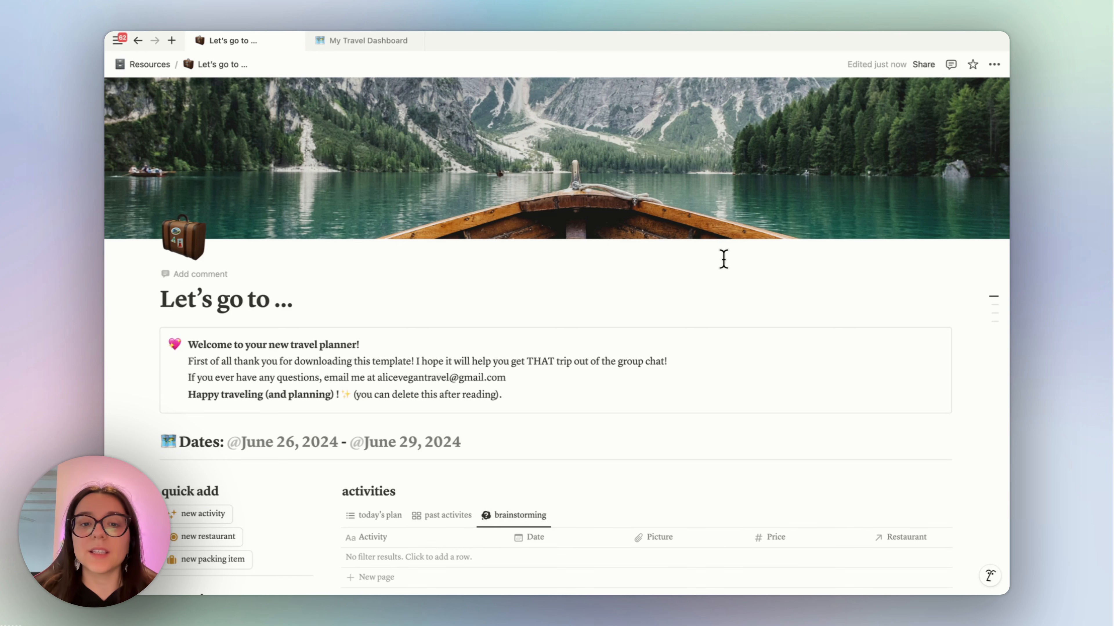
Look over the travel planner page and its activities views for today's plan, past activities and brainstorming.
scroll(723, 259, "down", 3)
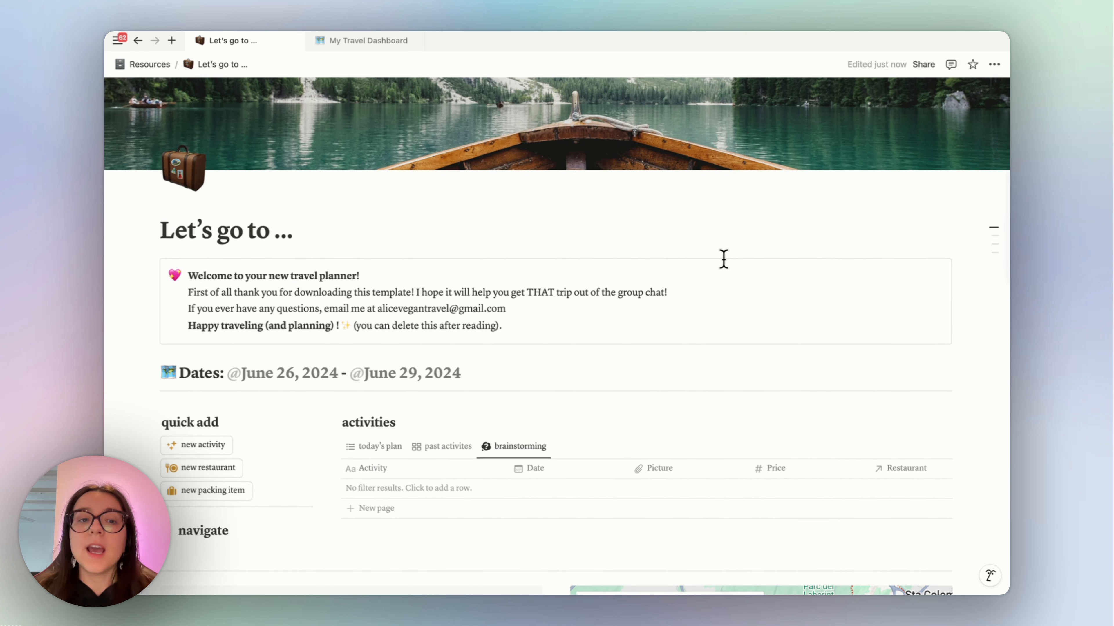
scroll(447, 405, "down", 5)
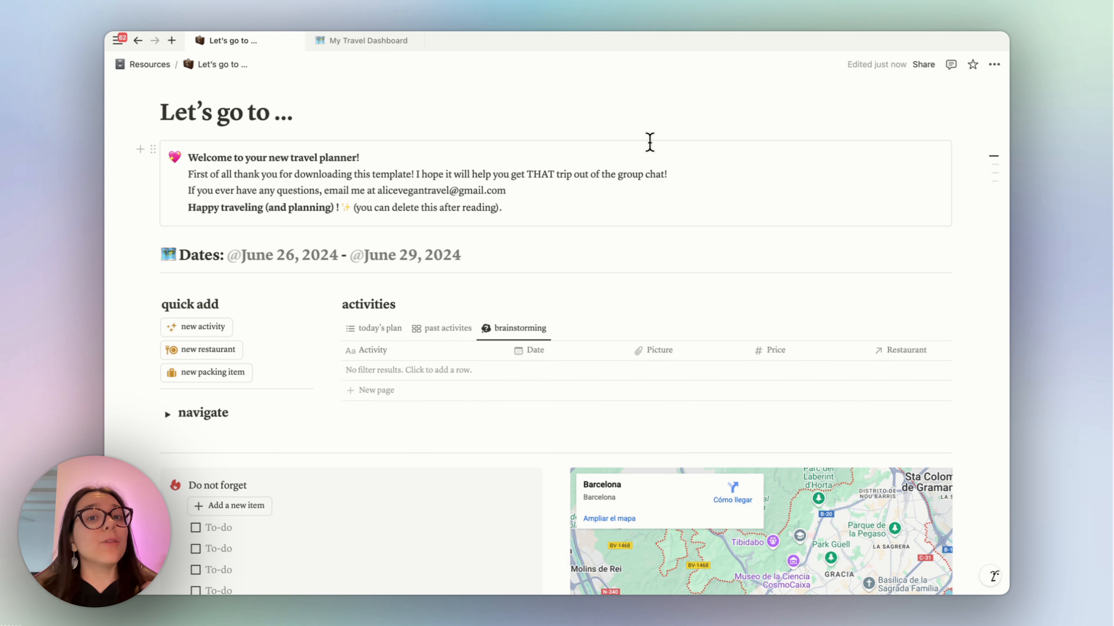
scroll(545, 182, "down", 2)
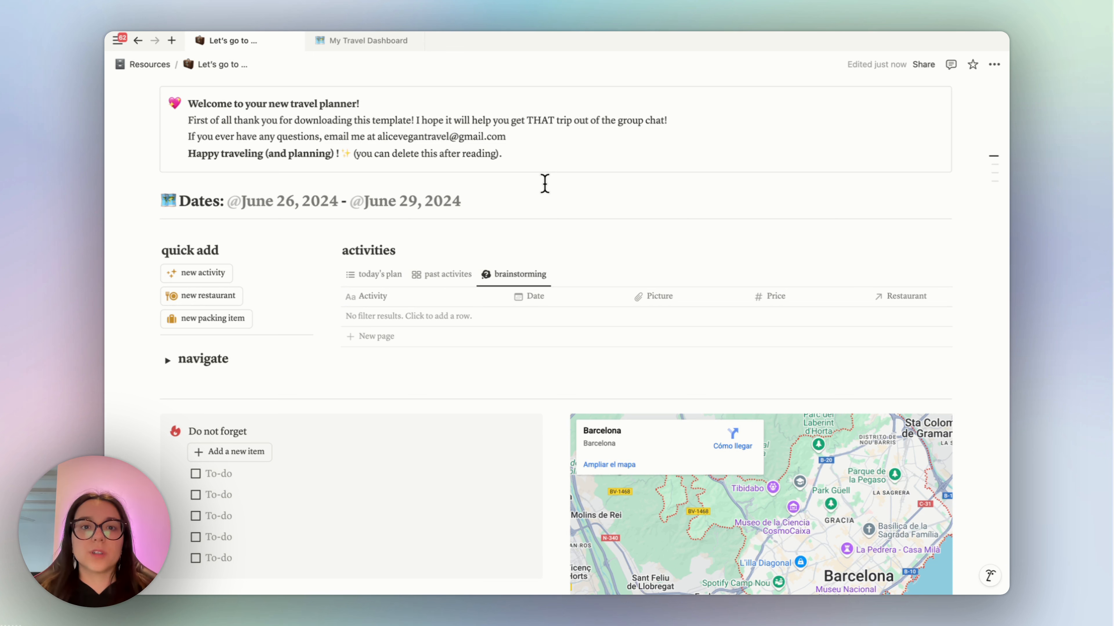
scroll(497, 256, "down", 1)
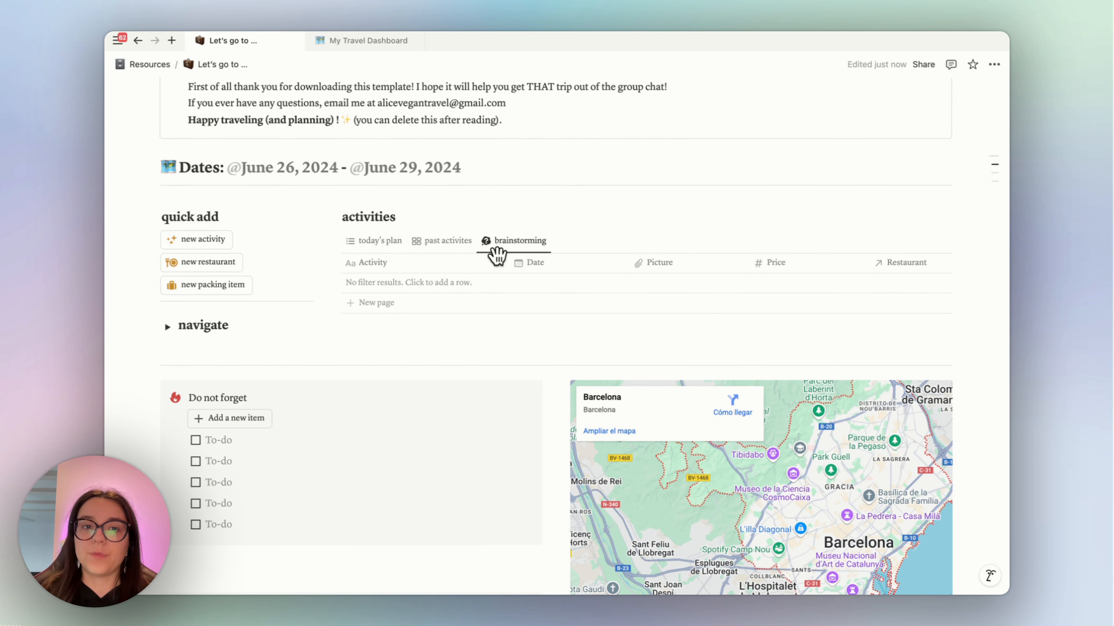
scroll(498, 258, "up", 1)
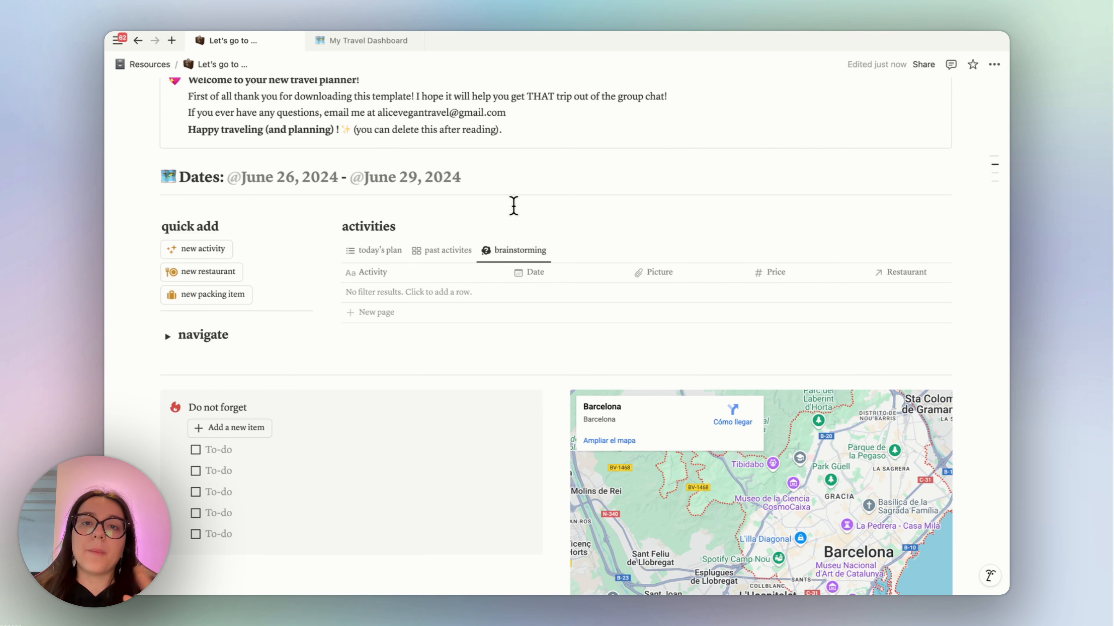
scroll(513, 206, "up", 3)
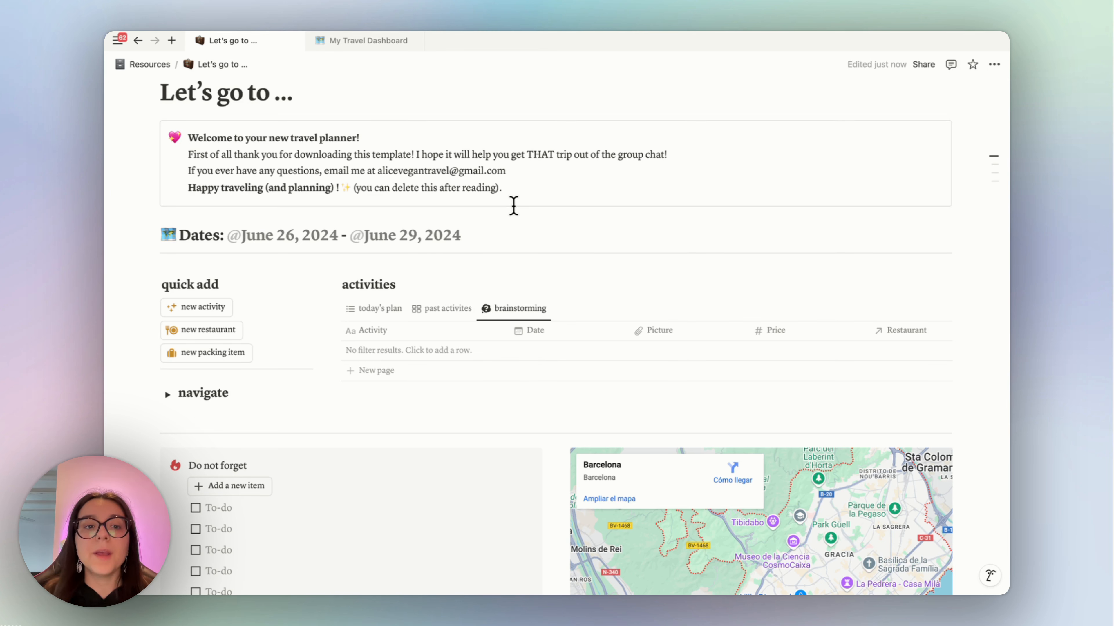
left_click(377, 309)
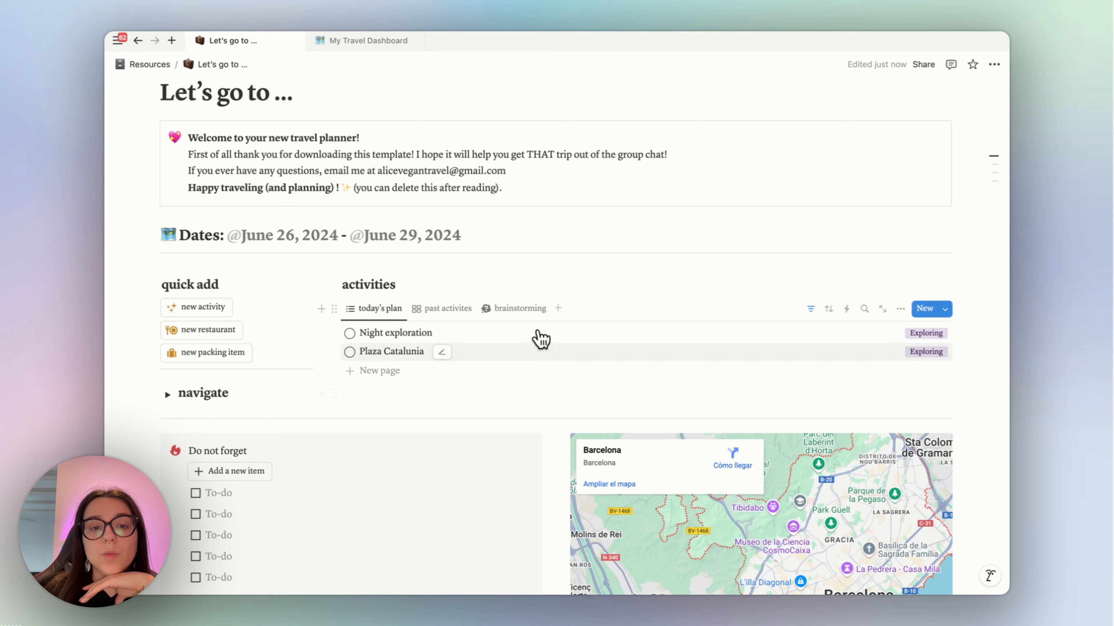
left_click(447, 310)
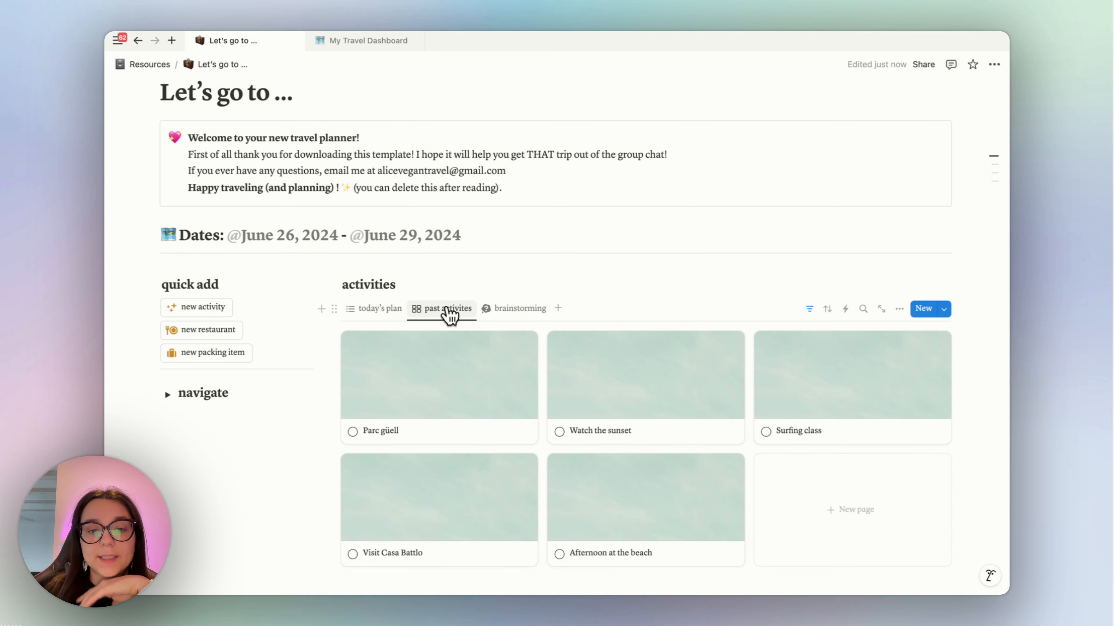
left_click(529, 316)
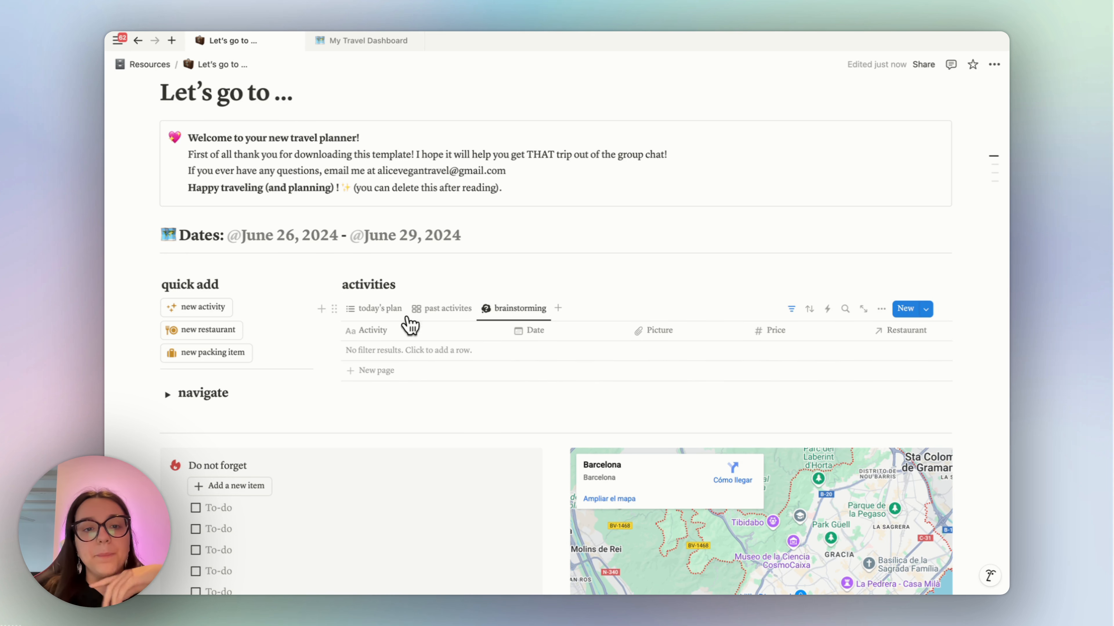
left_click(365, 309)
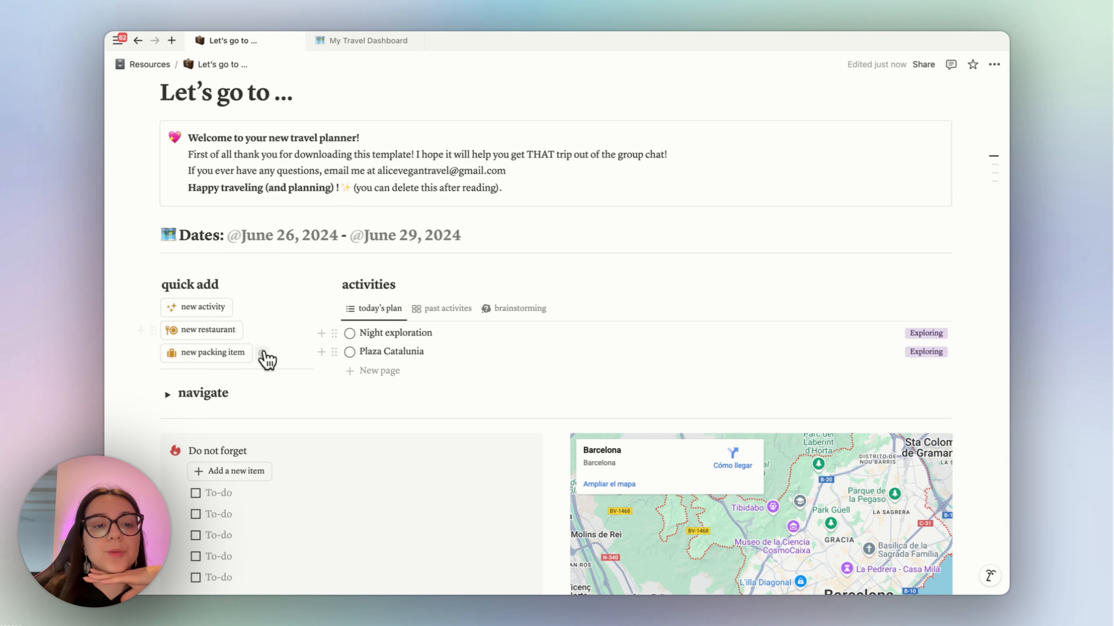
Expand the navigate section and examine the all databases page, including the Places and activities database.
scroll(231, 356, "down", 3)
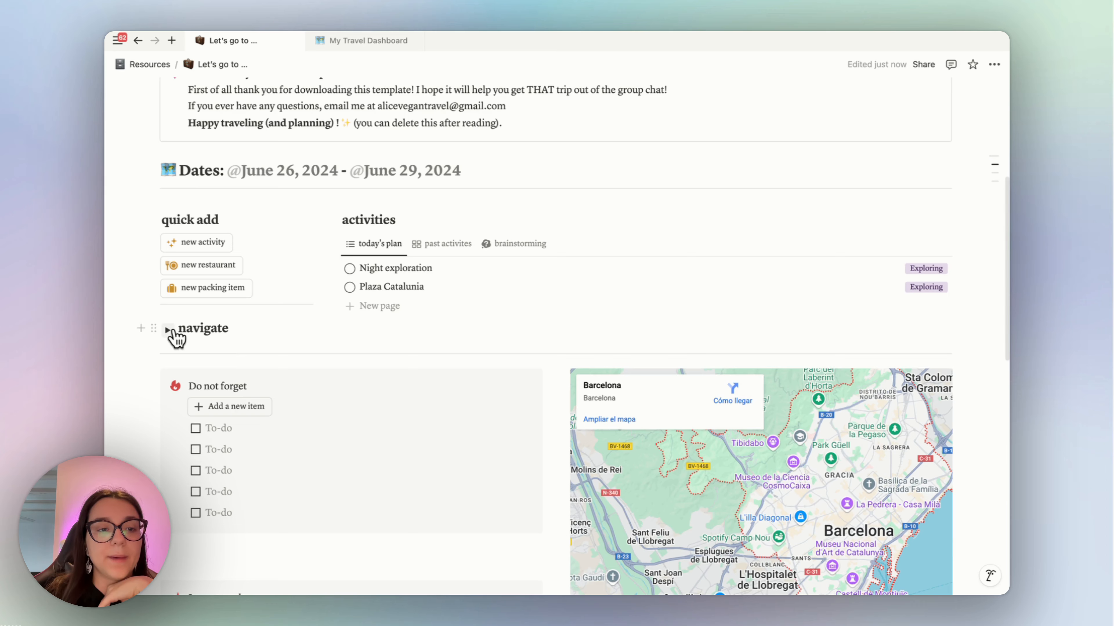
left_click(169, 329)
scroll(206, 395, "down", 2)
left_click(239, 440)
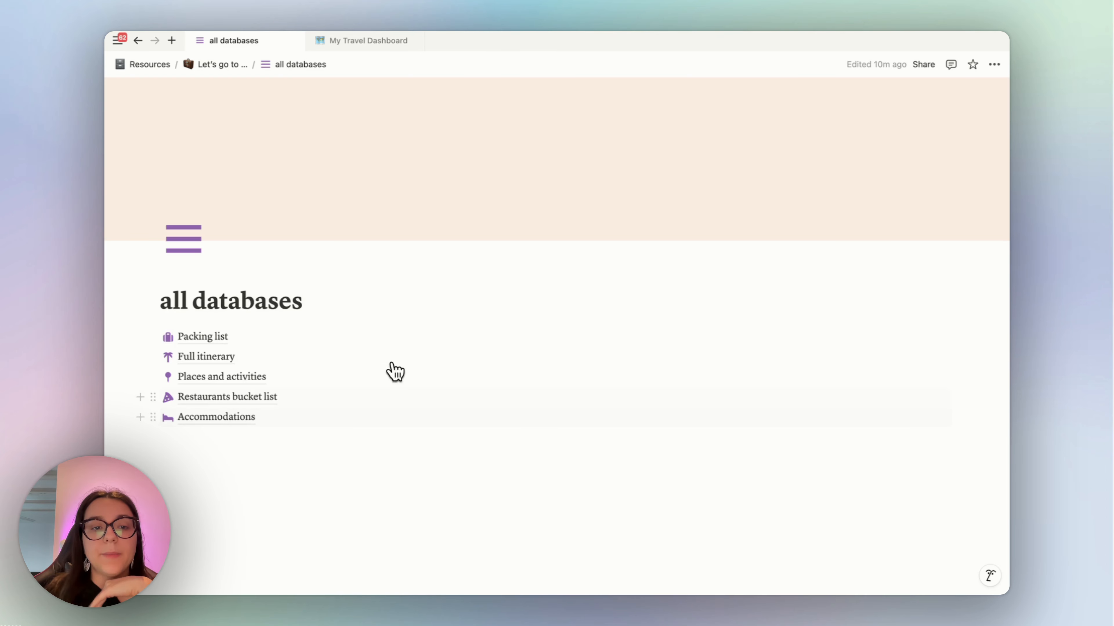
scroll(395, 372, "down", 1)
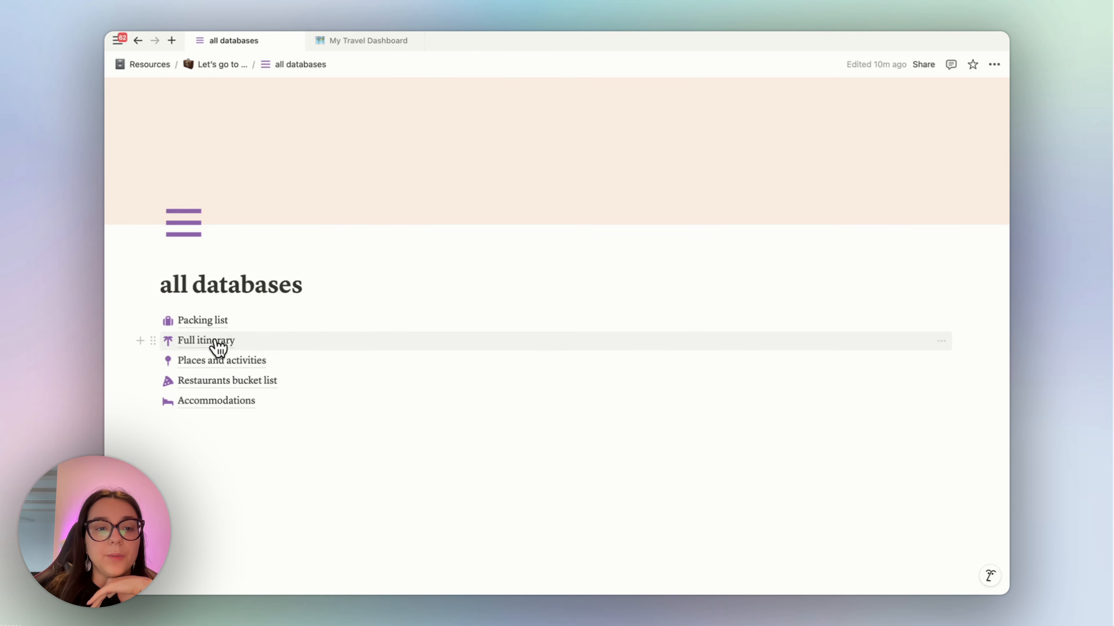
left_click(215, 360)
scroll(398, 324, "down", 4)
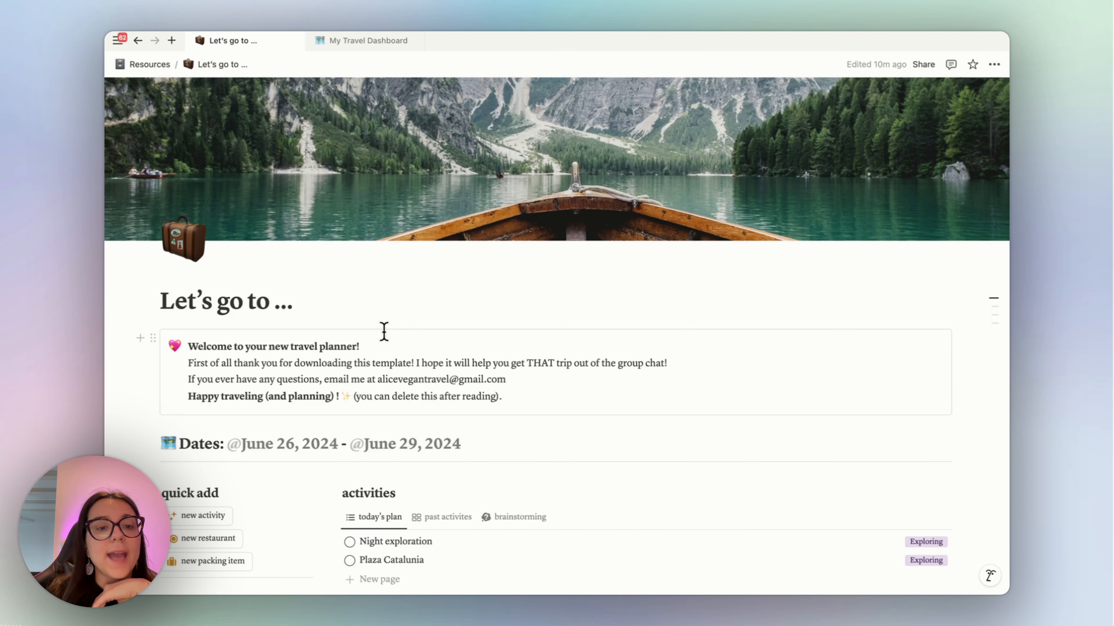
Review the planner's Do not forget checklist, map, Important documents and day-by-day Itinerary sections.
scroll(384, 332, "down", 8)
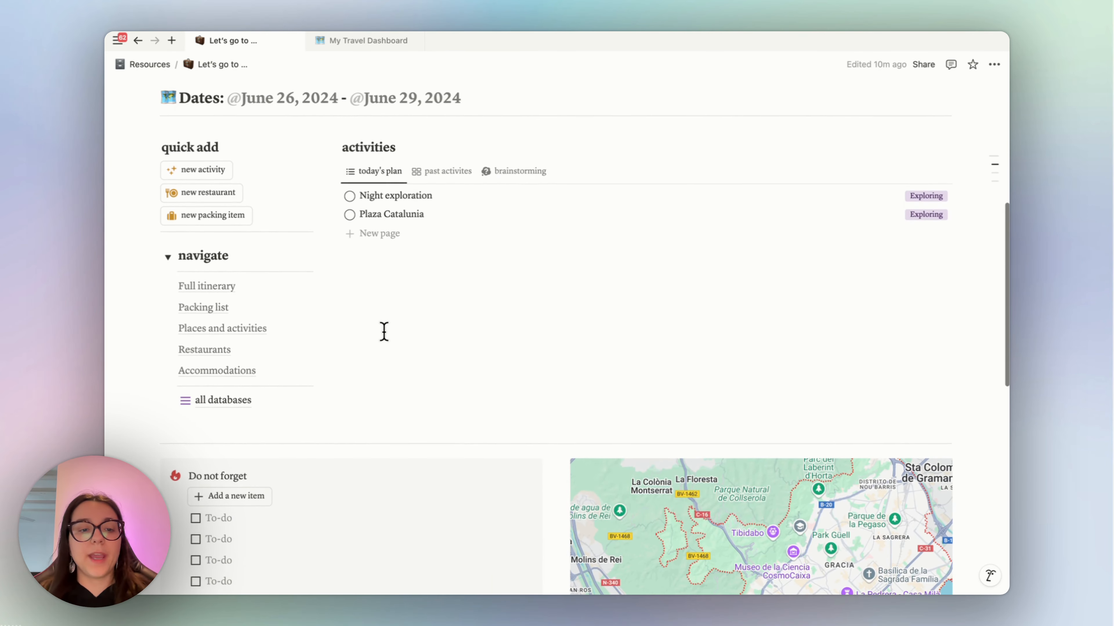
scroll(384, 332, "down", 3)
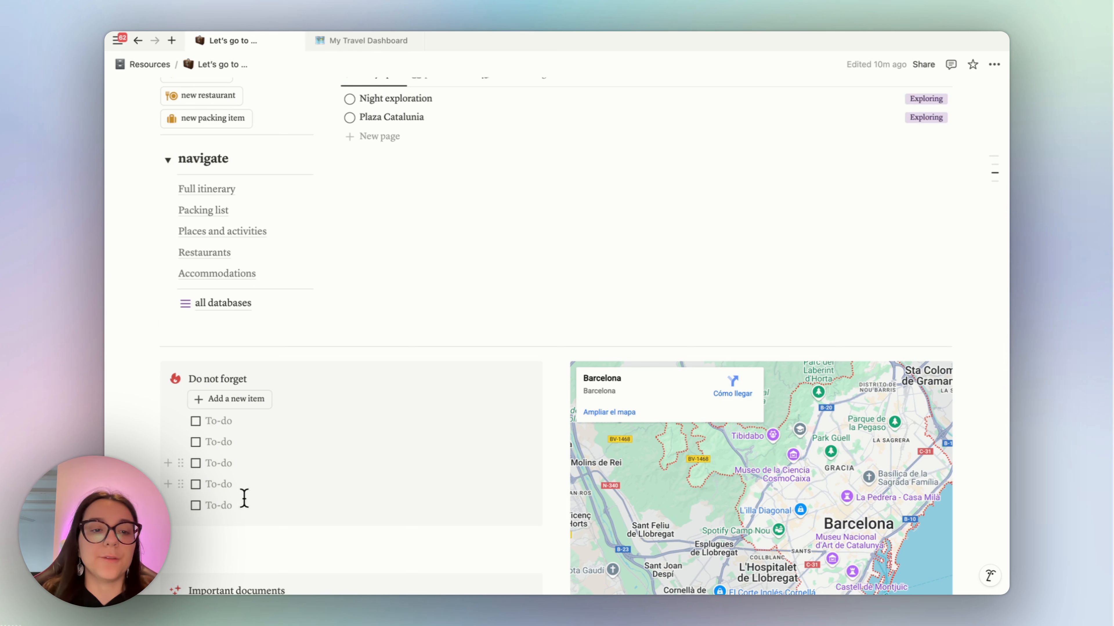
scroll(635, 432, "down", 3)
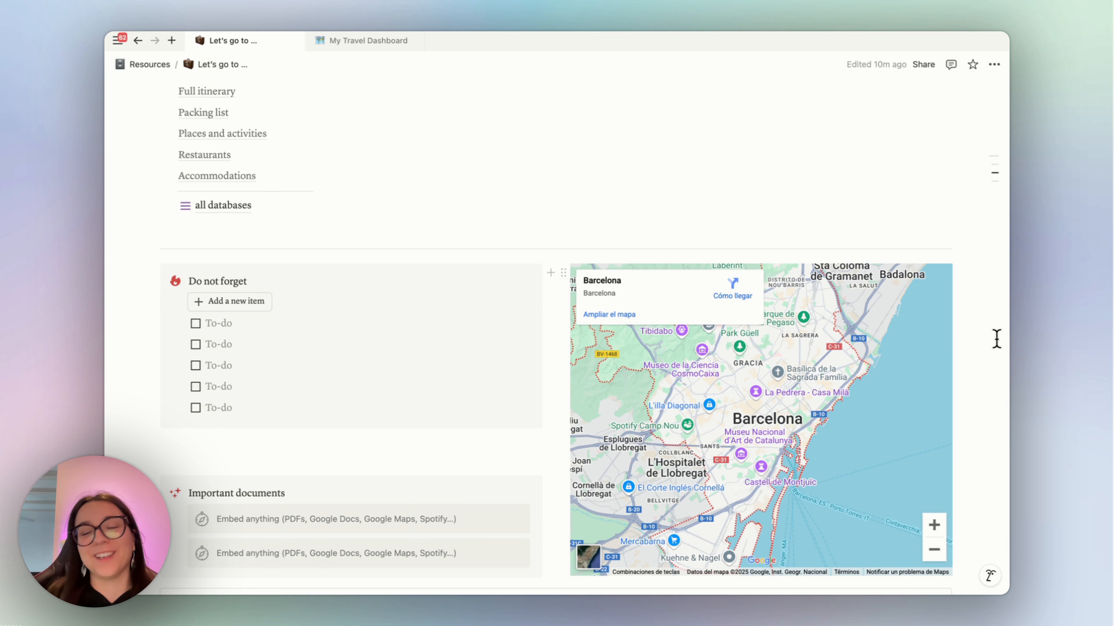
scroll(996, 338, "down", 5)
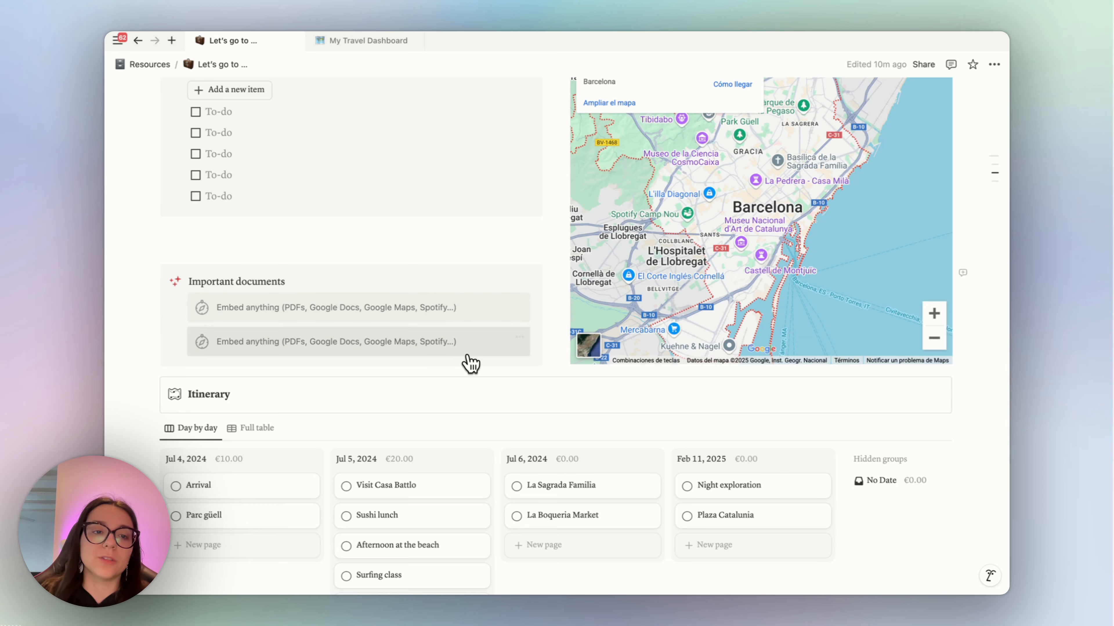
scroll(302, 428, "down", 2)
scroll(465, 392, "down", 2)
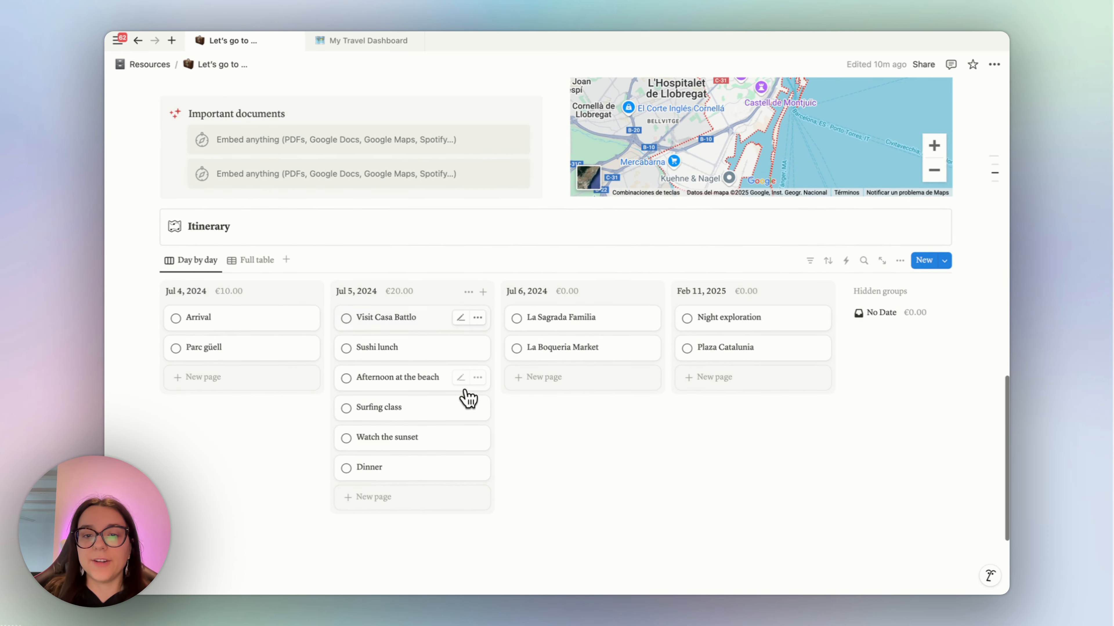
scroll(740, 475, "up", 10)
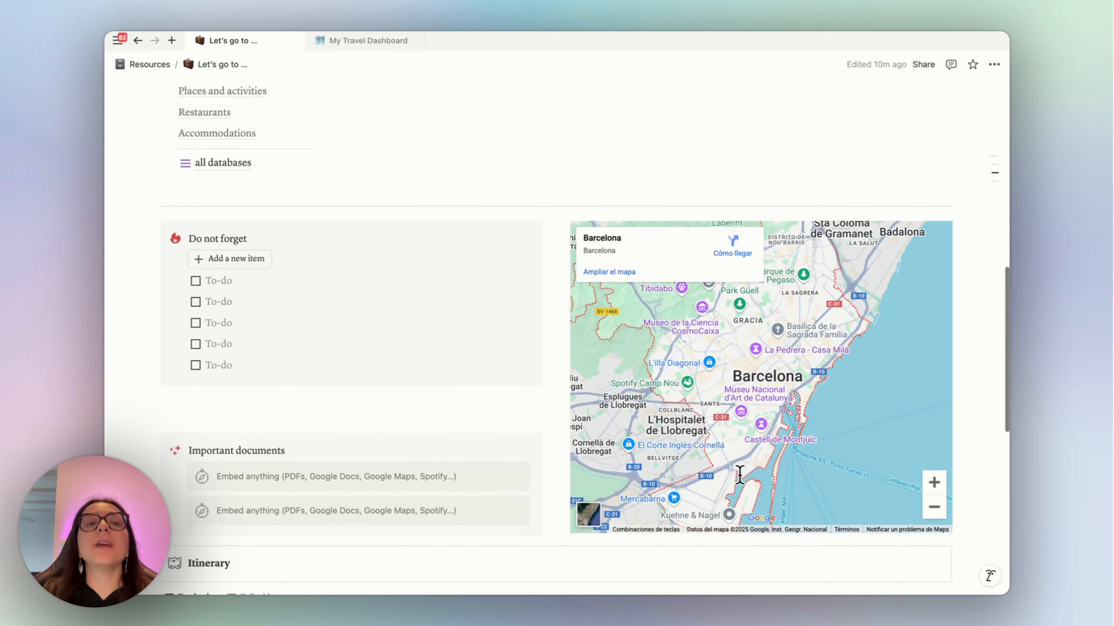
scroll(739, 475, "up", 4)
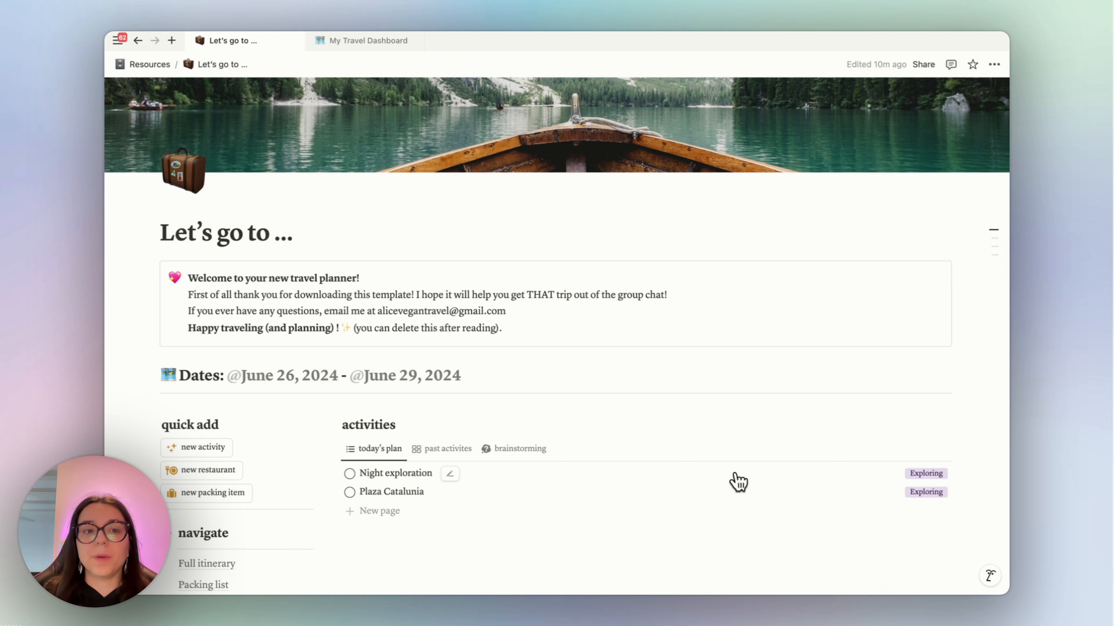
Replace the dots in the trip planner's page title so it reads "Let's go to Barcelona".
left_click_drag(275, 236, 316, 235)
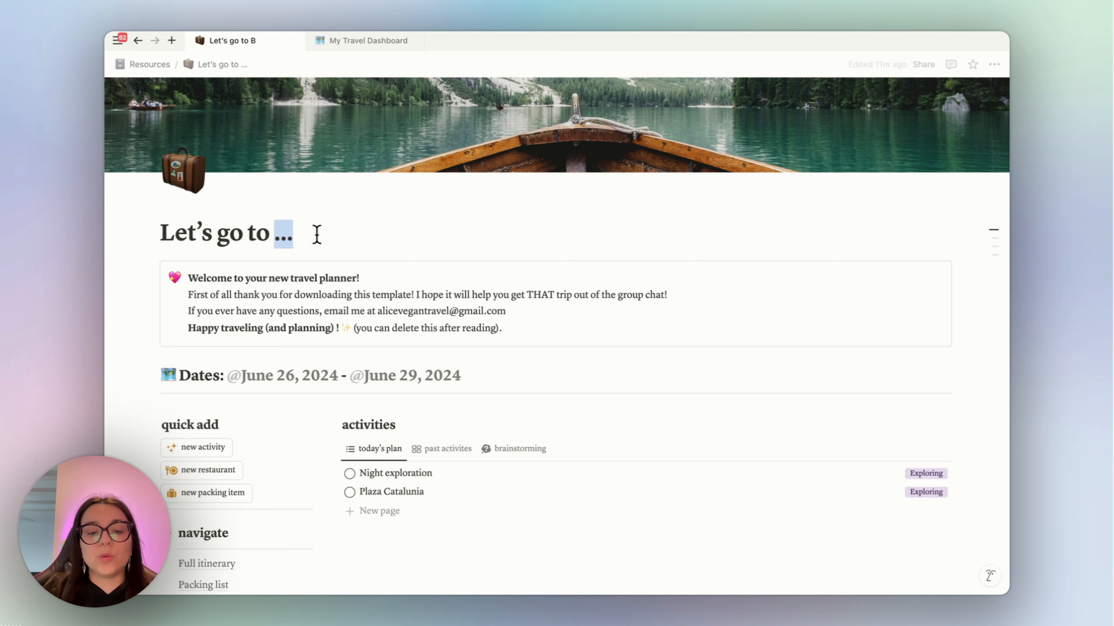
type("Barcelona")
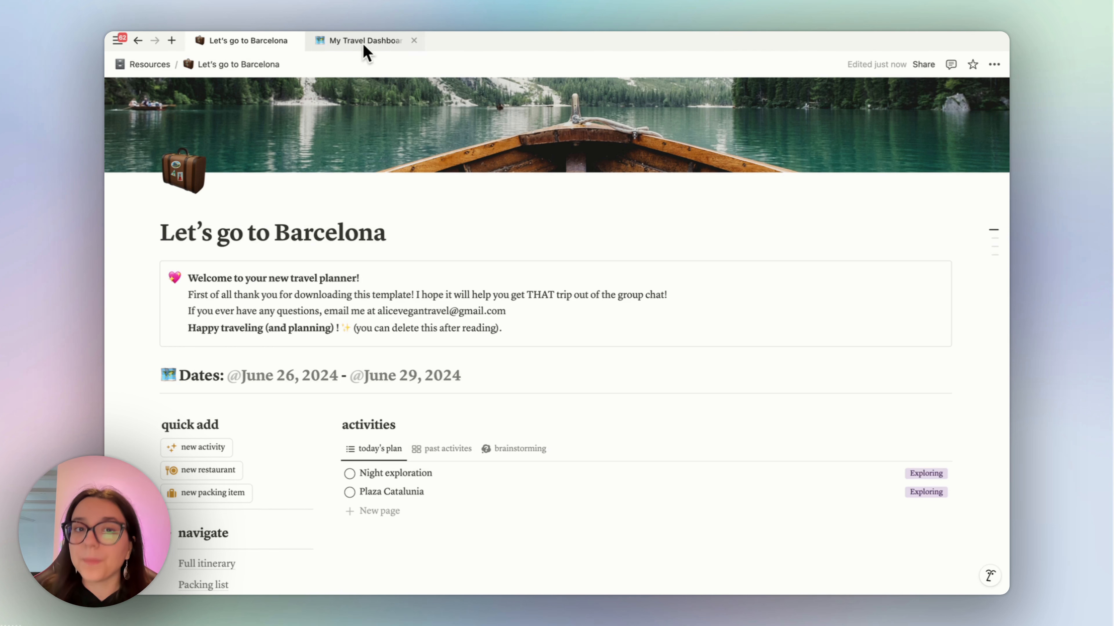
Compare the empty My Travel Dashboard page with the layout of the Barcelona trip planner.
left_click(366, 52)
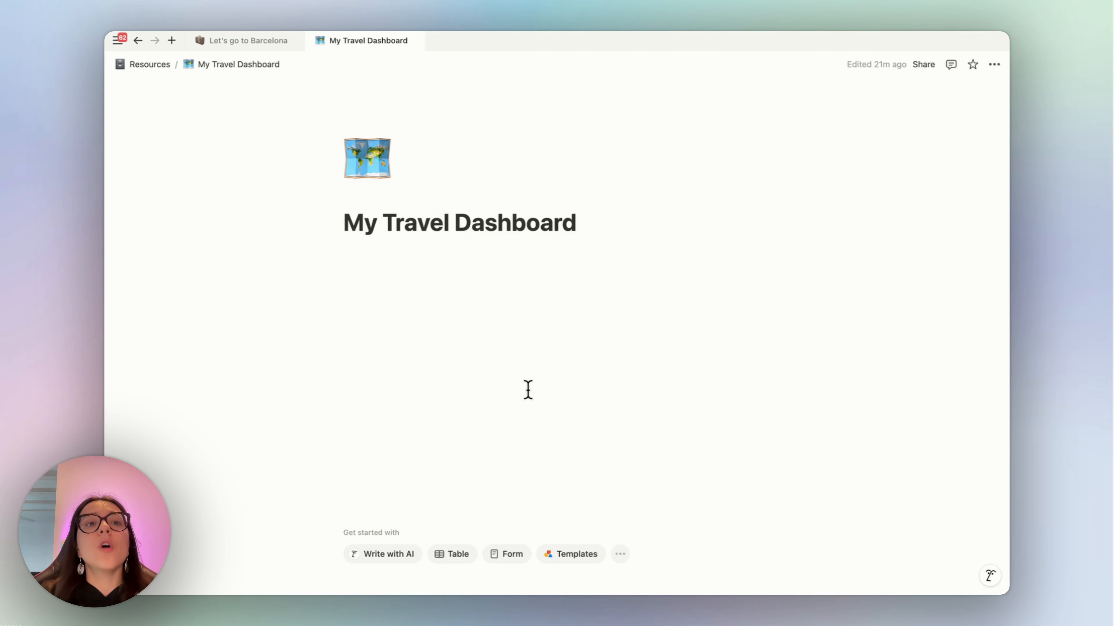
left_click(241, 41)
scroll(483, 351, "down", 2)
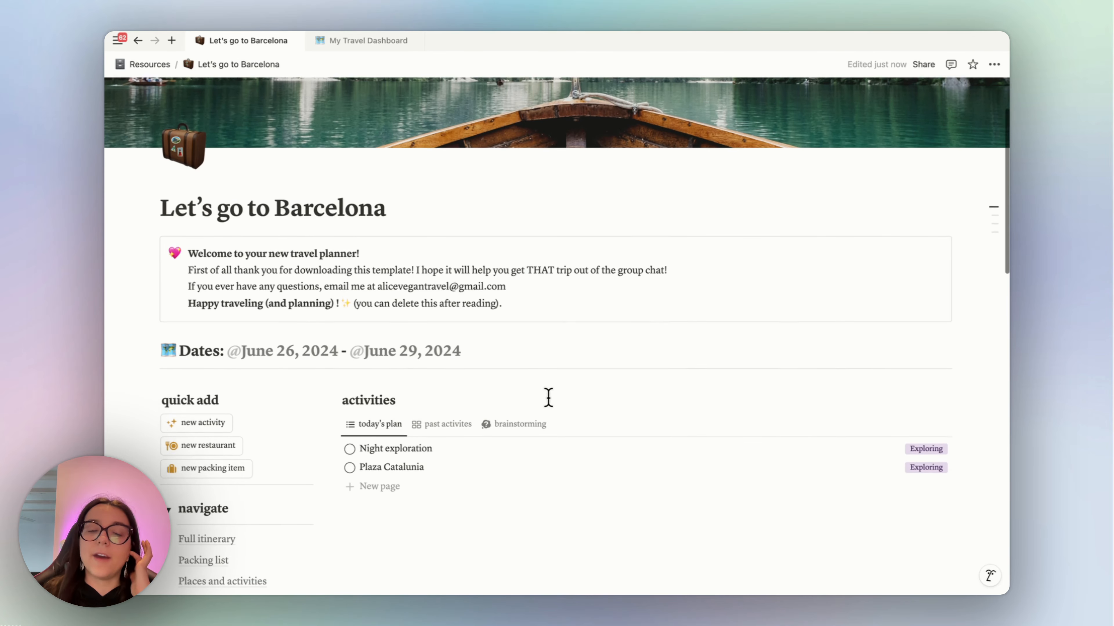
scroll(550, 403, "down", 1)
scroll(548, 399, "down", 4)
scroll(546, 398, "up", 4)
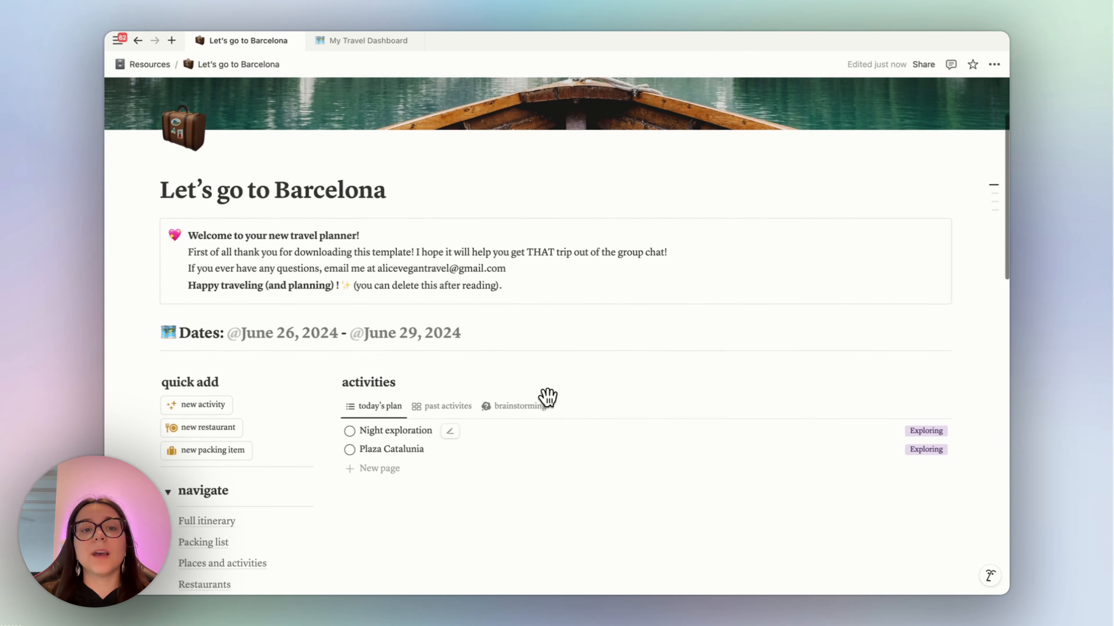
scroll(548, 397, "up", 2)
left_click(470, 216)
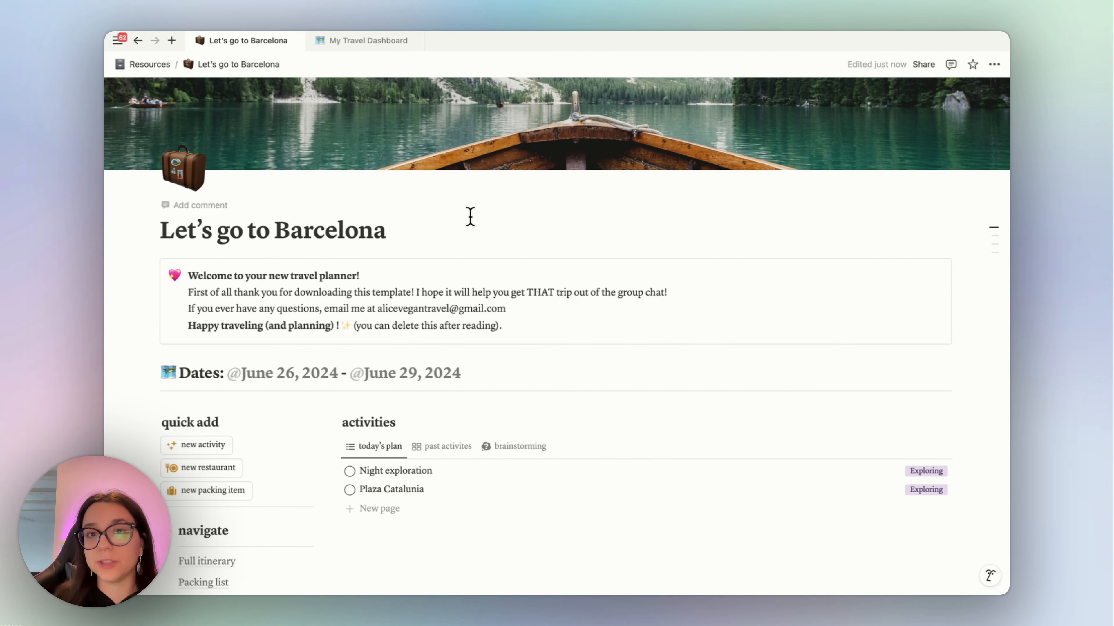
Start a bulleted list on the My Travel Dashboard page with "full database of all my upcoming and past trips".
left_click(367, 41)
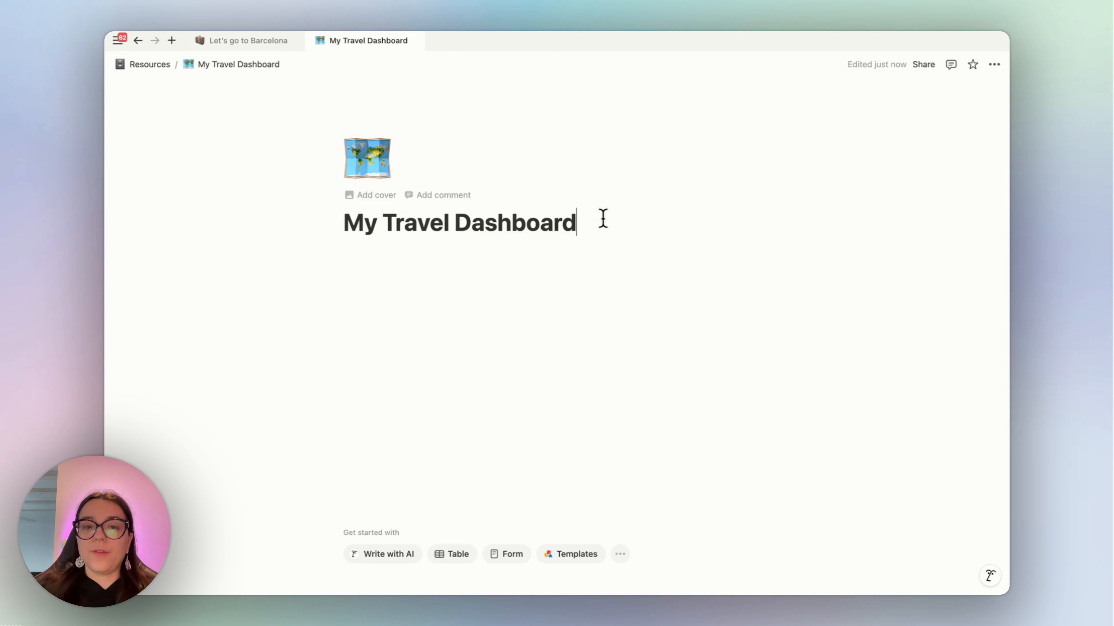
key("Return")
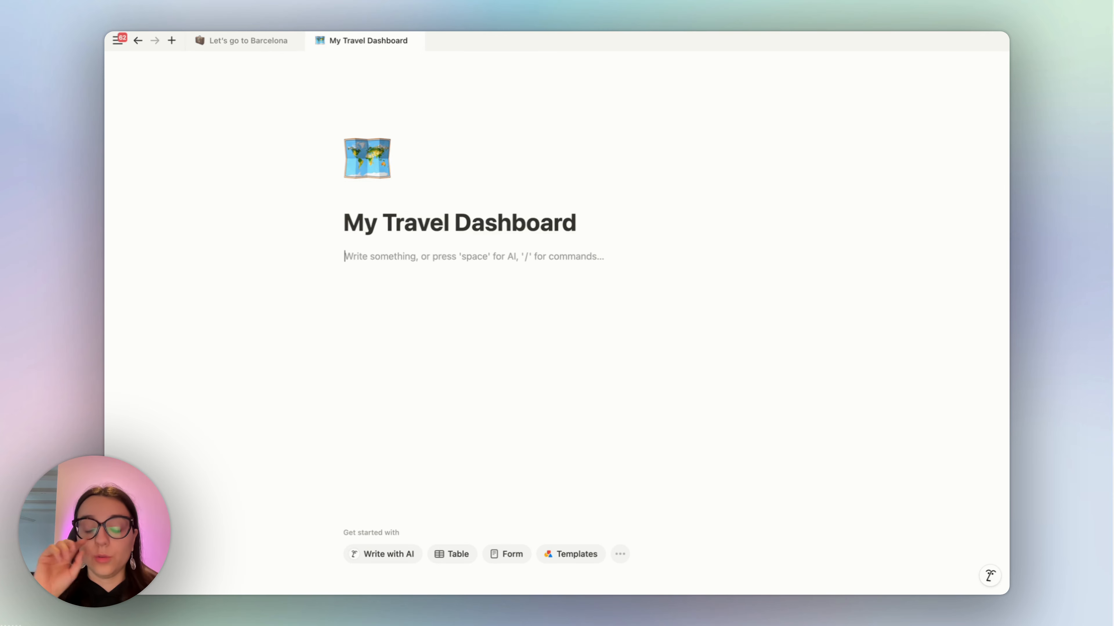
type("-")
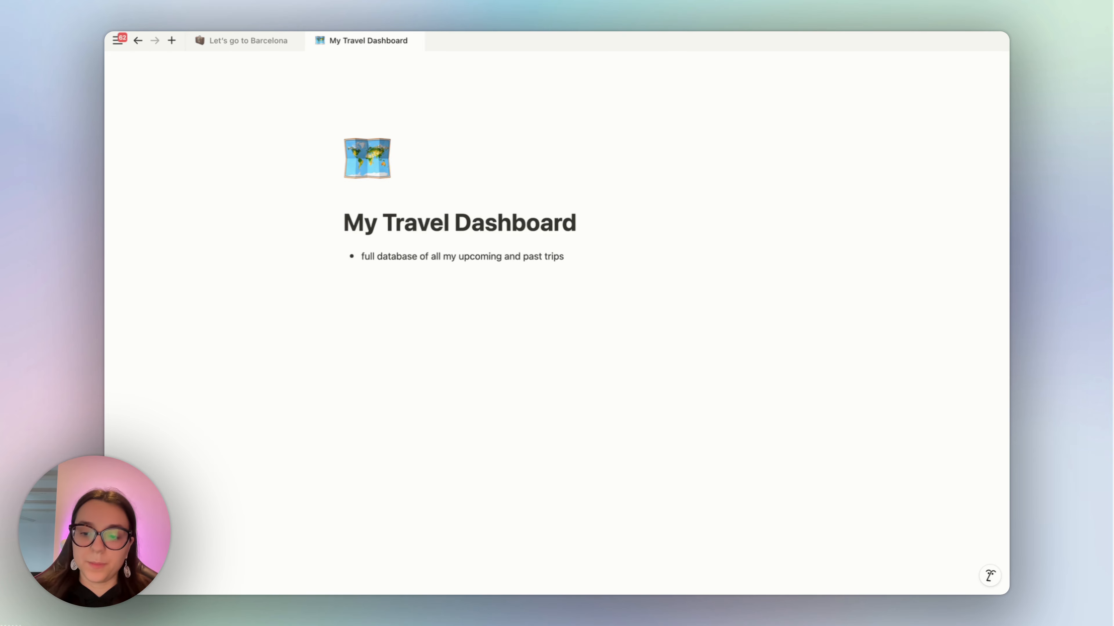
key("Return")
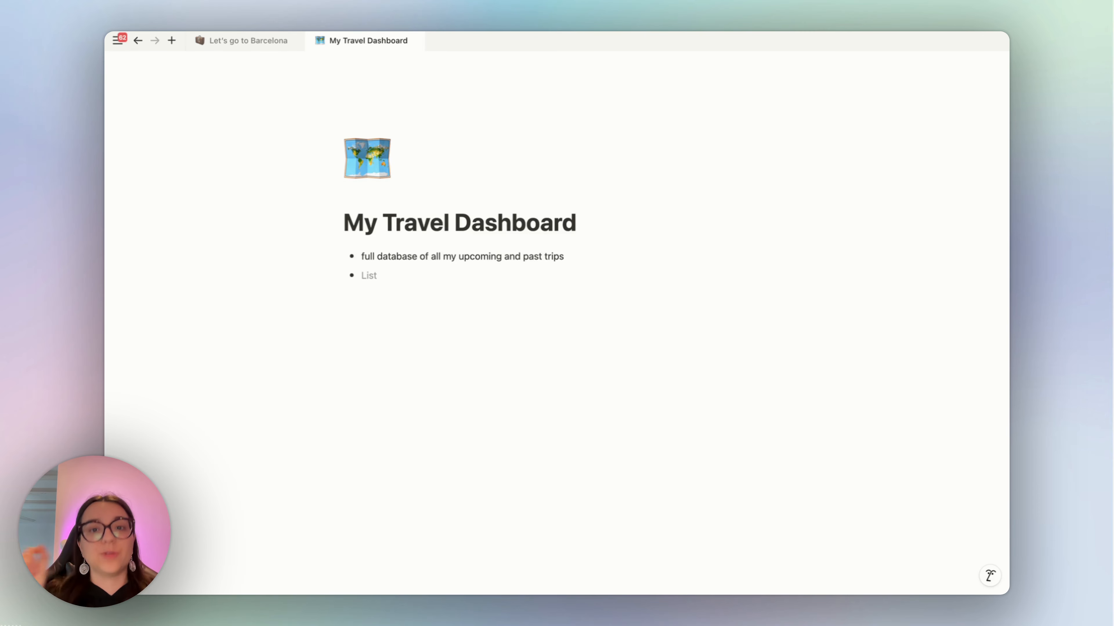
Add the bullets "database of all the activities I did in all my trips" and "database with all the restaurants and accomodations".
type("database of all the activities I did in all my trips")
key("Return")
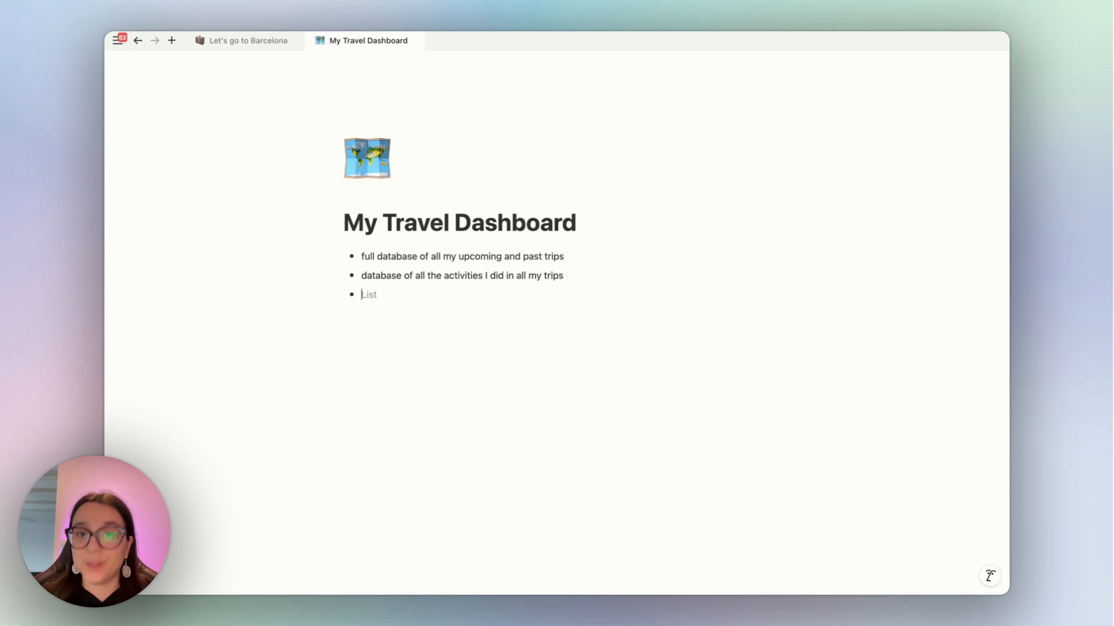
type("database with all the restaurants and accomodations")
key("Return")
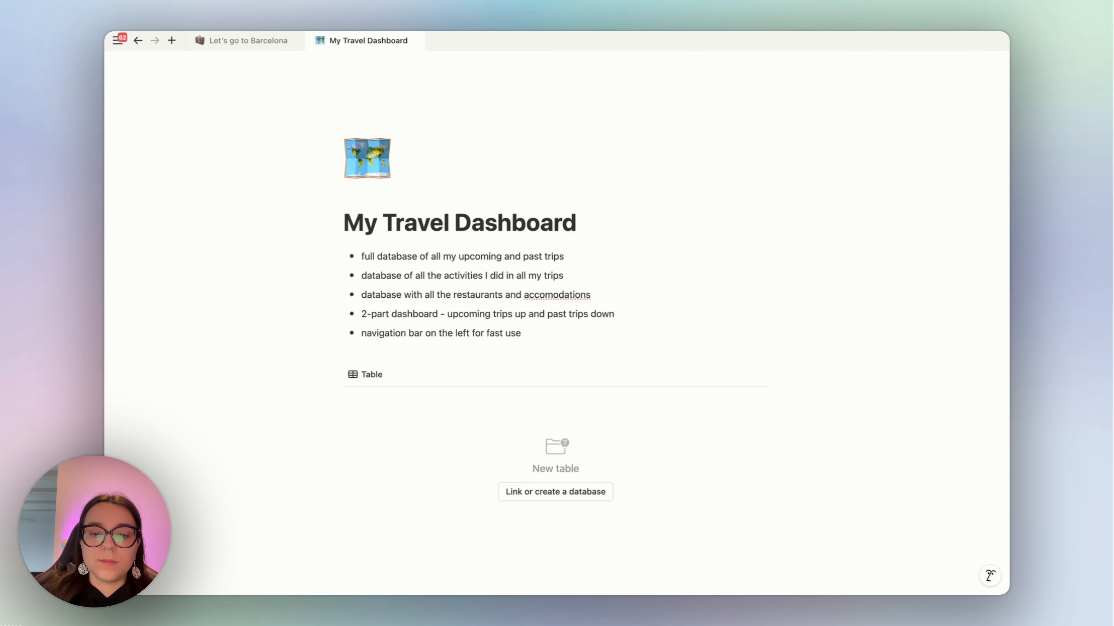
Create a new table database named Trips below the bulleted list.
left_click(582, 493)
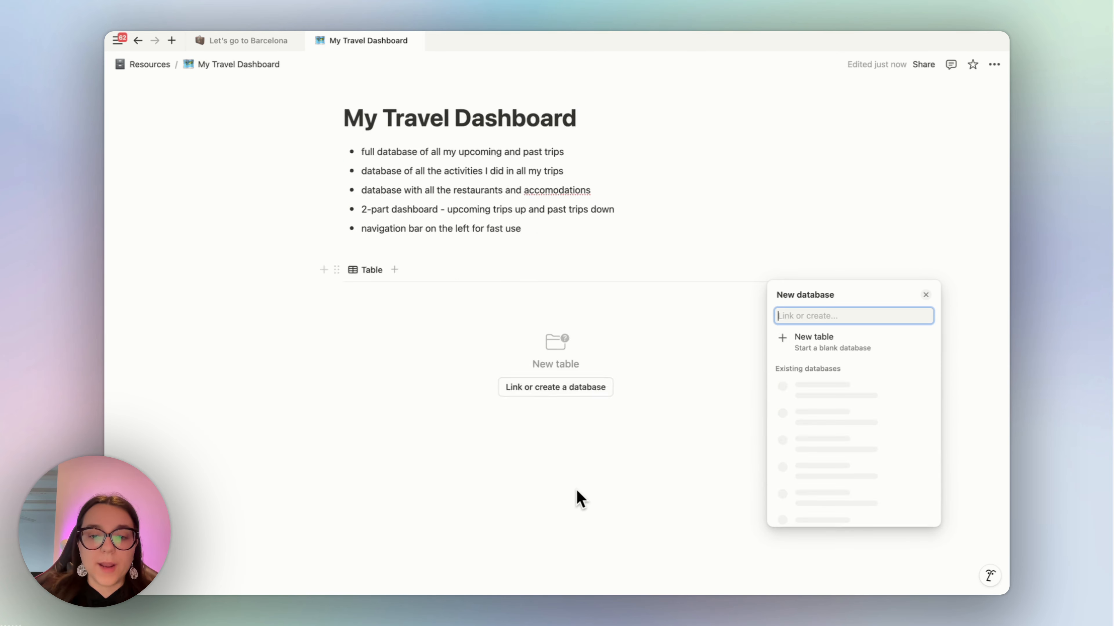
type("Trips")
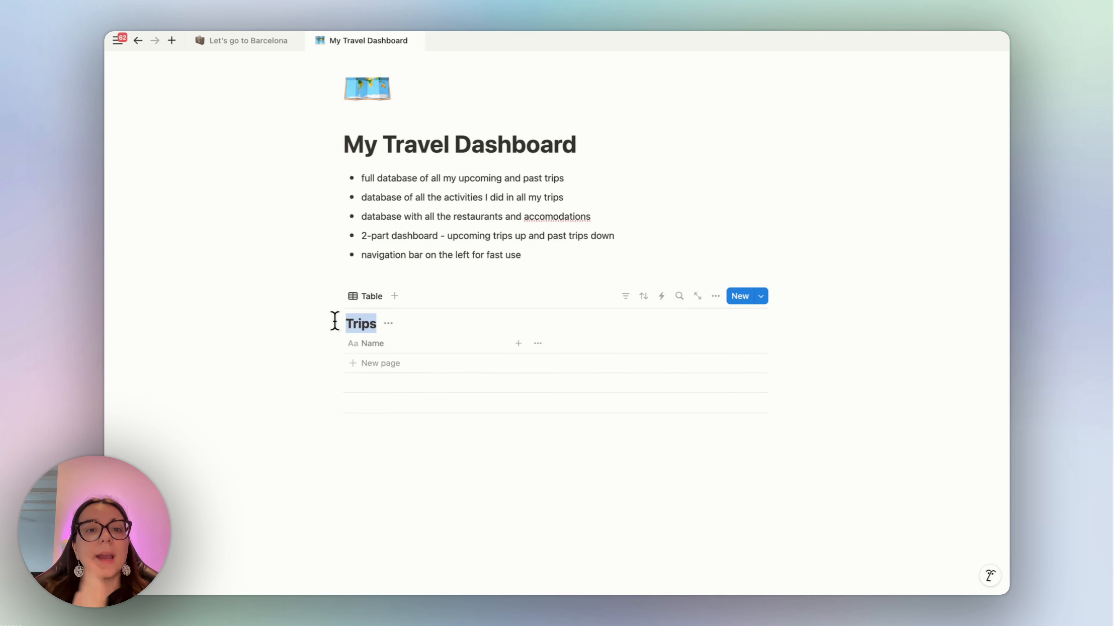
Rename the Trips database title to "All my trips database".
type("All my")
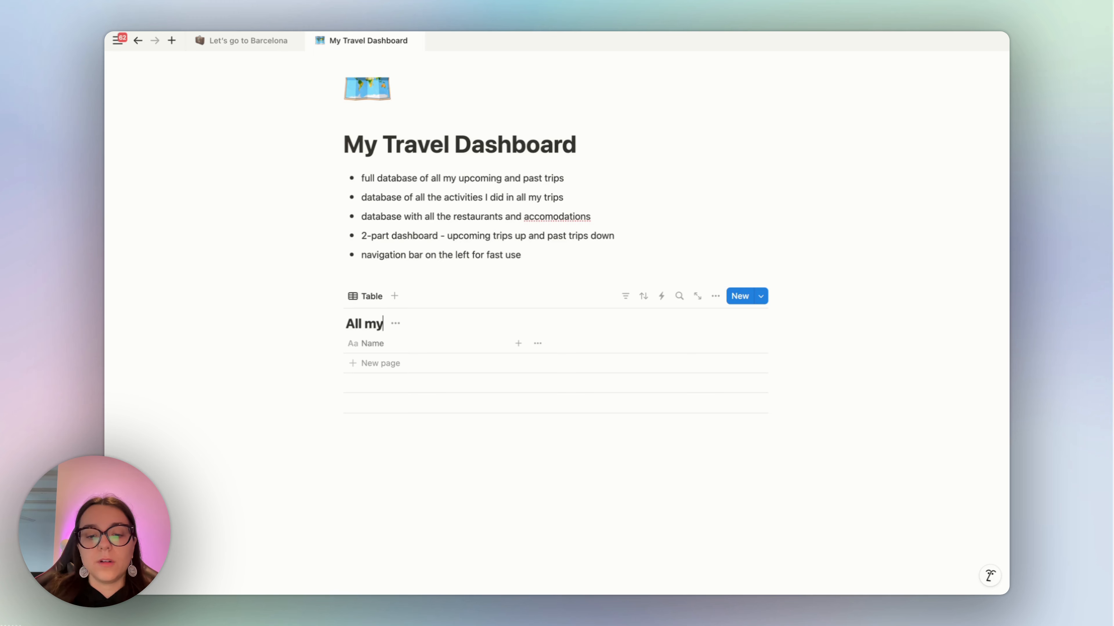
type(" trips database")
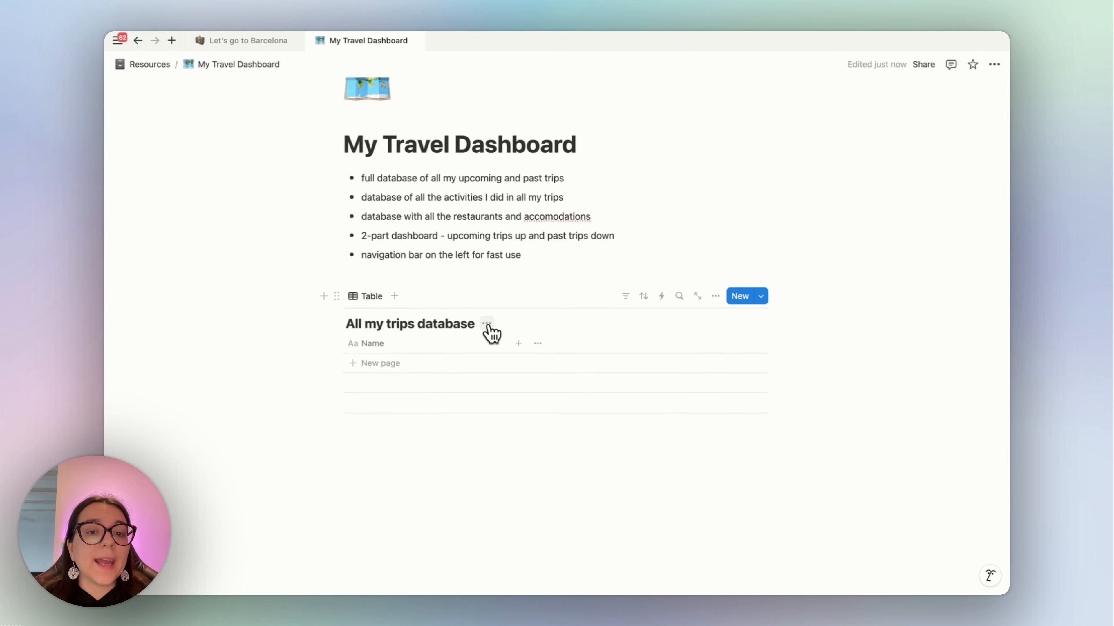
Give the Trips database the world map emoji icon on its full page, and return to My Travel Dashboard.
left_click(697, 322)
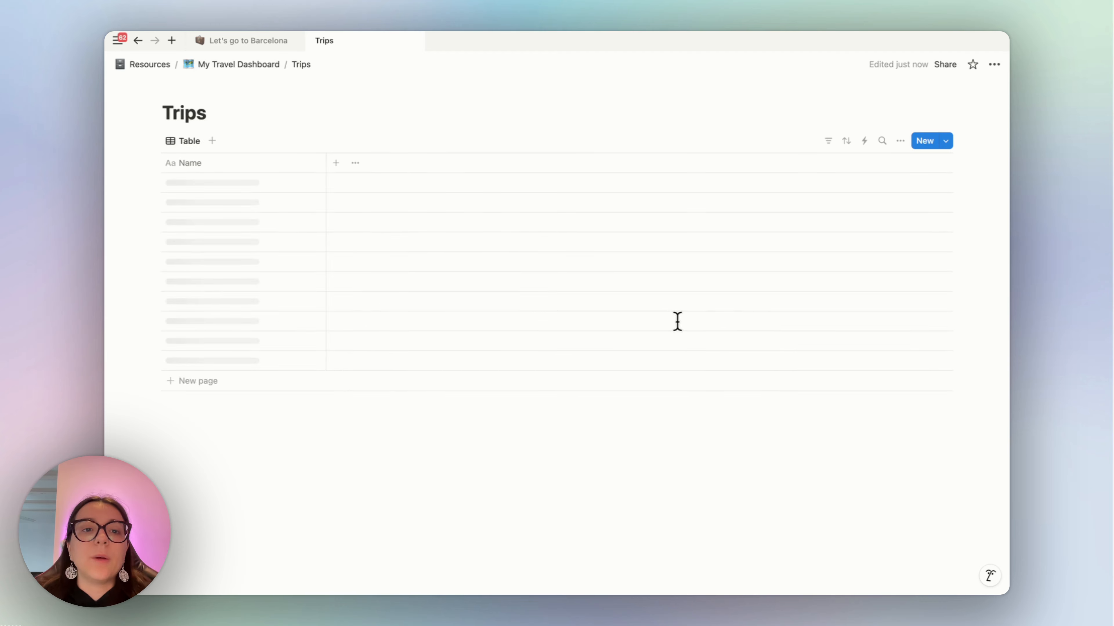
left_click(179, 89)
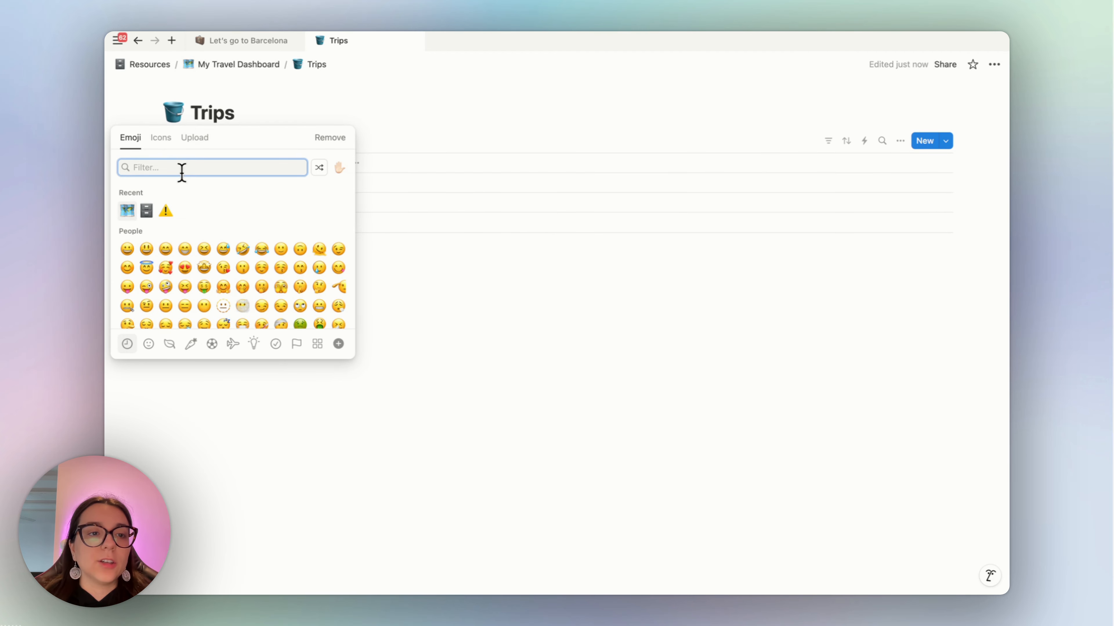
left_click(128, 212)
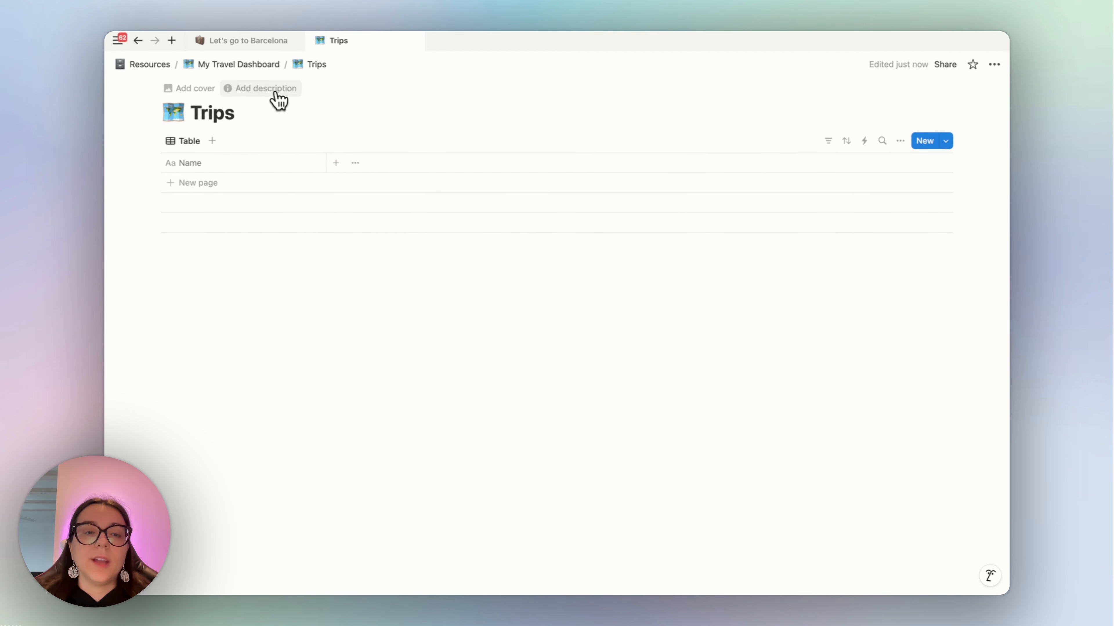
left_click(240, 66)
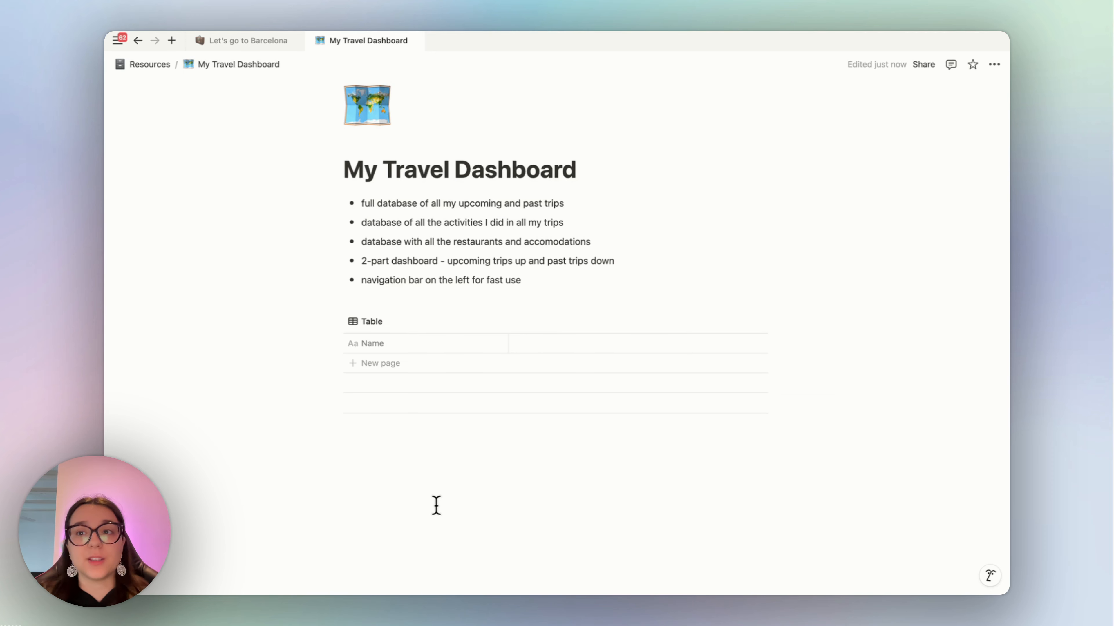
Add a "London trip" entry to the trips table and give its page a ferris wheel icon.
left_click(395, 366)
type("Lo")
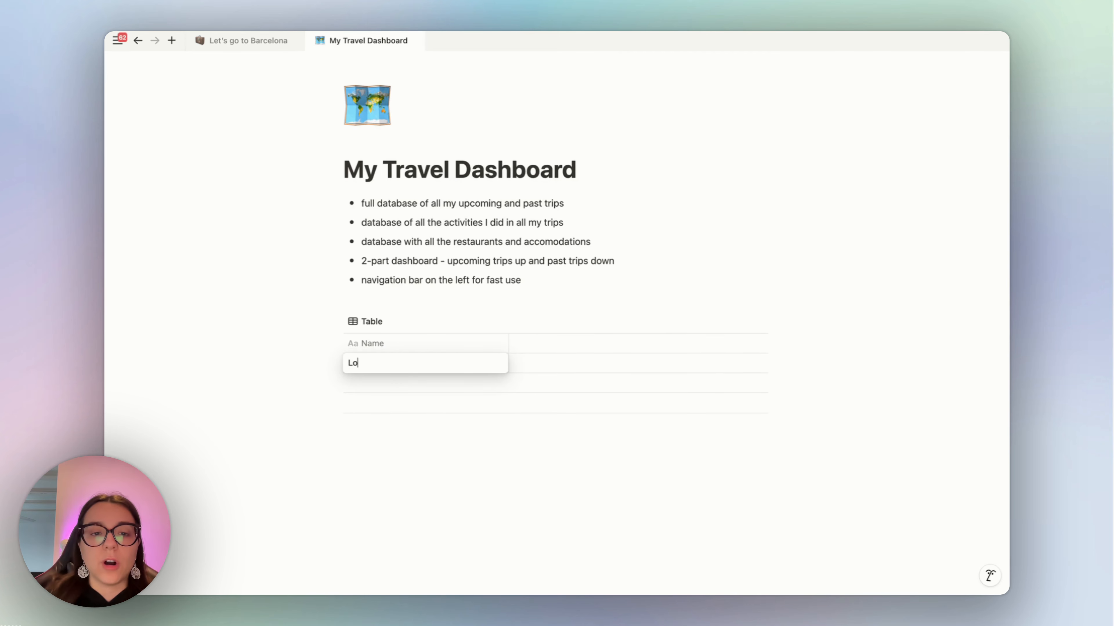
type("ndon trip")
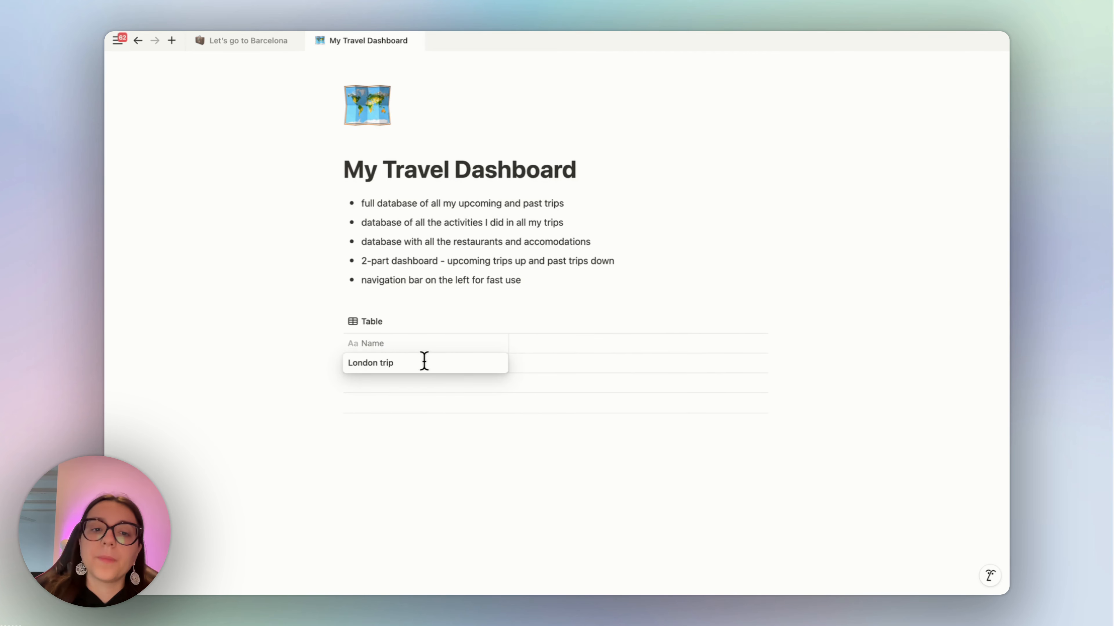
key("Escape")
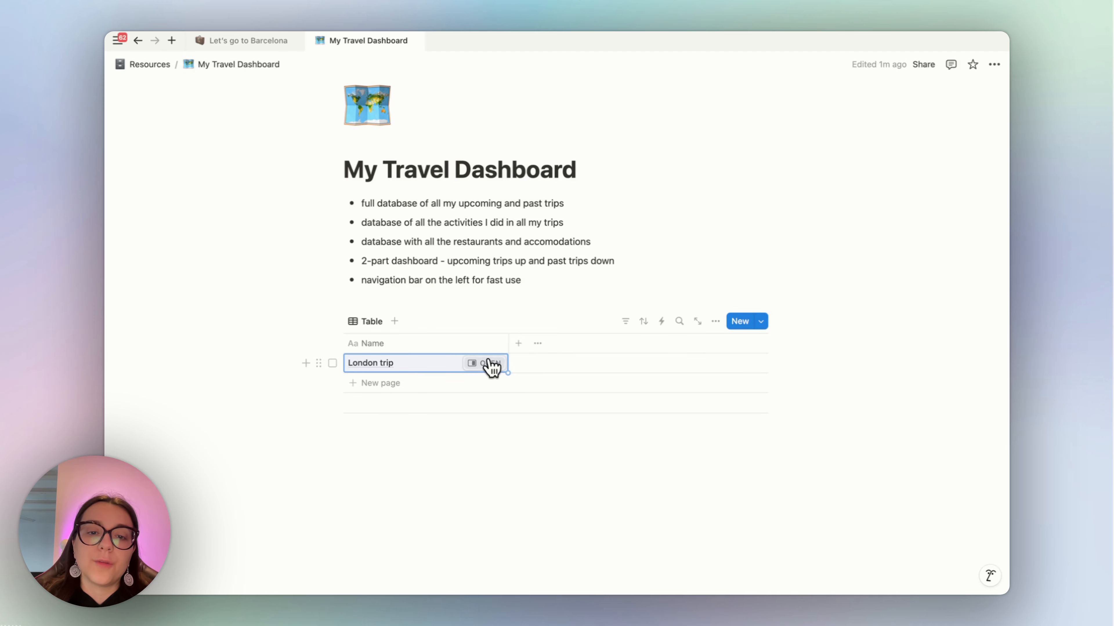
left_click(500, 363)
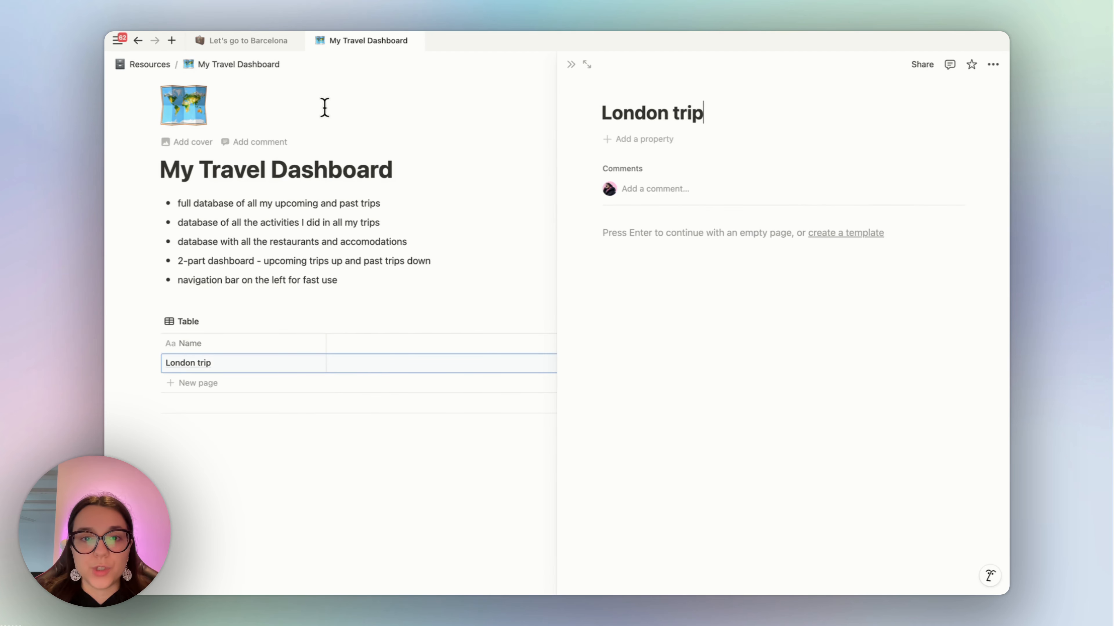
left_click(619, 89)
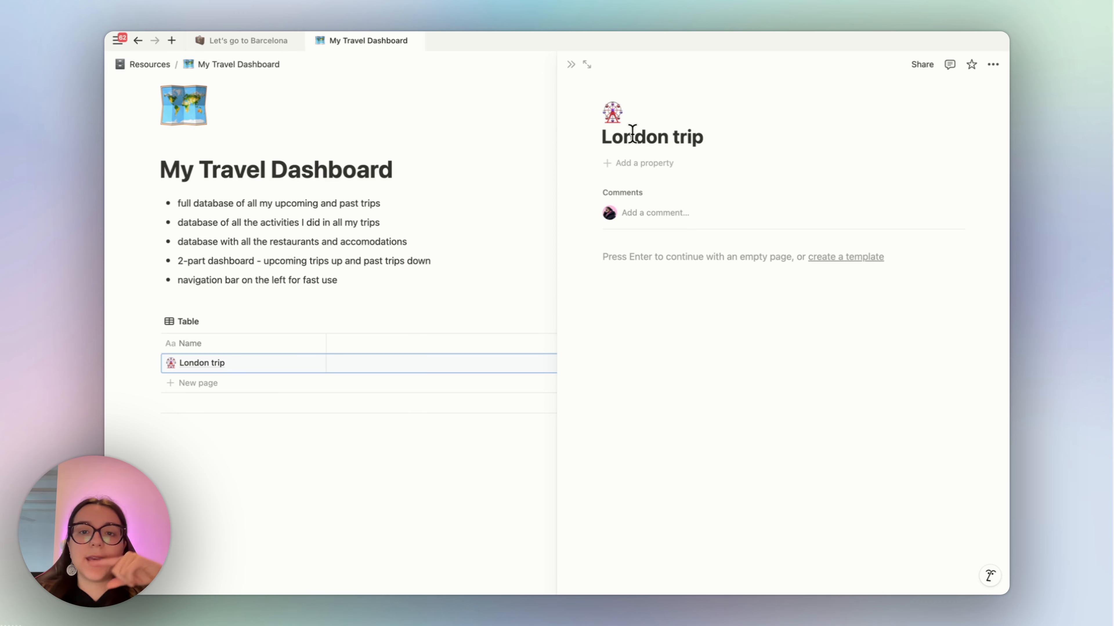
Add a Date property to the London trip page with an end date, covering February 11 to March 2, 2025.
left_click(624, 176)
left_click(632, 495)
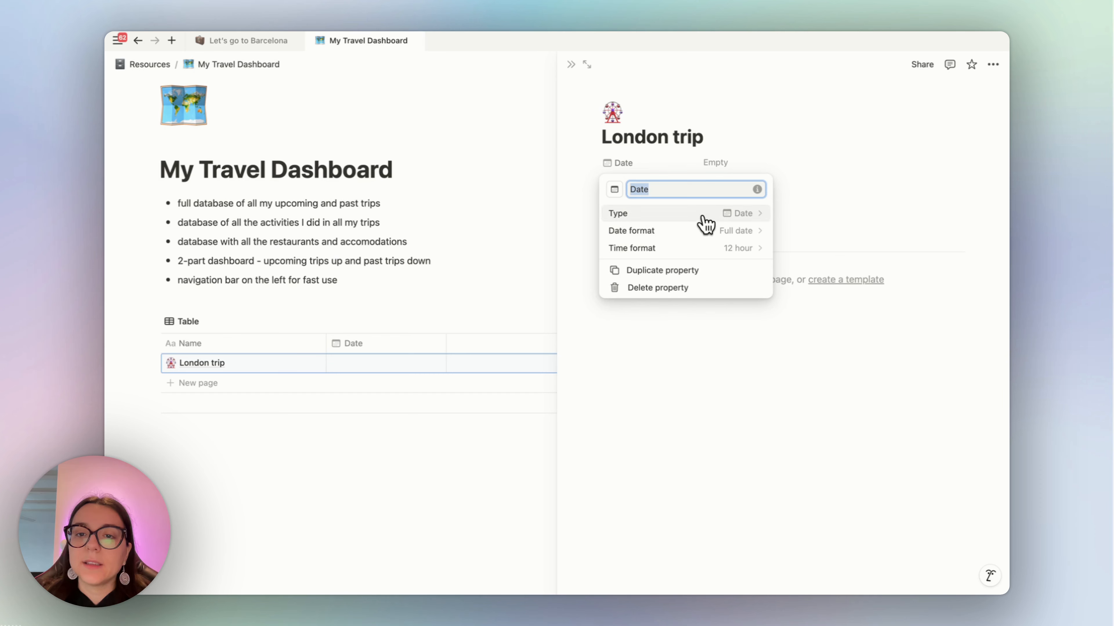
left_click(716, 164)
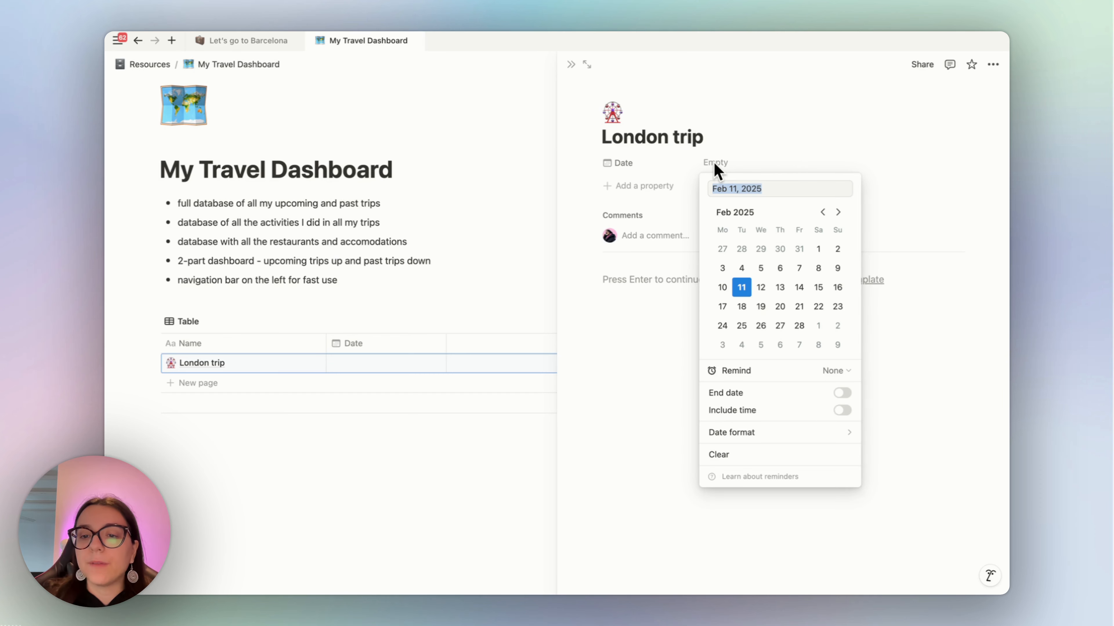
left_click(841, 393)
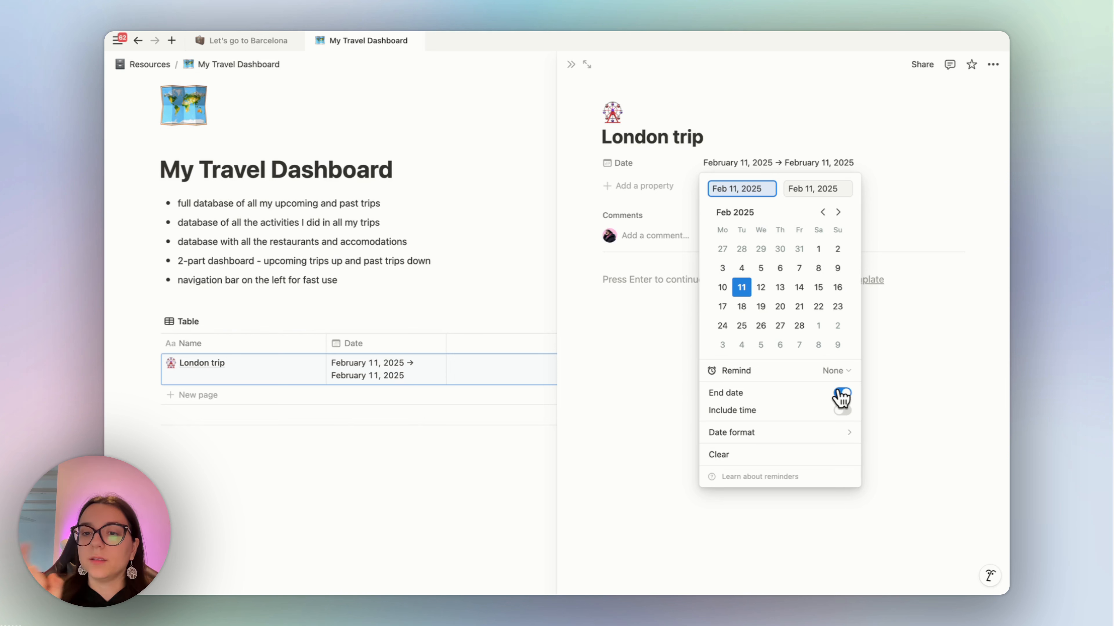
left_click(723, 327)
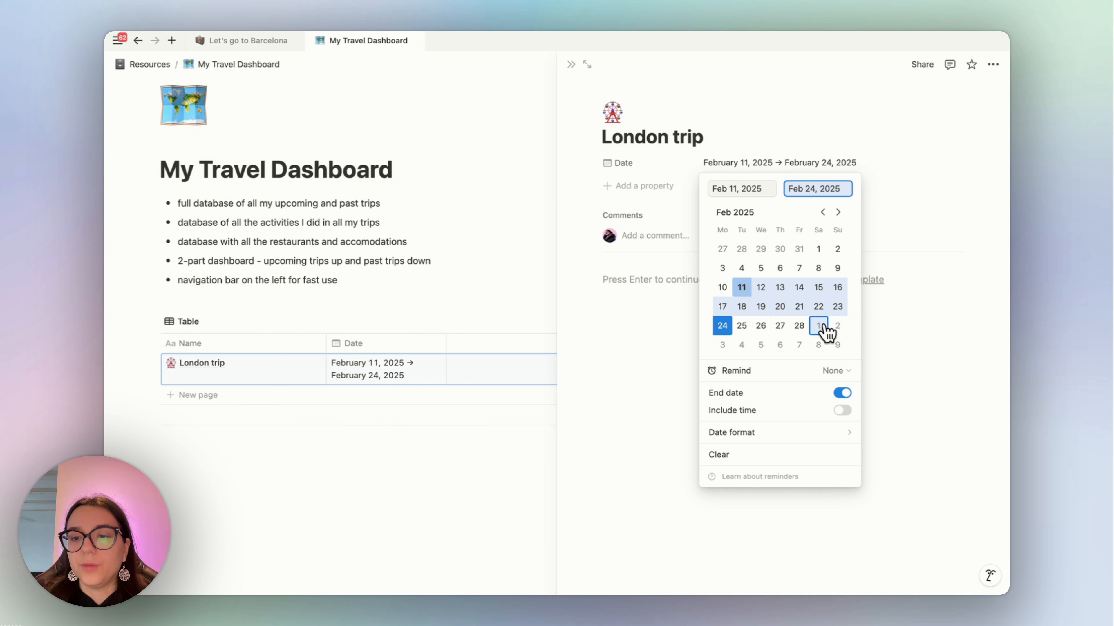
left_click(838, 328)
left_click(652, 196)
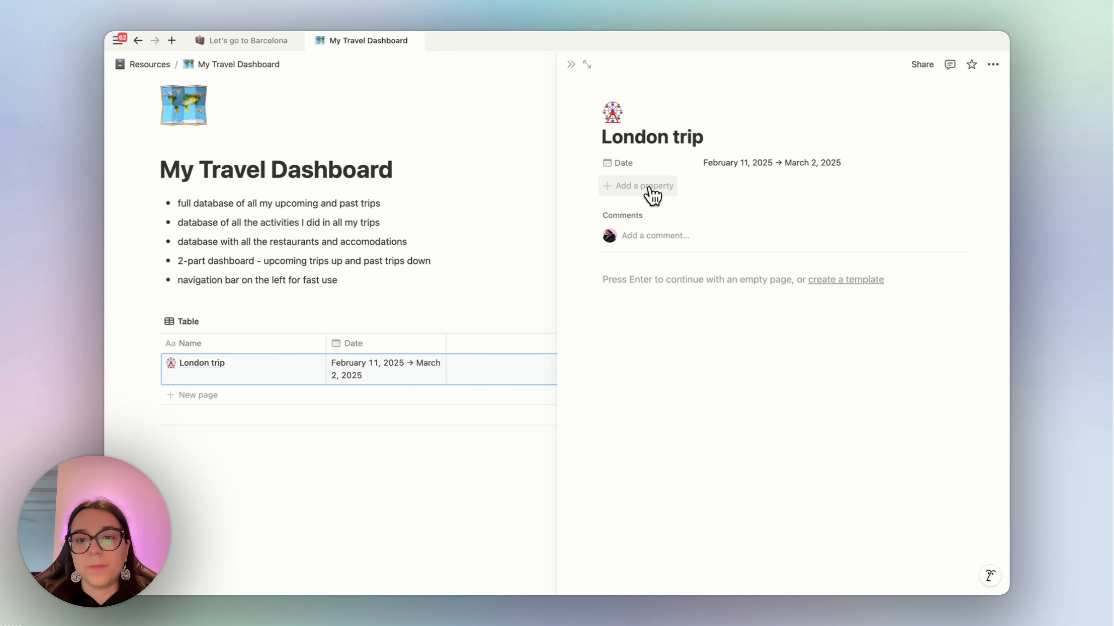
Add a Select property named Country to the London trip page.
left_click(653, 196)
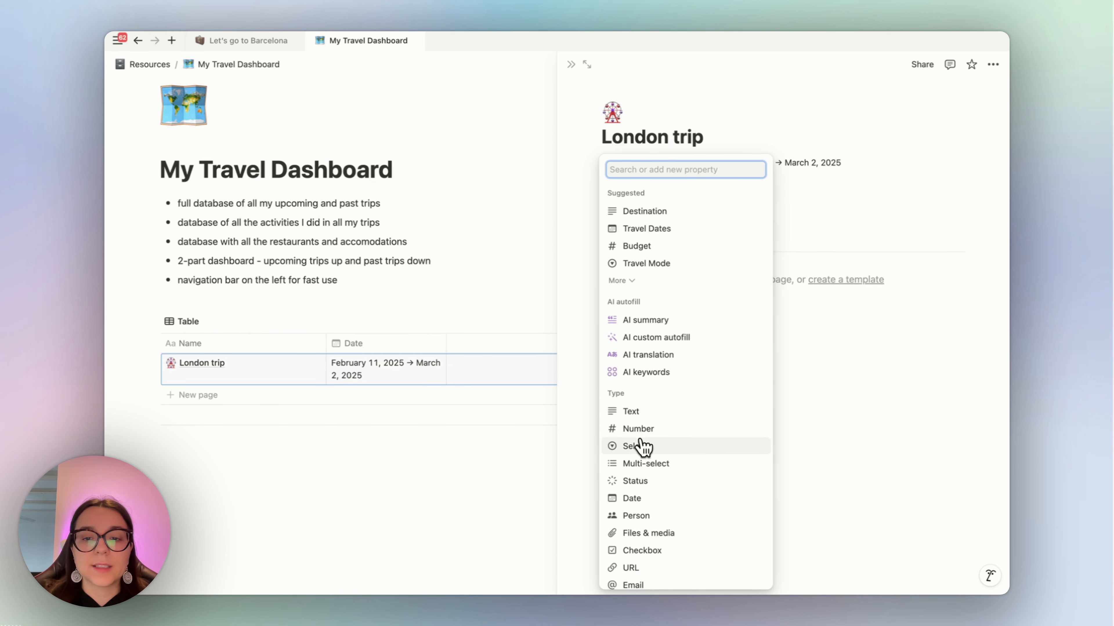
left_click(636, 446)
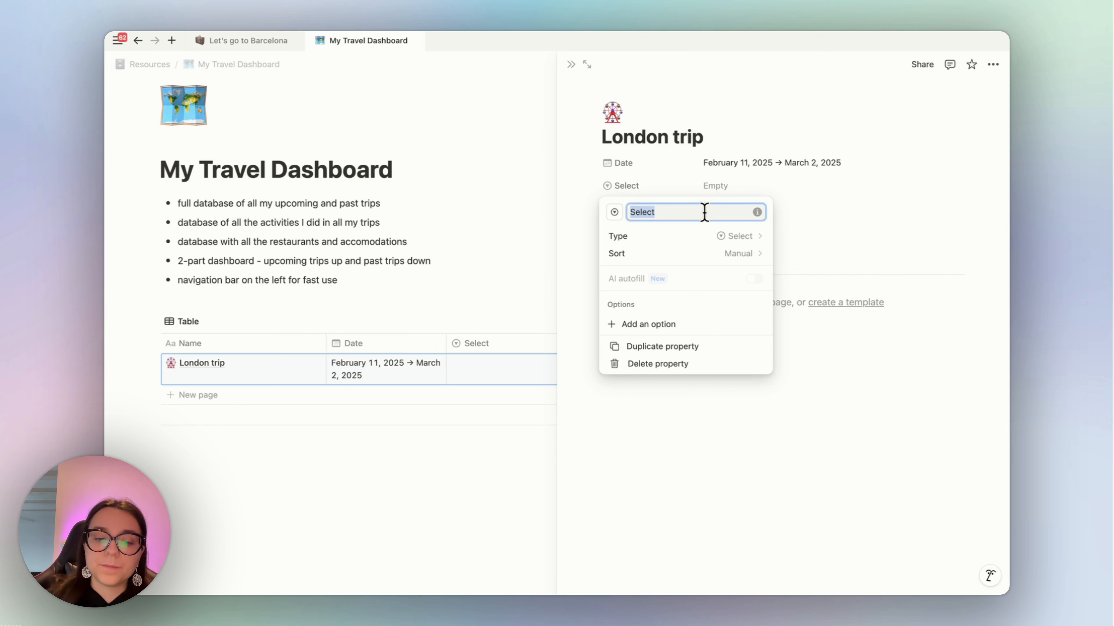
type("Country")
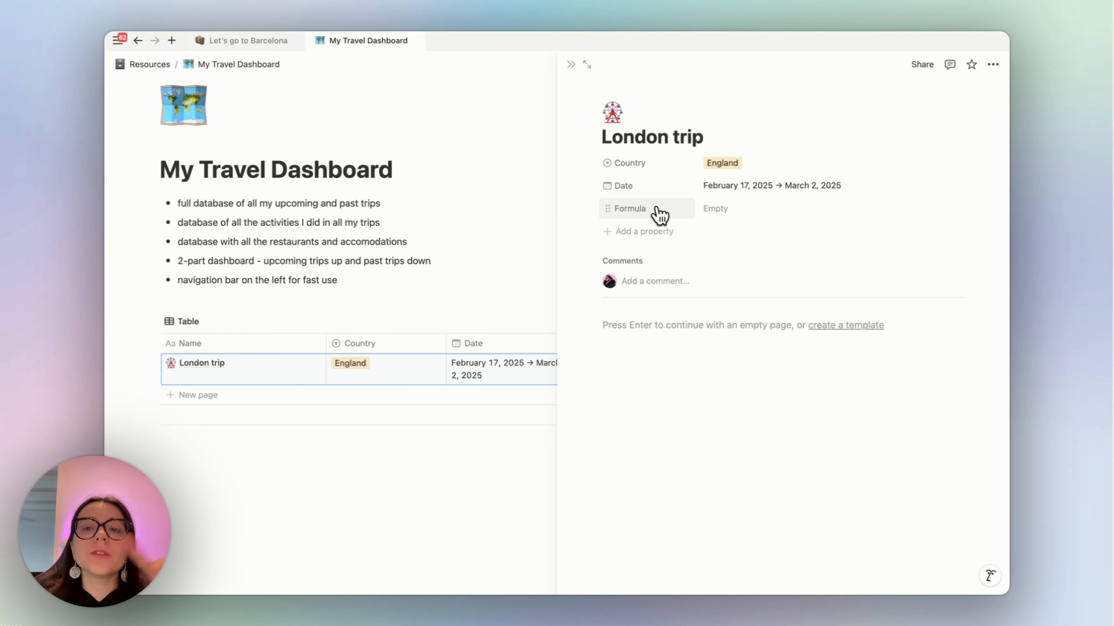
Start the Formula property with a multi-line lets() defining the variable upcoming as "This trip will start in "+.
left_click(774, 214)
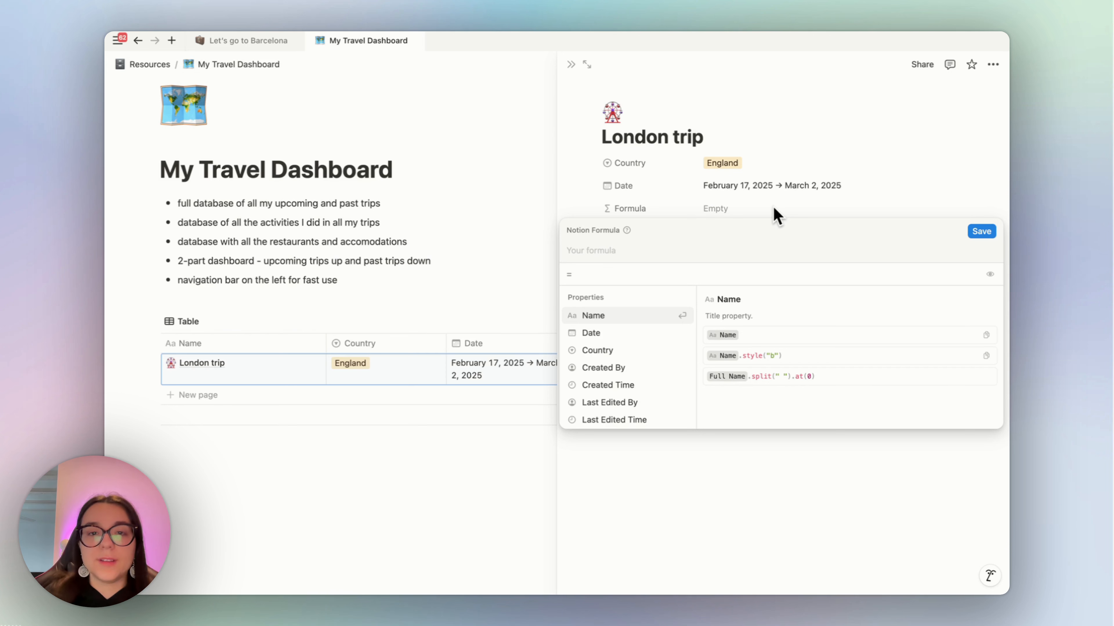
type("lets(")
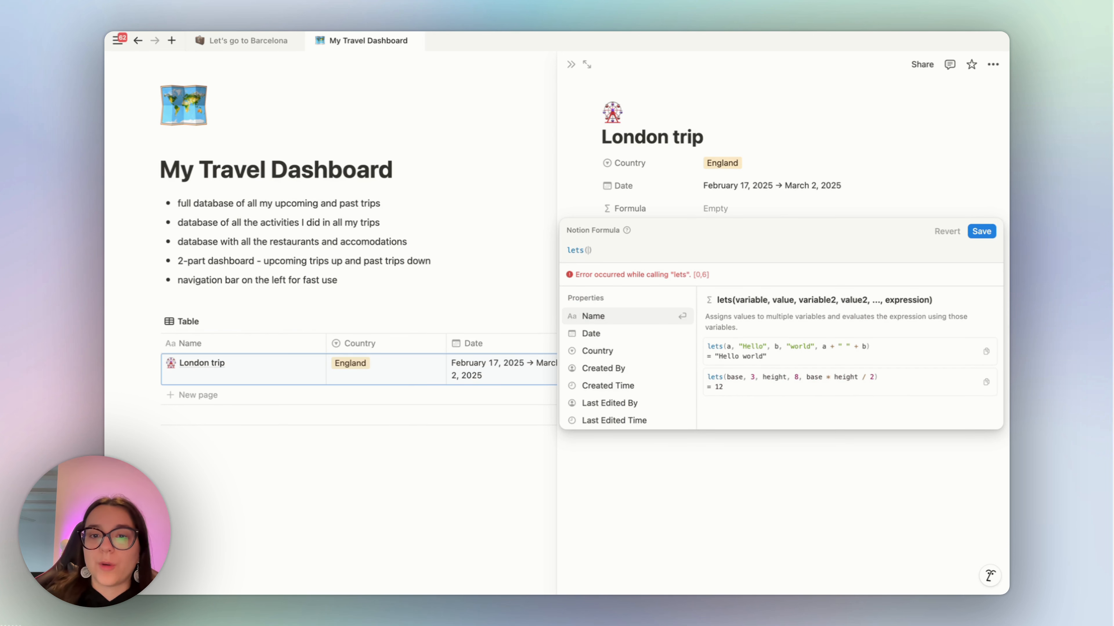
key("shift+Return")
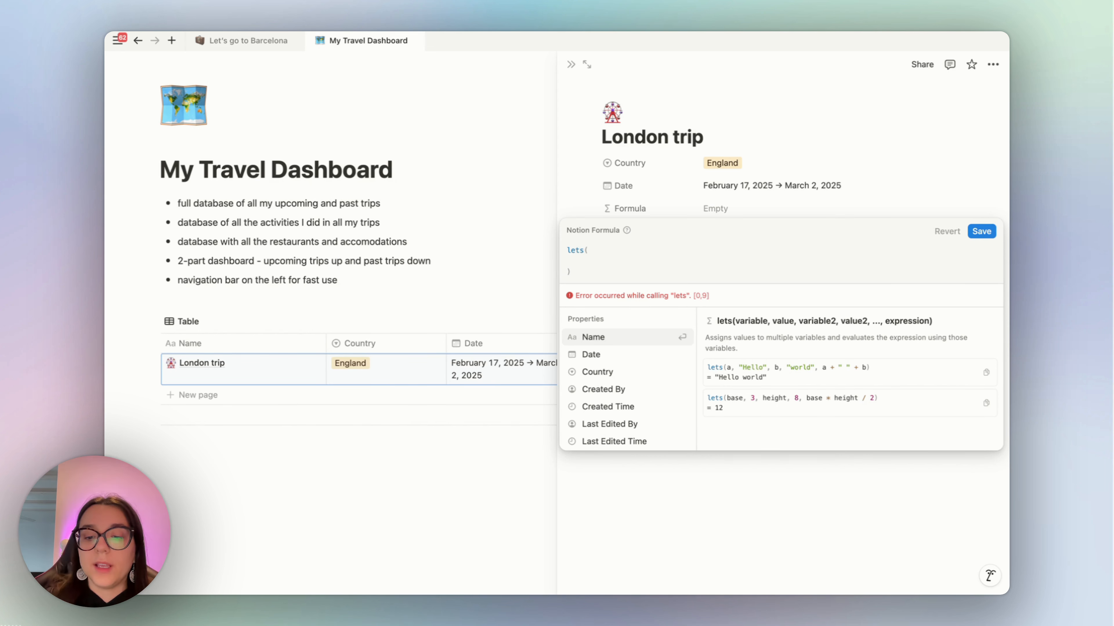
type("upcoming,")
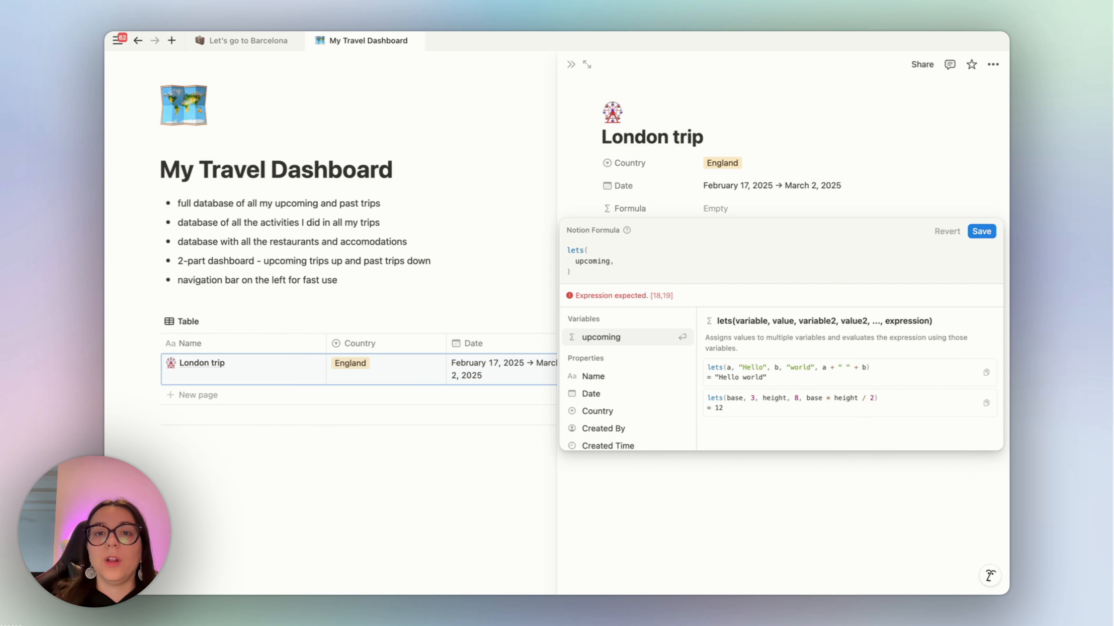
type("\"")
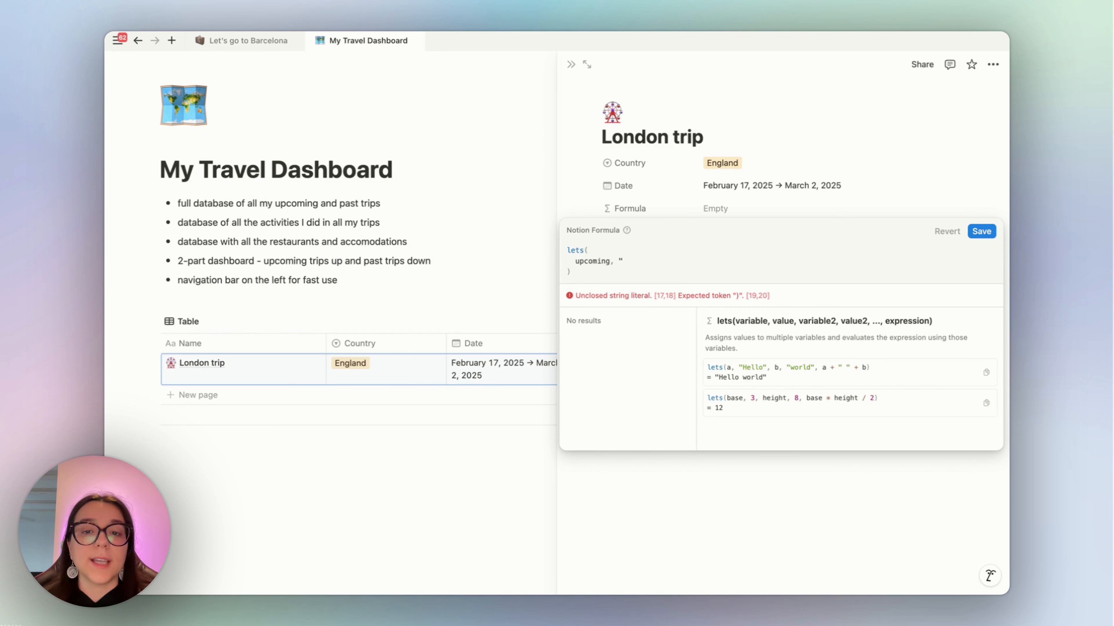
type("This trip will start in \"+")
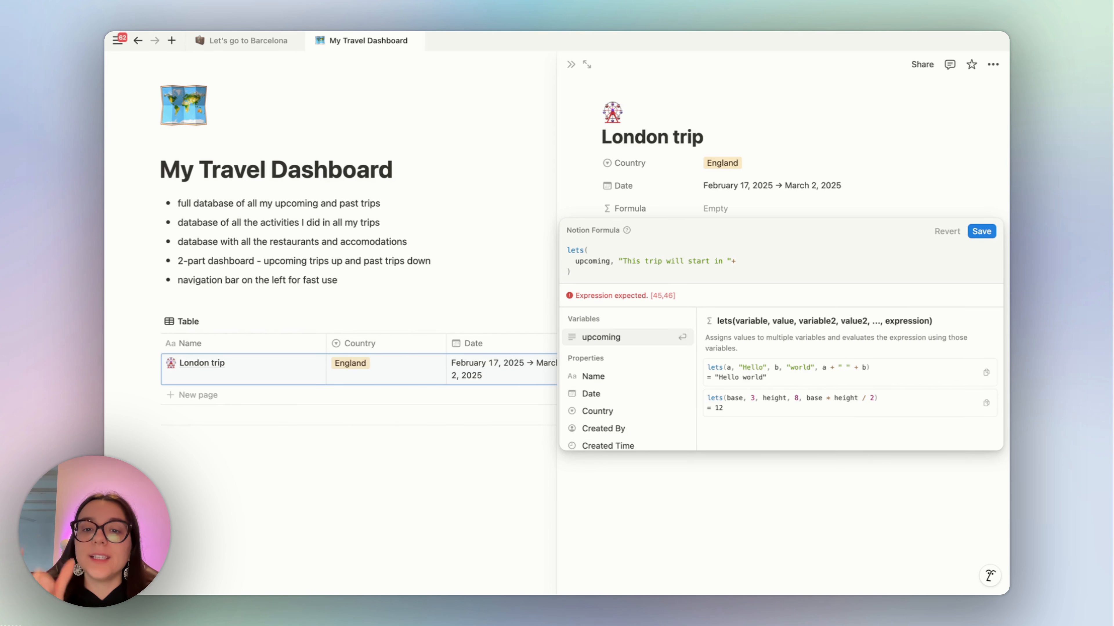
Append dateBetween() with the Date property, now() and "days" to the text of the upcoming variable.
type("dat")
key("Down")
key("Down")
key("Down")
key("Down")
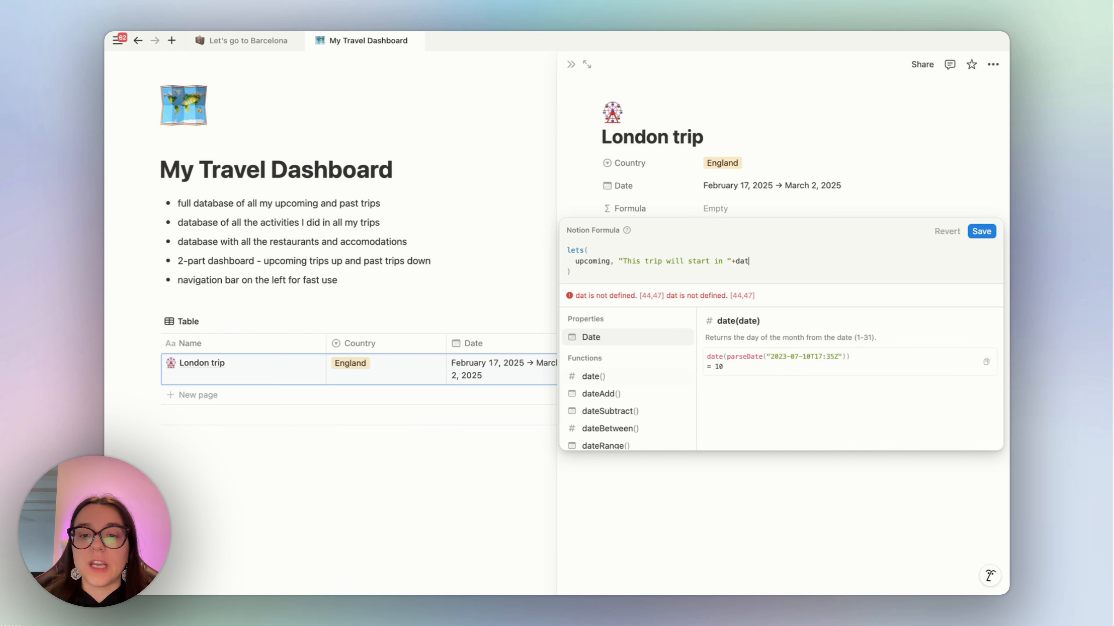
key("Return")
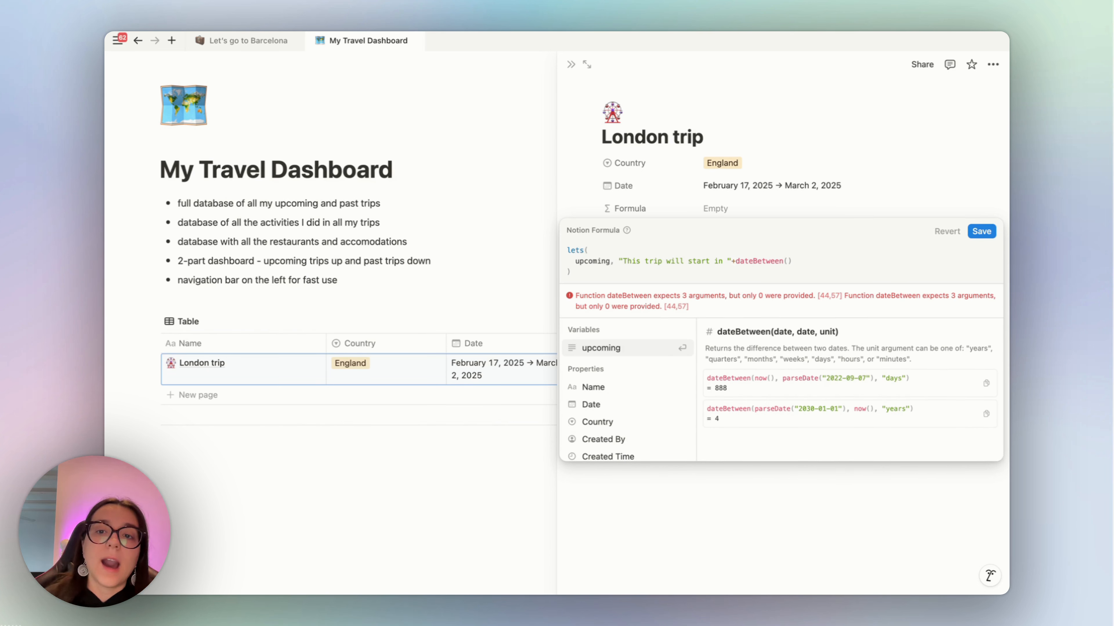
type("date")
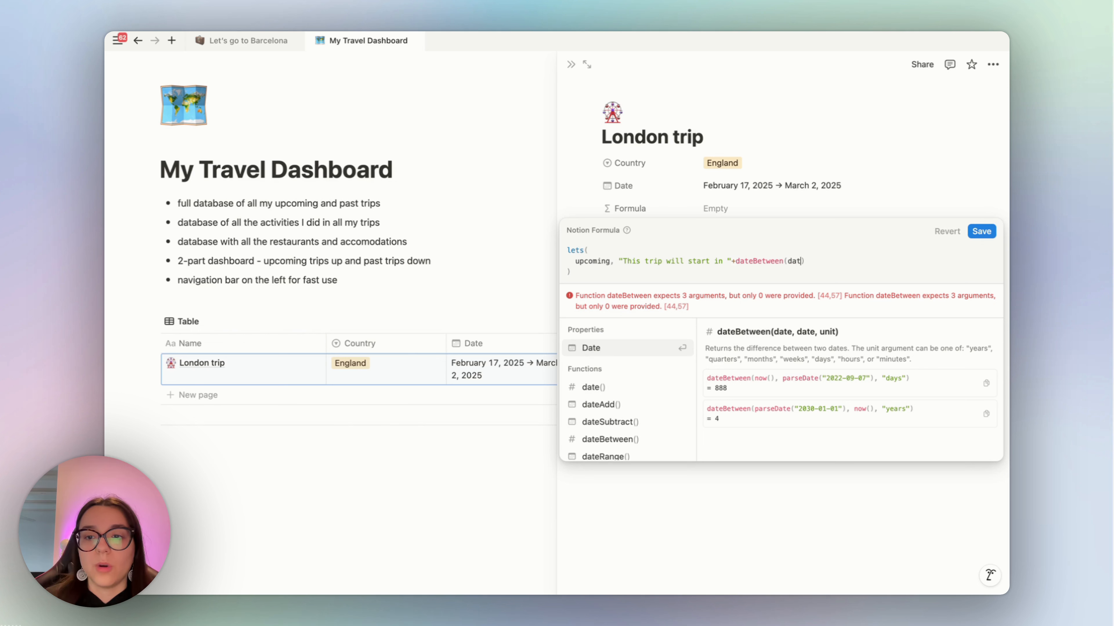
key("Return")
type(", now")
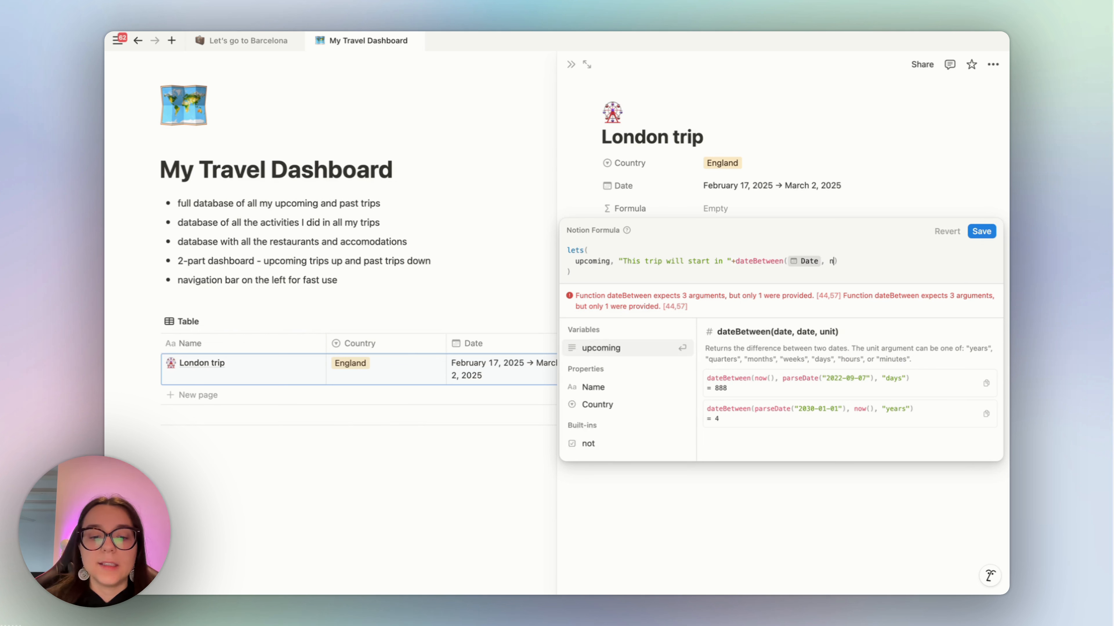
key("Return")
type(", \"days")
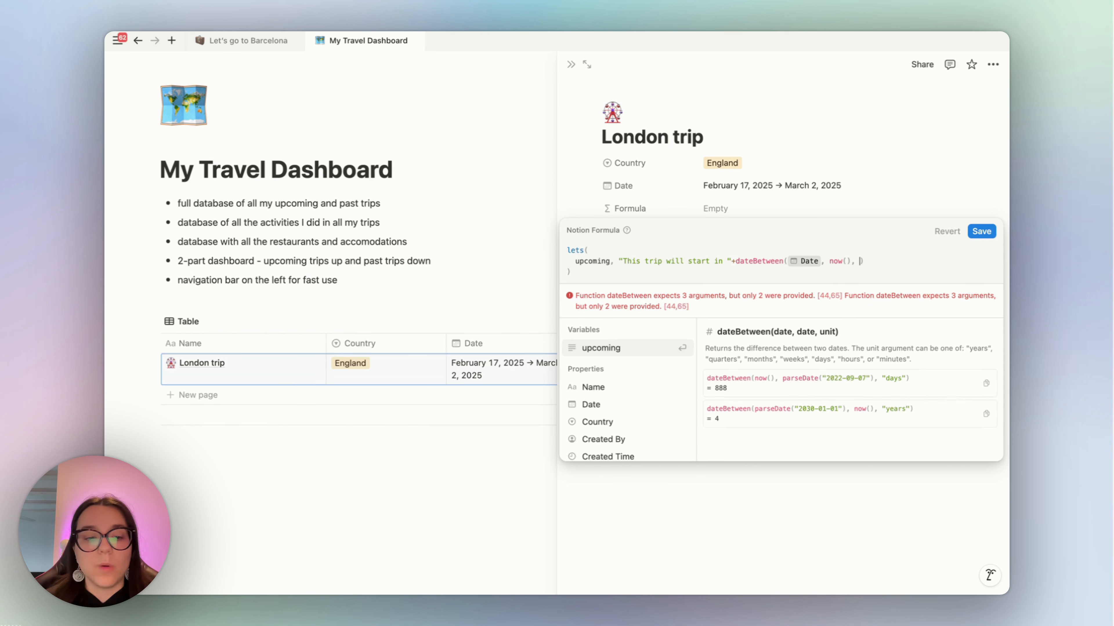
type("\"")
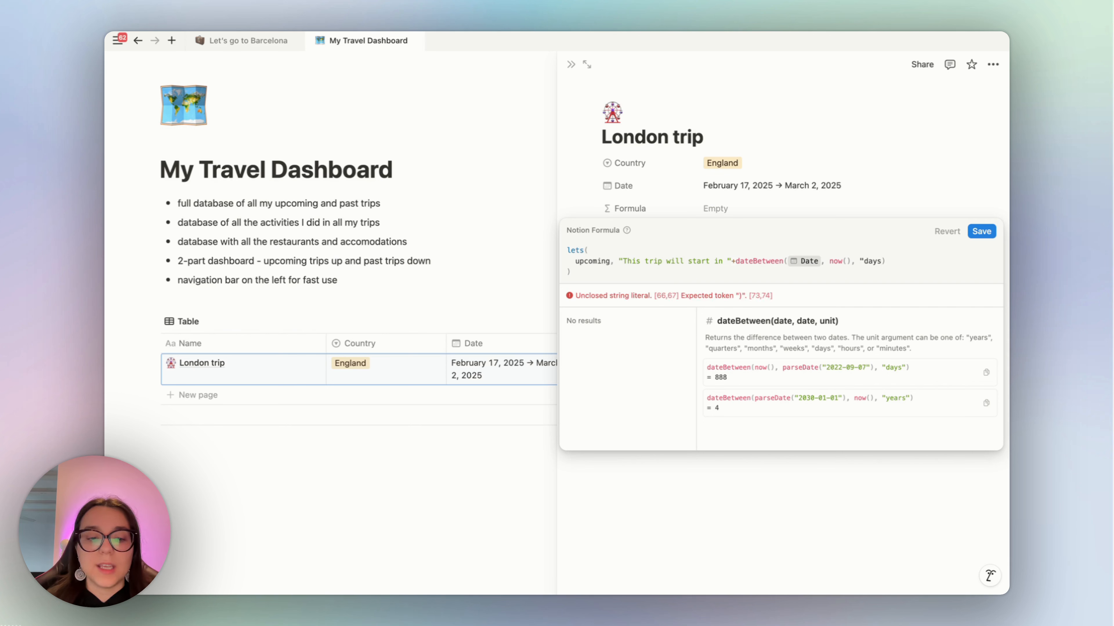
Finish the variable definition and make upcoming the expression that lets() returns.
type("),")
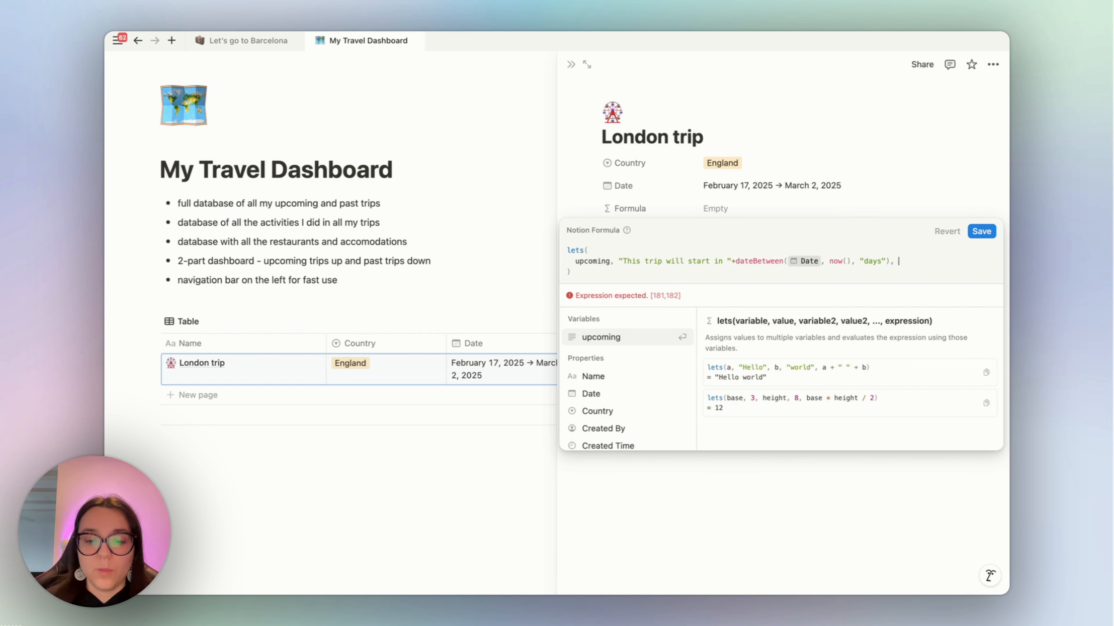
type(" upcomi")
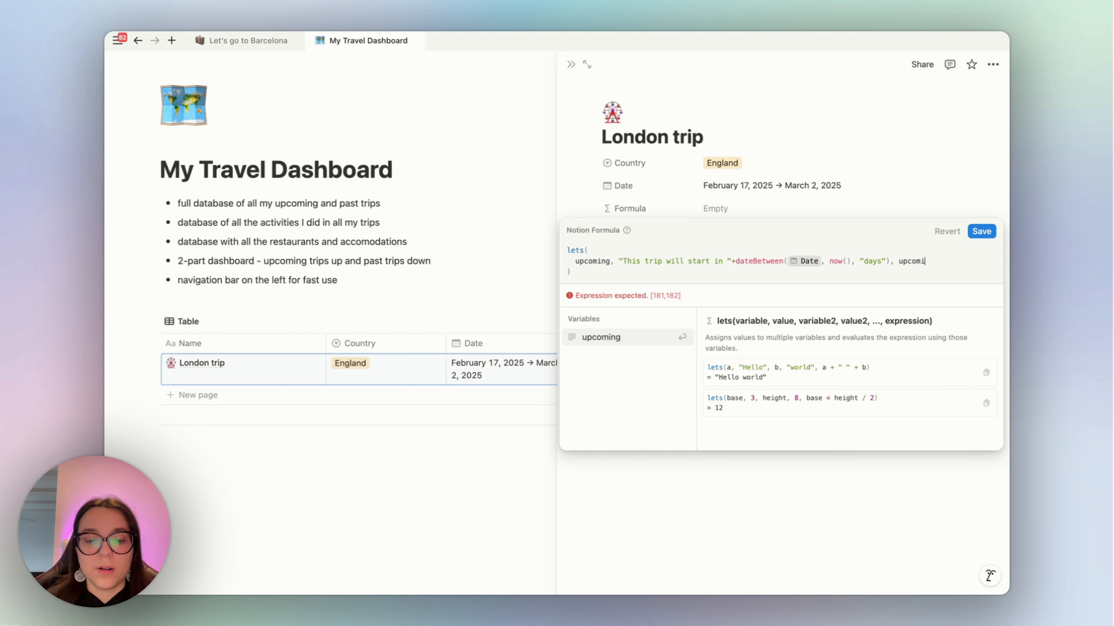
type("ng")
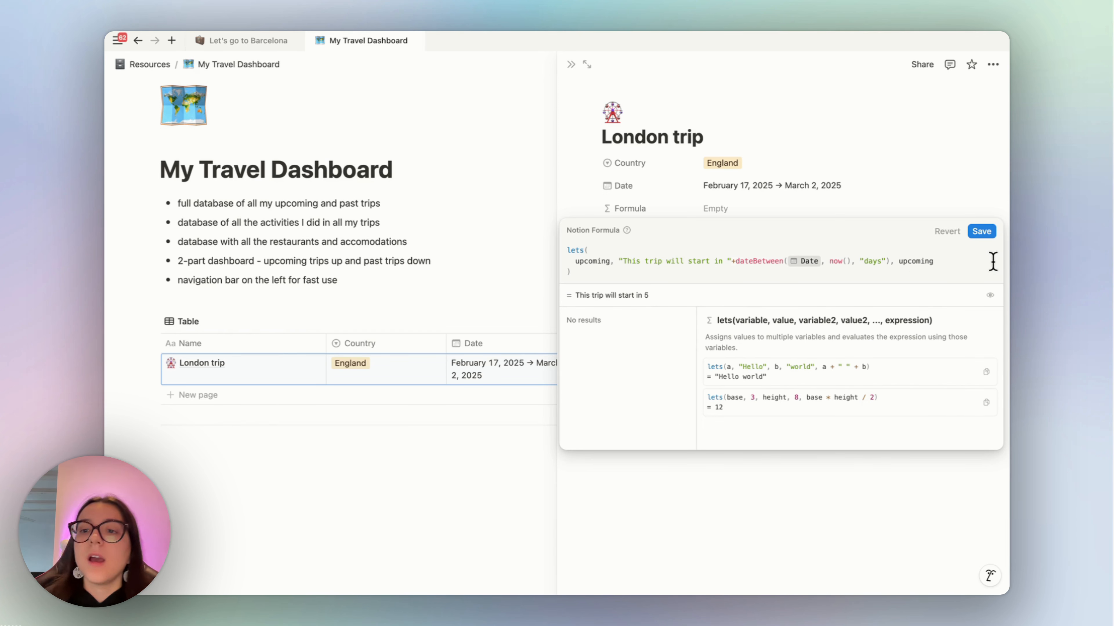
Append " days" as closing text after dateBetween() in the formula's upcoming variable.
left_click(890, 261)
type("+ \"")
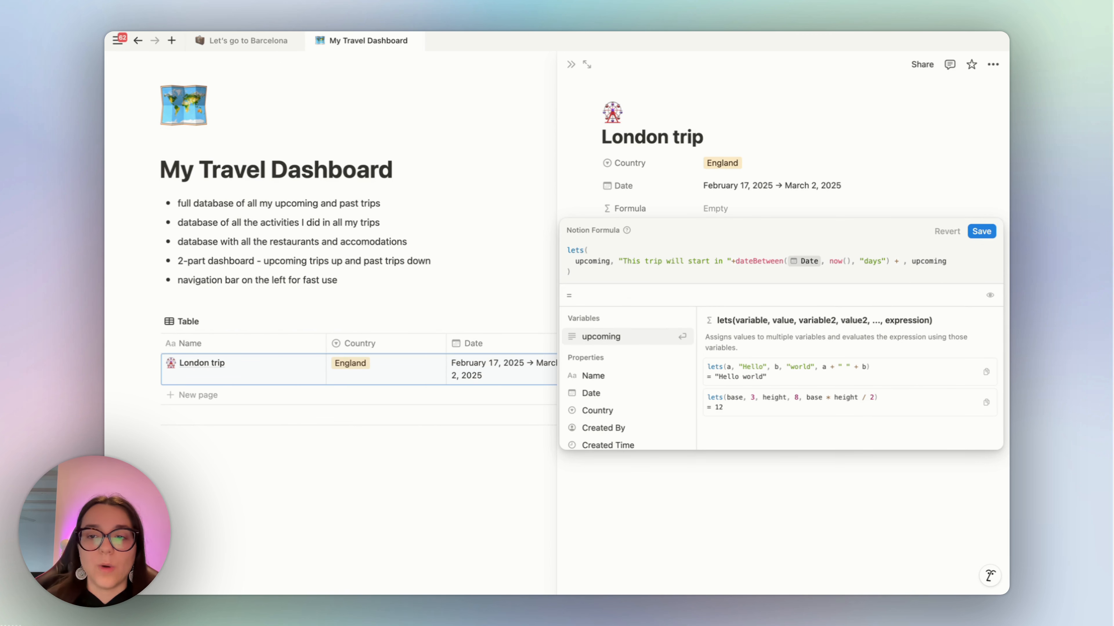
type("days\"")
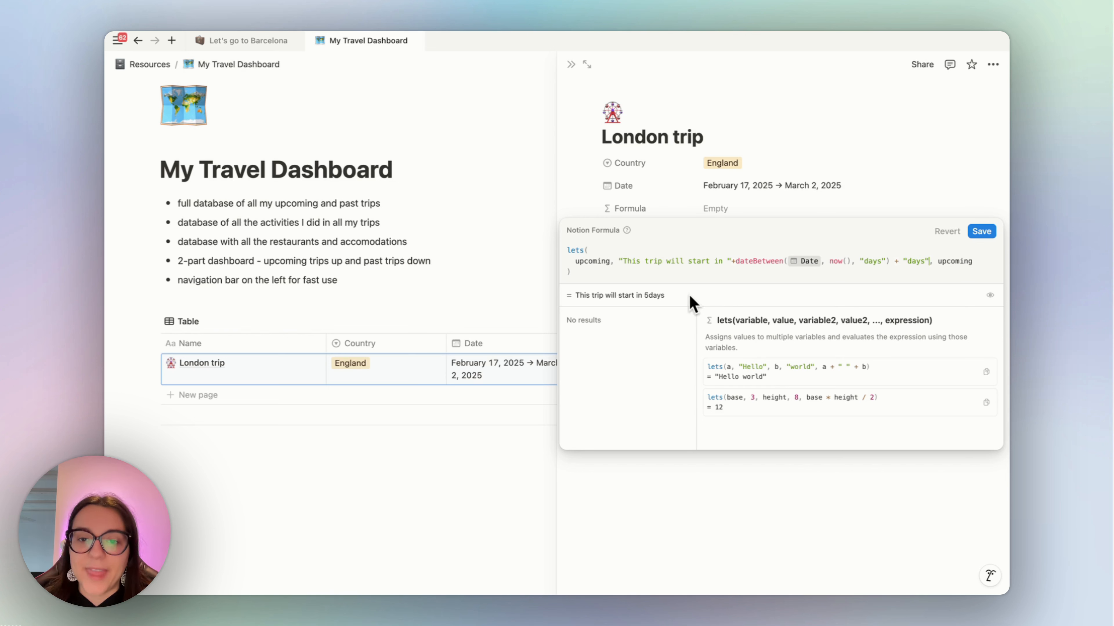
left_click(905, 261)
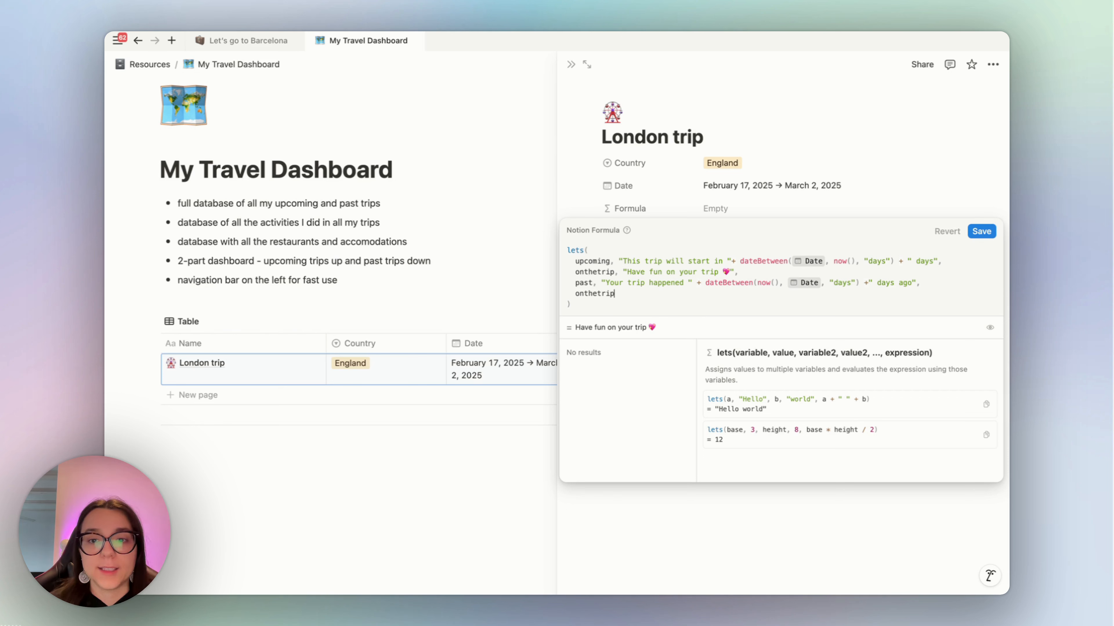
Replace the returned onthetrip with an ifs() that chooses upcoming, past or onthetrip by comparing Date with now(), and save the formula.
key("BackSpace")
key("BackSpace")
key("BackSpace")
key("BackSpace")
key("BackSpace")
key("BackSpace")
key("BackSpace")
key("BackSpace")
key("BackSpace")
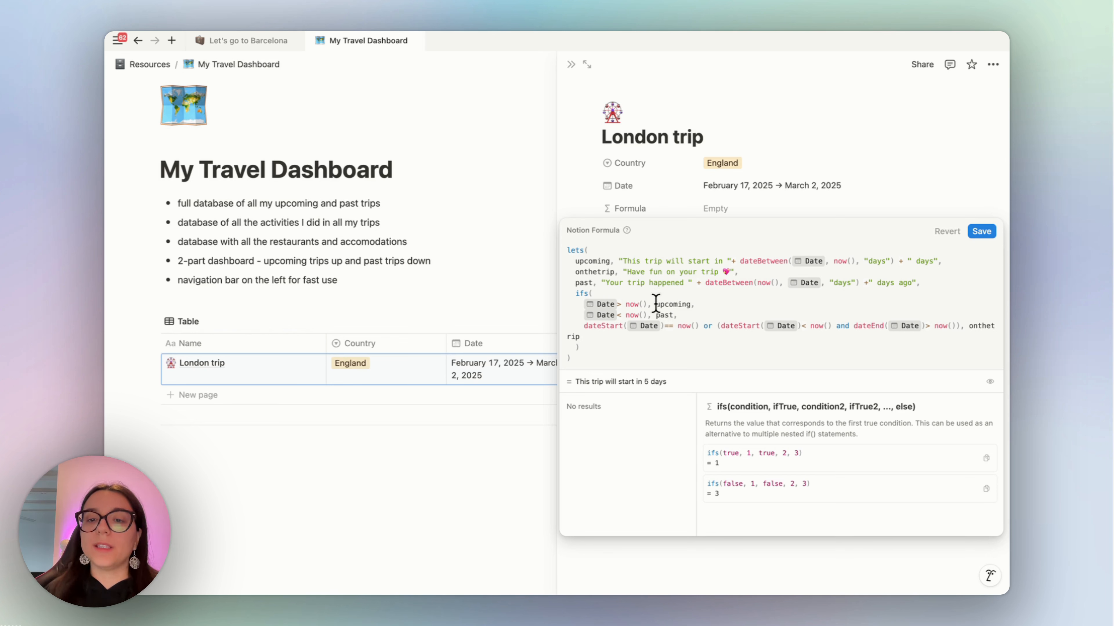
left_click_drag(655, 304, 705, 305)
left_click(702, 315)
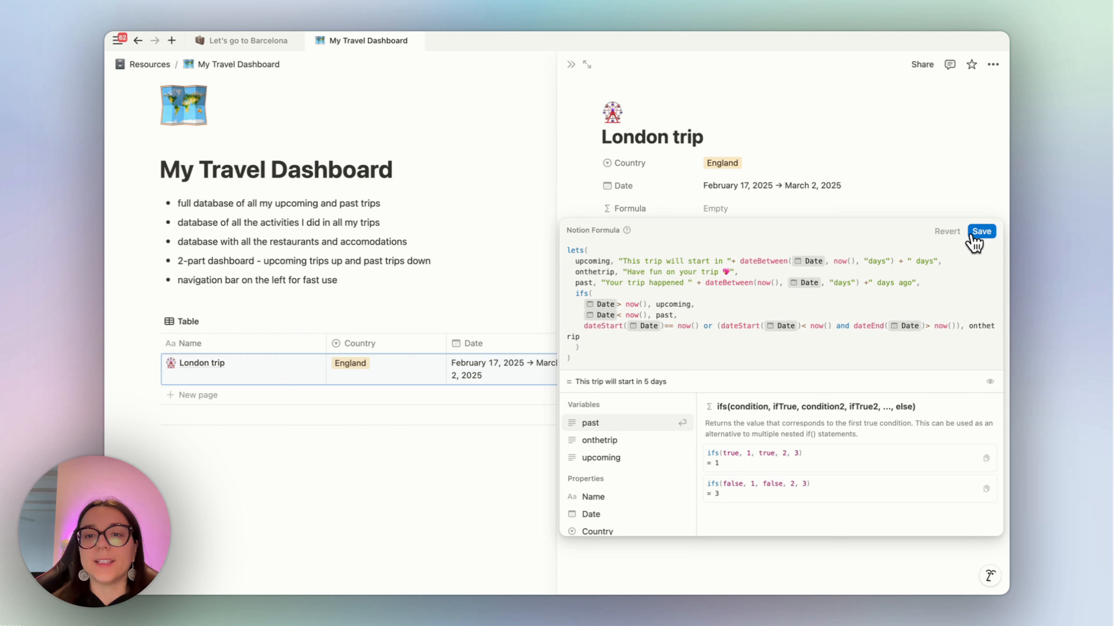
left_click(981, 233)
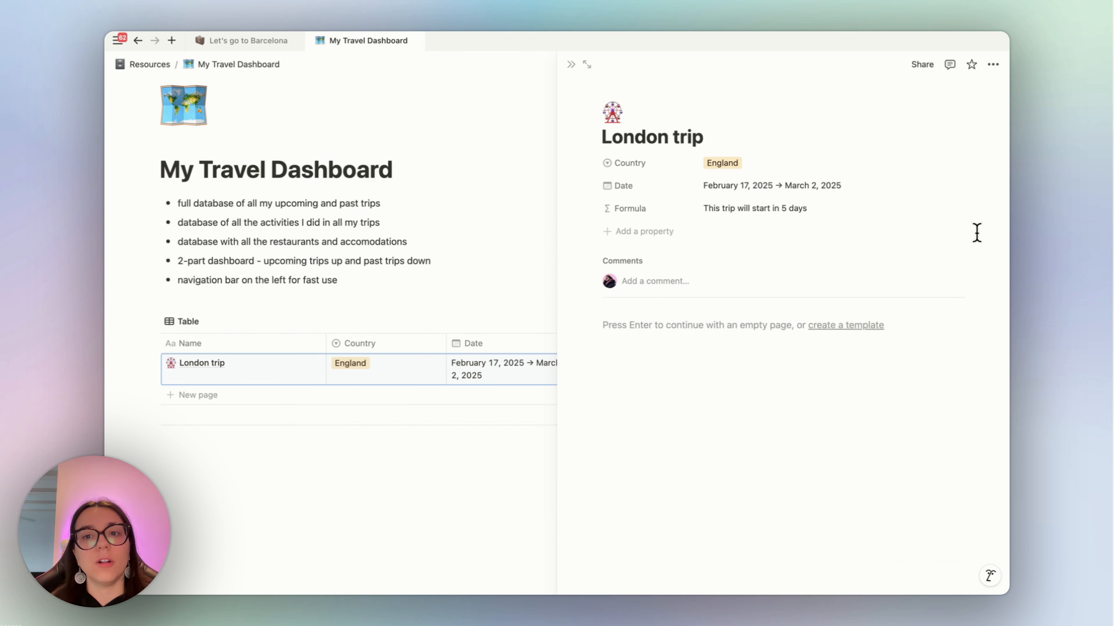
Set the London trip's start date to February 11, 2025 to test the formula.
left_click(739, 189)
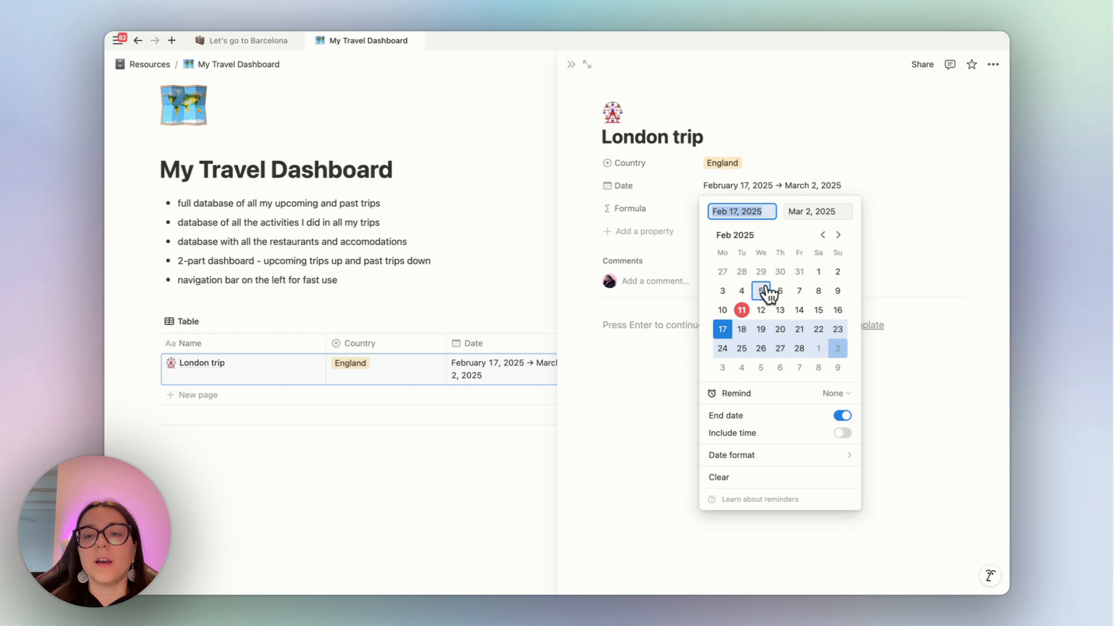
left_click(956, 192)
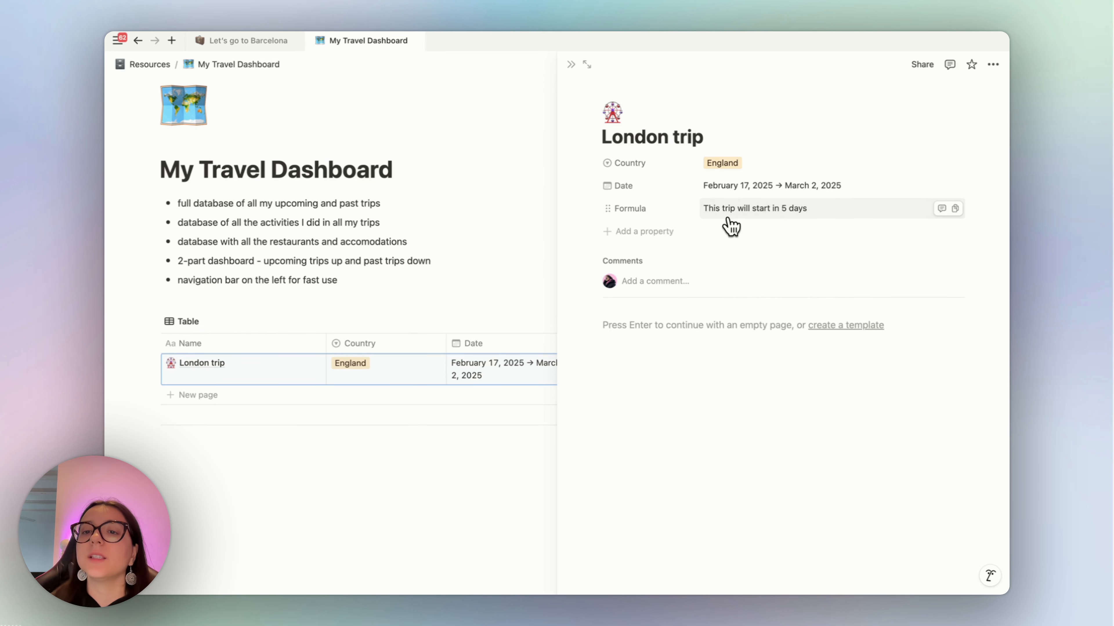
left_click(791, 189)
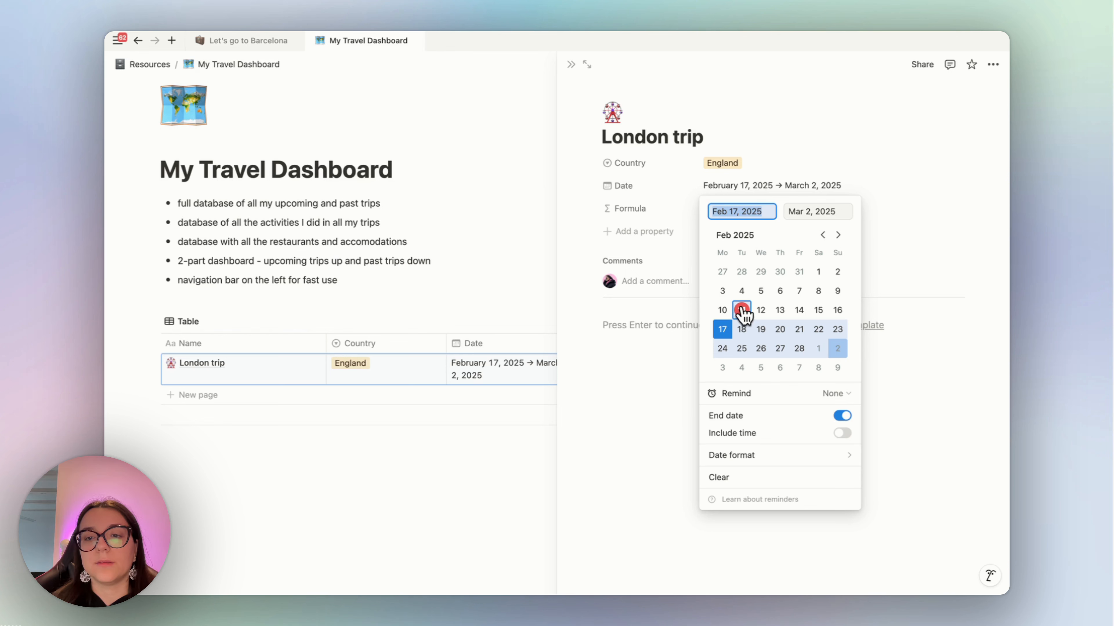
left_click(740, 313)
left_click(920, 175)
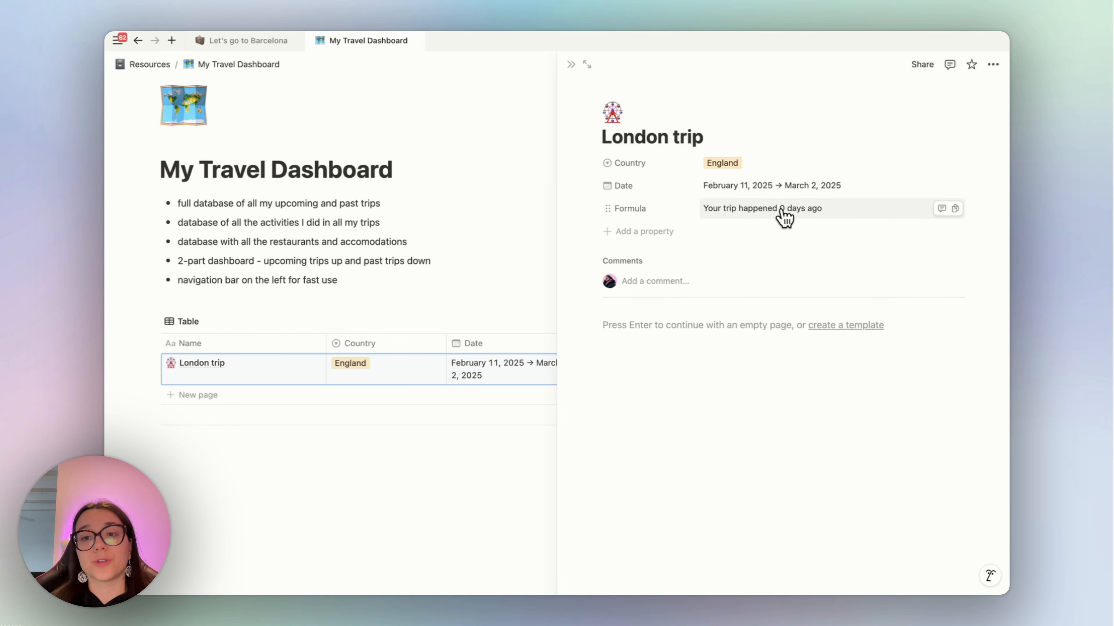
Move the dateStart/dateEnd condition returning onthetrip to the start of ifs(), and remove the leftover empty line and the comma after past.
left_click(800, 220)
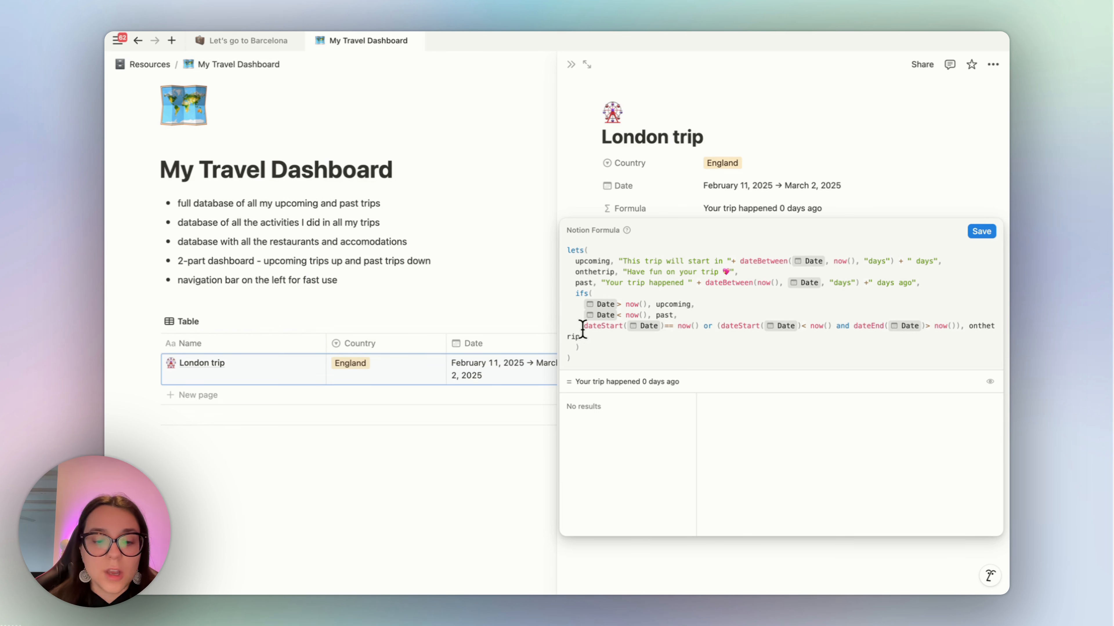
left_click_drag(582, 328, 581, 337)
key("super+x")
left_click(598, 291)
key("super+v")
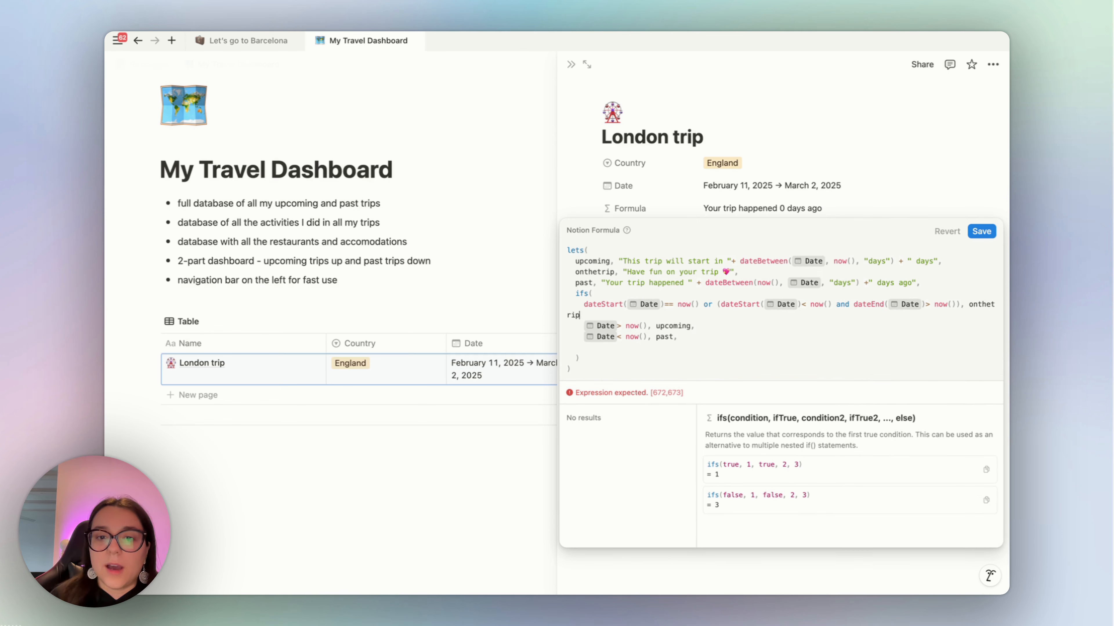
left_click(592, 344)
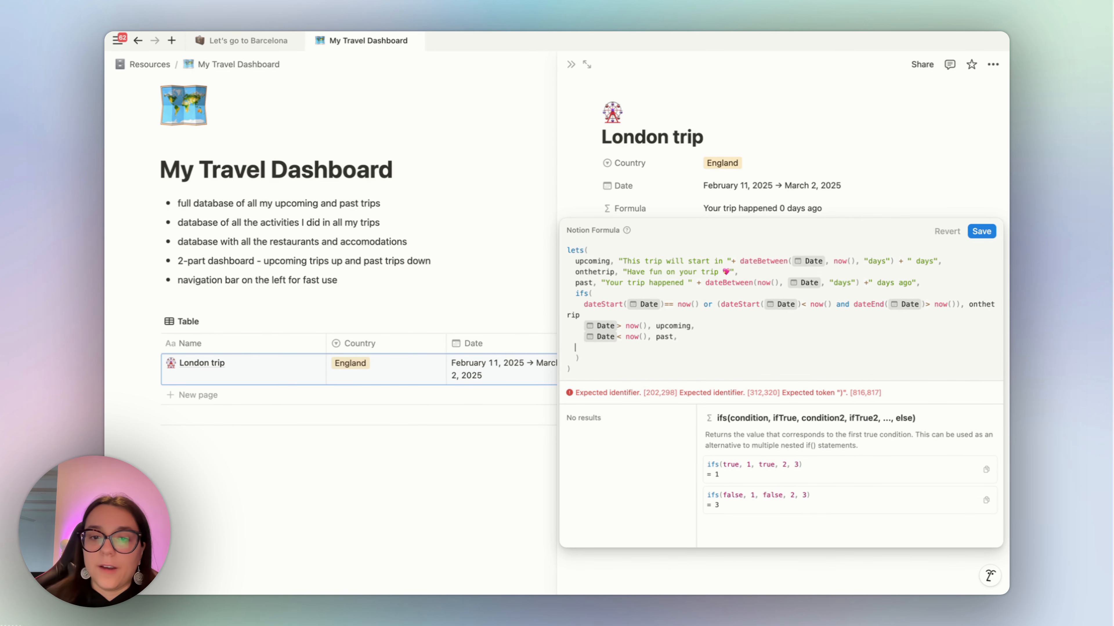
key("BackSpace")
key("BackSpace")
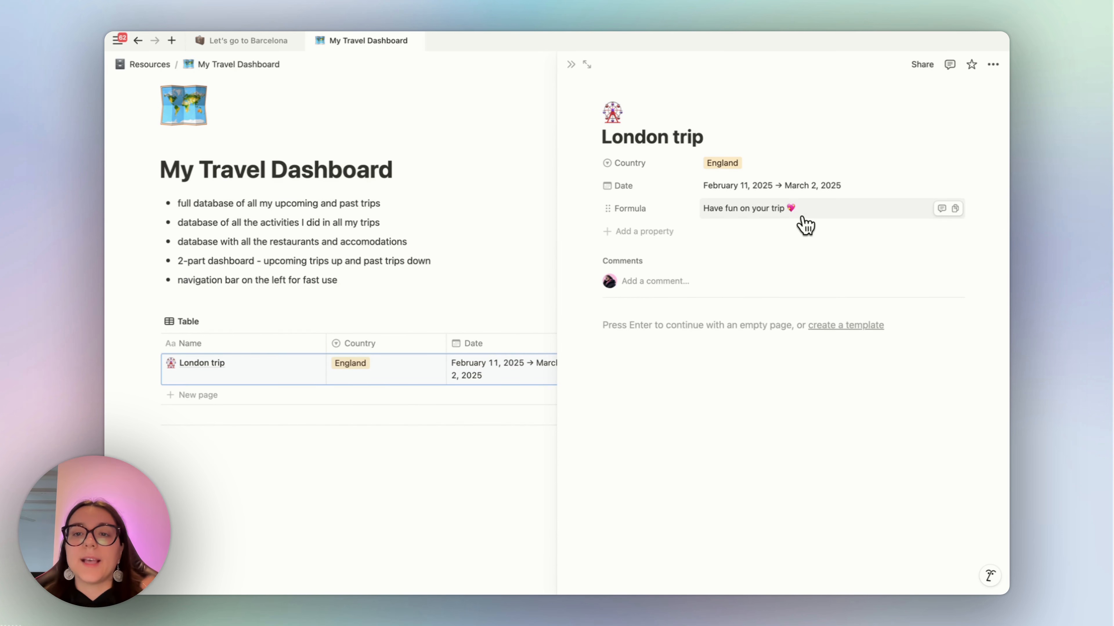
Set the London trip's start date to February 17, 2025 to test the upcoming text.
left_click(789, 187)
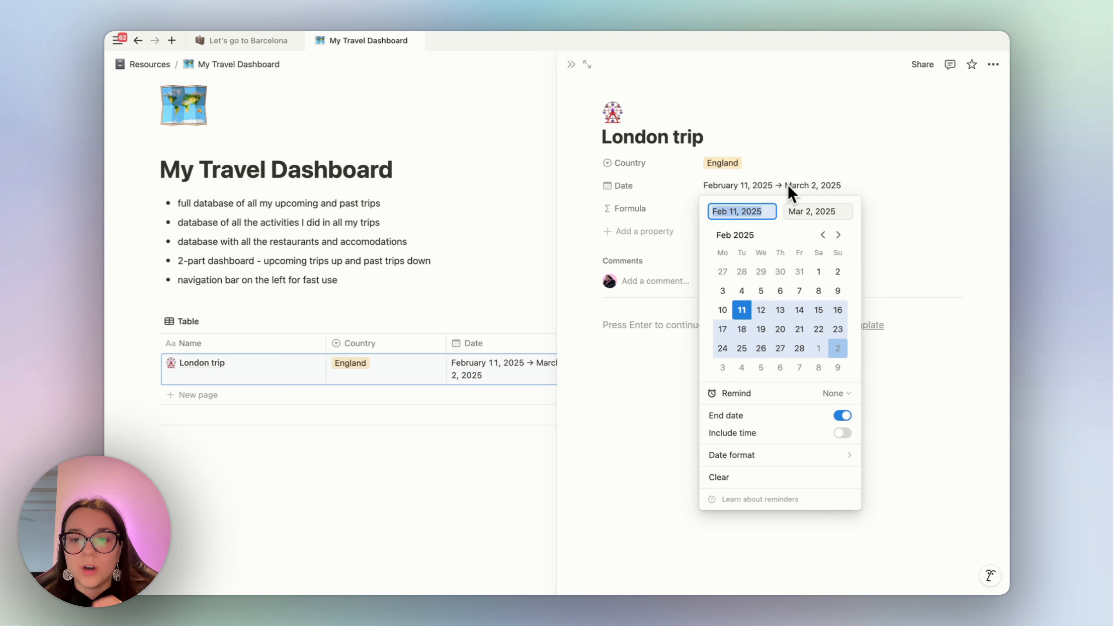
left_click(724, 336)
left_click(922, 220)
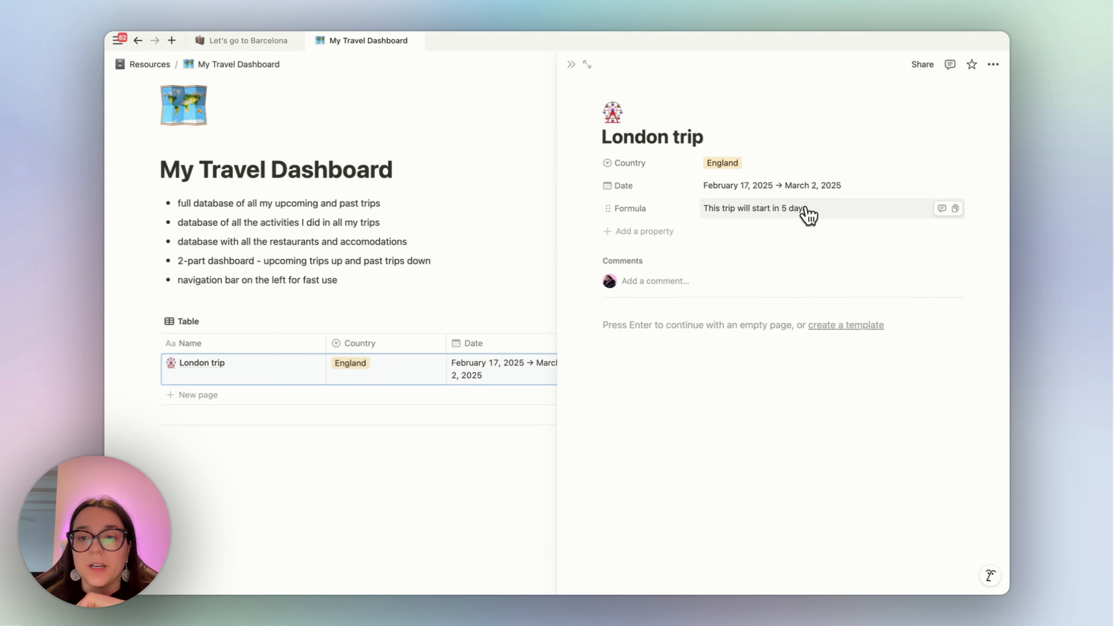
Set the London trip's date range to January 27, 2025 through February 2, 2025.
left_click(803, 194)
left_click(722, 272)
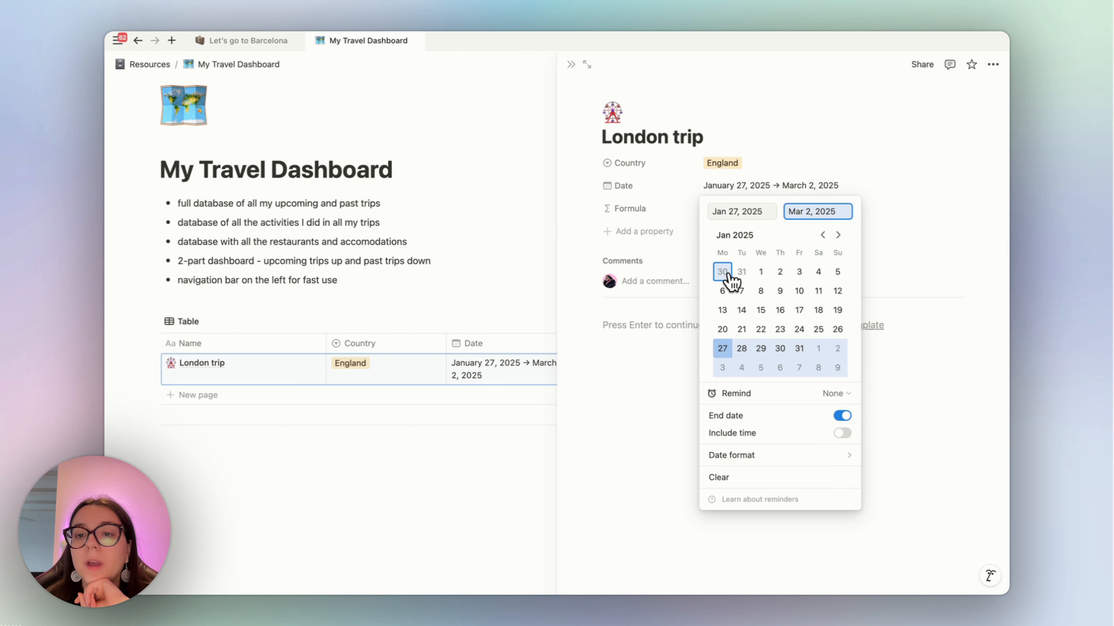
left_click(837, 349)
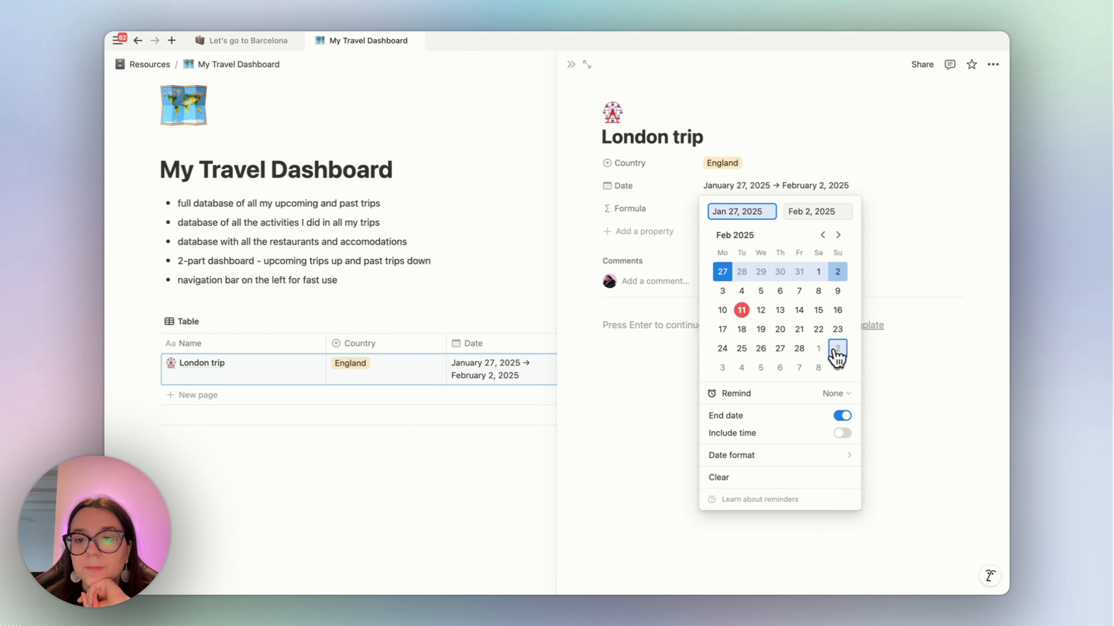
left_click(933, 217)
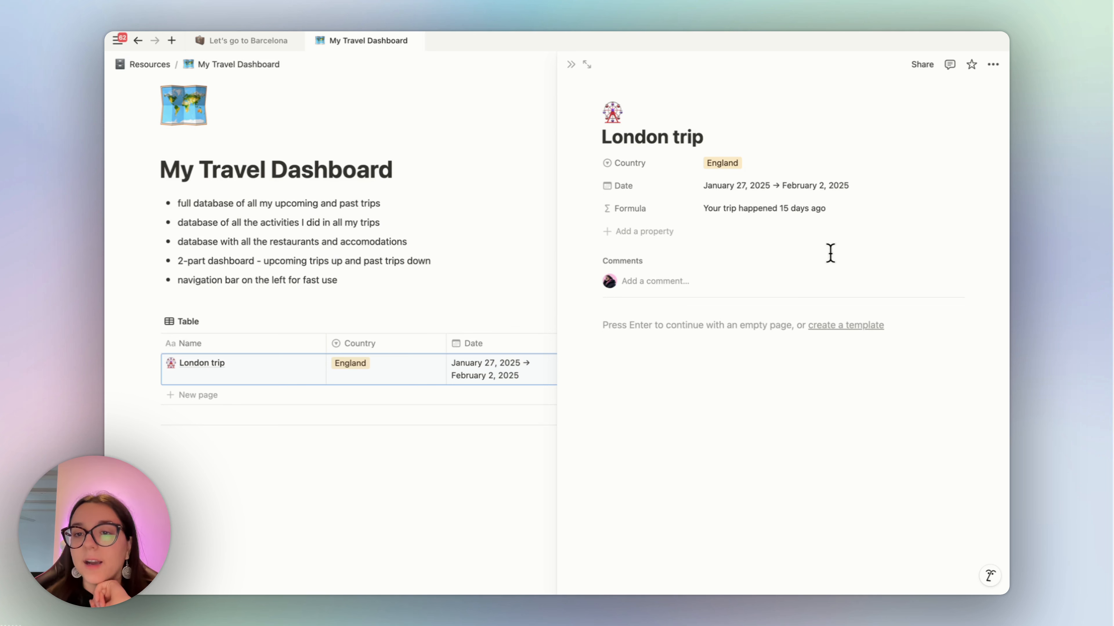
Review the conditions of the saved formula and close the London trip page.
left_click(803, 219)
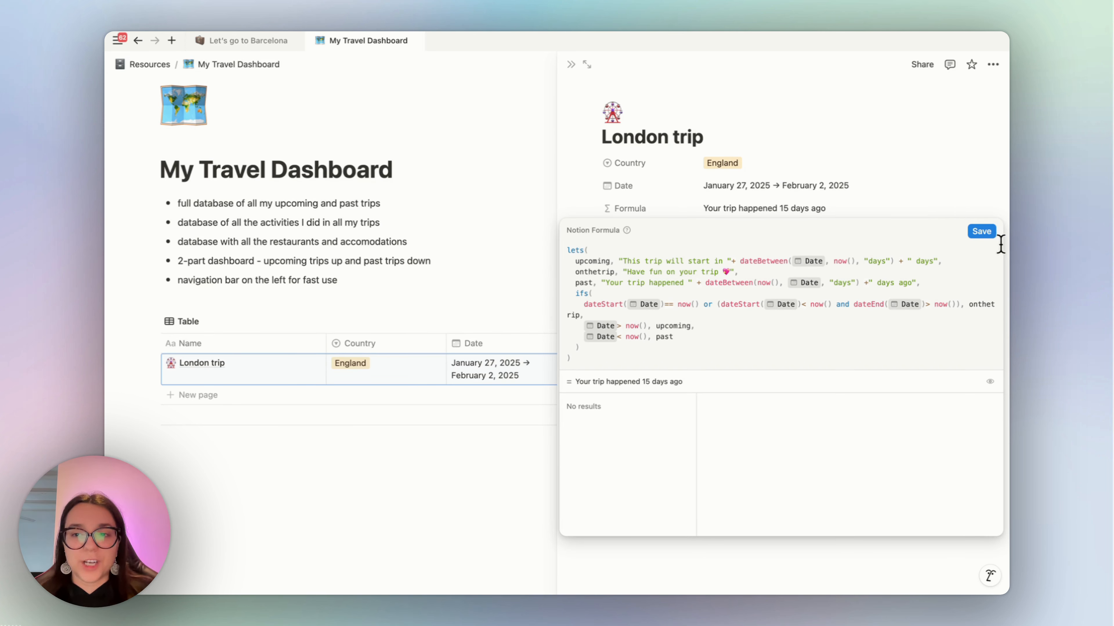
left_click(970, 189)
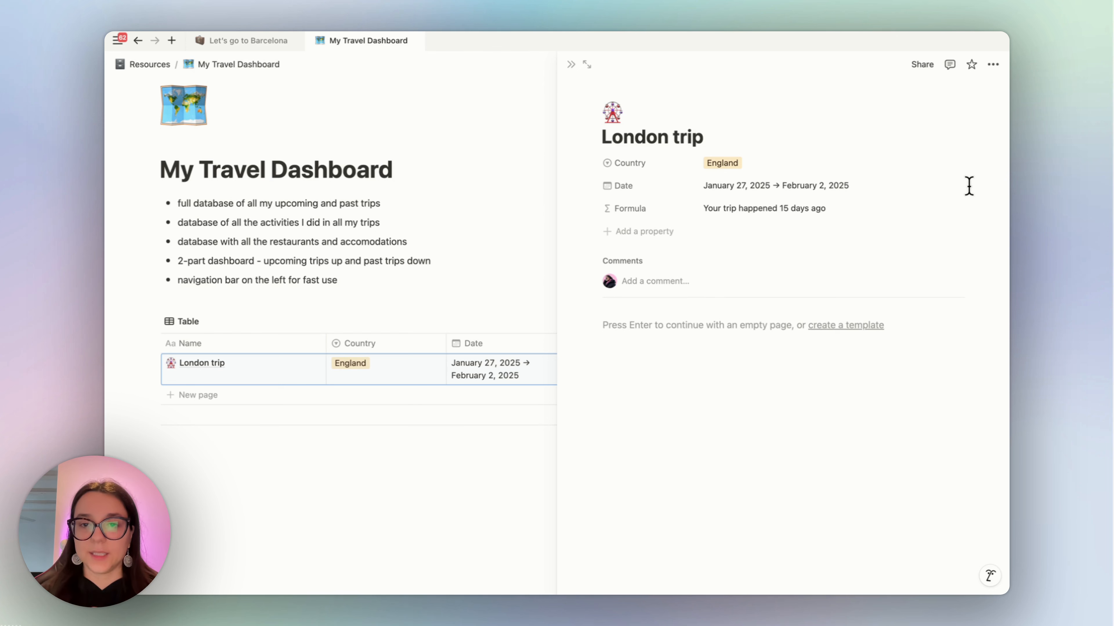
left_click(571, 65)
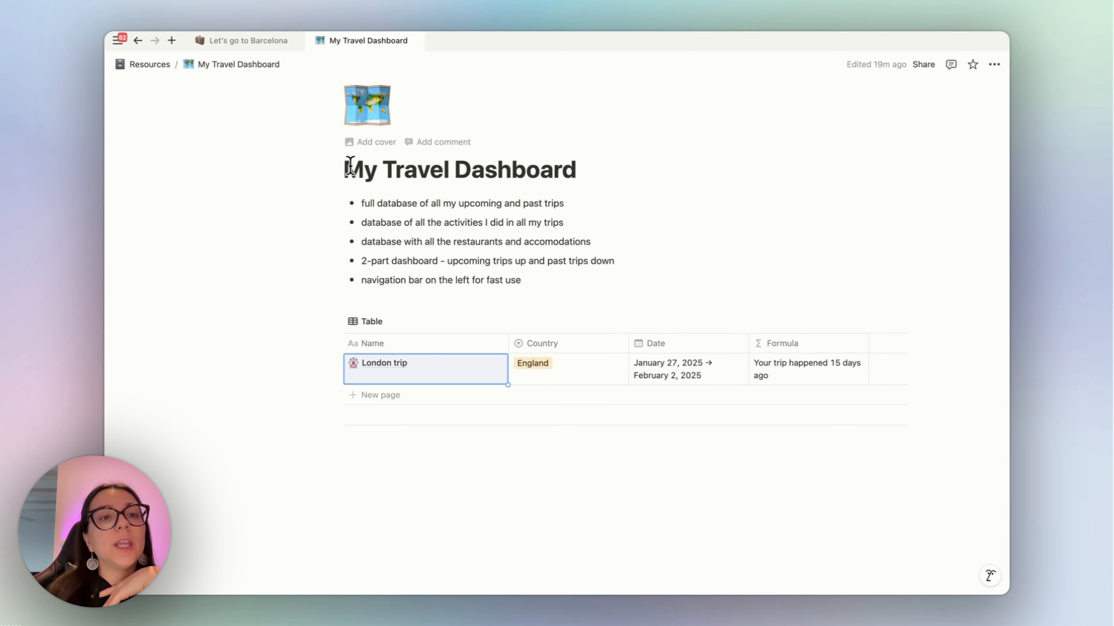
Look over the Let's go to Barcelona planner as a reference and return to My Travel Dashboard.
left_click(266, 41)
scroll(549, 416, "up", 3)
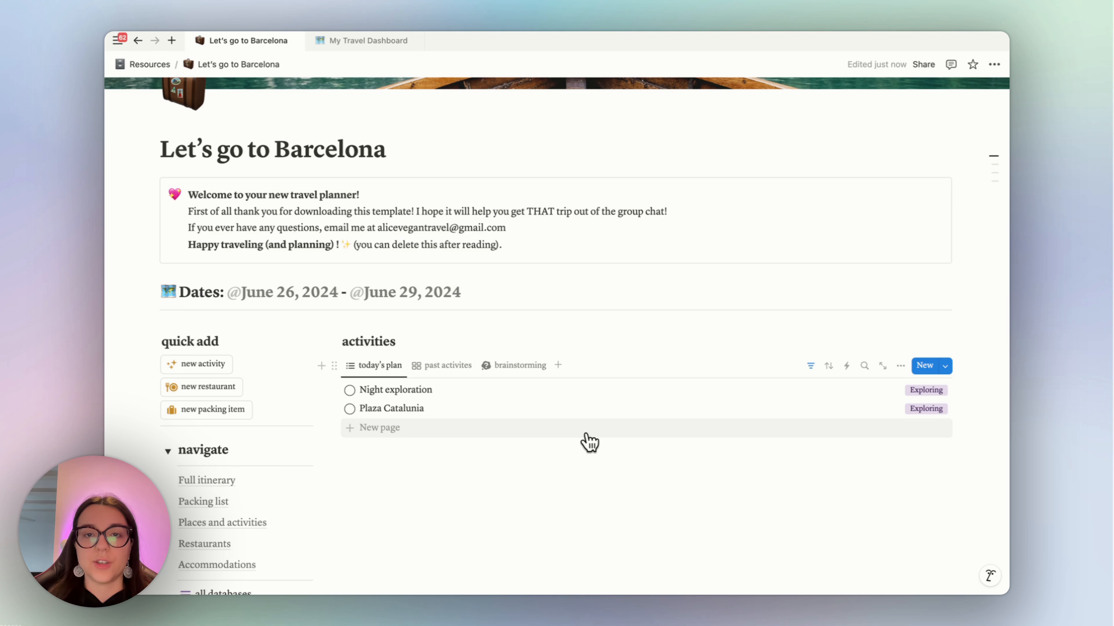
left_click(368, 40)
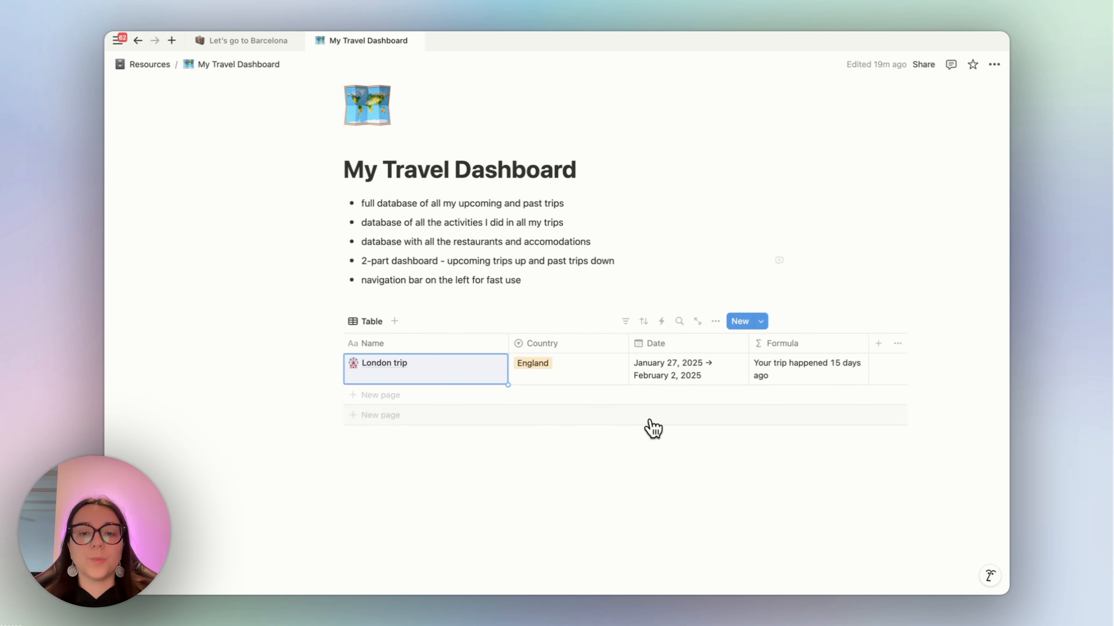
scroll(710, 395, "right", 3)
left_click(815, 344)
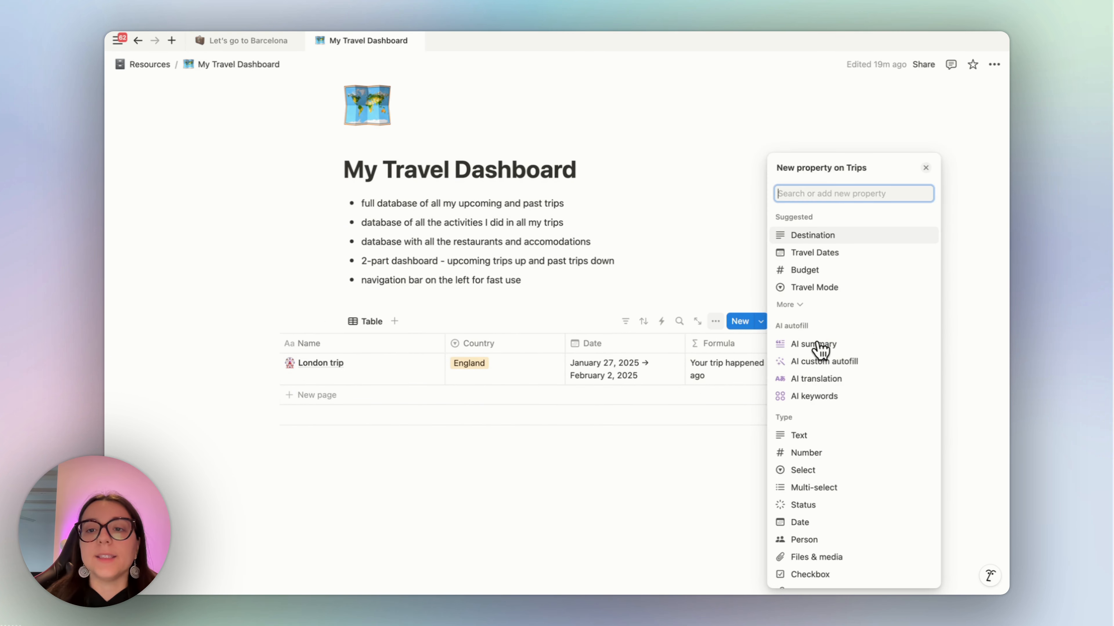
type("rela")
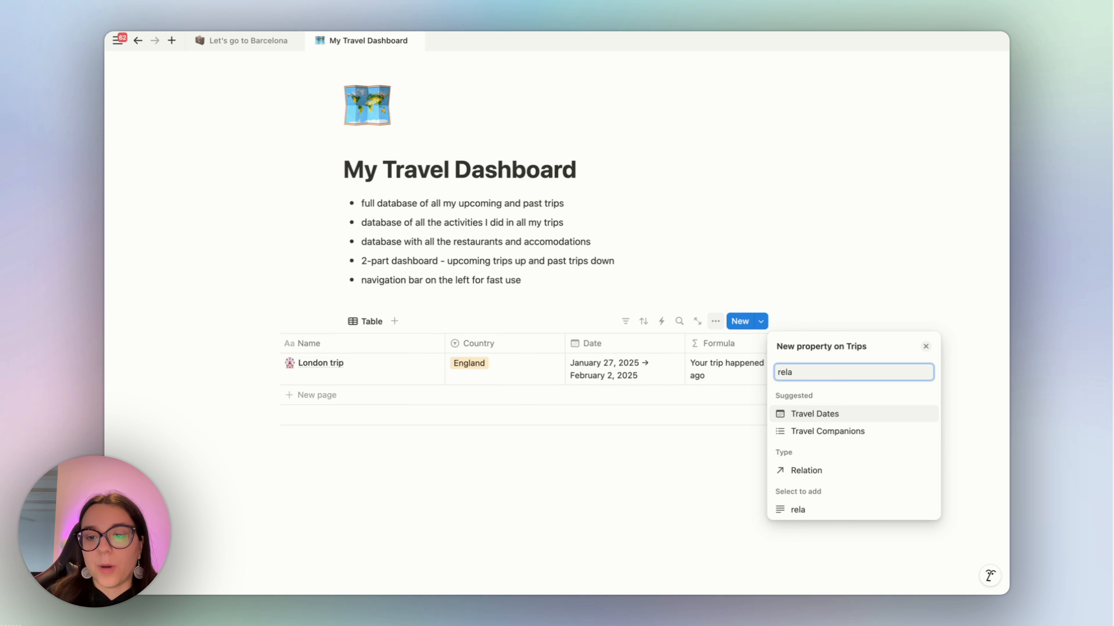
left_click(817, 474)
left_click(647, 464)
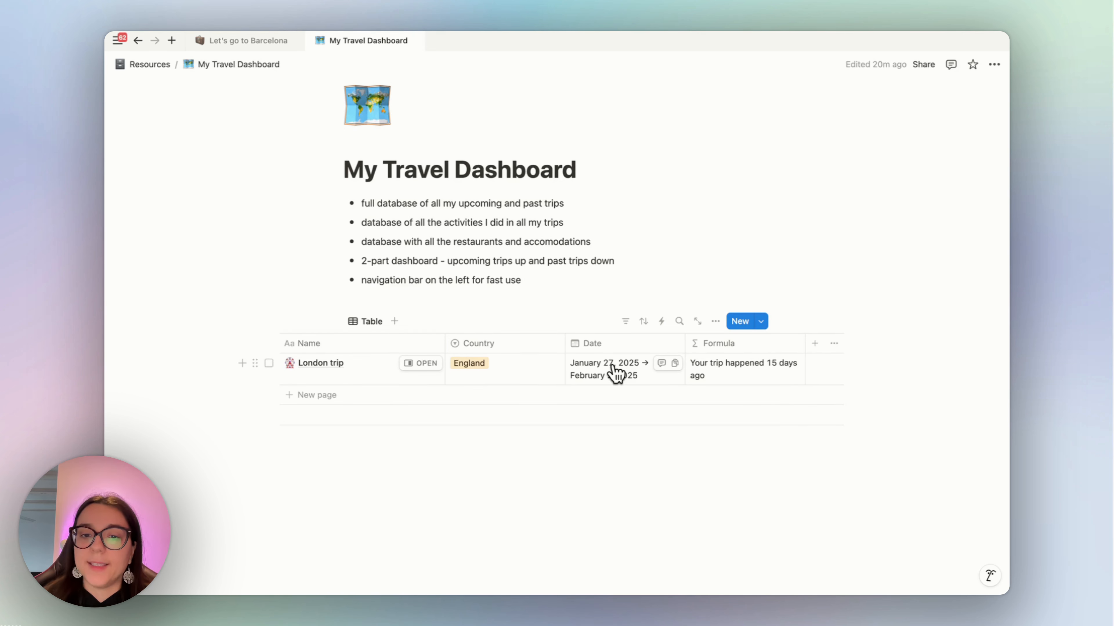
Add two inline databases below the trips table, titled "Restaurants during my trips" and "Accommodations during my trips".
scroll(514, 443, "left", 3)
left_click(414, 490)
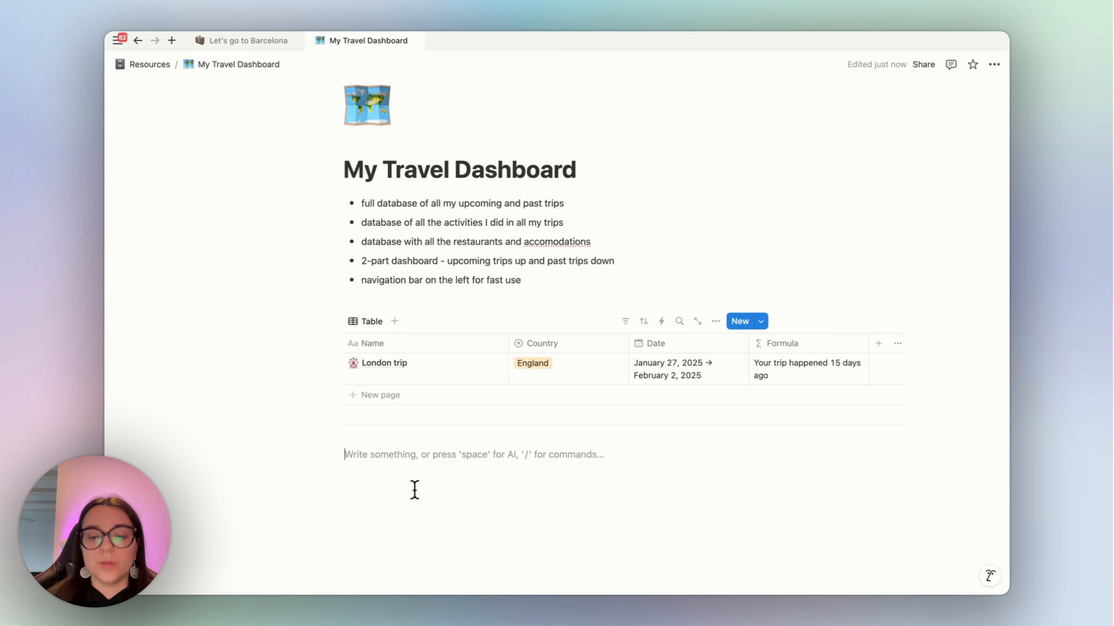
type("/data")
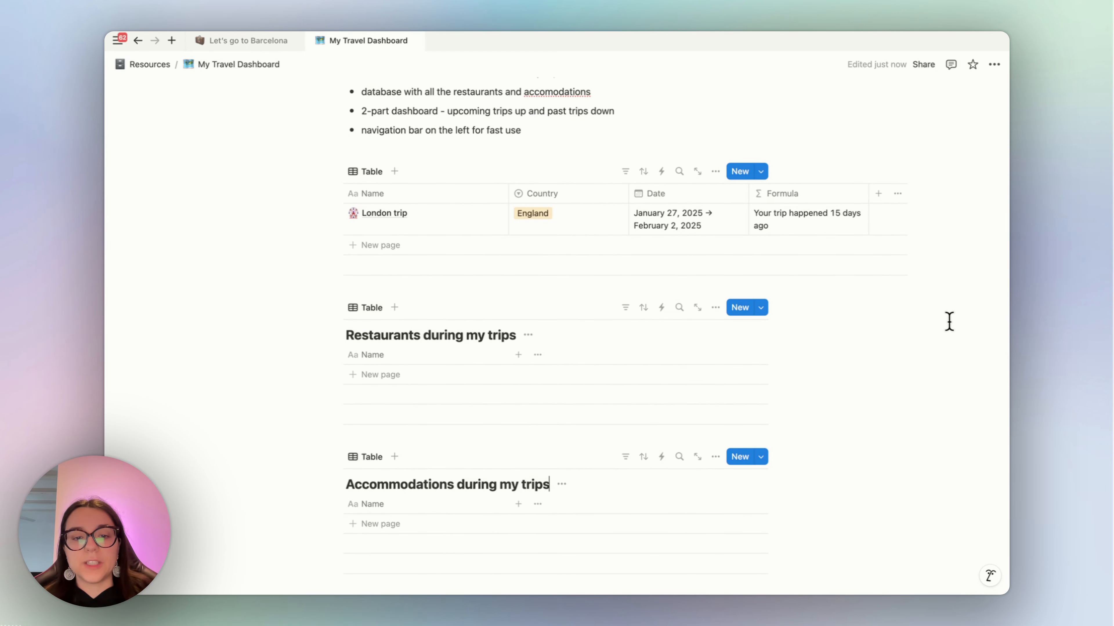
Set up a new two-way relation property in the trips table linked to the Accommodations during my trips database.
left_click(878, 193)
type("rela")
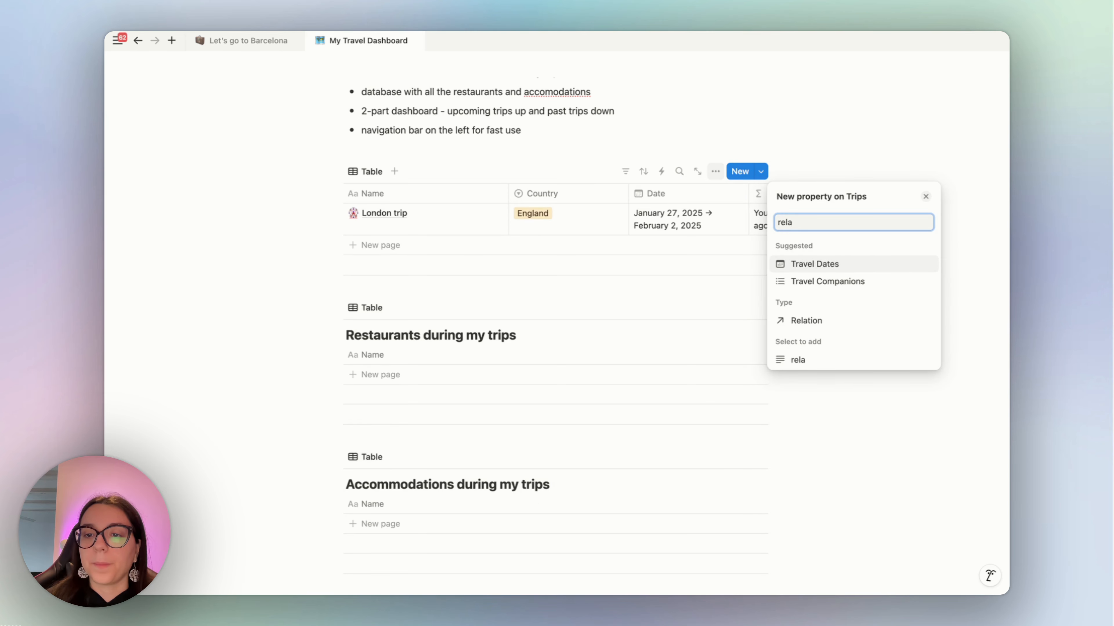
left_click(805, 320)
type("accommo")
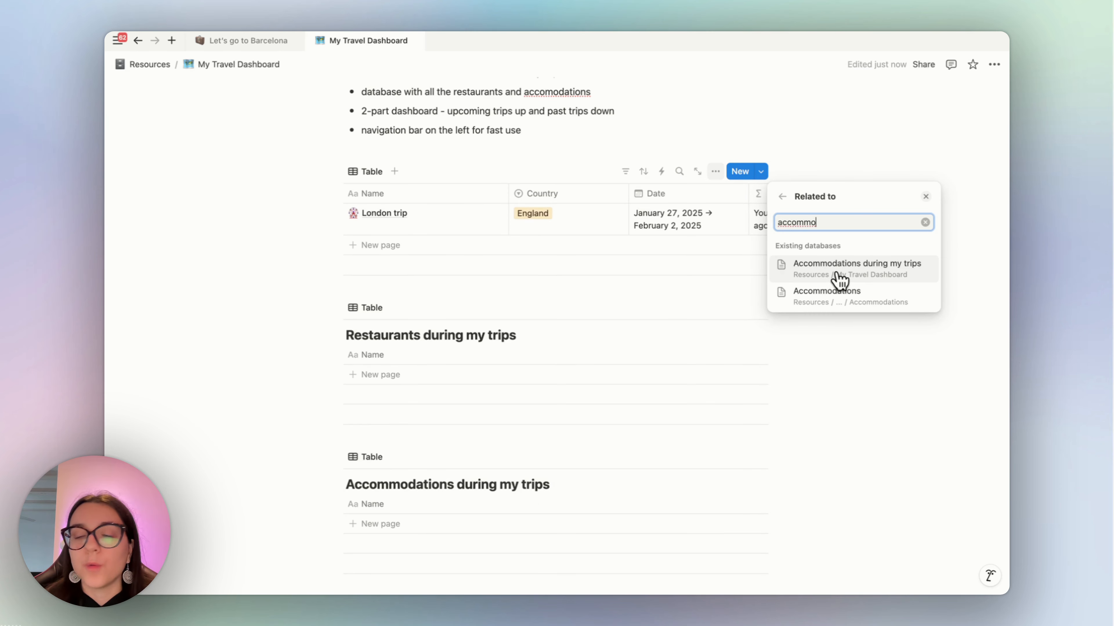
left_click(836, 273)
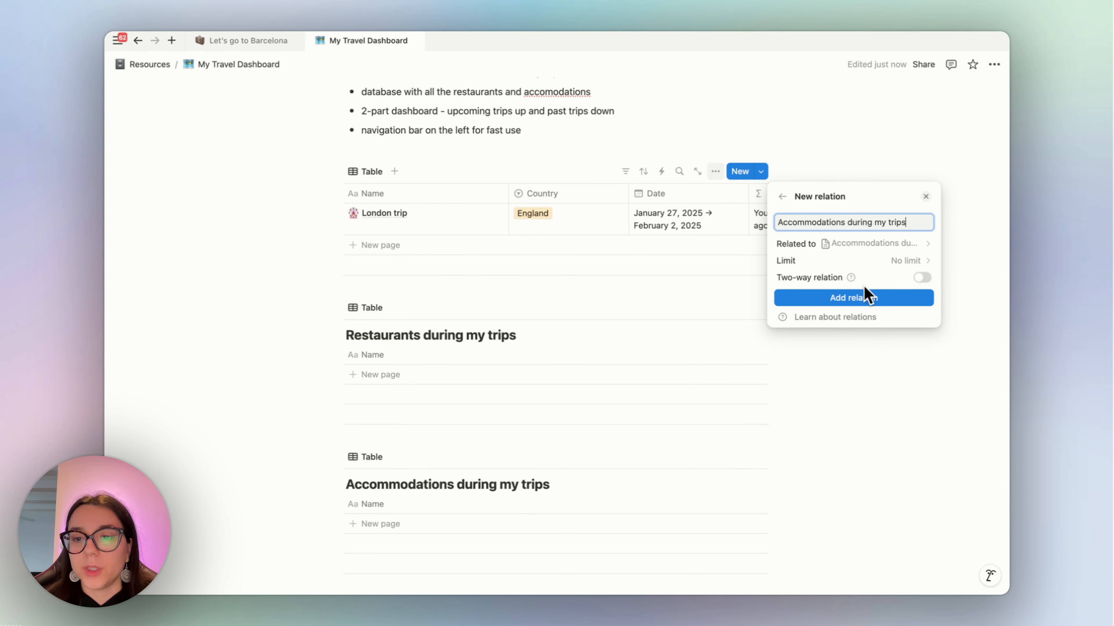
left_click(923, 277)
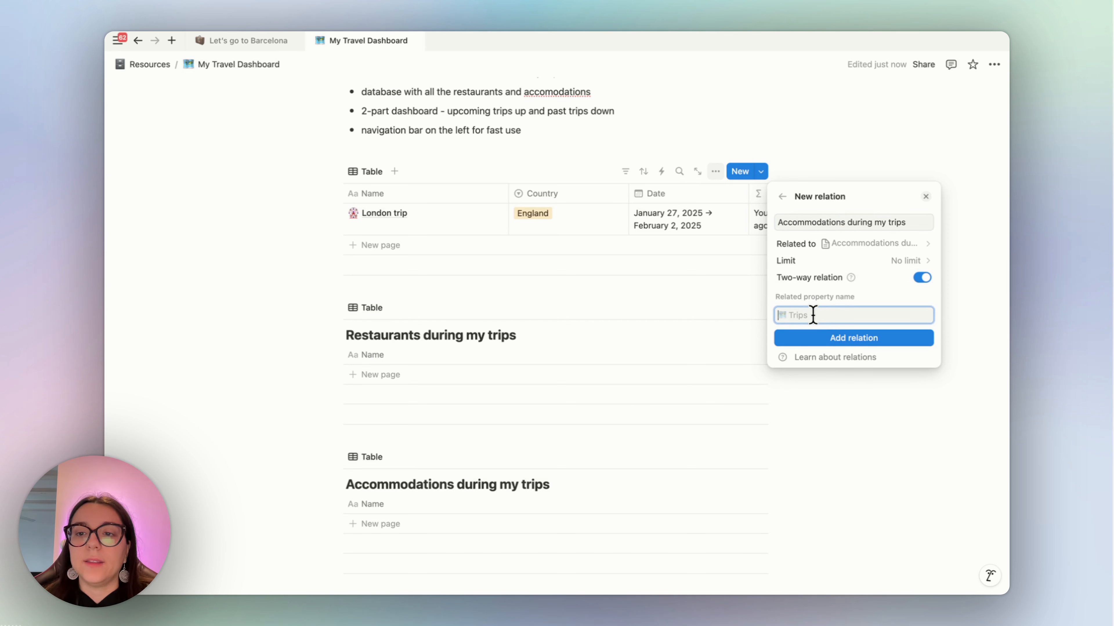
Shorten the new relation property's name to Accommodations.
double_click(892, 222)
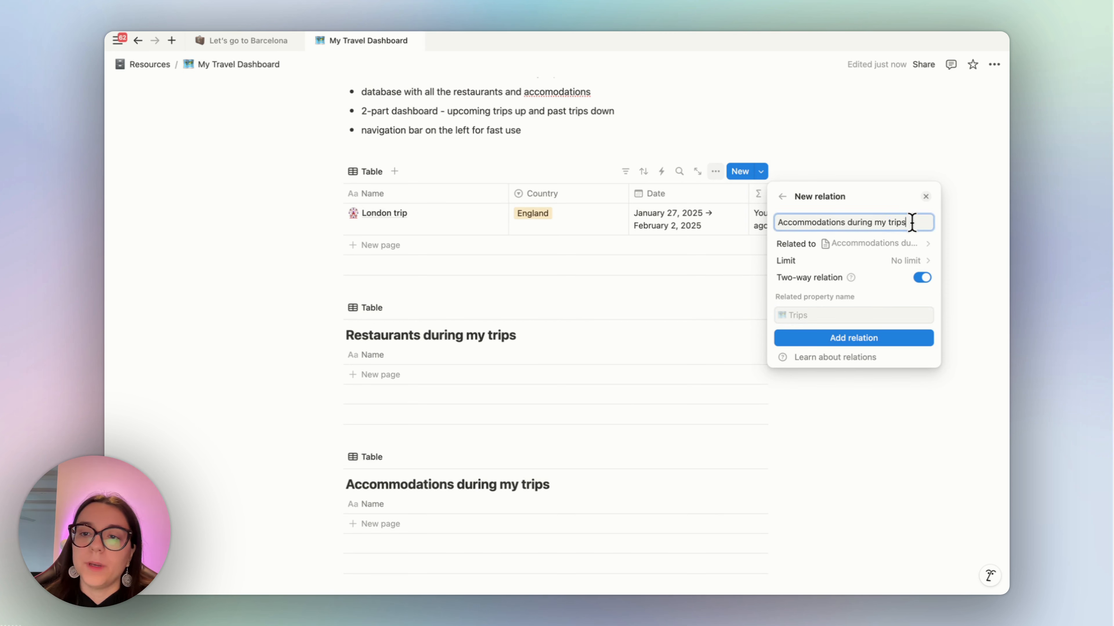
left_click_drag(912, 222, 846, 221)
key("BackSpace")
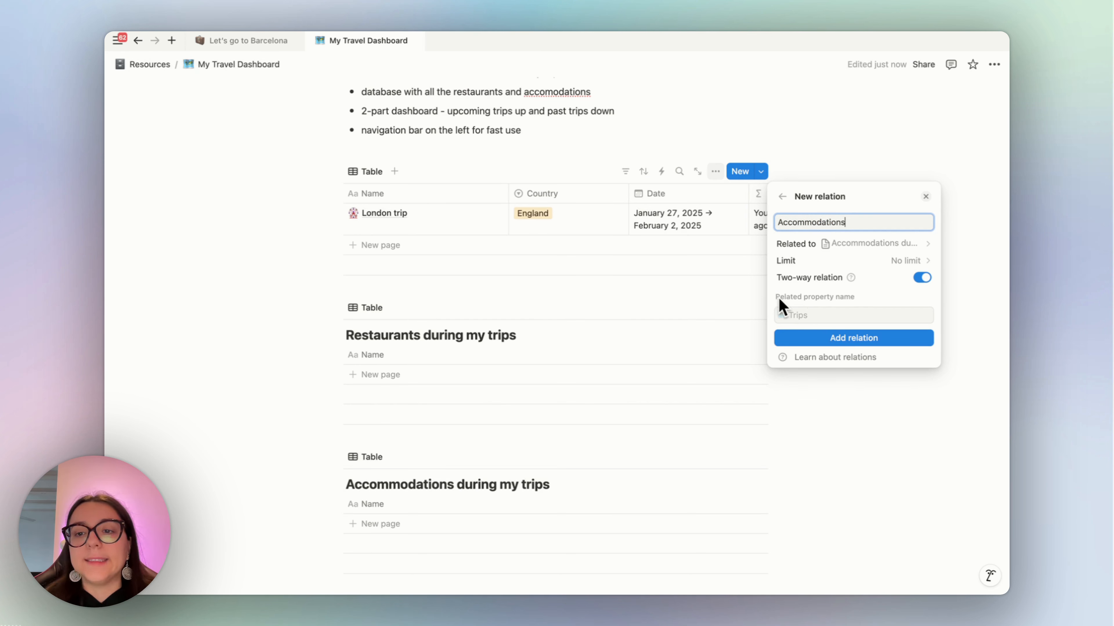
Finish adding the Accommodations relation and add a two-way relation named Restaurants, linked to Restaurants during my trips, in the trips table.
left_click(830, 342)
left_click(684, 271)
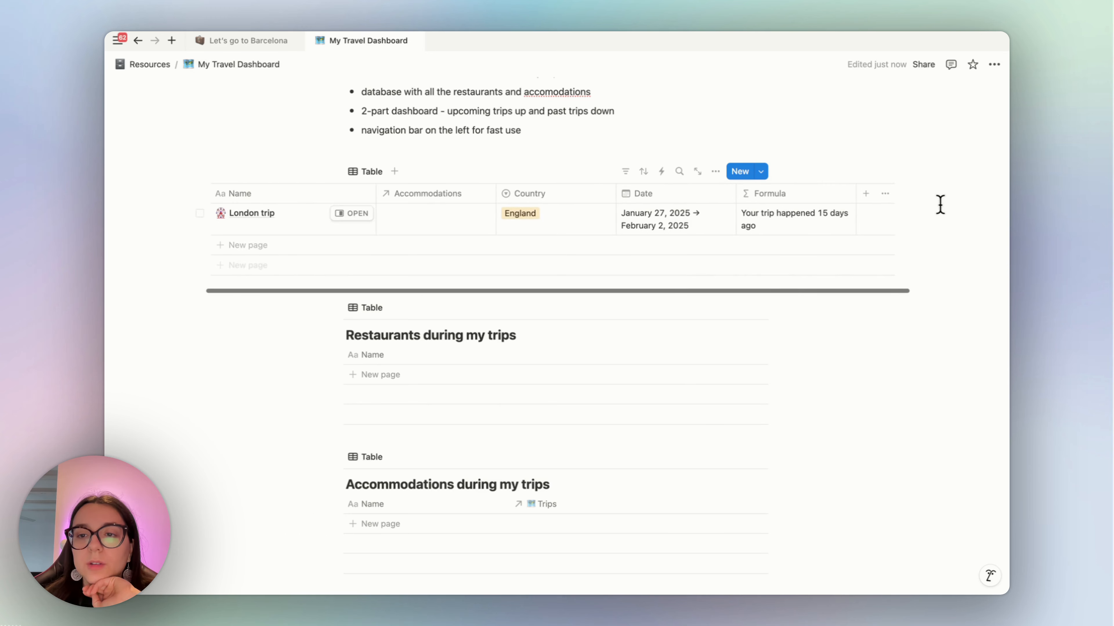
left_click(865, 195)
type("restau")
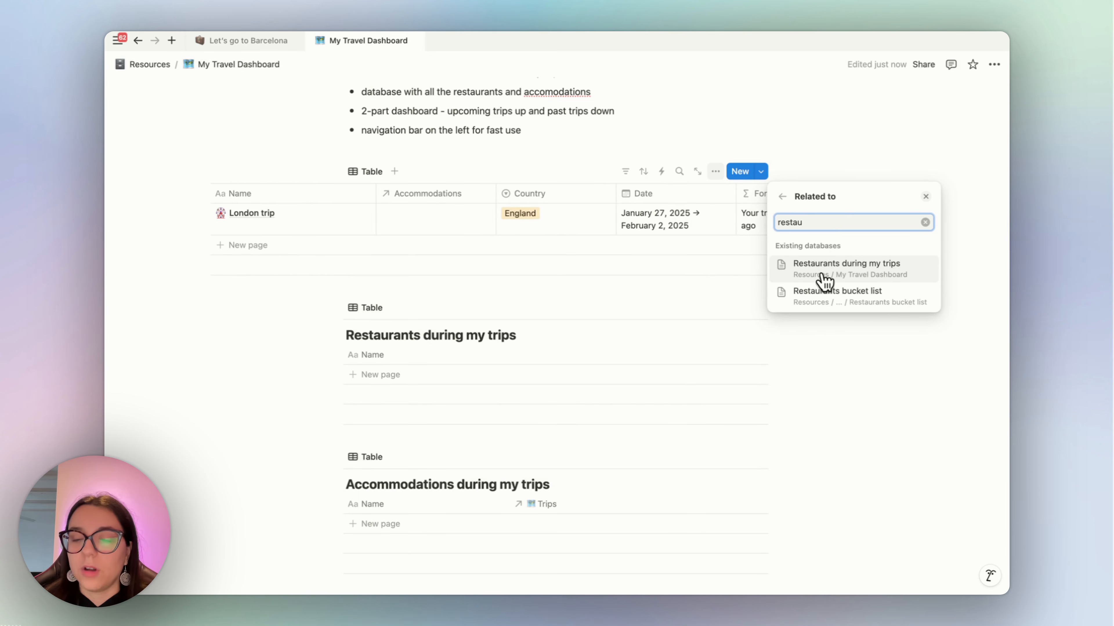
left_click(823, 277)
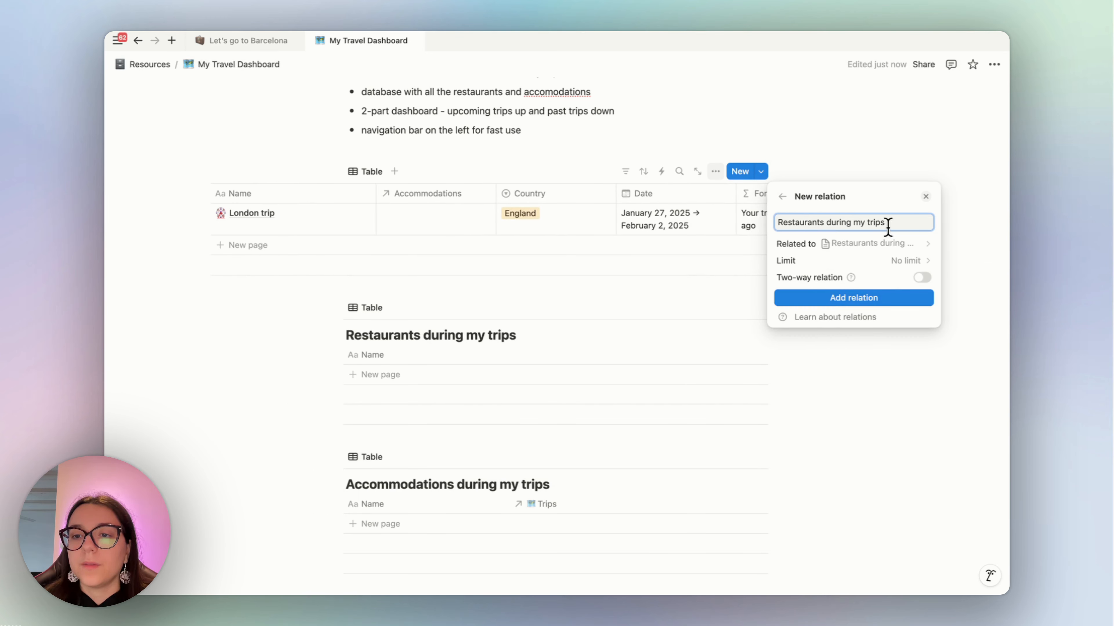
left_click_drag(887, 226, 824, 227)
key("BackSpace")
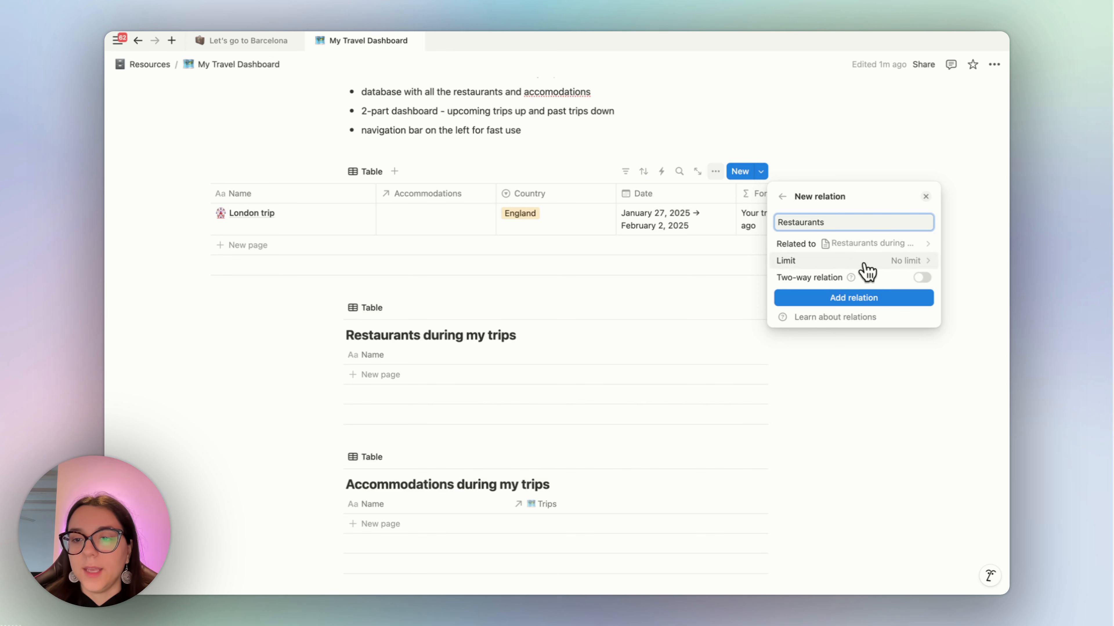
left_click(922, 277)
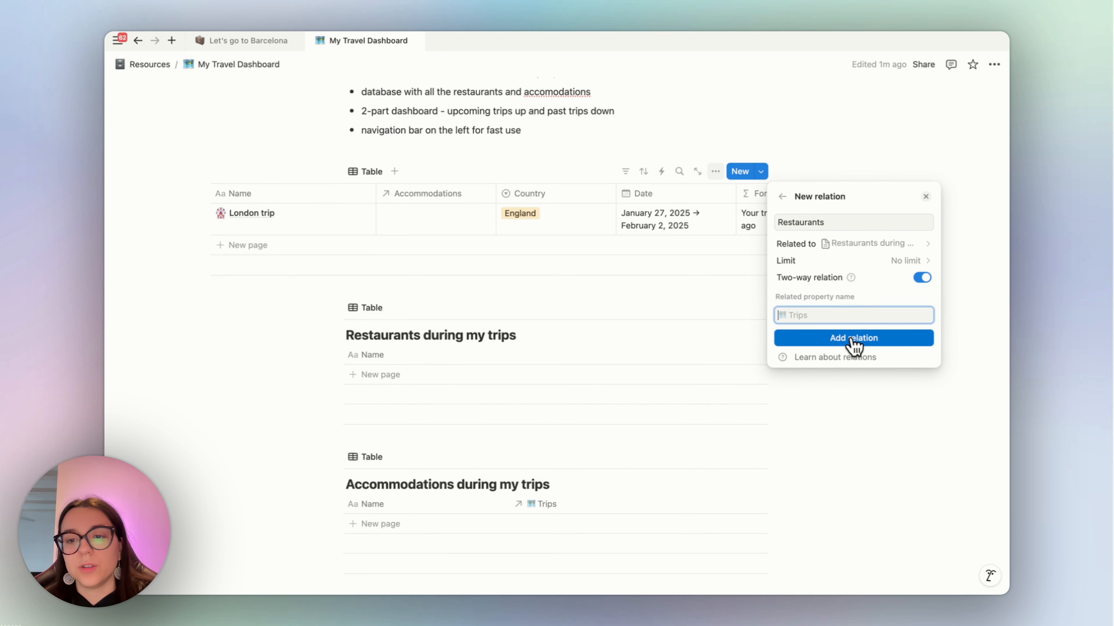
left_click(854, 339)
left_click(588, 328)
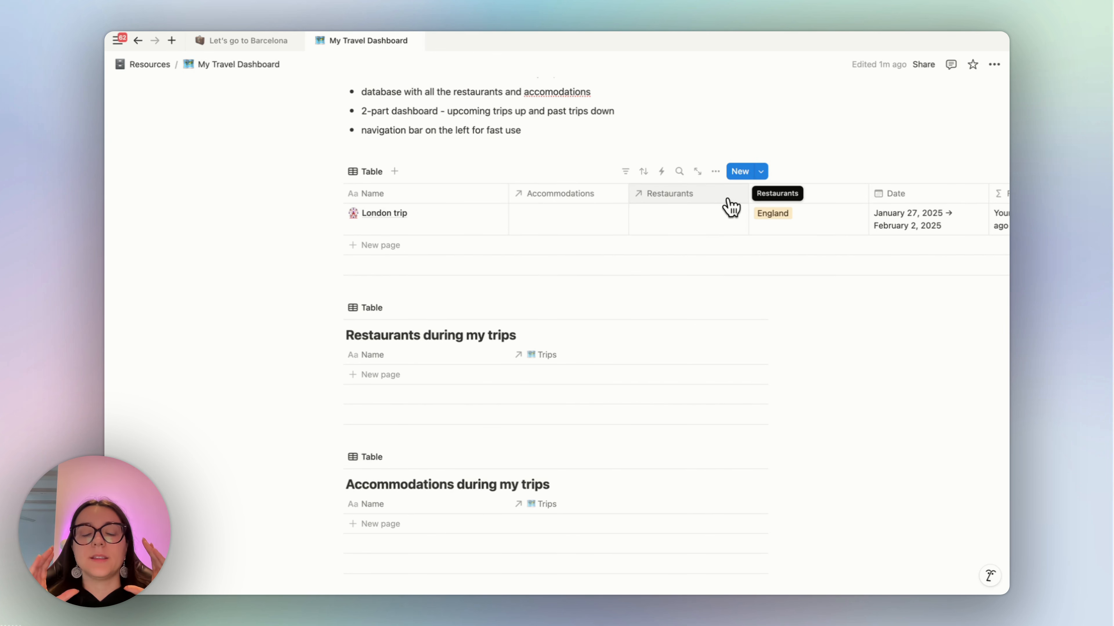
Examine the properties of the Barcelona planner's Restaurants bucket list and return to My Travel Dashboard.
left_click(260, 43)
scroll(175, 460, "down", 1)
left_click(210, 408)
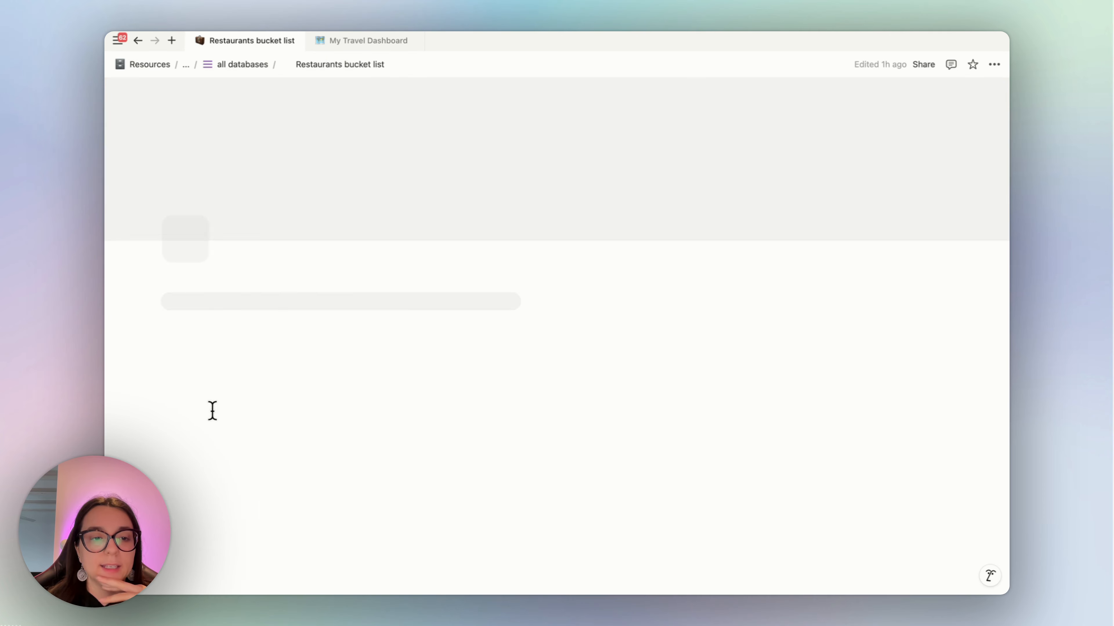
scroll(505, 303, "down", 4)
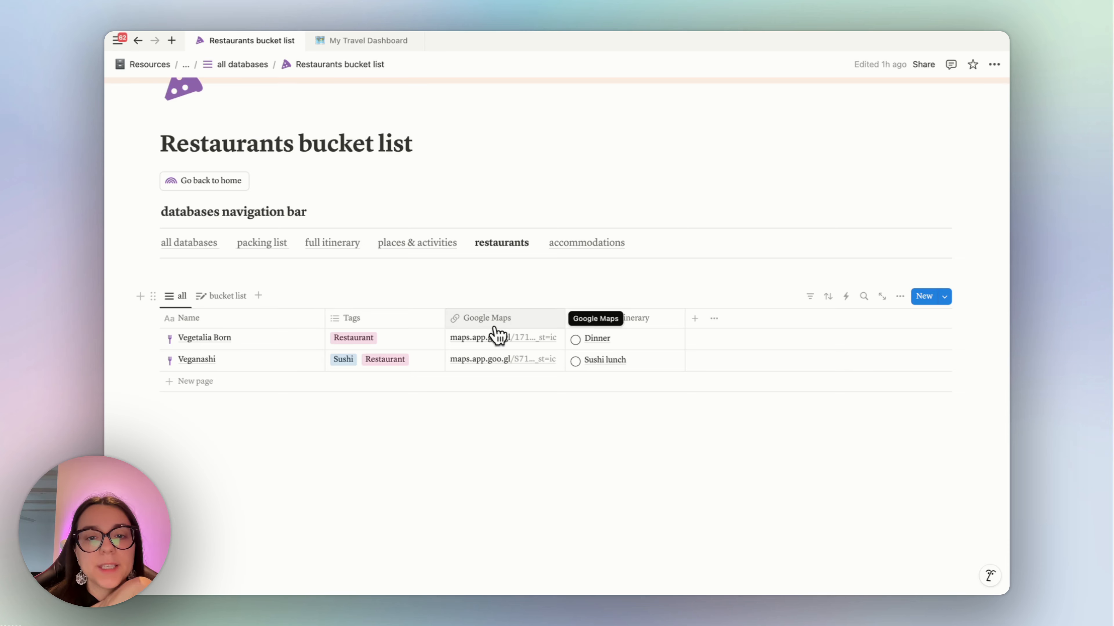
left_click(351, 42)
scroll(483, 368, "down", 1)
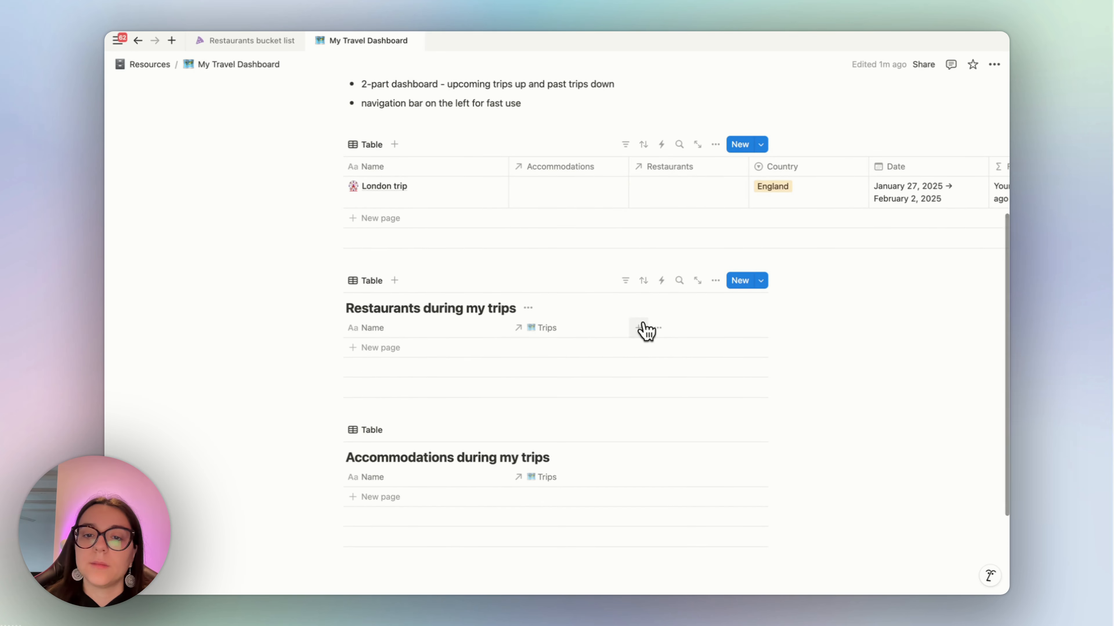
Examine the properties of the Barcelona planner's Accommodations database and return to the Accommodations during my trips table.
left_click(259, 42)
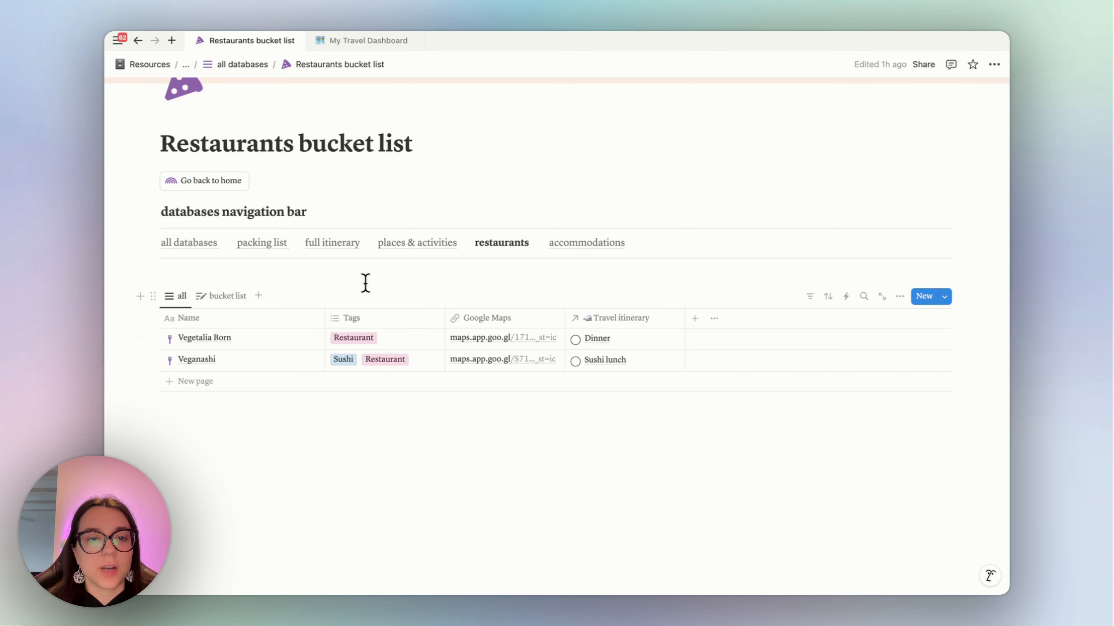
left_click(599, 250)
scroll(415, 341, "down", 3)
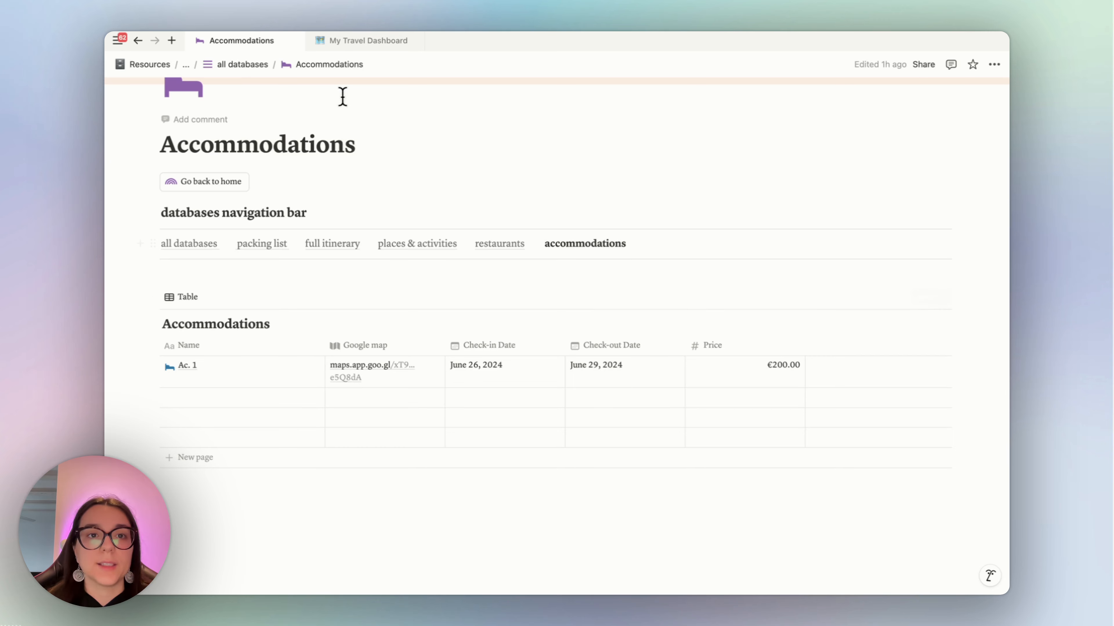
left_click(350, 43)
scroll(640, 386, "down", 3)
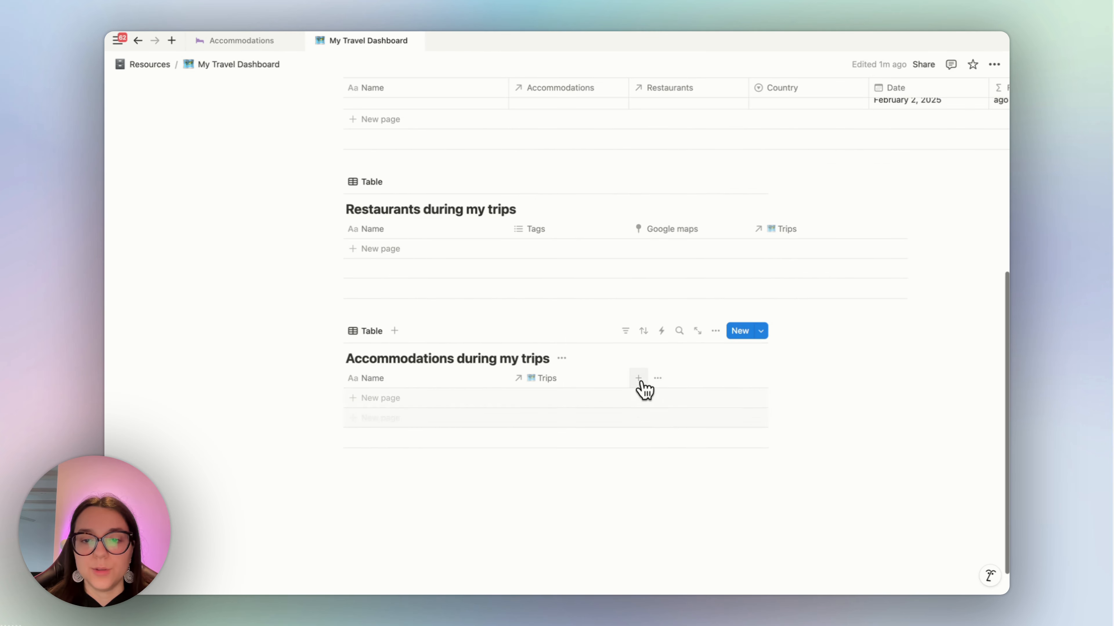
Add Check in & out, Google maps and Price properties to Accommodations during my trips, with Price formatted as Euro.
left_click(640, 375)
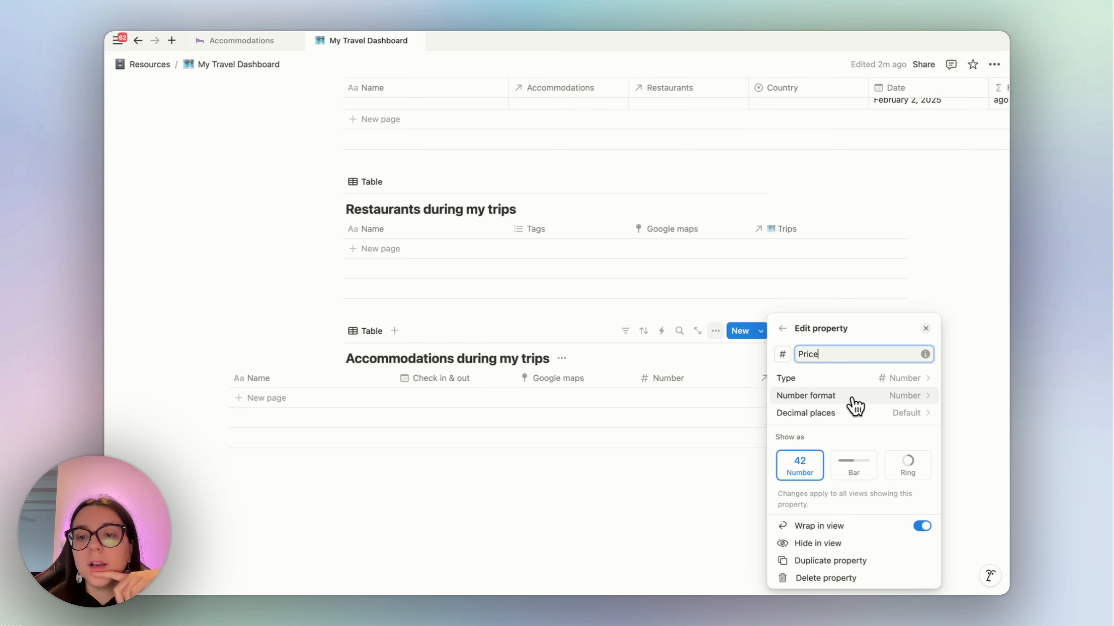
left_click(841, 400)
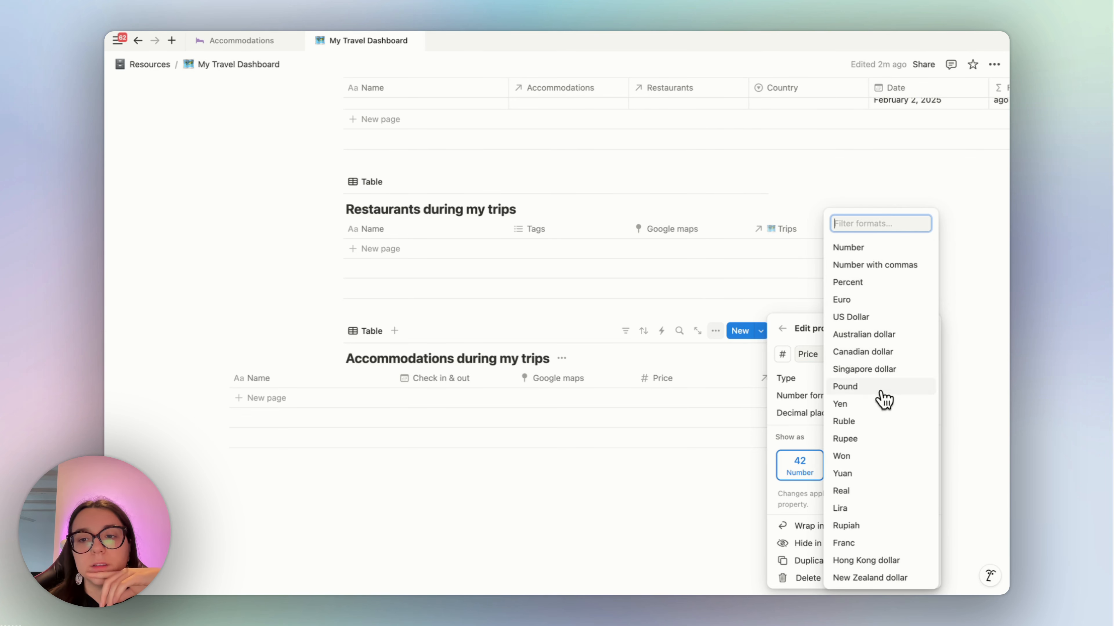
left_click(842, 301)
left_click(730, 422)
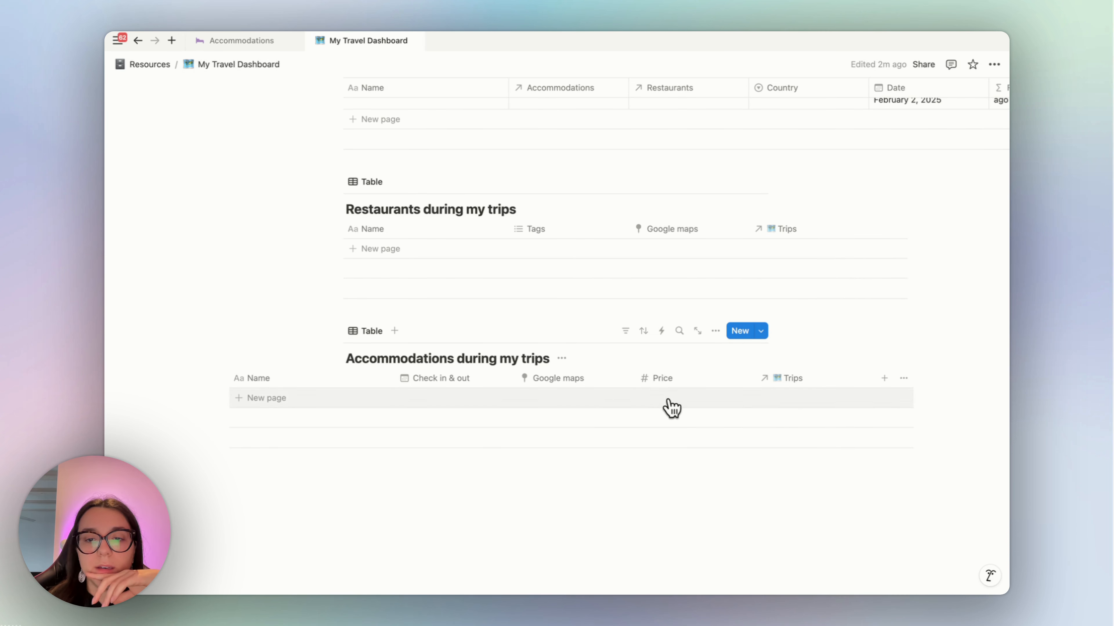
Enter and remove a test price of 29 in a new accommodations row, and give the Price property a banknote icon.
left_click(689, 397)
left_click(693, 397)
type("20")
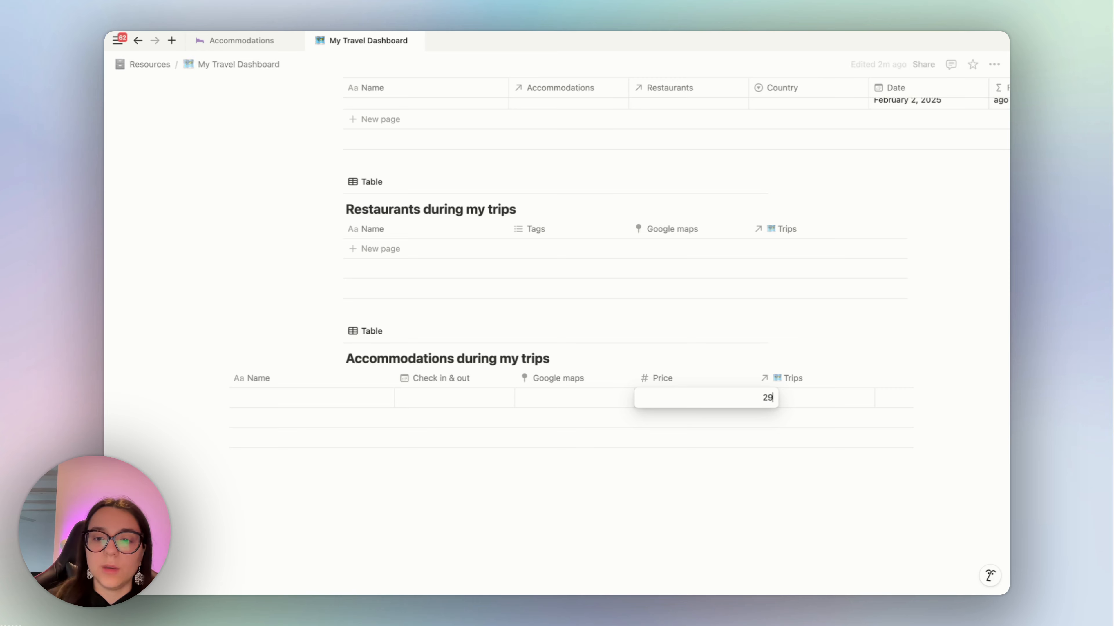
key("Return")
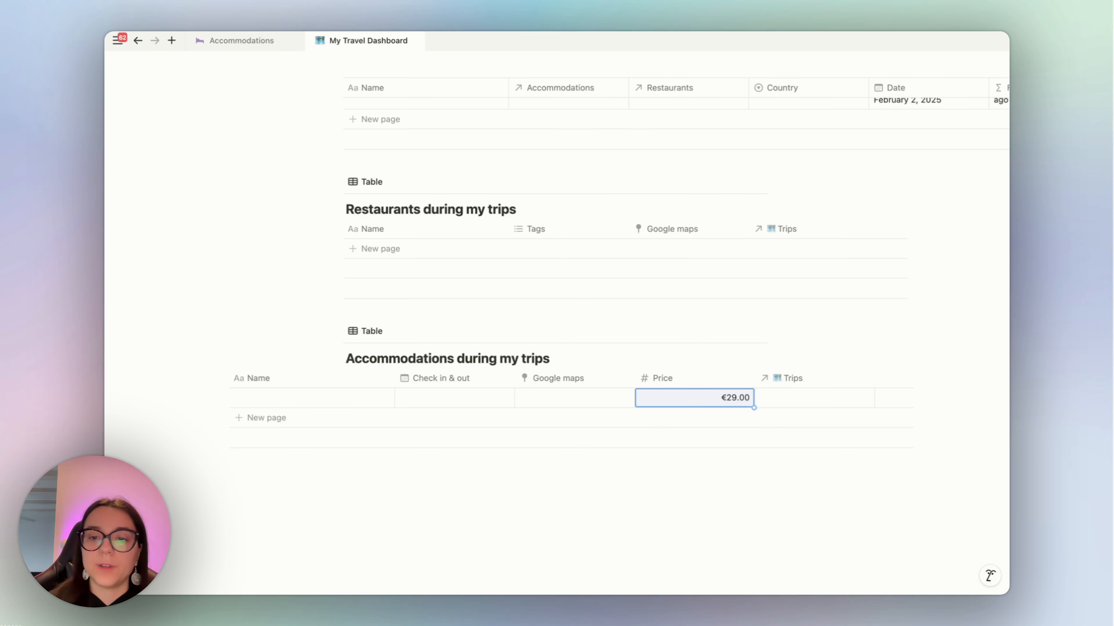
left_click(685, 379)
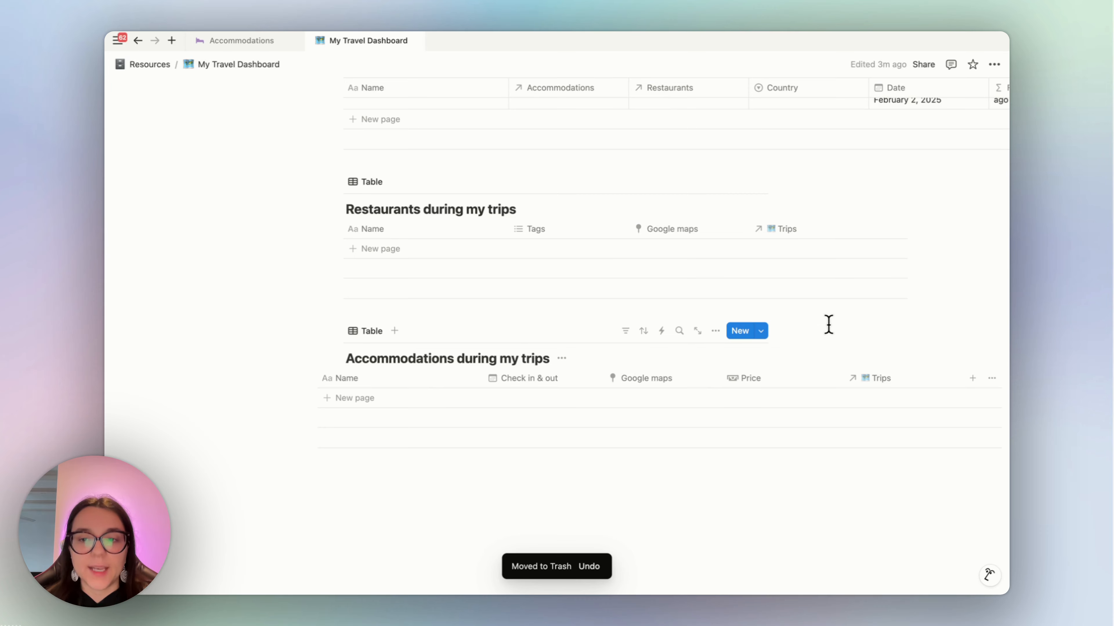
Create a new template for the Trips database and title it "new trip".
scroll(829, 325, "up", 4)
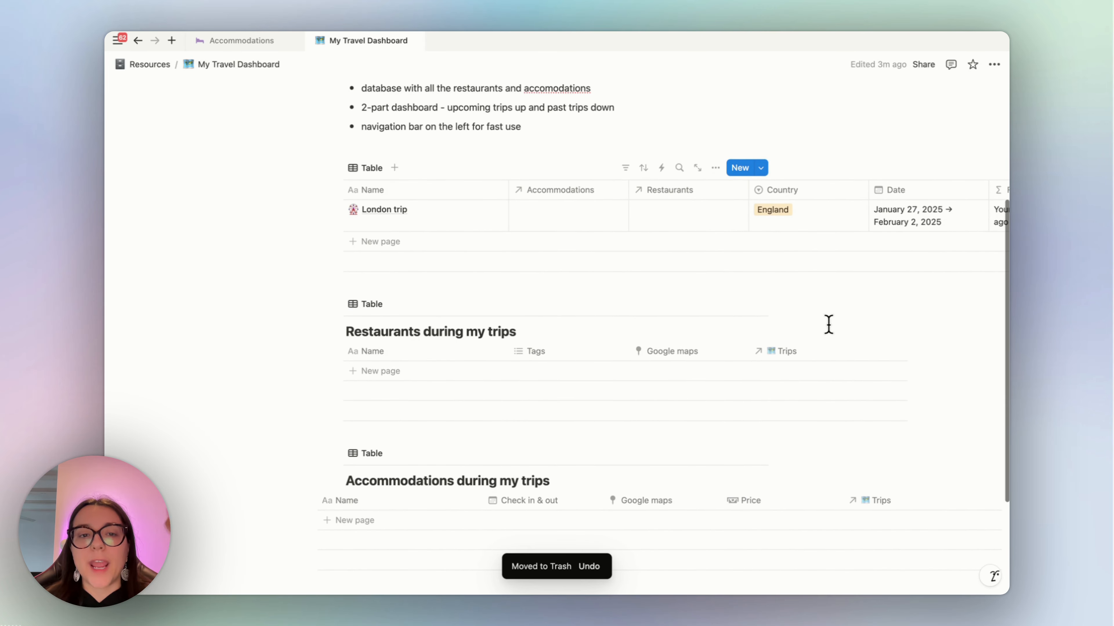
scroll(828, 325, "up", 3)
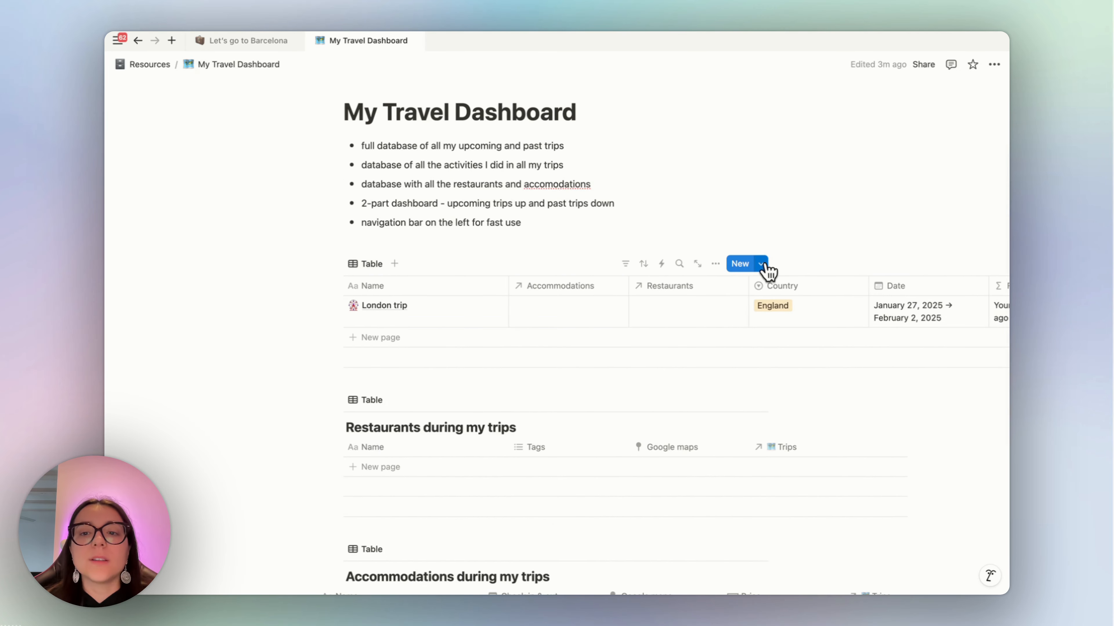
left_click(762, 264)
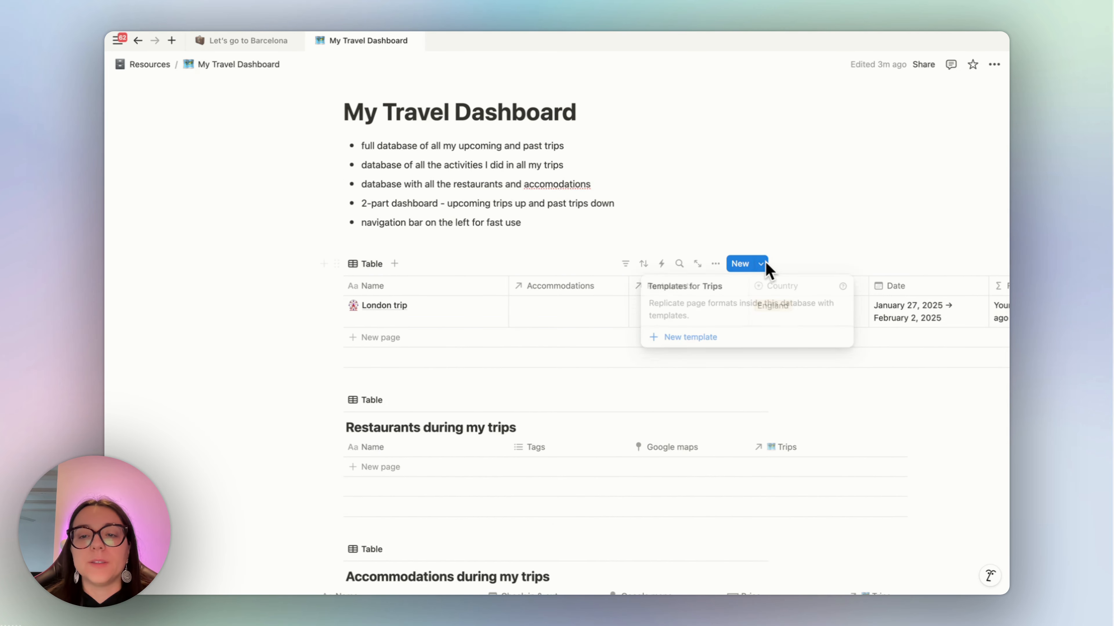
left_click(712, 339)
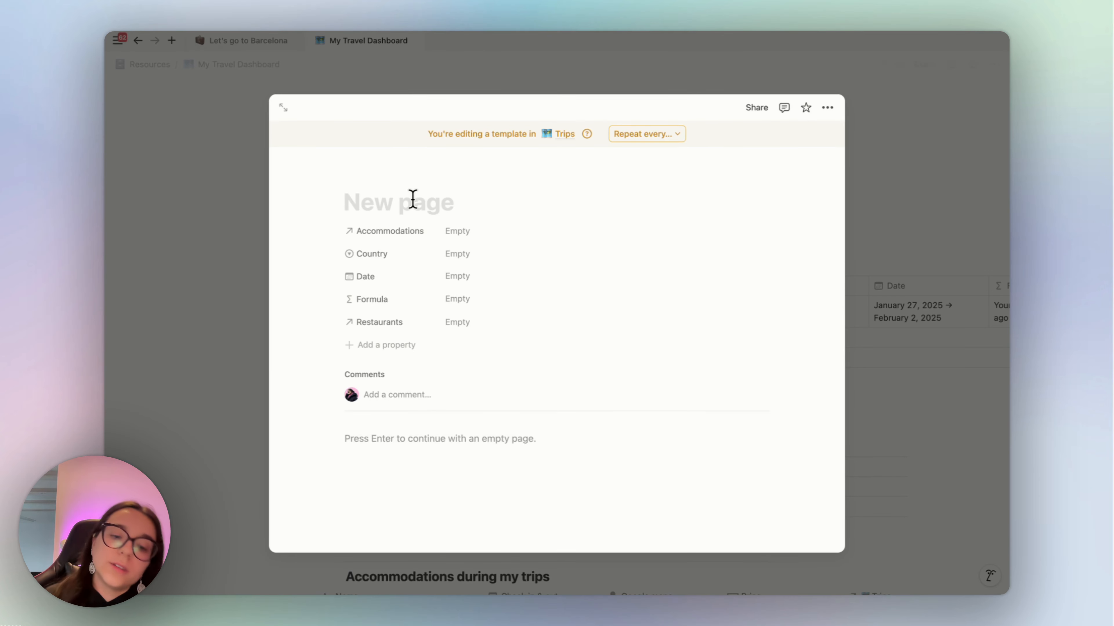
type("new")
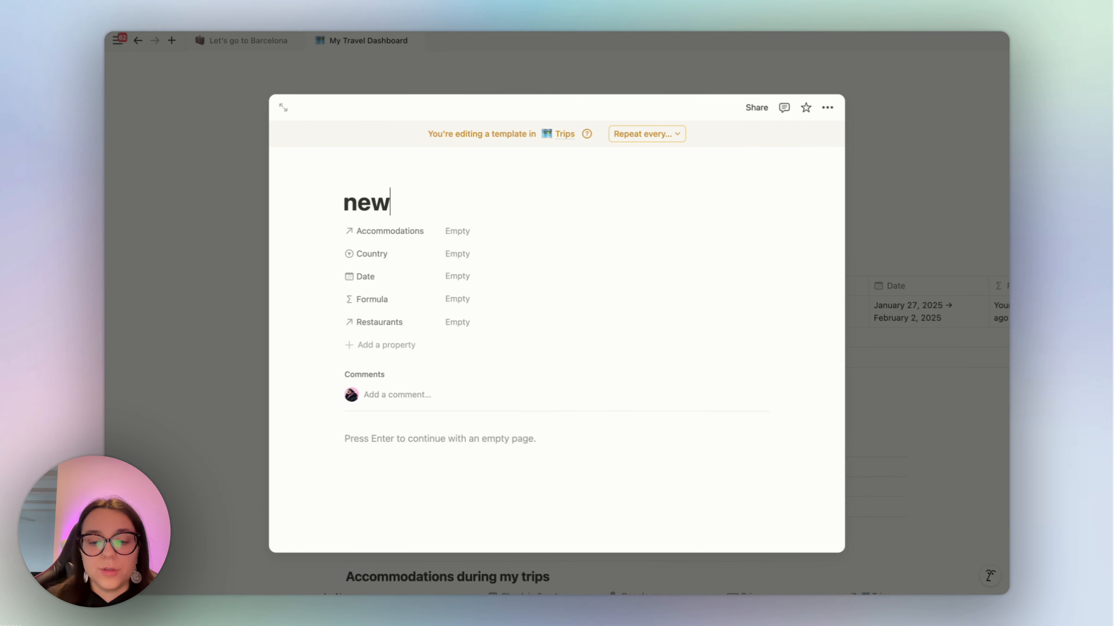
type(" trip")
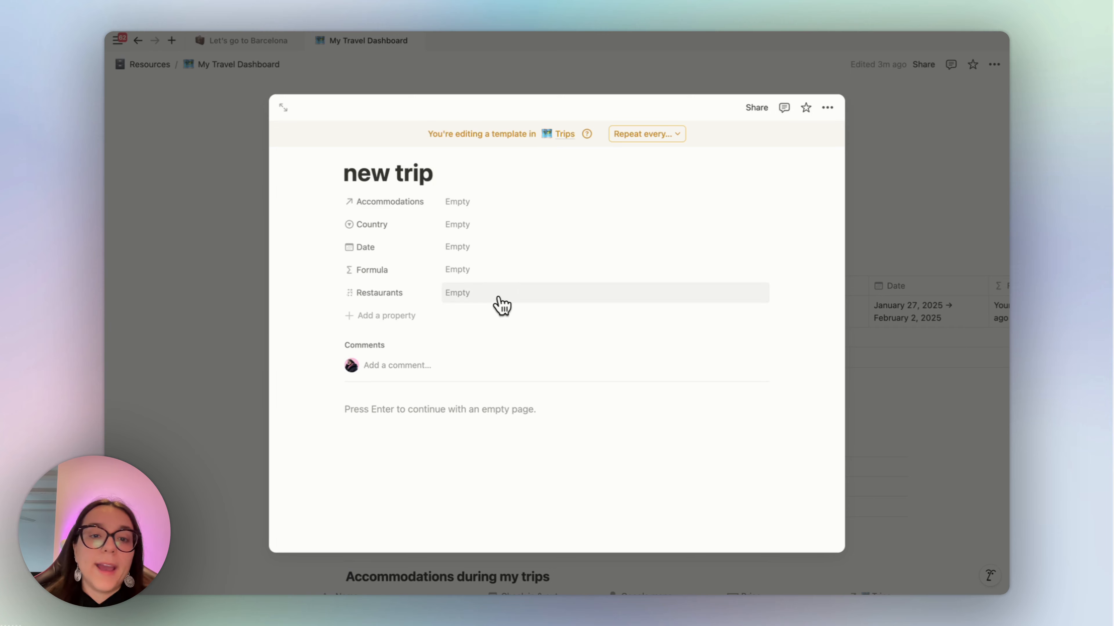
Start an empty page body in the new trip template and open the template as a full page.
scroll(504, 280, "down", 2)
scroll(497, 285, "up", 3)
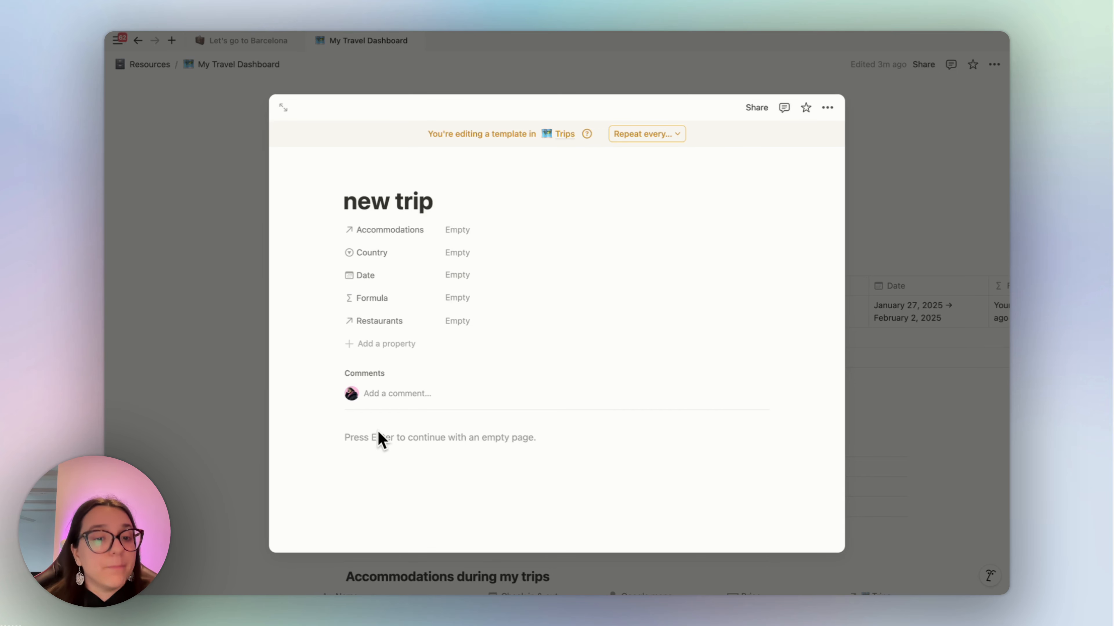
left_click(356, 439)
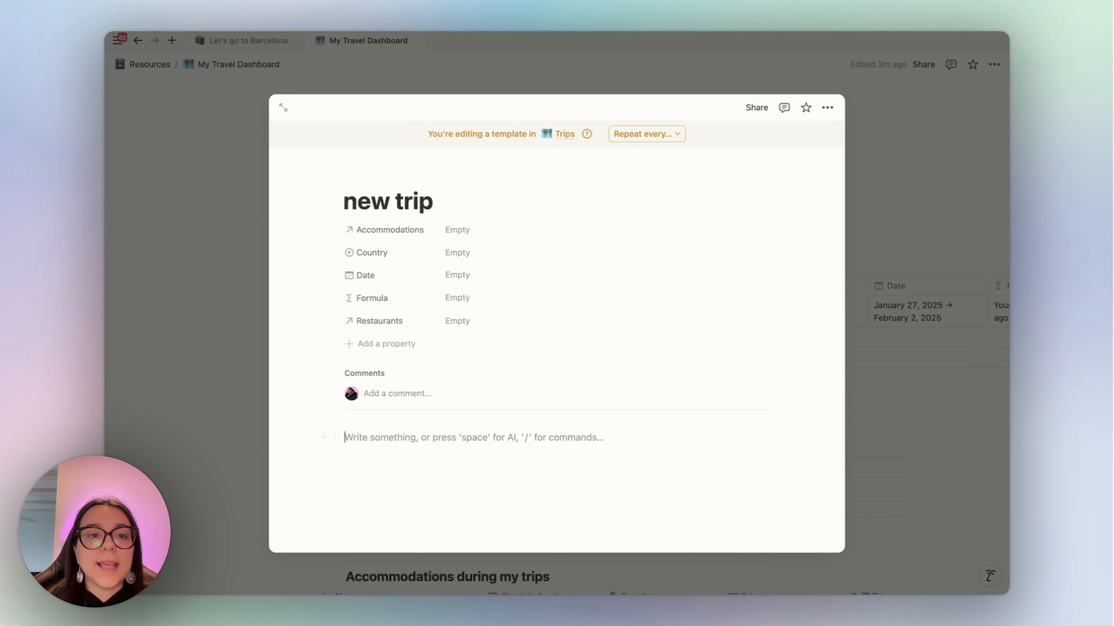
left_click(283, 108)
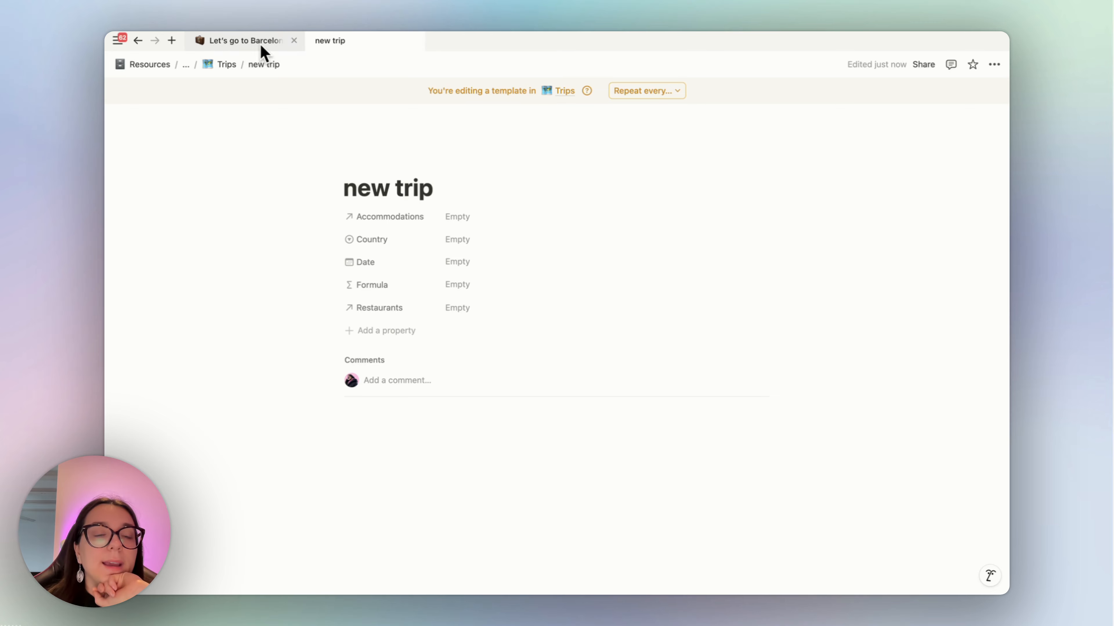
Copy the Barcelona planner's content from quick add through the day-by-day itinerary into the new trip template.
mouse_move(263, 50)
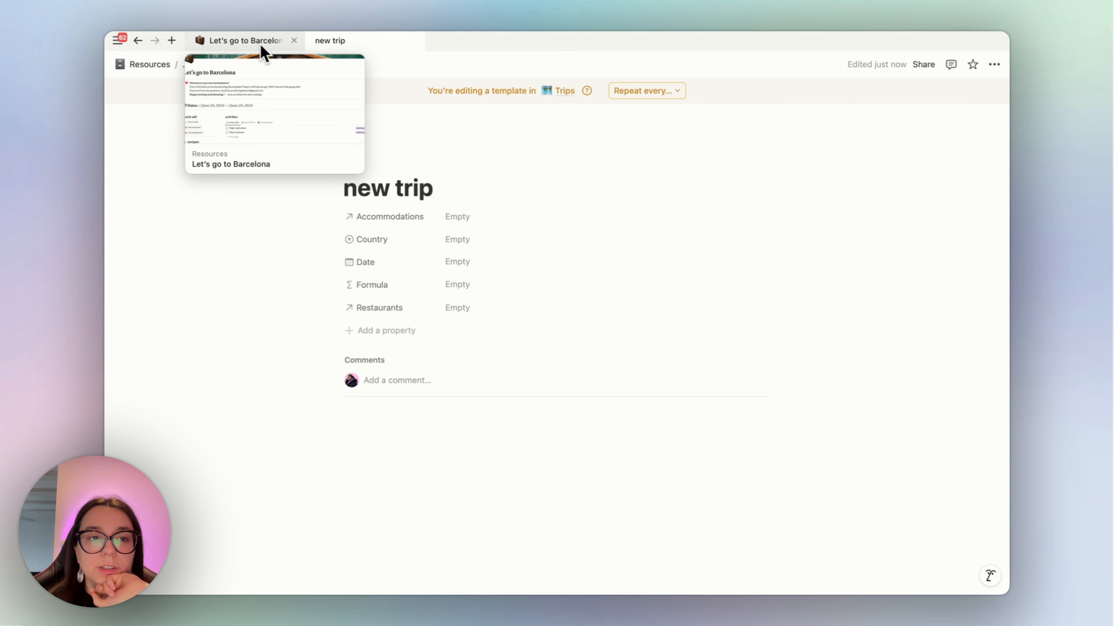
left_click(262, 44)
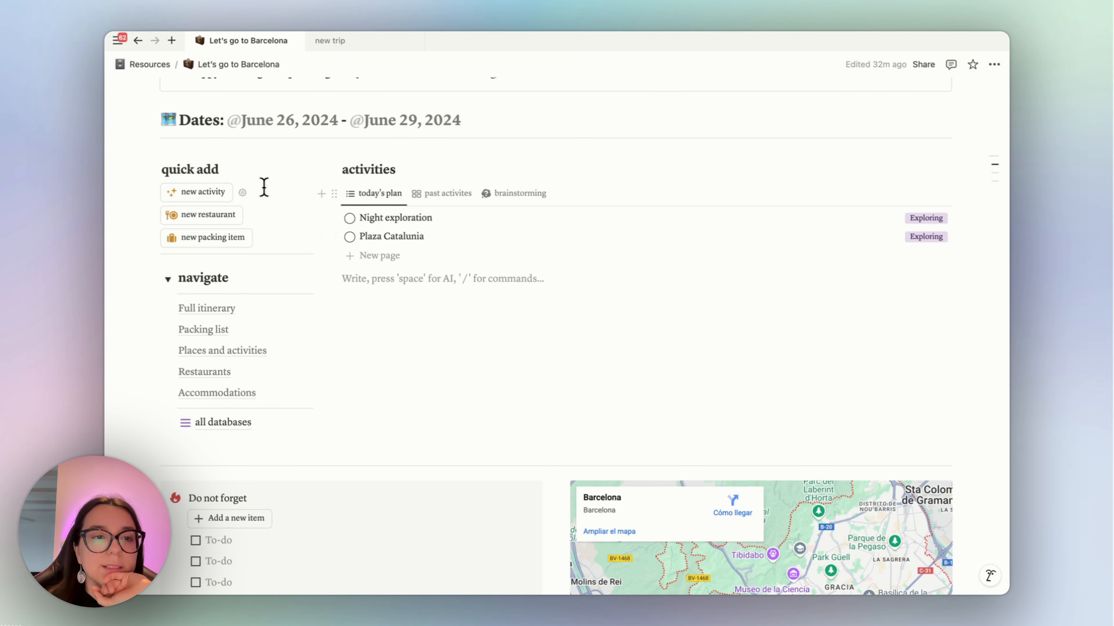
left_click_drag(144, 149, 831, 315)
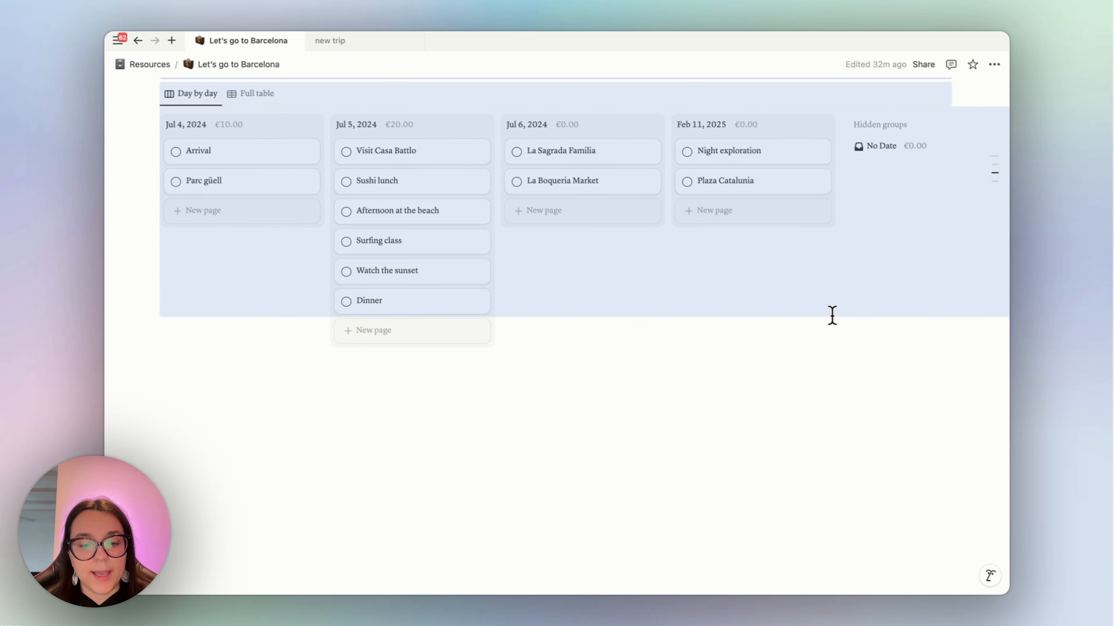
scroll(832, 315, "up", 10)
key("ctrl+Tab")
scroll(838, 294, "up", 5)
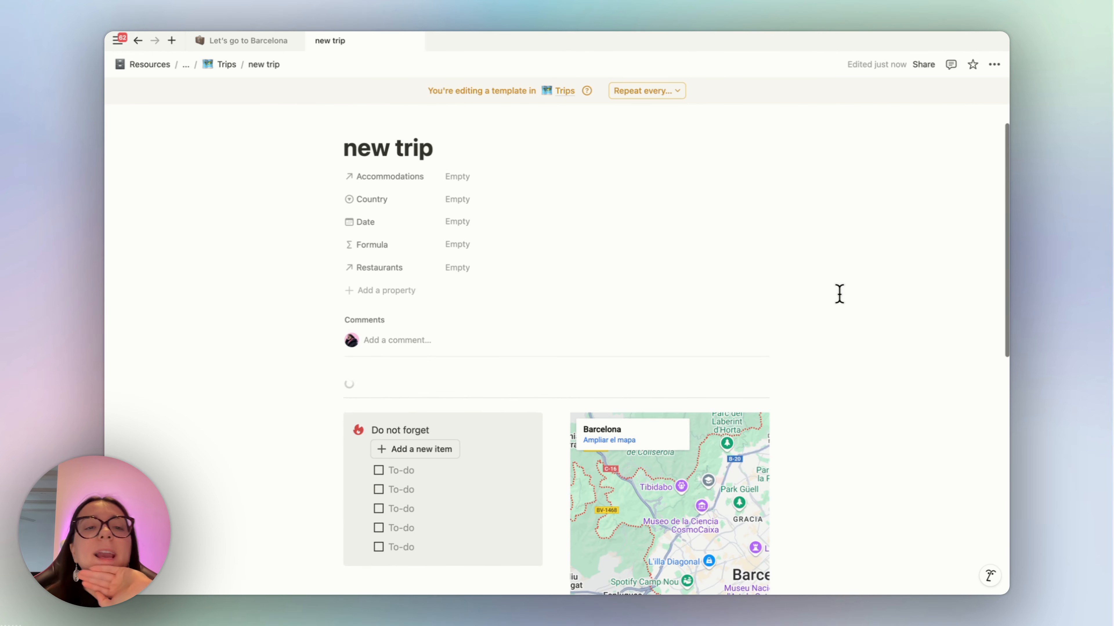
scroll(838, 294, "down", 2)
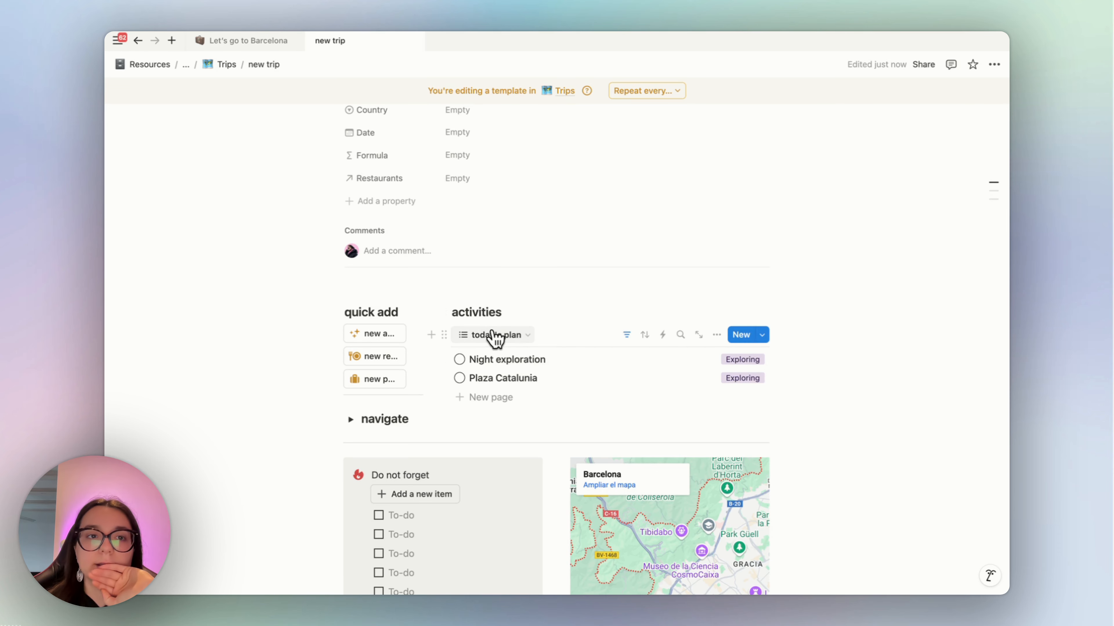
Return to My Travel Dashboard and add a database titled "Activities and places on my trip" with Type, Restaurants, Price and Date properties.
left_click(220, 66)
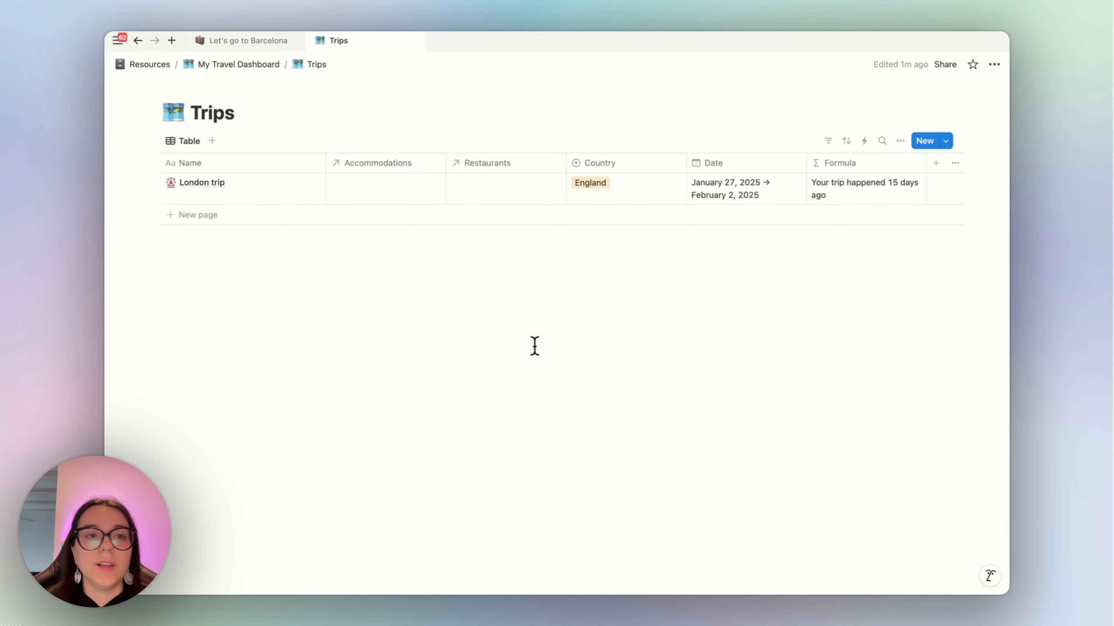
left_click(246, 65)
scroll(428, 364, "down", 7)
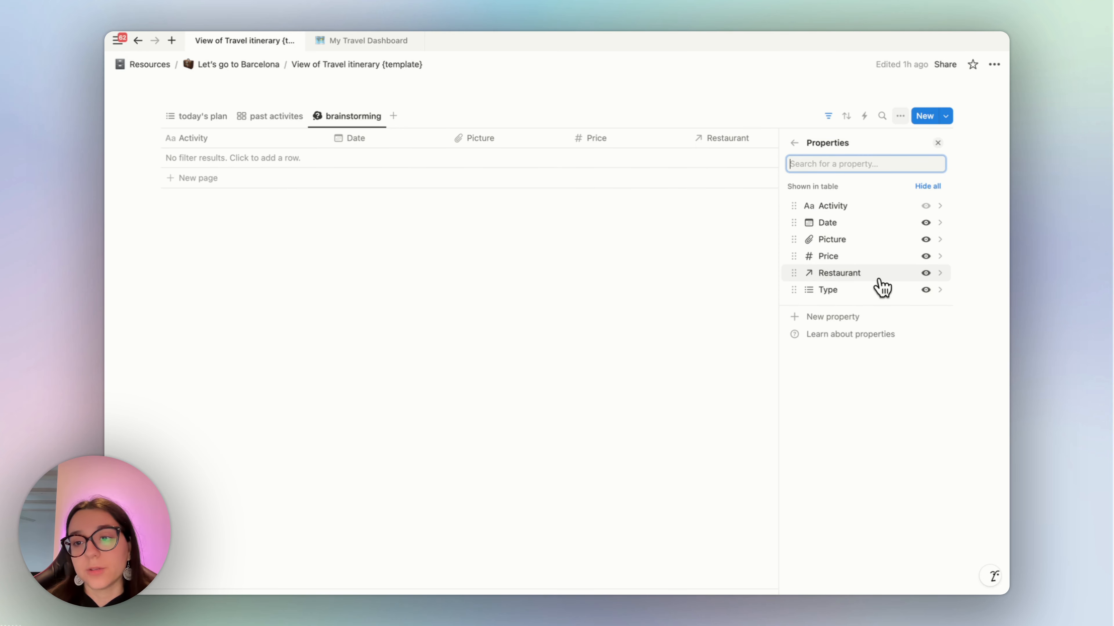
left_click(500, 253)
scroll(684, 455, "down", 3)
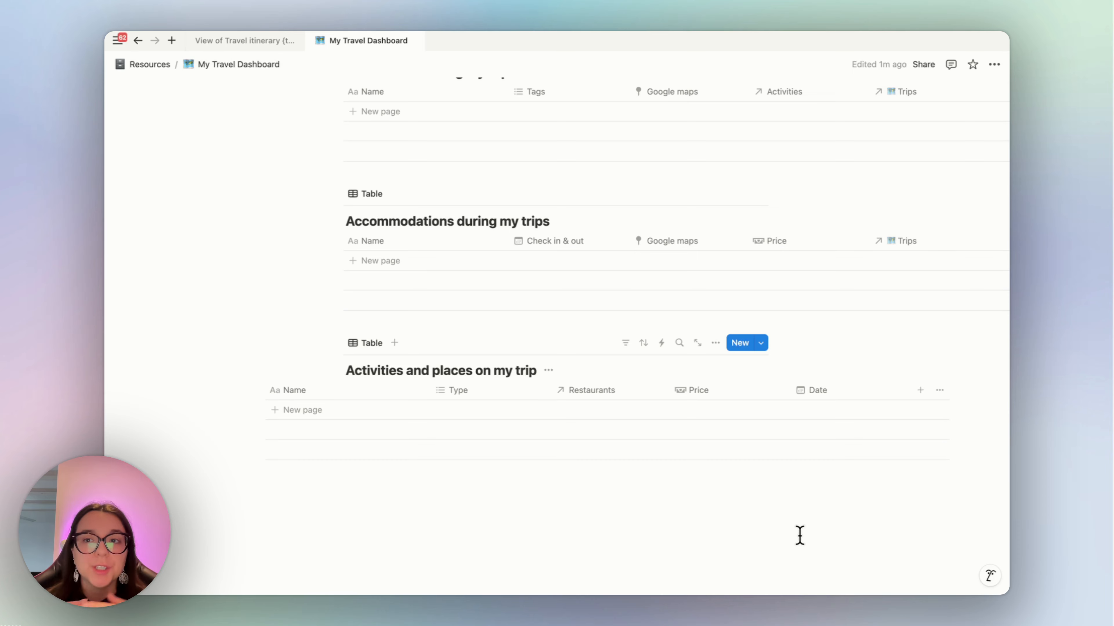
scroll(800, 535, "up", 5)
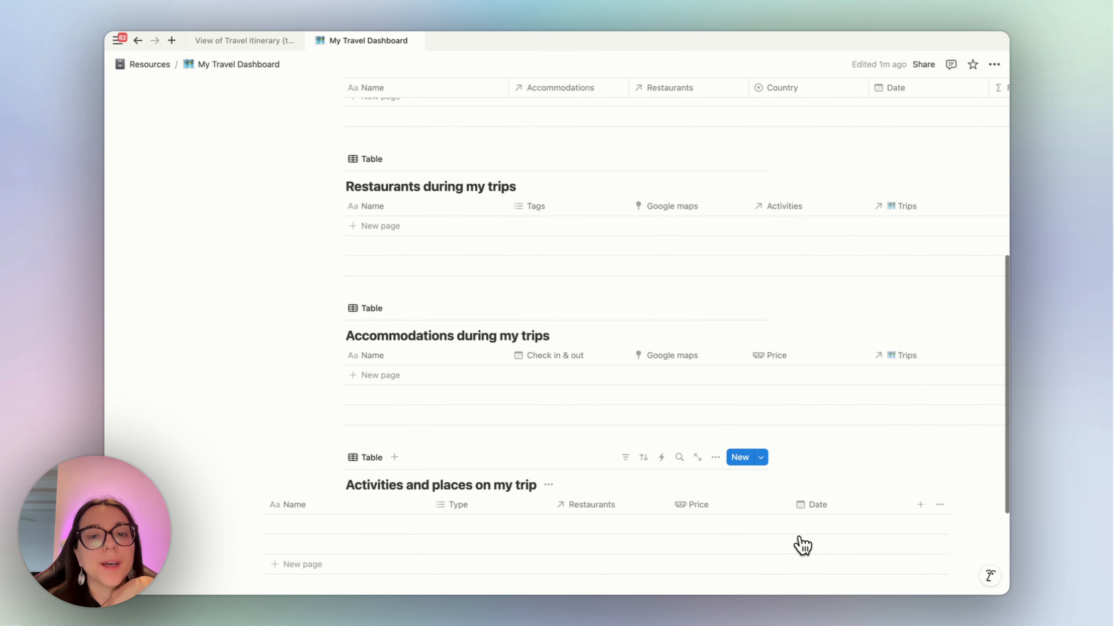
scroll(692, 557, "up", 5)
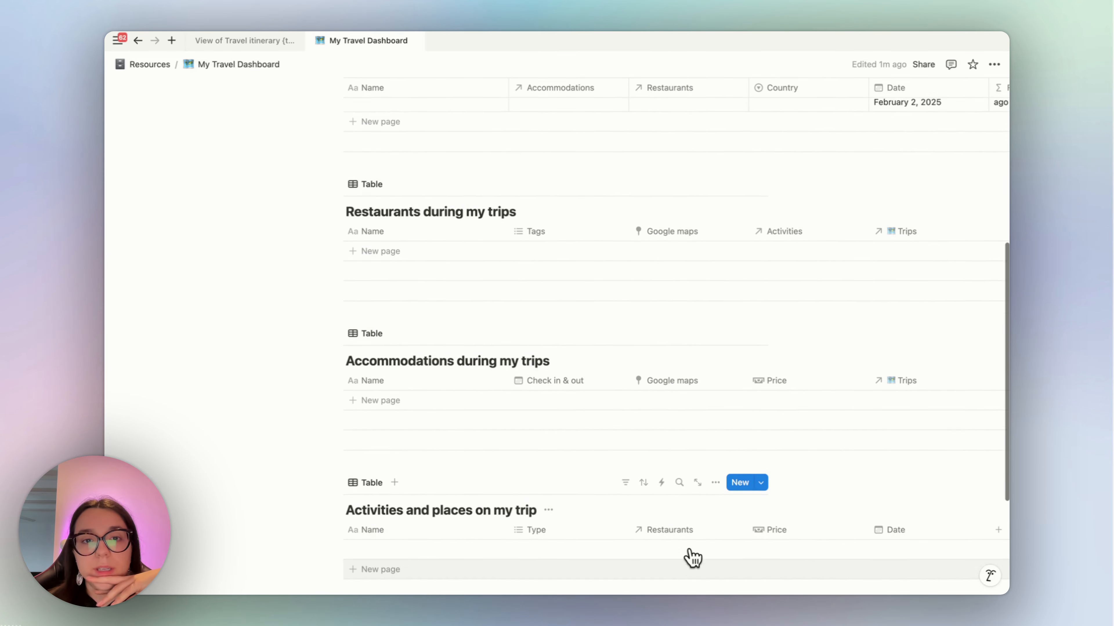
scroll(692, 557, "down", 3)
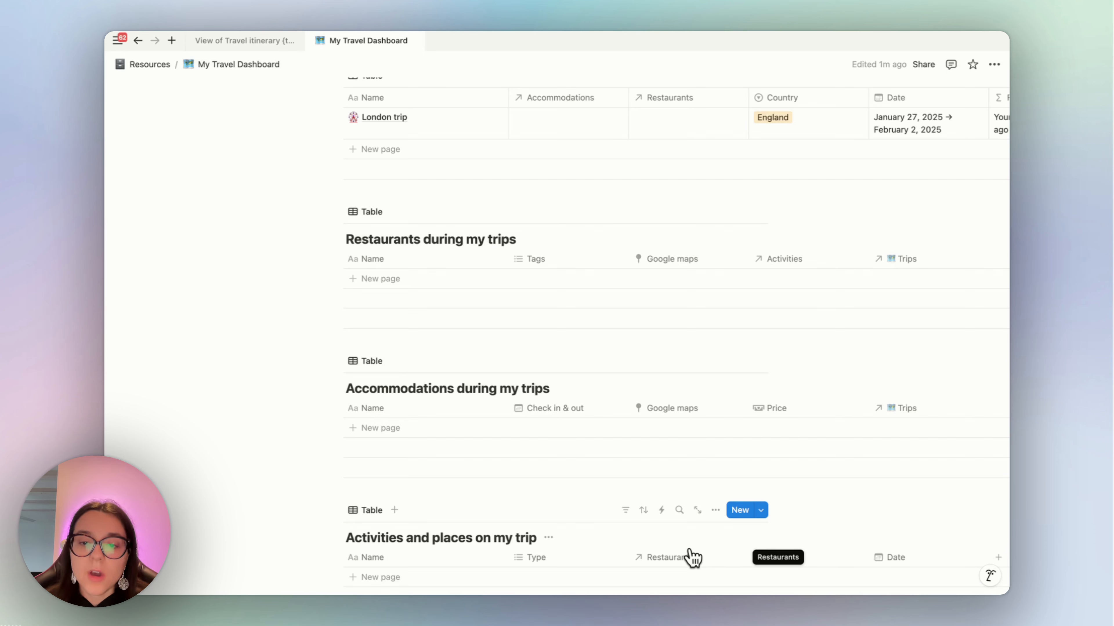
scroll(692, 557, "down", 3)
left_click(474, 515)
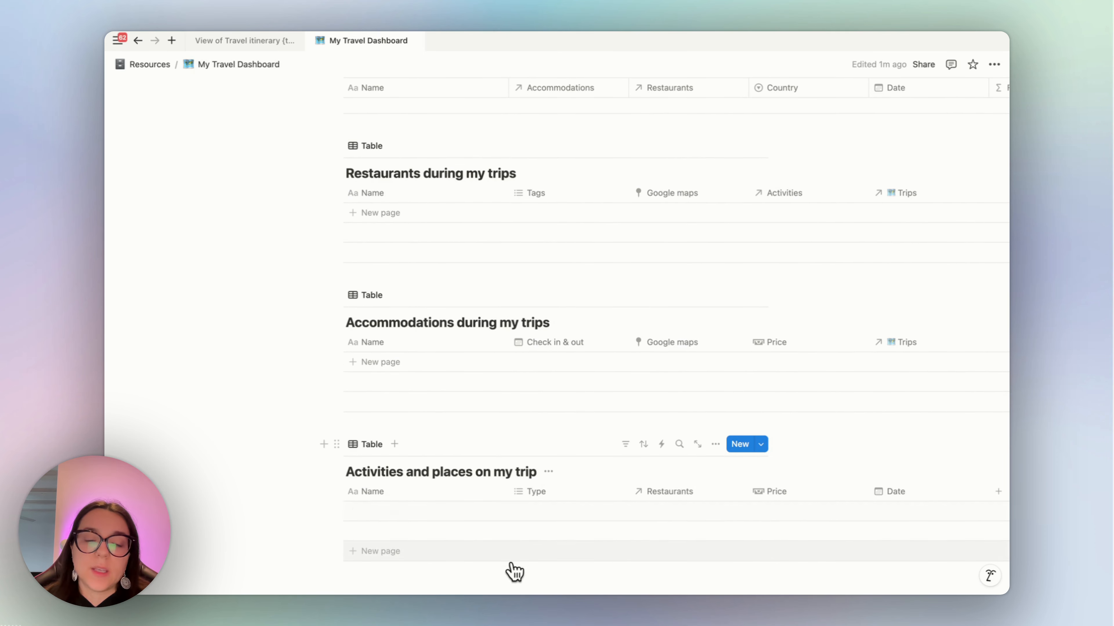
key("Escape")
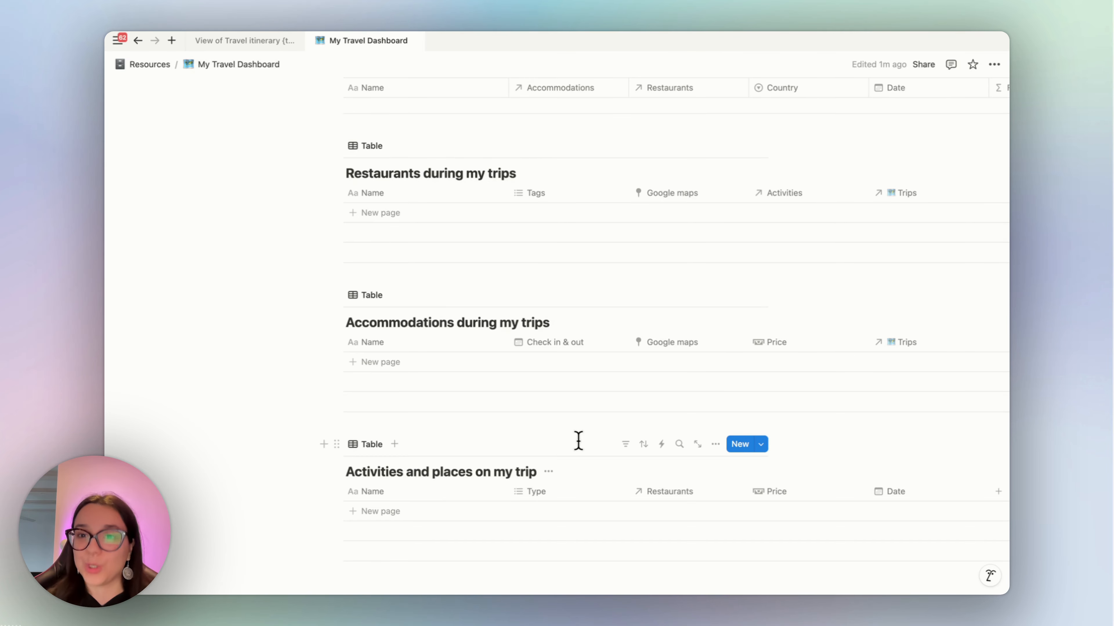
Add a two-way relation property from the Activities and places on my trip database to Trips.
scroll(578, 441, "up", 5)
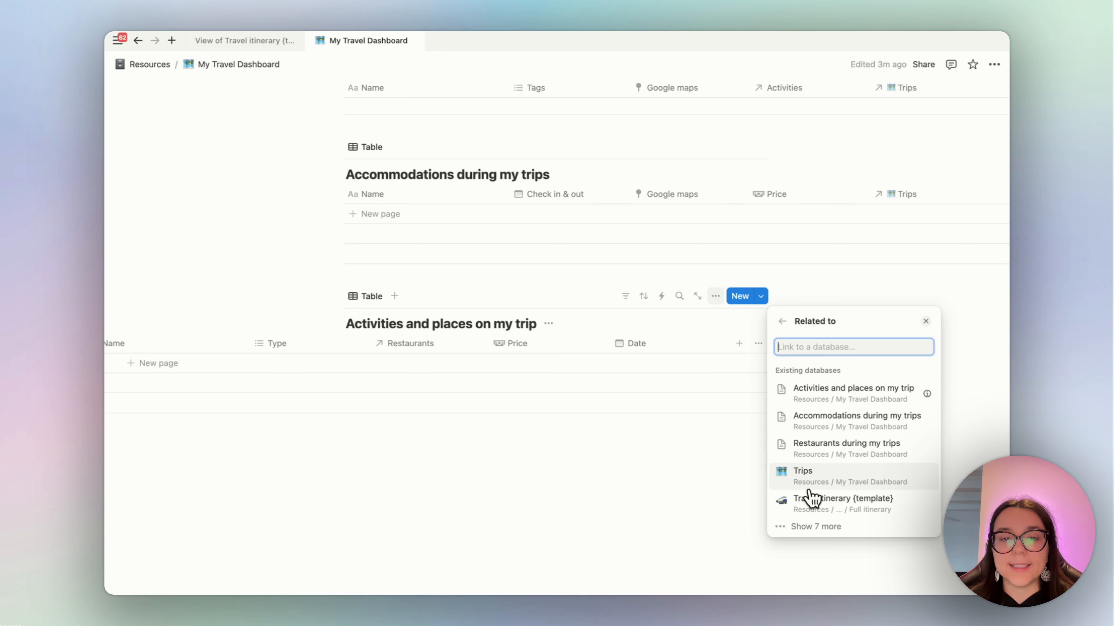
left_click(811, 479)
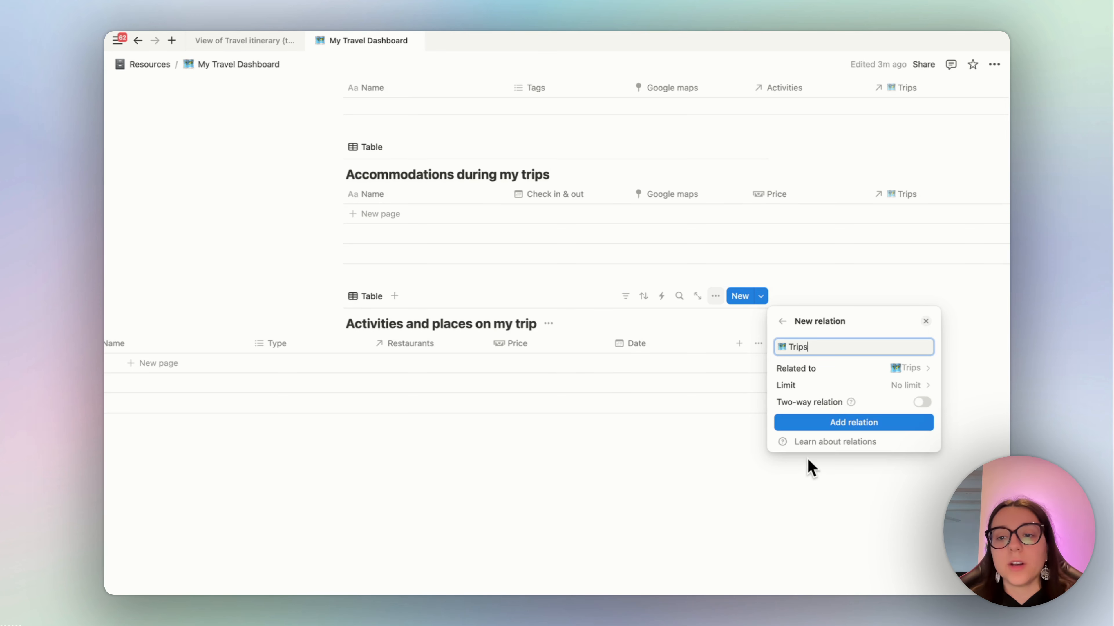
left_click(921, 402)
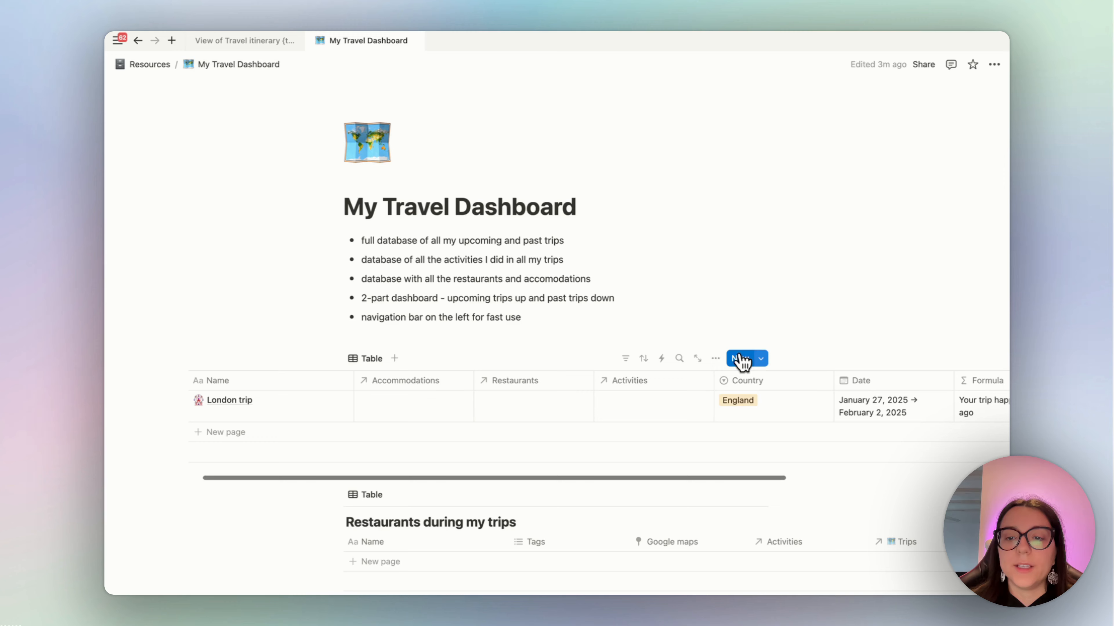
Open the Trips database's new trip template for editing.
left_click(761, 358)
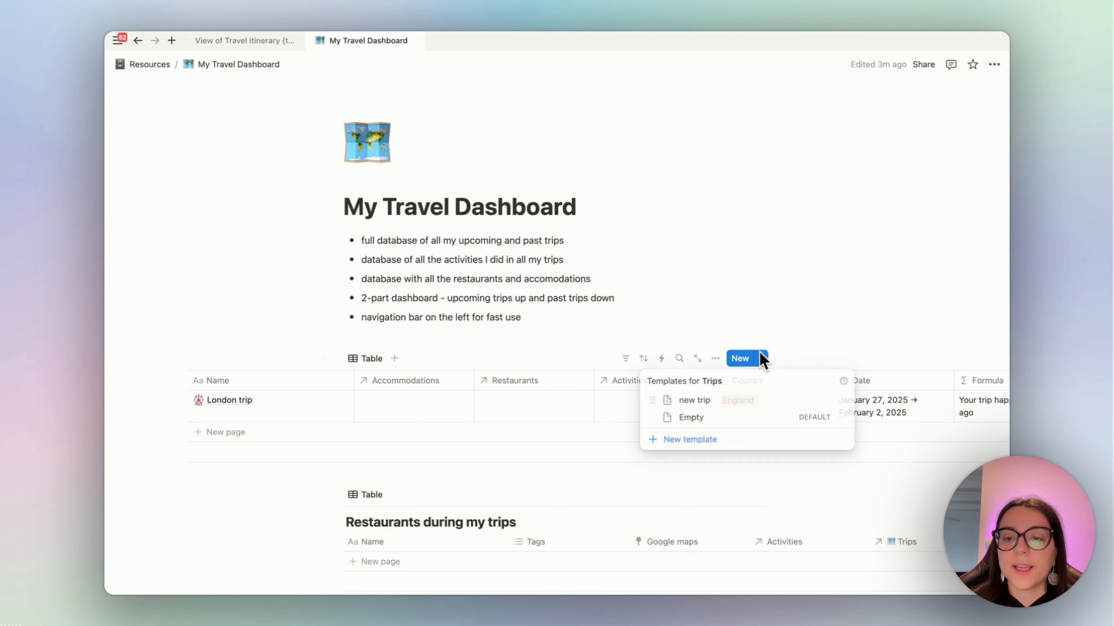
left_click(842, 400)
left_click(924, 401)
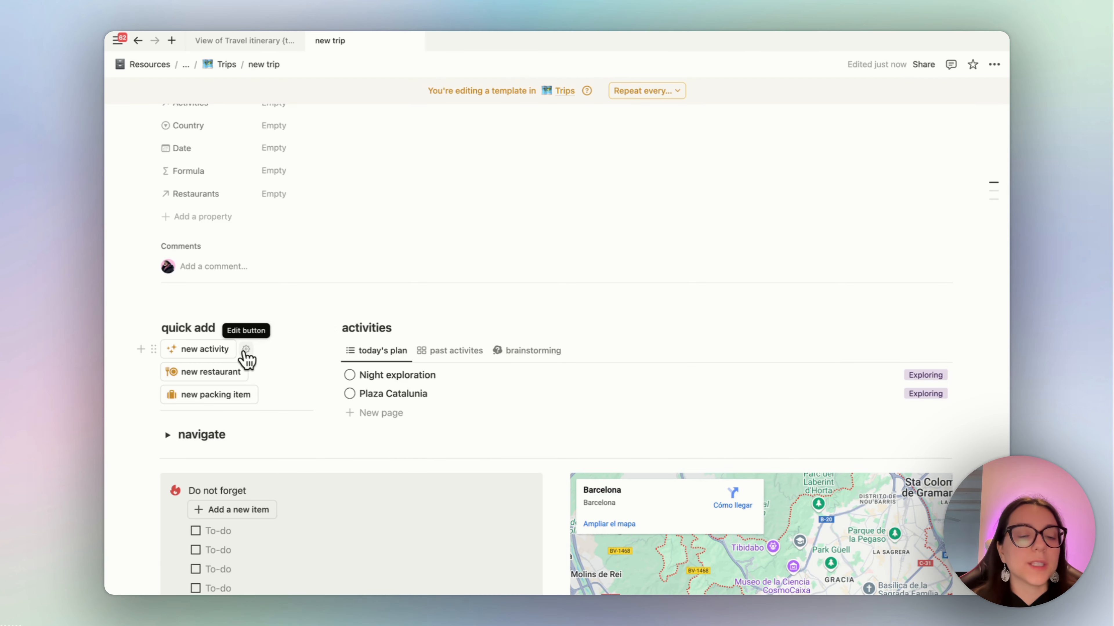
Edit the quick add new activity button and add the Trips property to the page it creates in Activities and places on my trip.
left_click(245, 351)
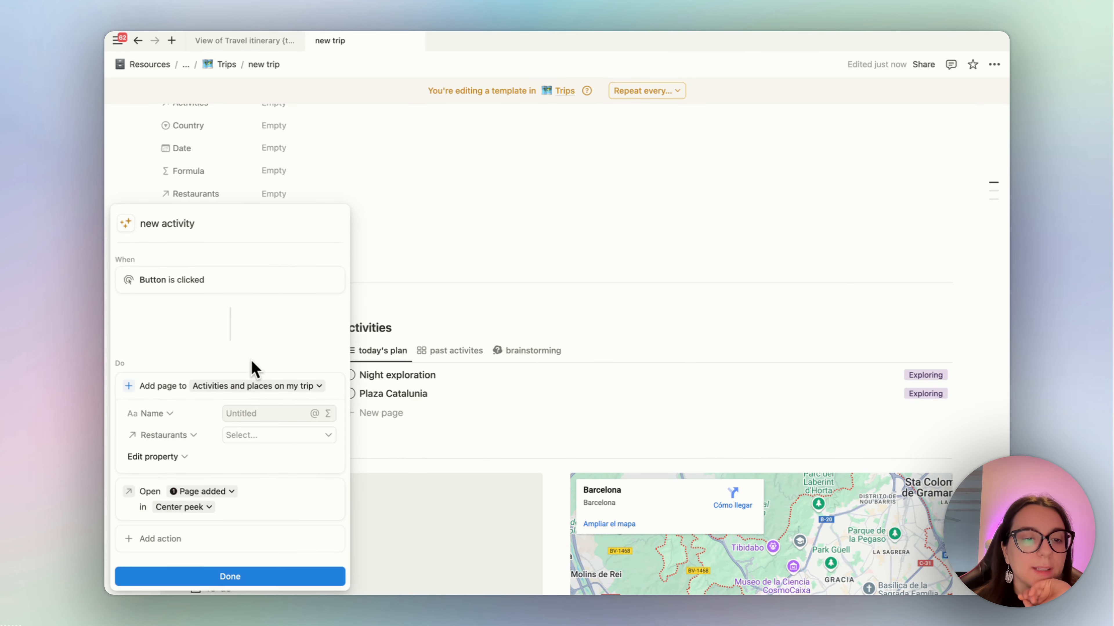
left_click(226, 394)
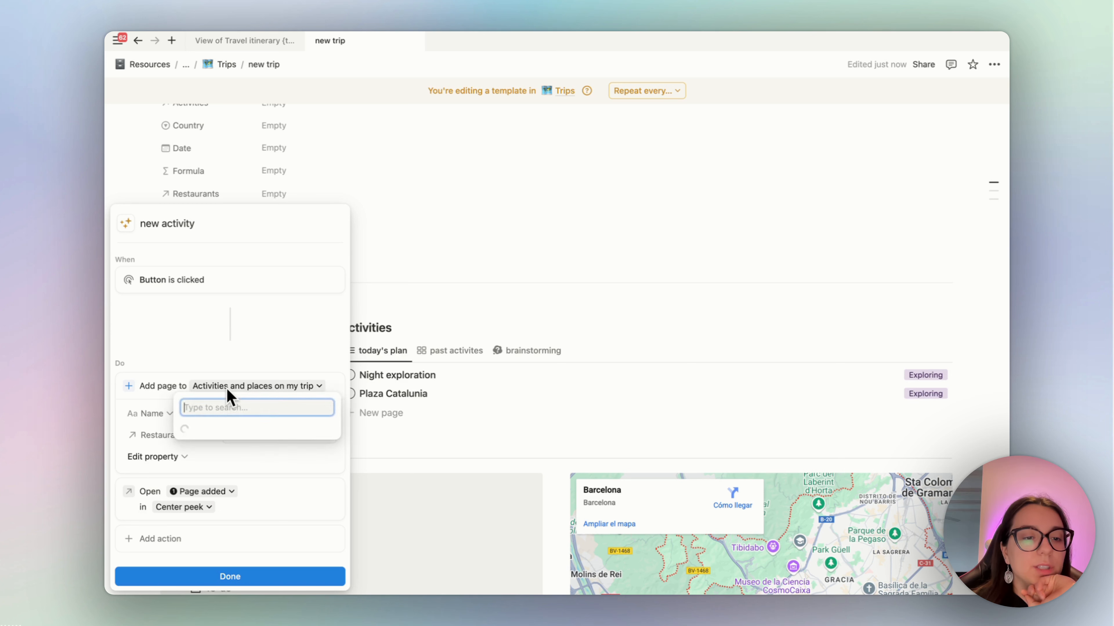
left_click(241, 325)
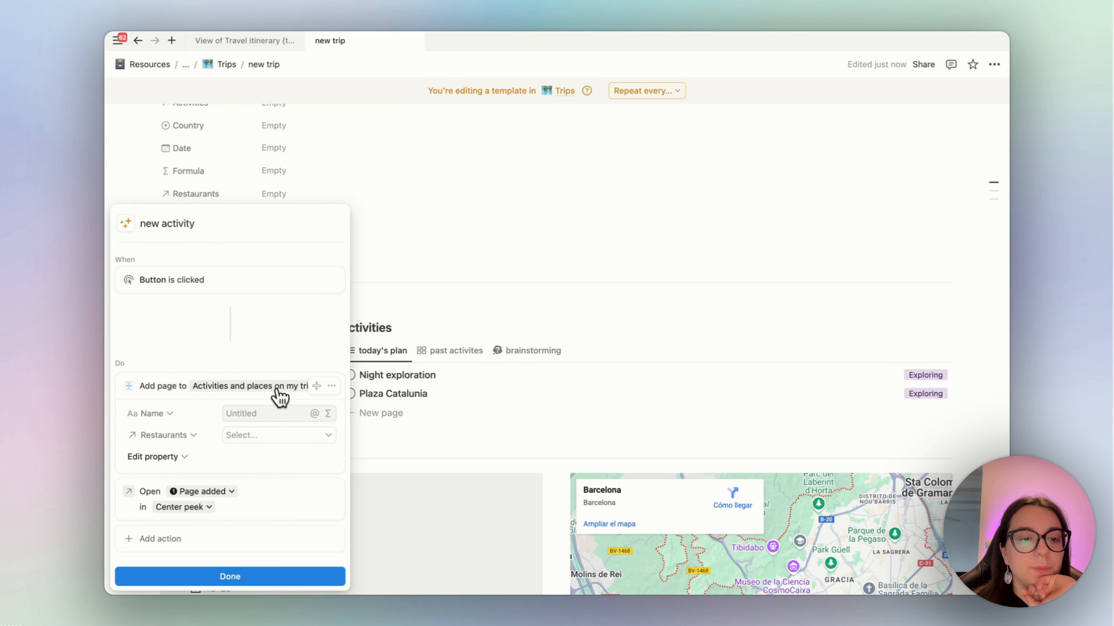
left_click(195, 436)
left_click(164, 434)
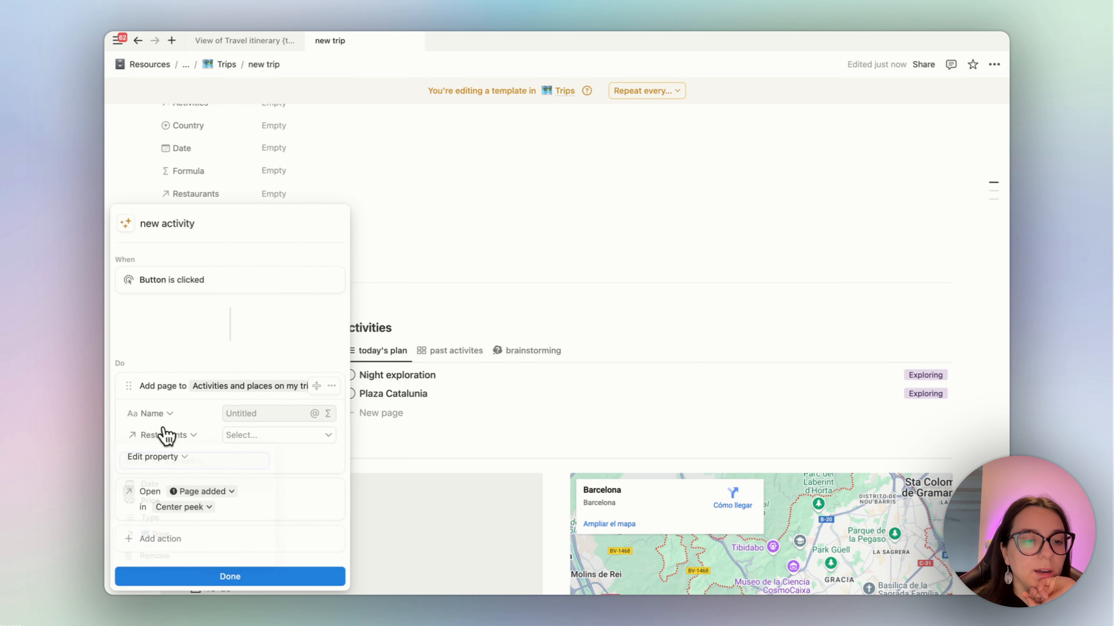
left_click(175, 467)
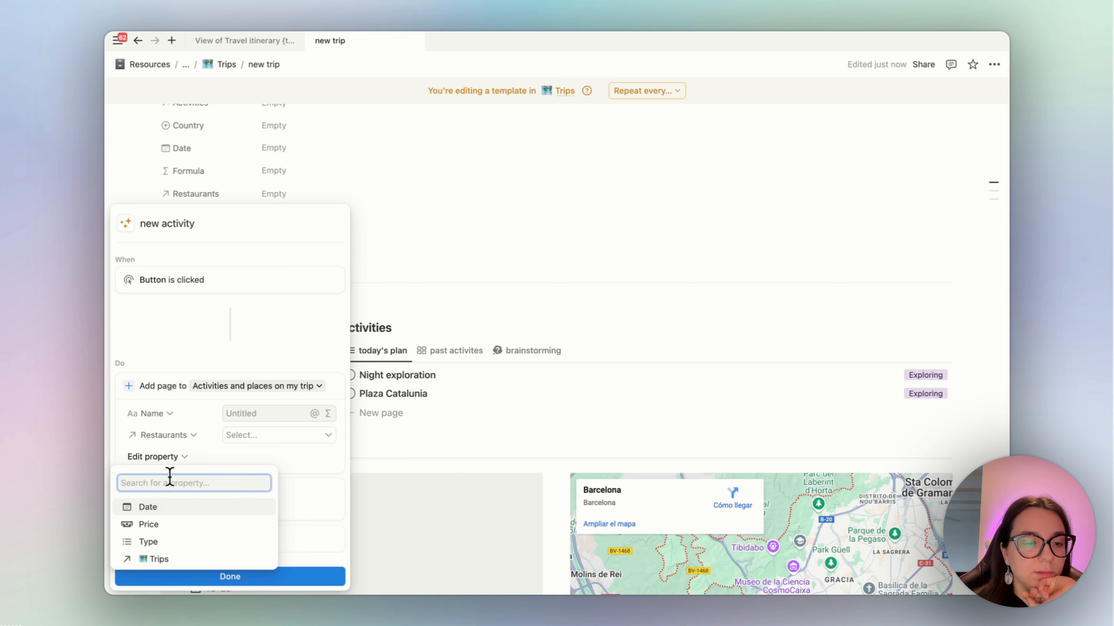
left_click(164, 561)
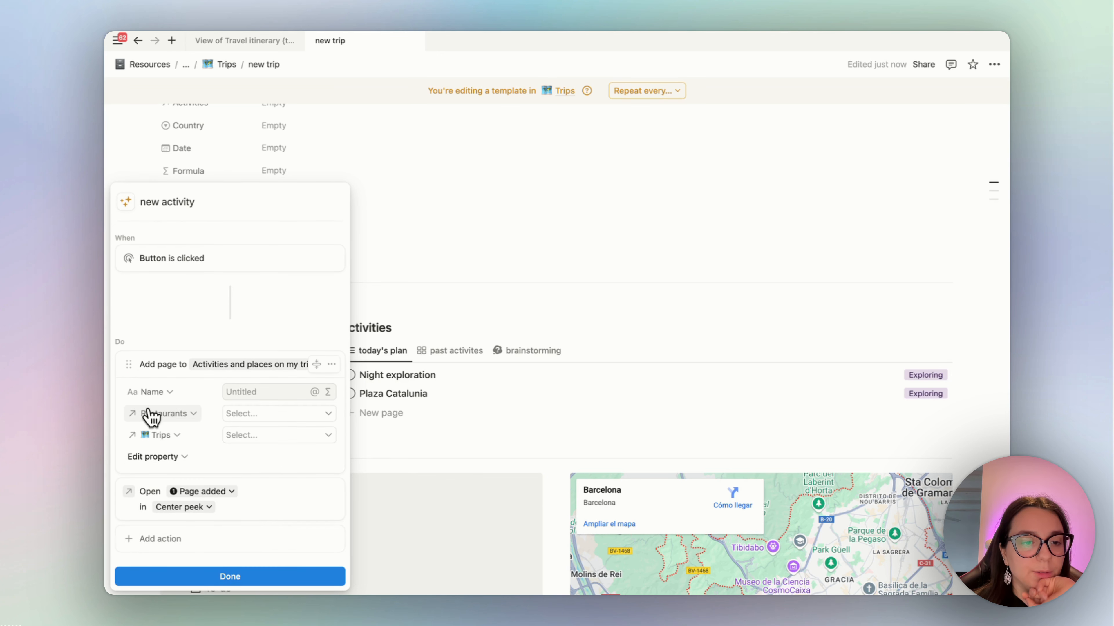
Remove the Restaurants and Name properties from the new activity button's add-page action.
left_click(134, 416)
left_click(152, 521)
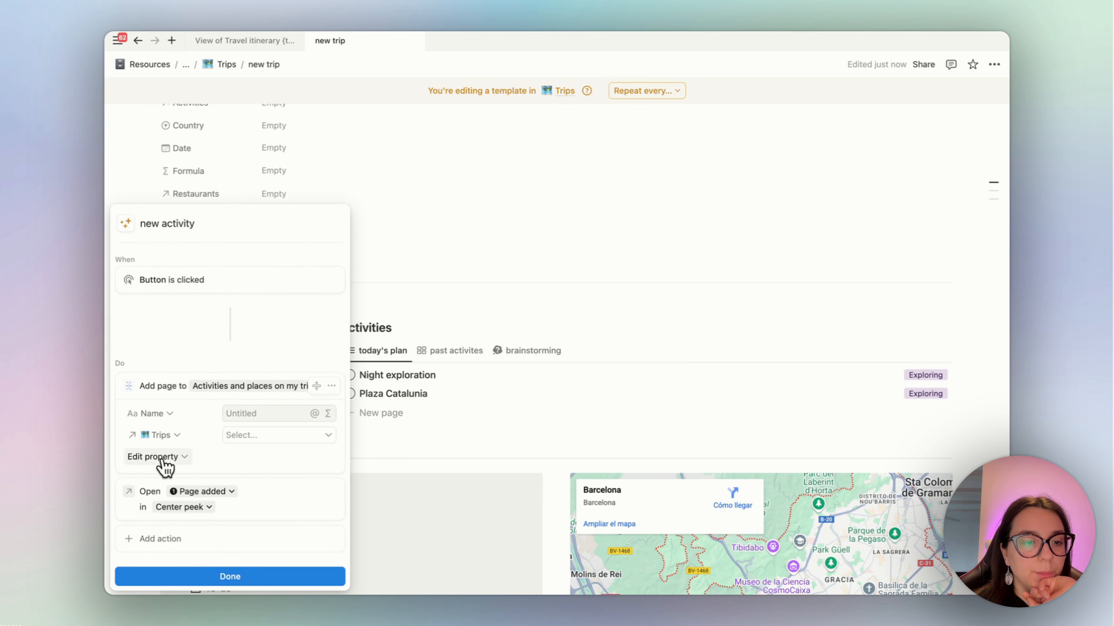
left_click(132, 415)
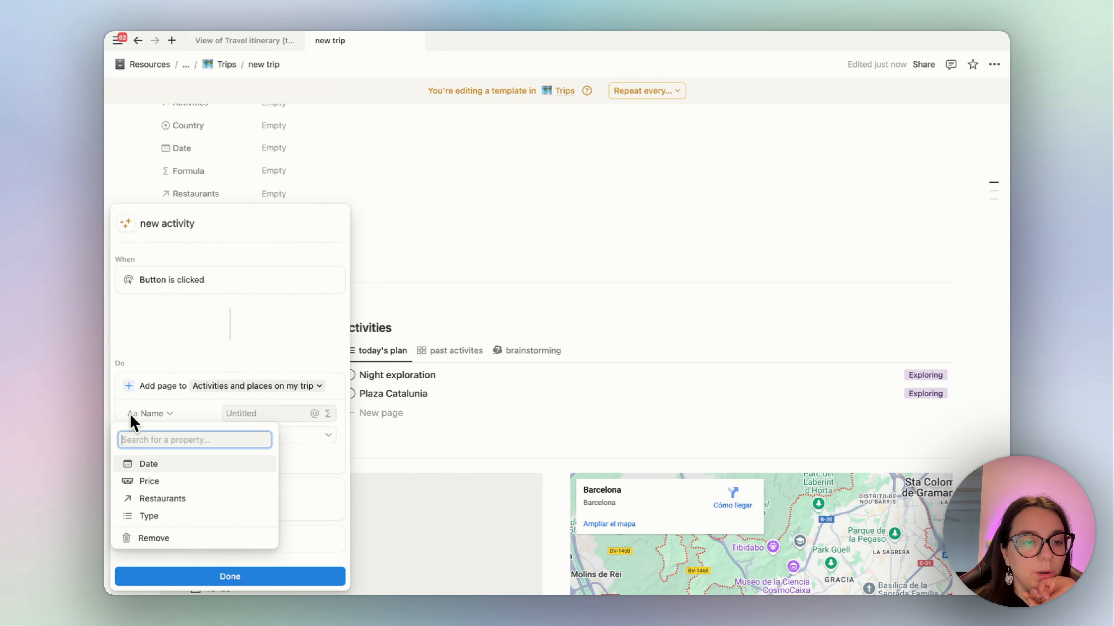
left_click(184, 539)
Set the new activity button's Trips property to the This page formula, save it and leave the button settings.
left_click(263, 435)
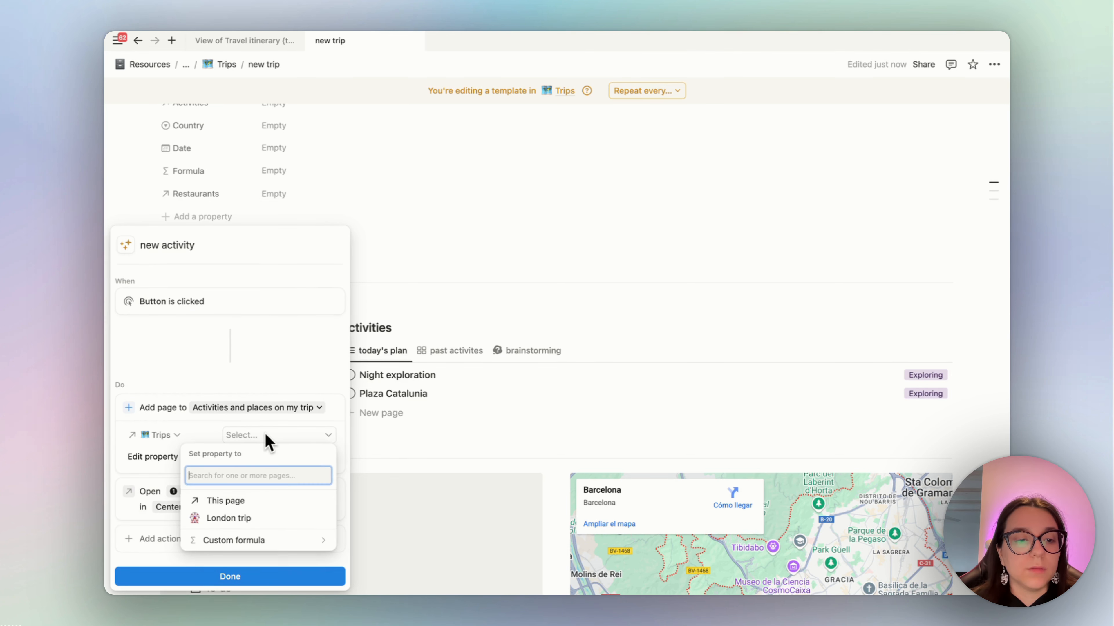
key("Return")
left_click(298, 436)
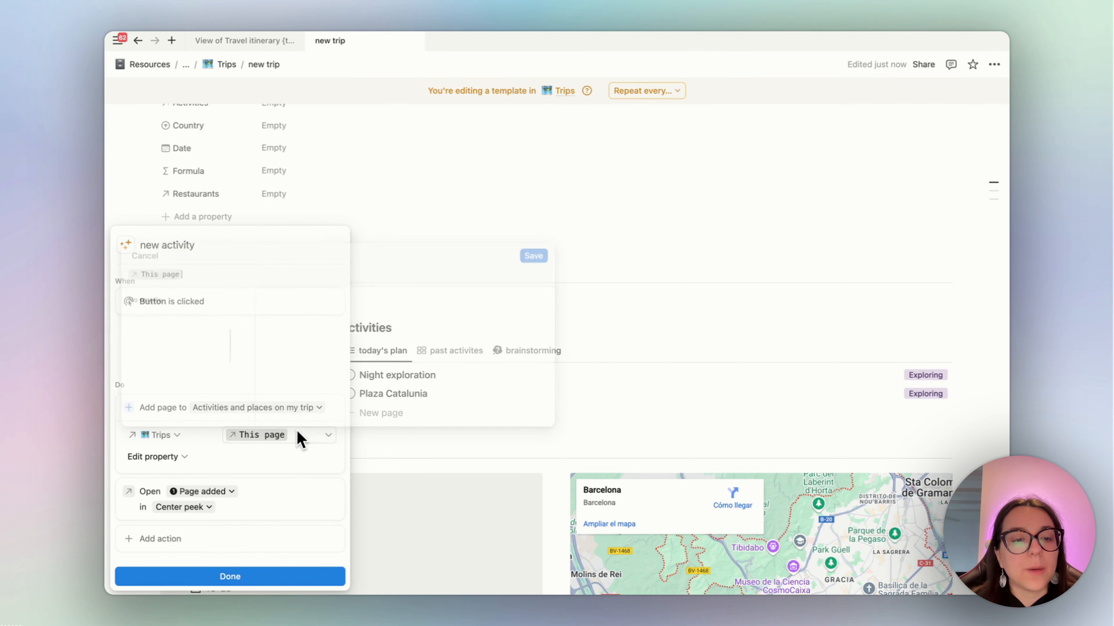
left_click(539, 254)
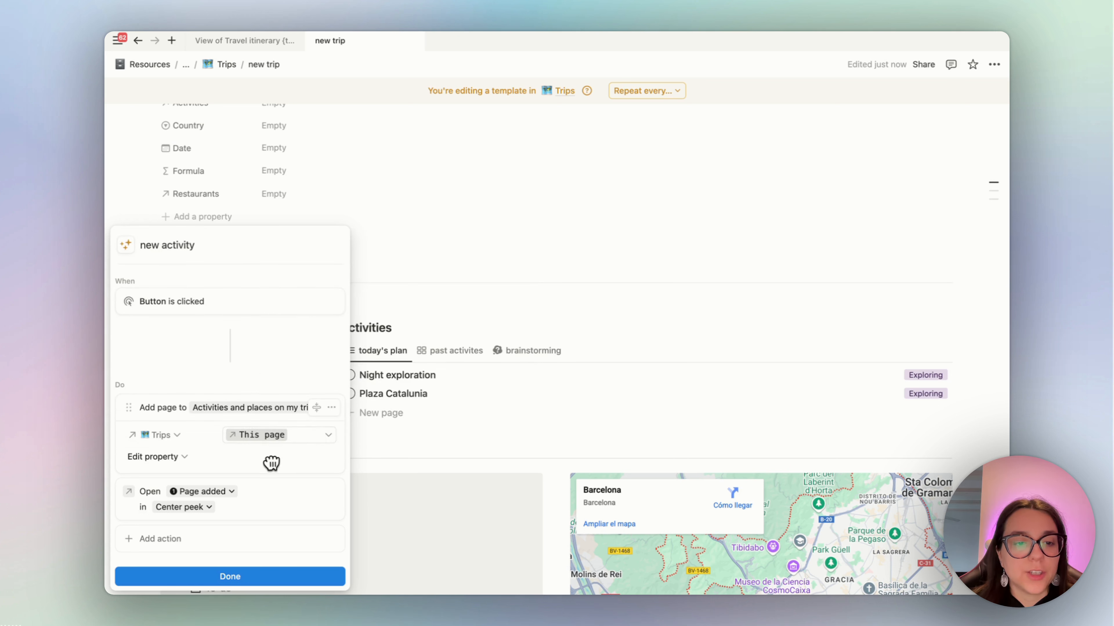
left_click(274, 441)
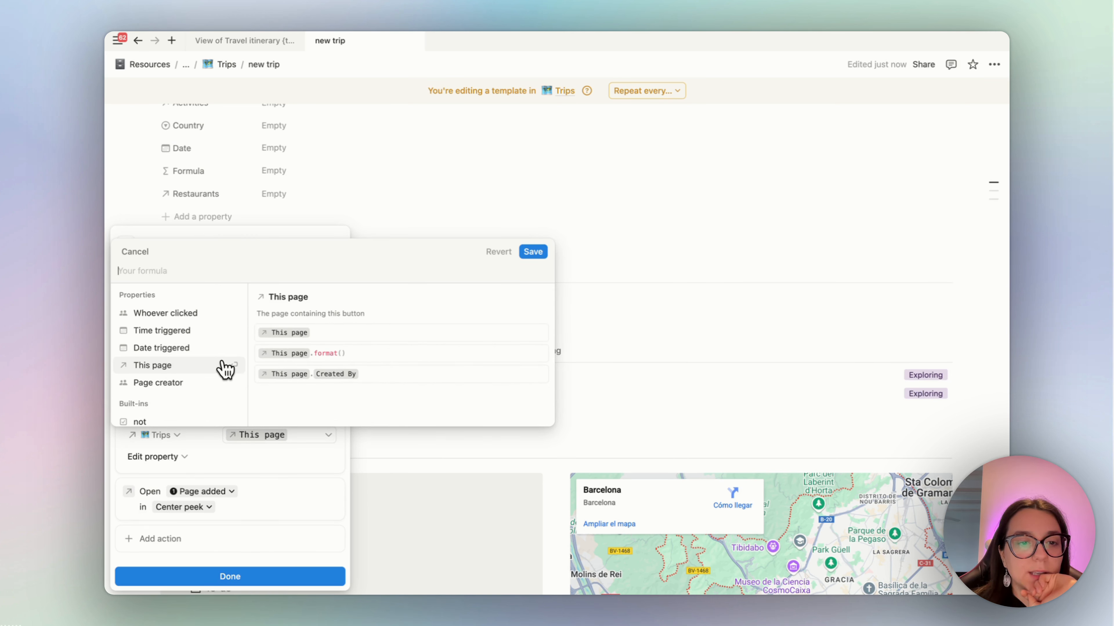
left_click(201, 368)
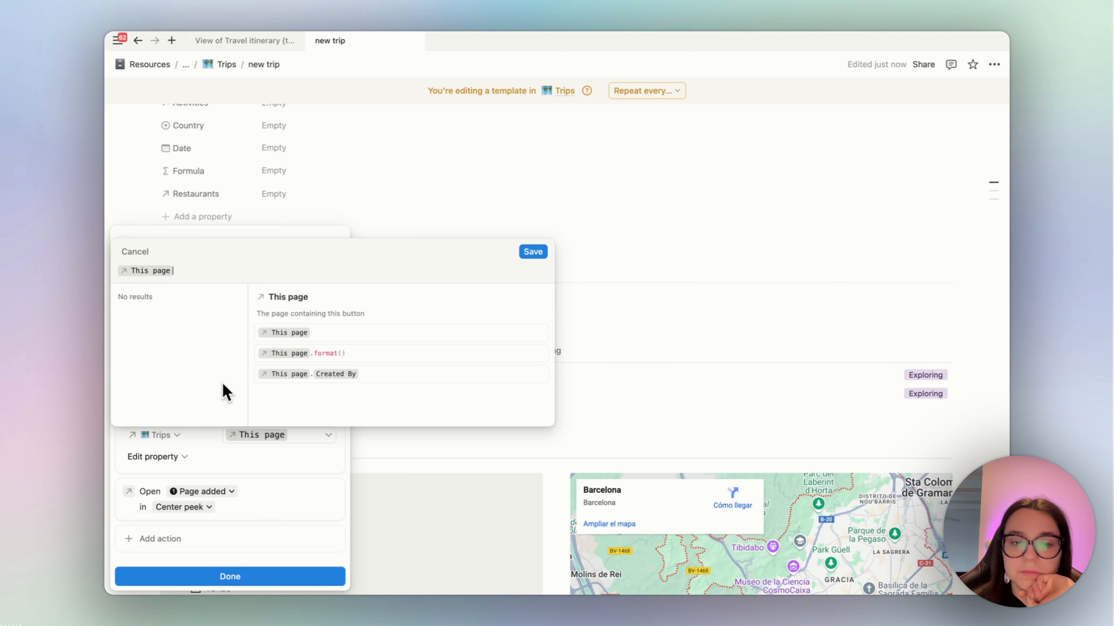
left_click(533, 254)
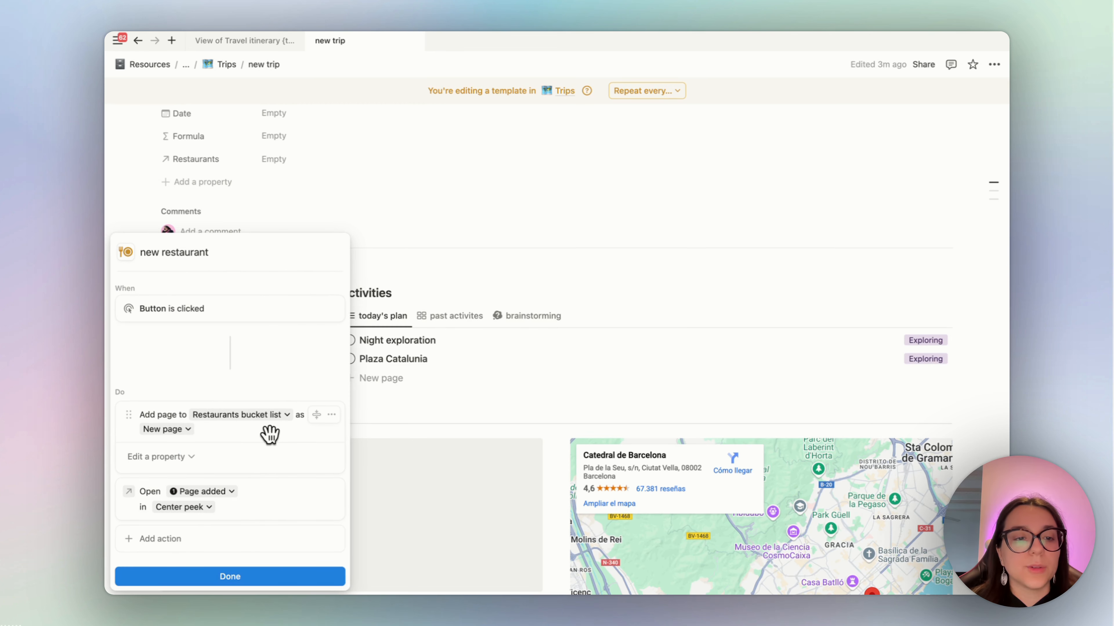
key("Escape")
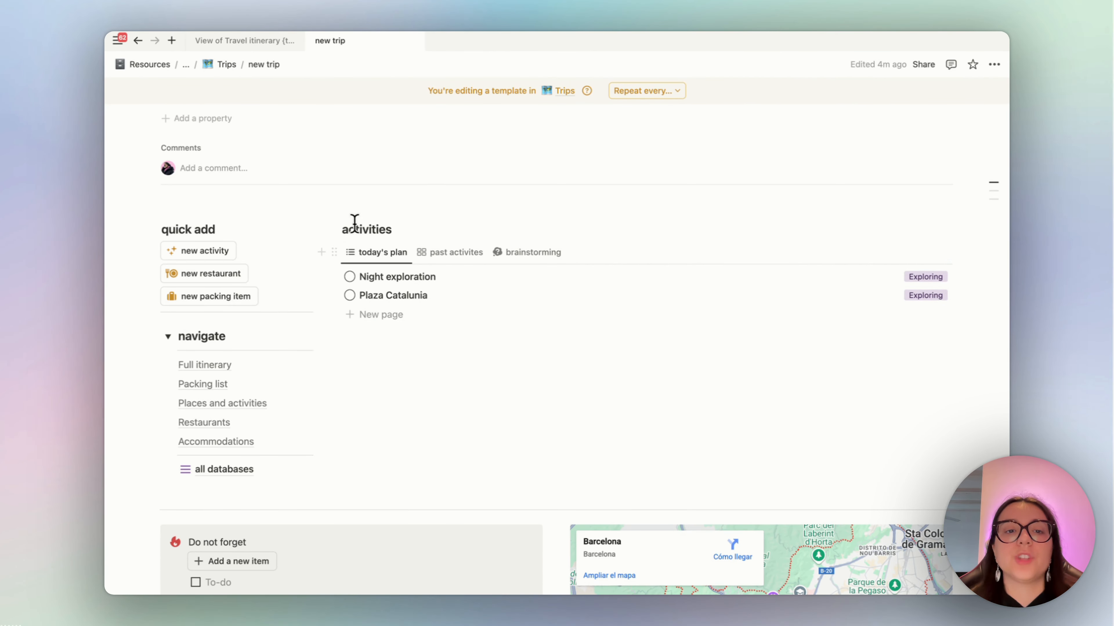
Insert a linked view of the Activities and places on my trip database under the activities heading.
left_click(402, 226)
key("Return")
type("/")
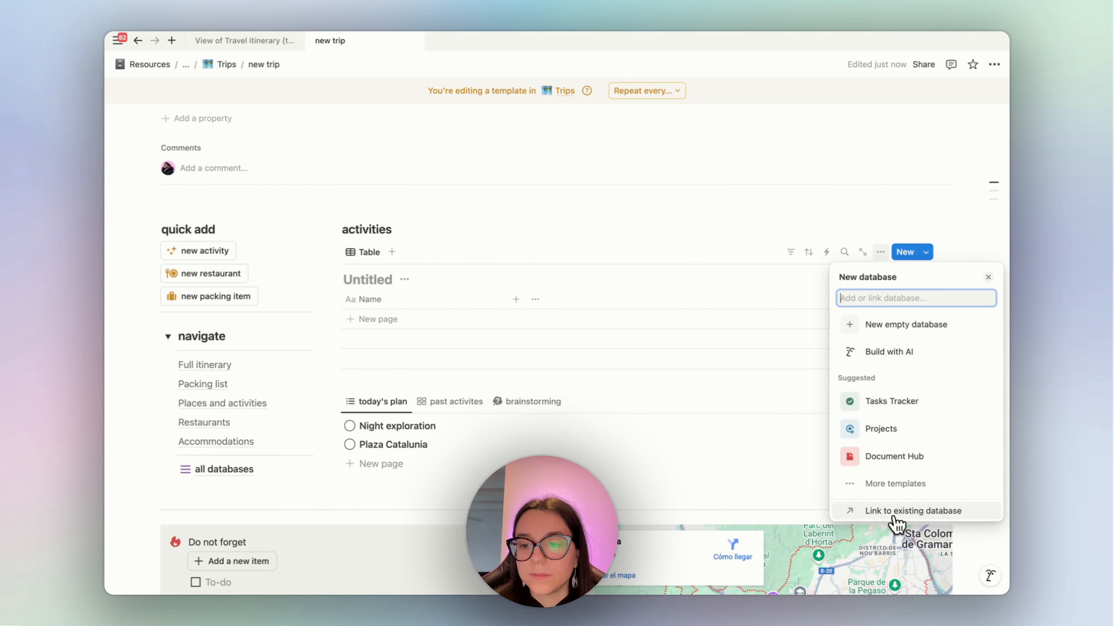
left_click(894, 515)
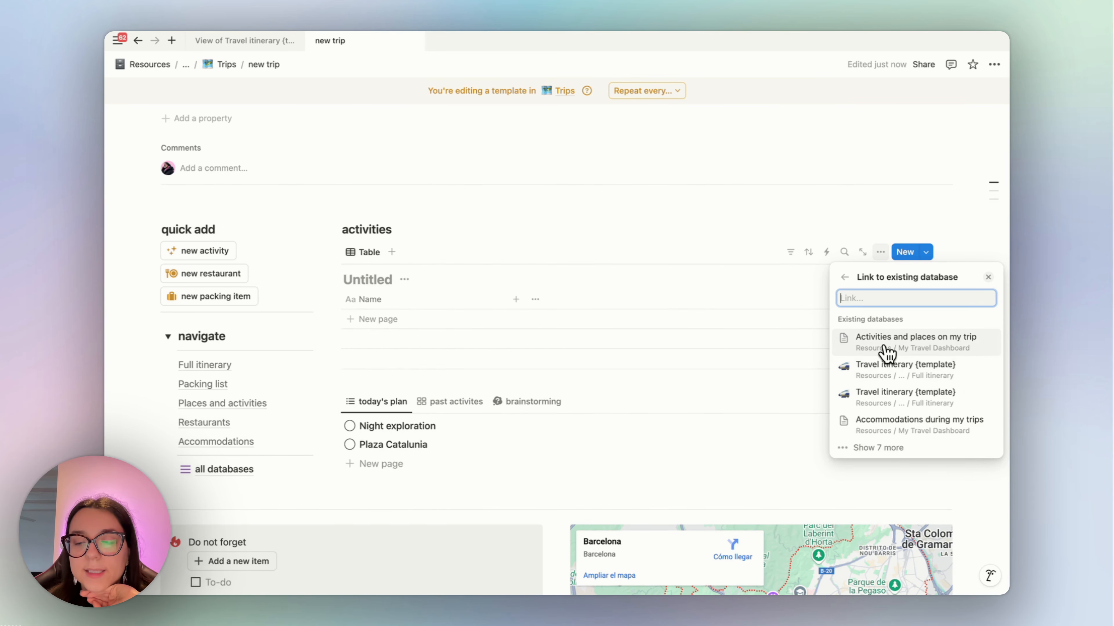
left_click(886, 347)
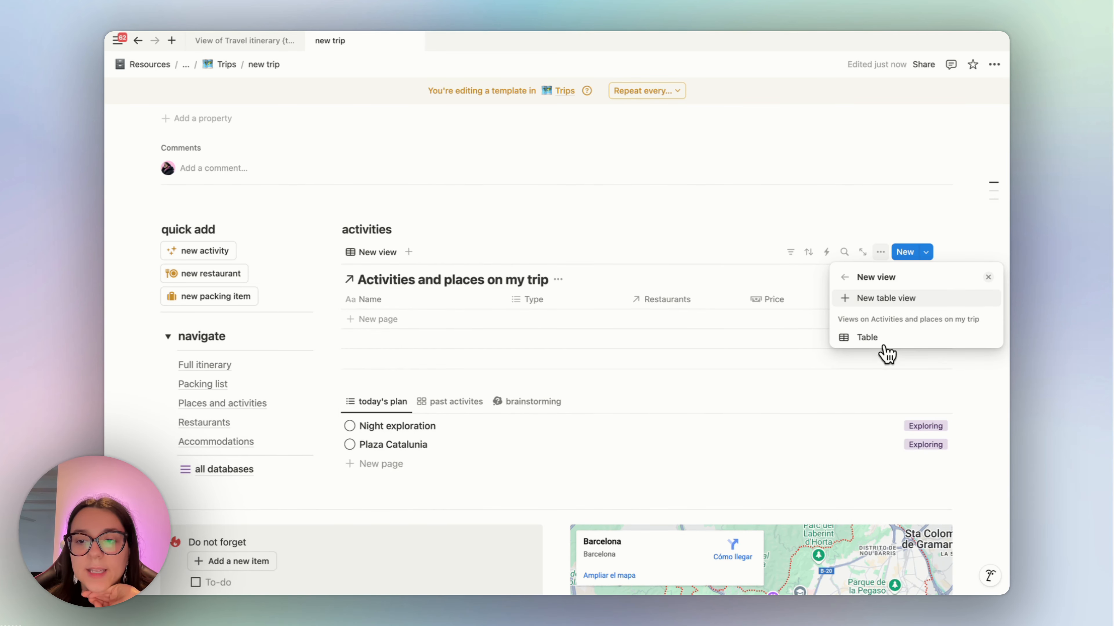
left_click(890, 301)
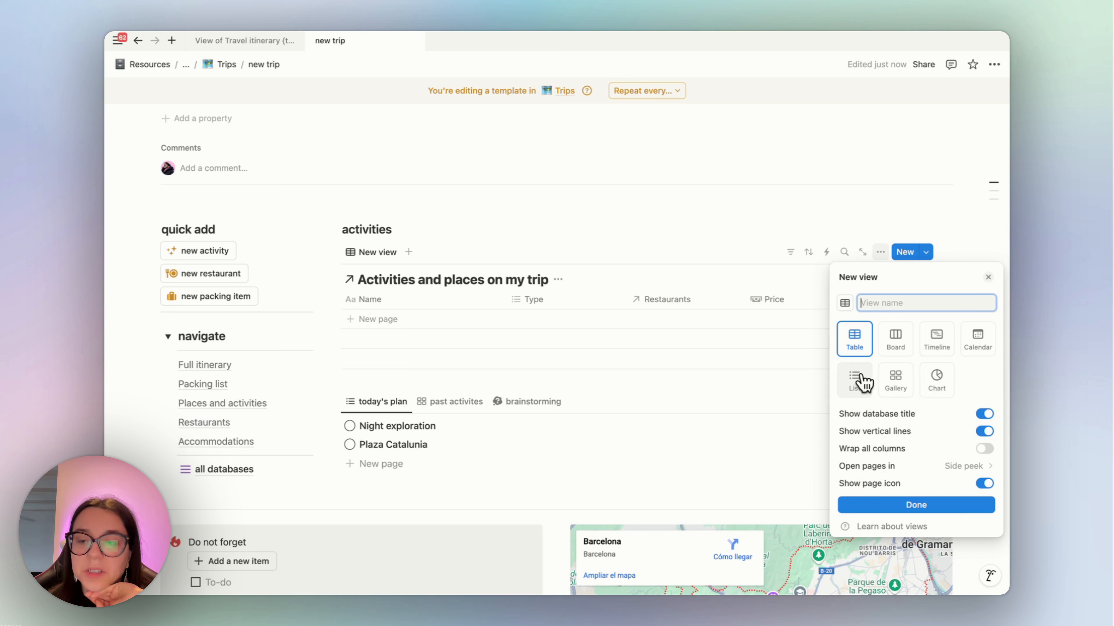
Switch the linked activities view to a List layout and hide its database title.
left_click(861, 383)
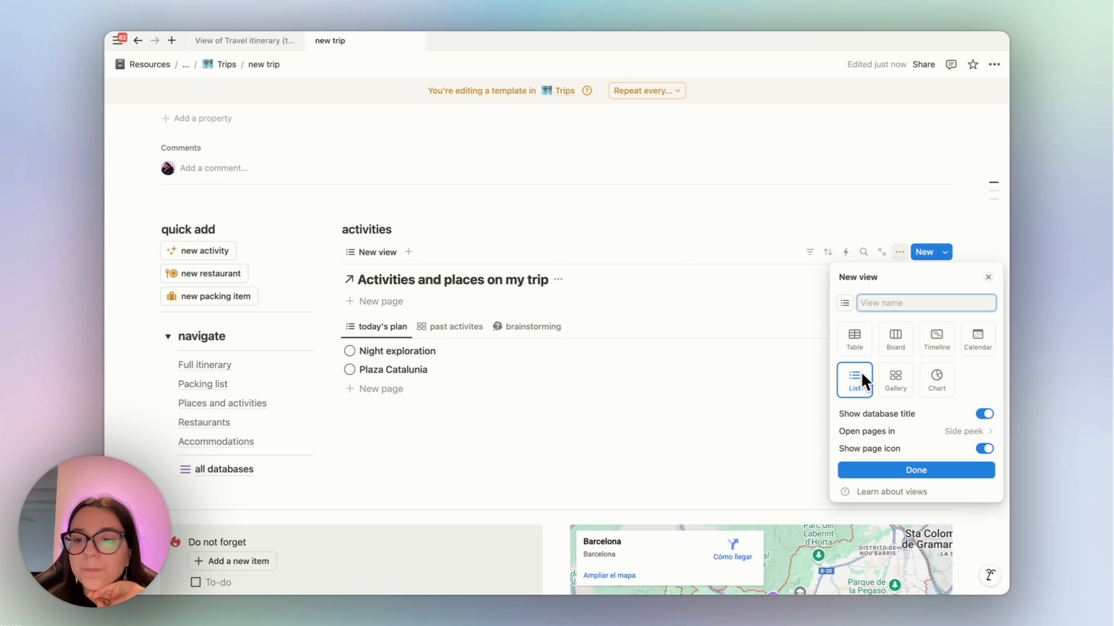
left_click(579, 288)
left_click(559, 280)
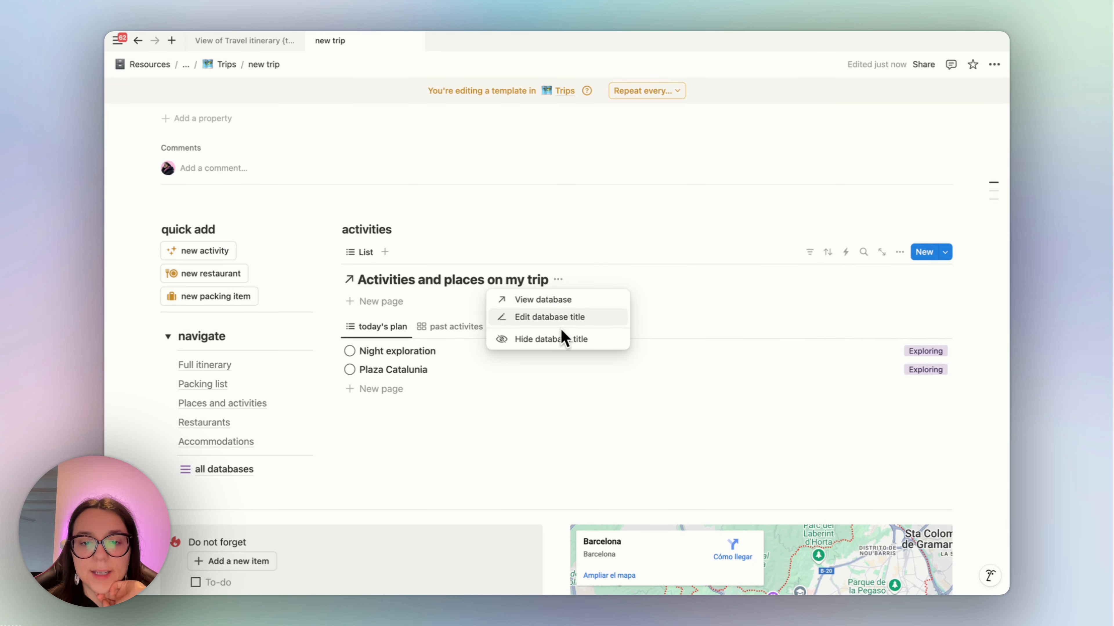
left_click(563, 338)
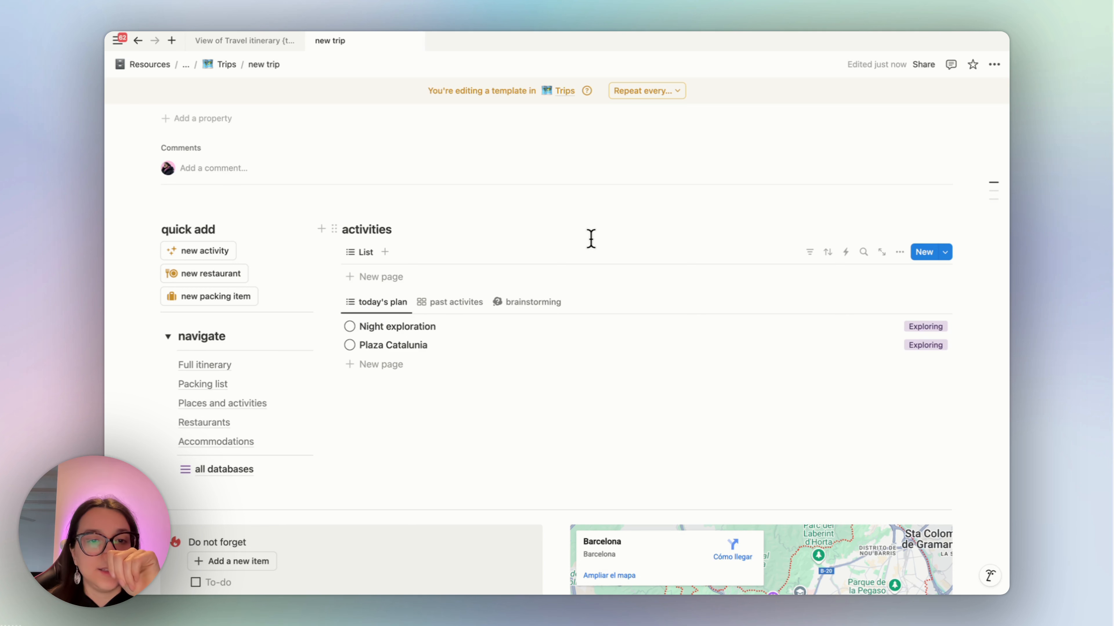
Add a second view of the Activities and places on my trip database under activities, using the Gallery layout.
left_click(367, 253)
left_click(385, 252)
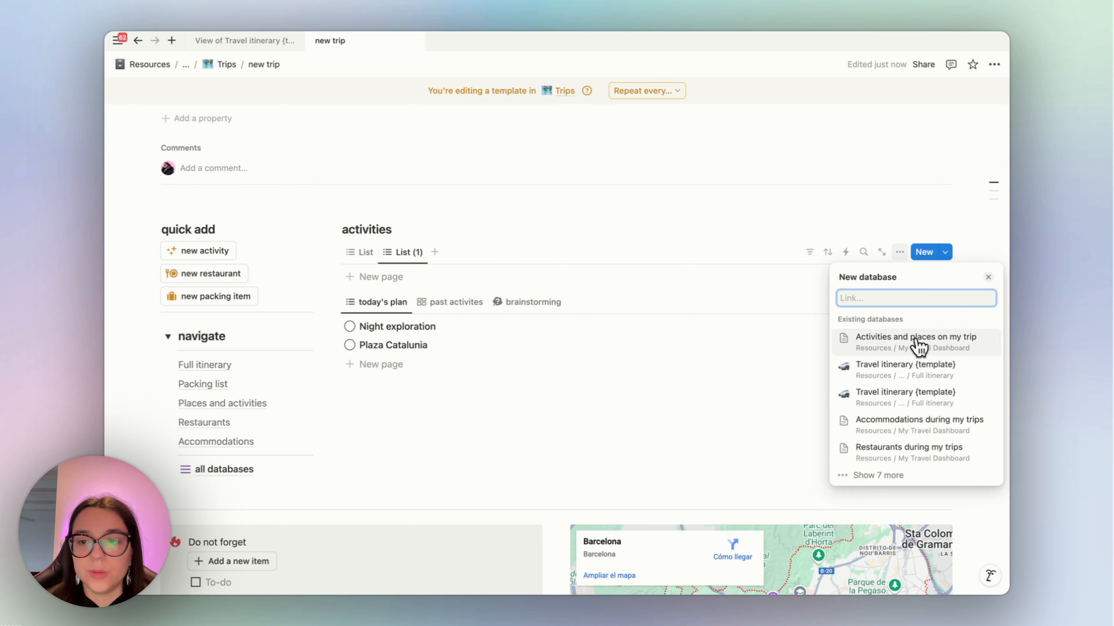
left_click(910, 347)
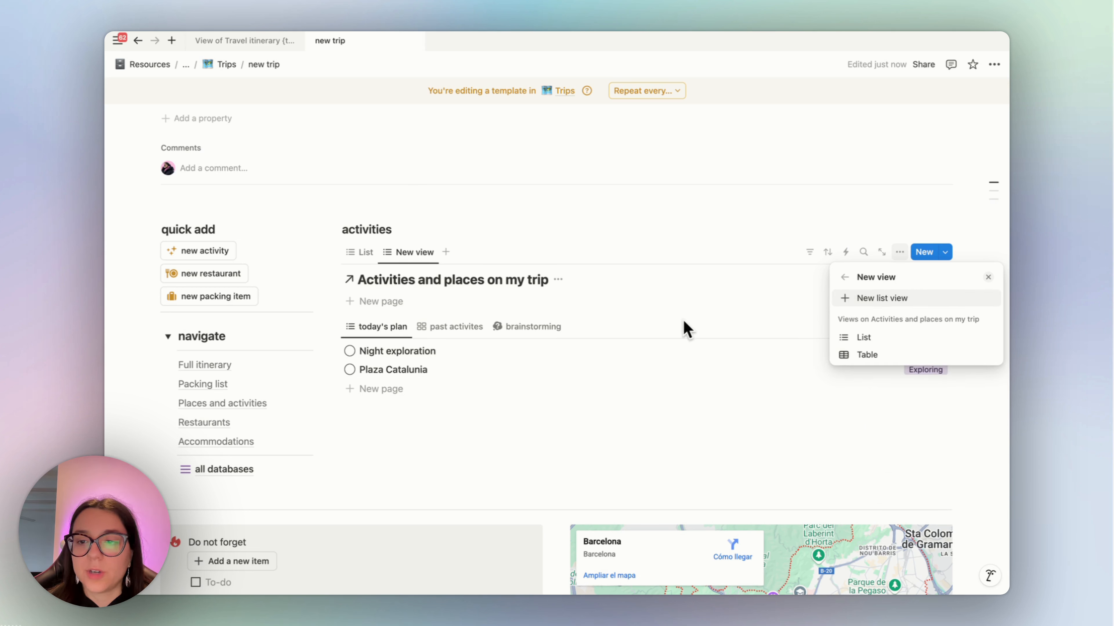
left_click(888, 300)
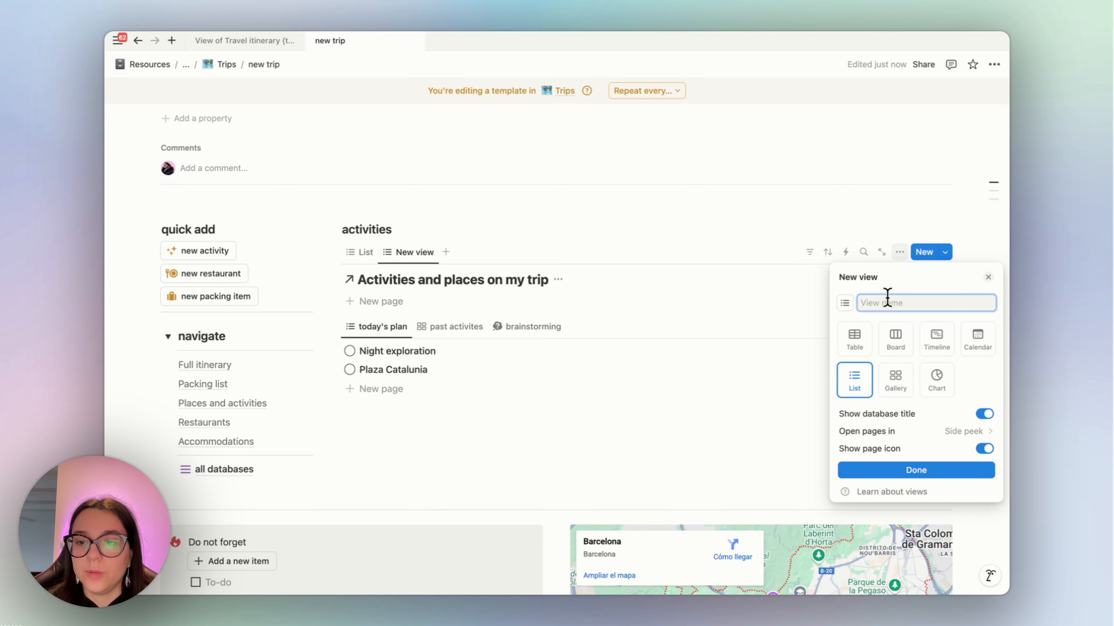
left_click(896, 378)
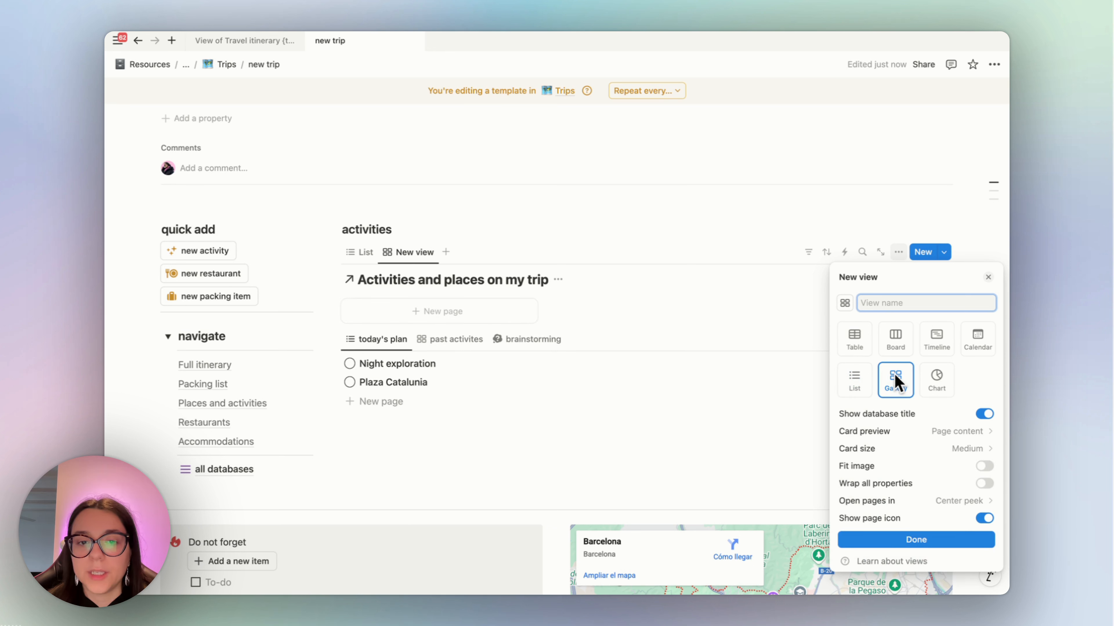
Set the gallery view's card preview to Page cover, wrap all properties and hide its database title.
left_click(969, 437)
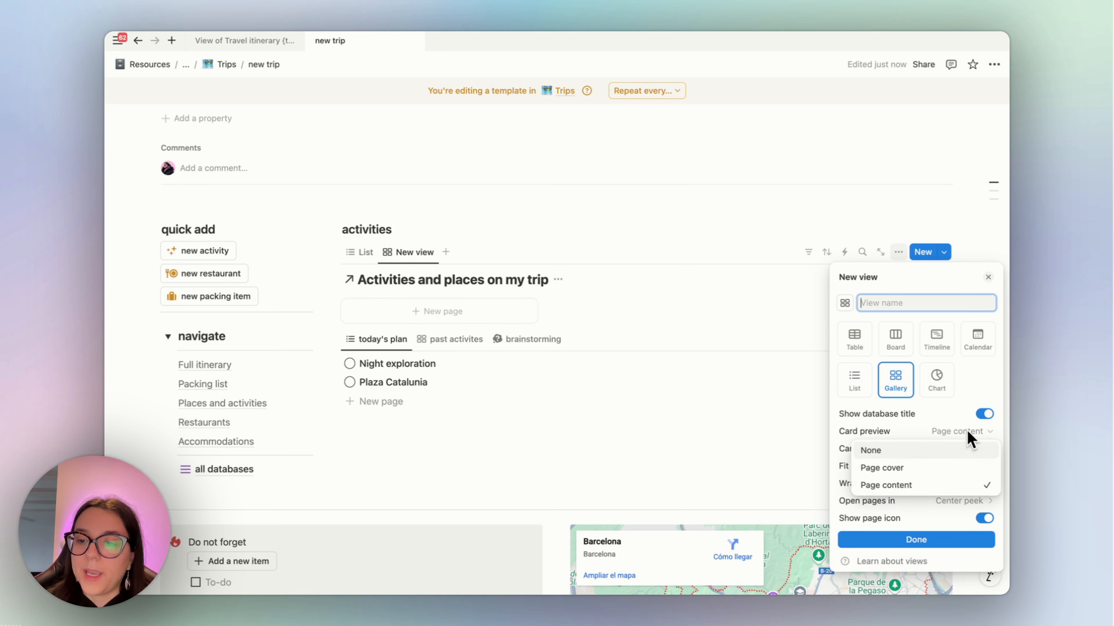
left_click(936, 467)
left_click(984, 484)
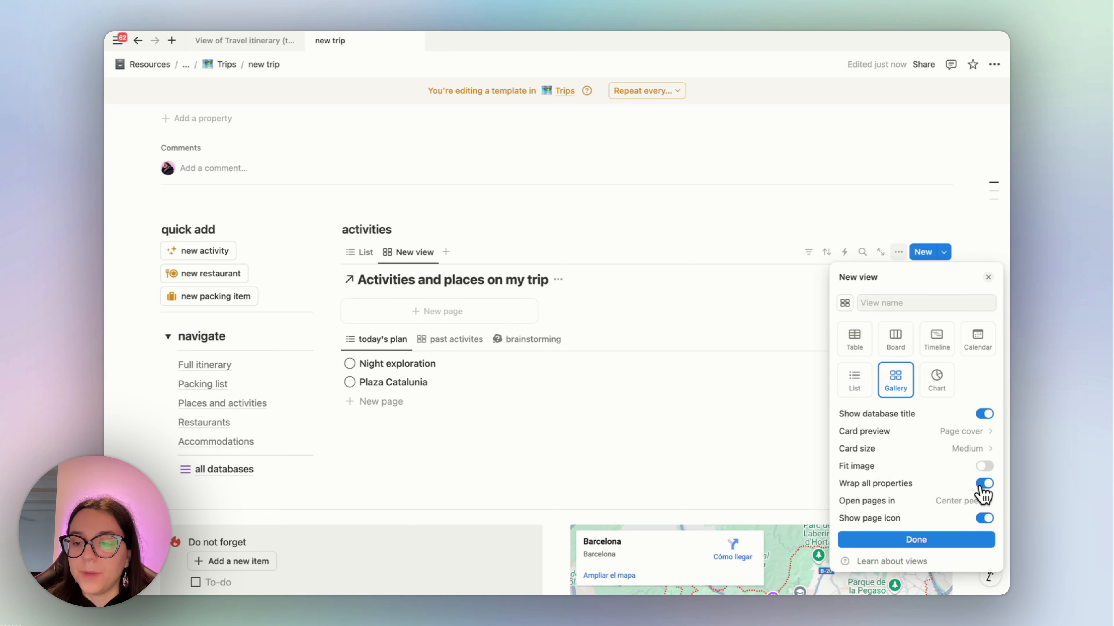
left_click(936, 543)
left_click(566, 282)
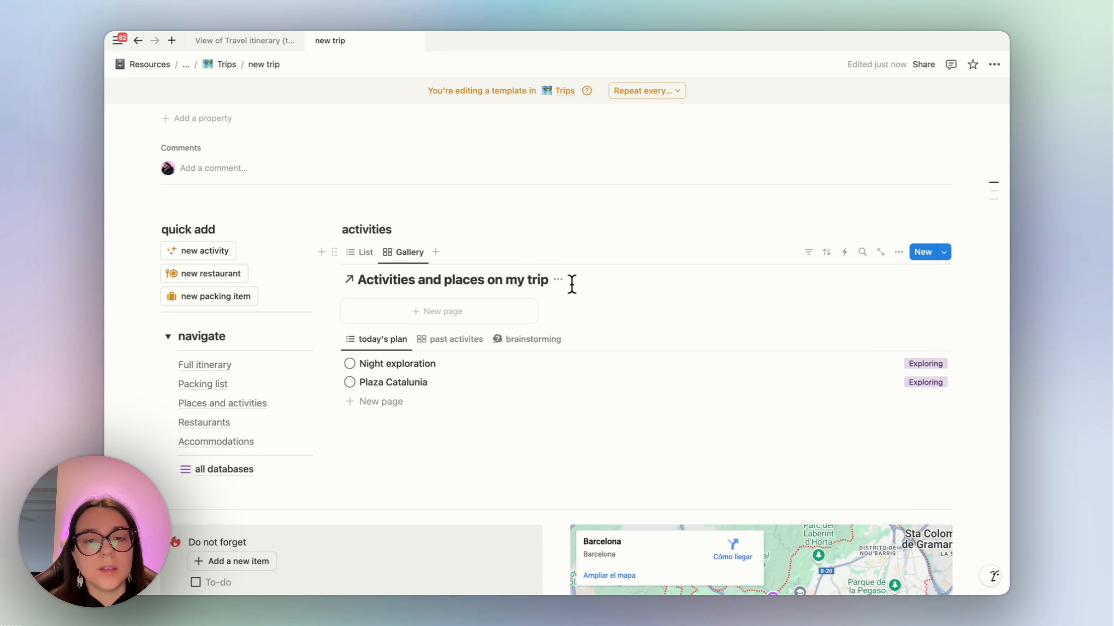
left_click(558, 280)
left_click(555, 341)
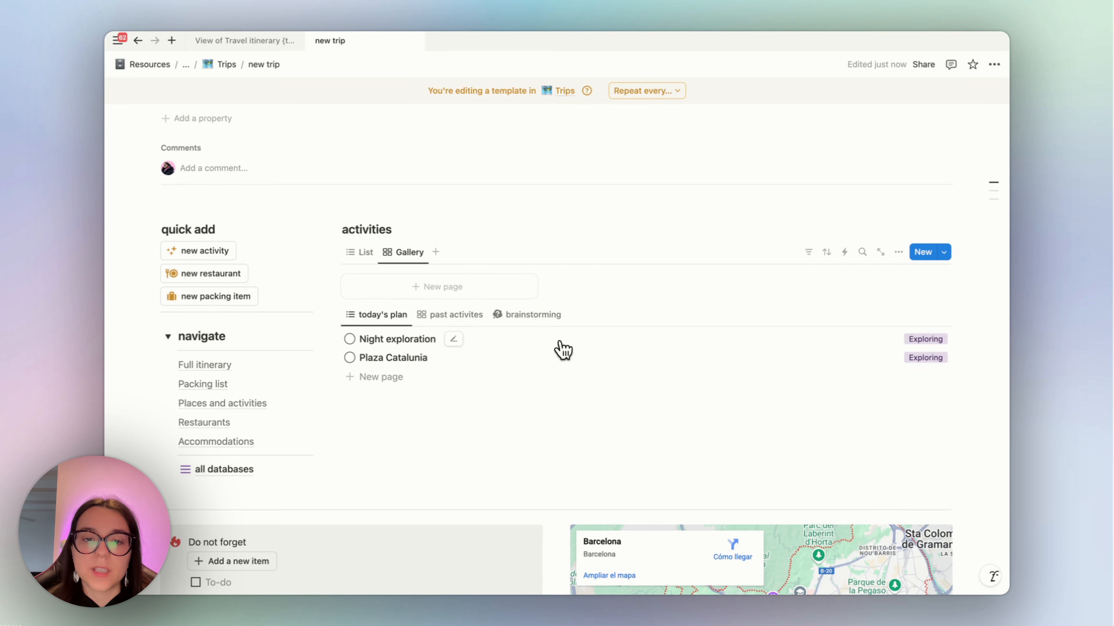
Add a table view named brainstorming from the Activities and places on my trip database and hide its database title.
left_click(461, 315)
left_click(538, 315)
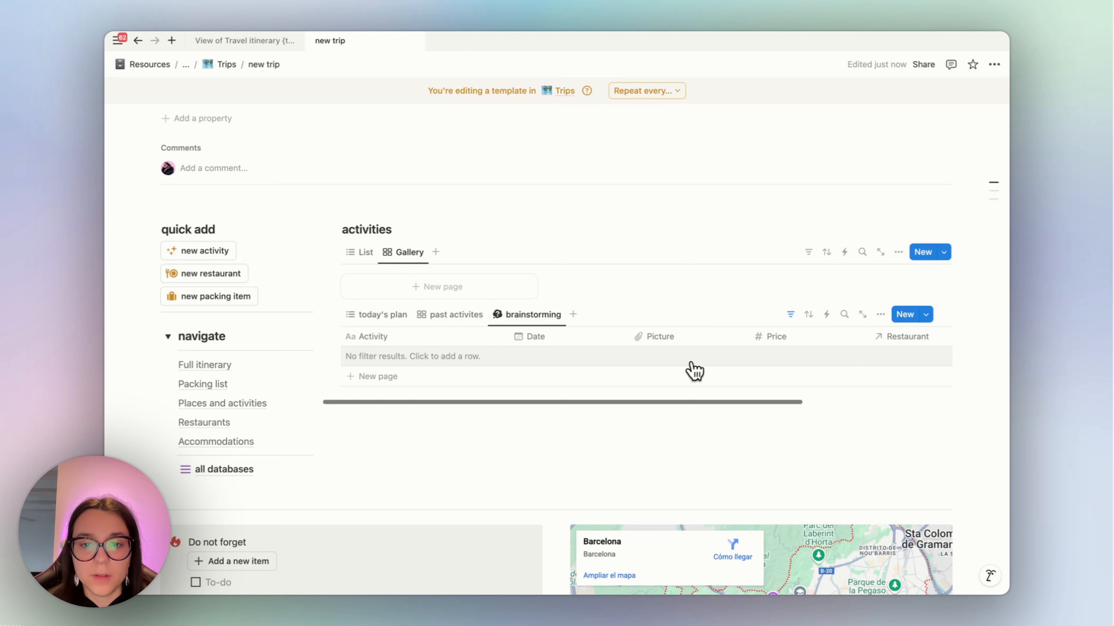
left_click(436, 251)
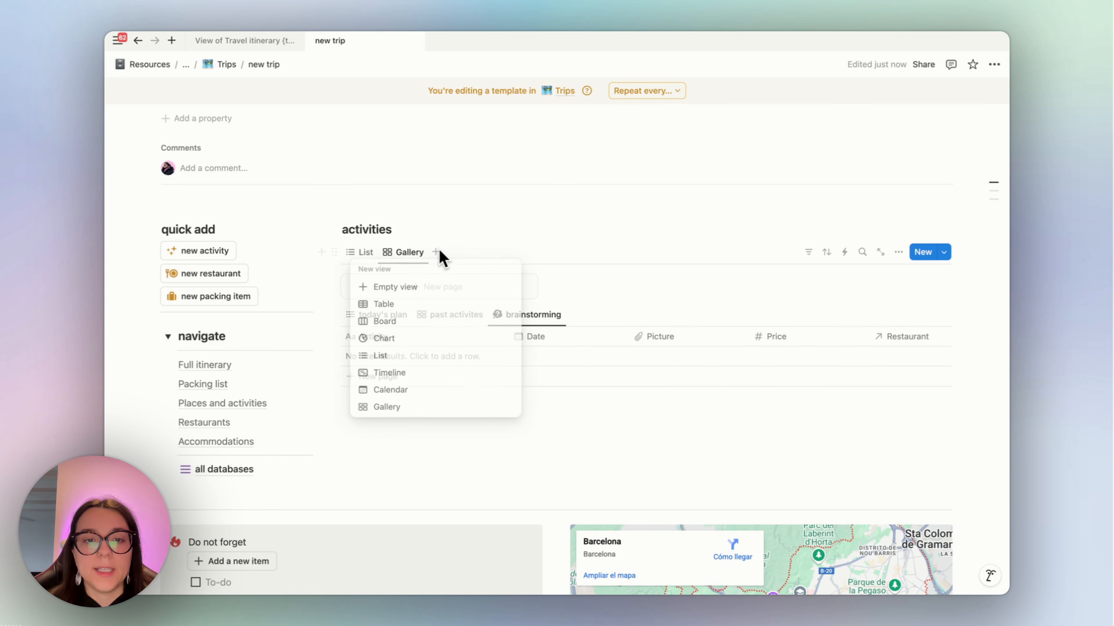
left_click(420, 289)
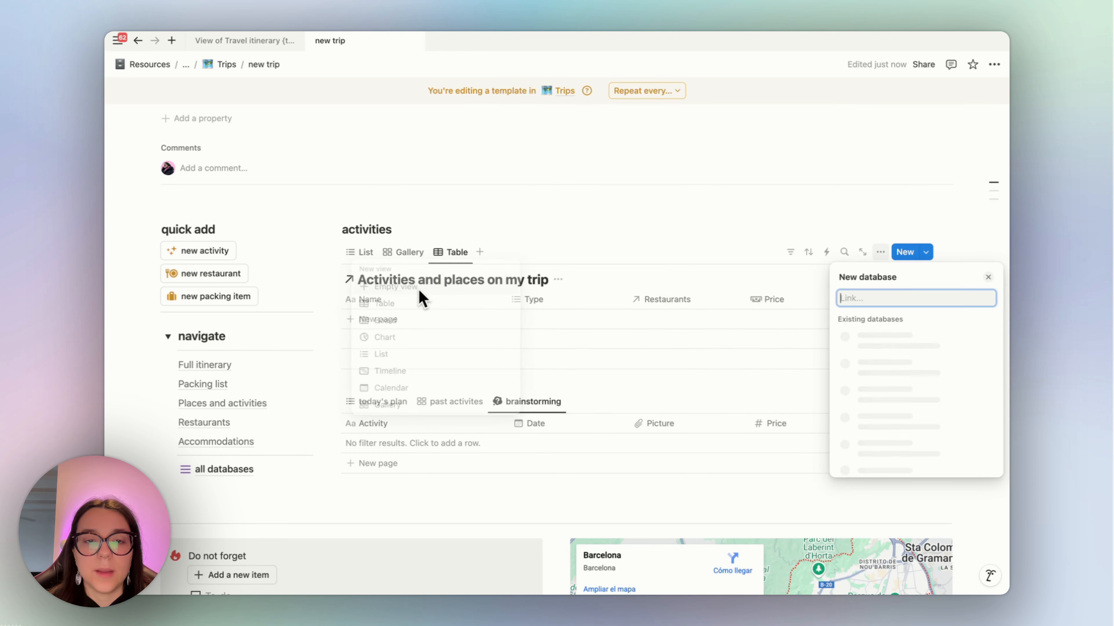
left_click(914, 344)
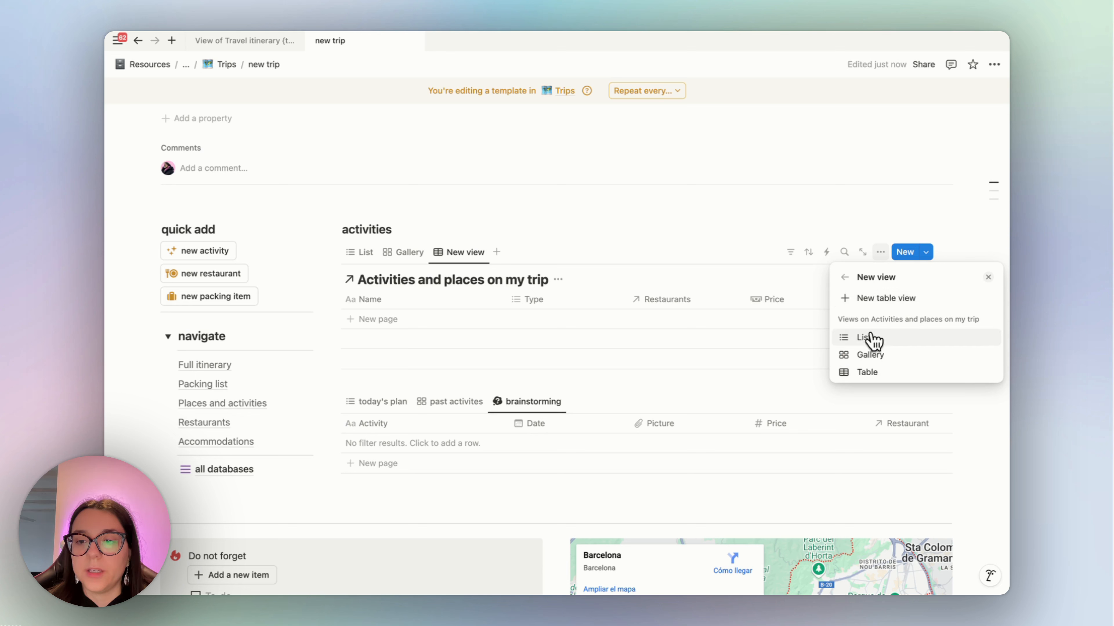
left_click(869, 373)
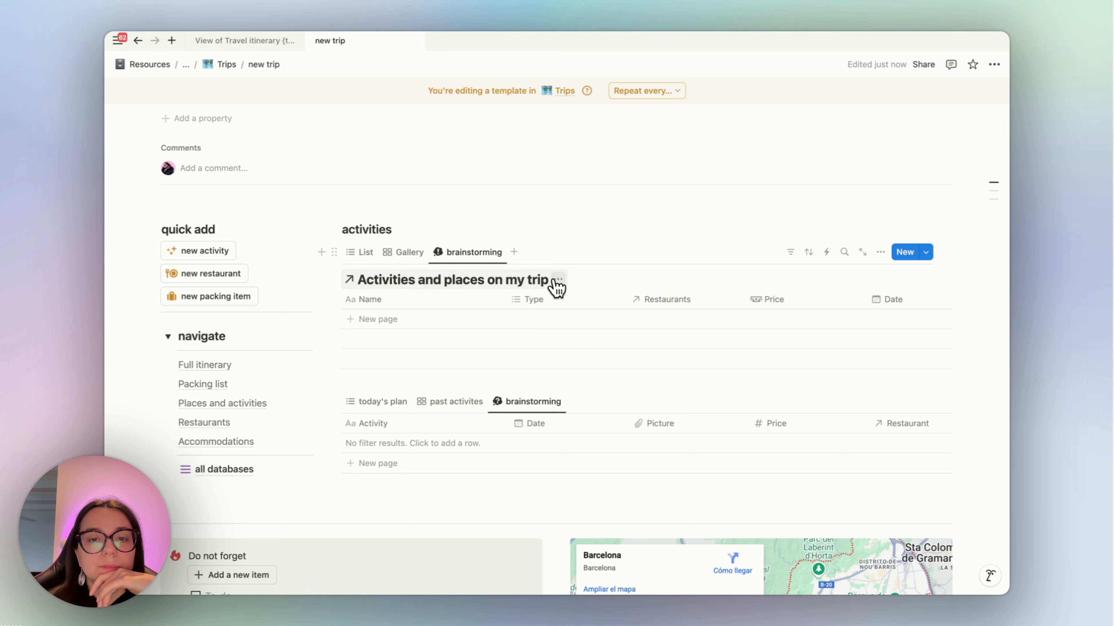
left_click(556, 279)
left_click(562, 340)
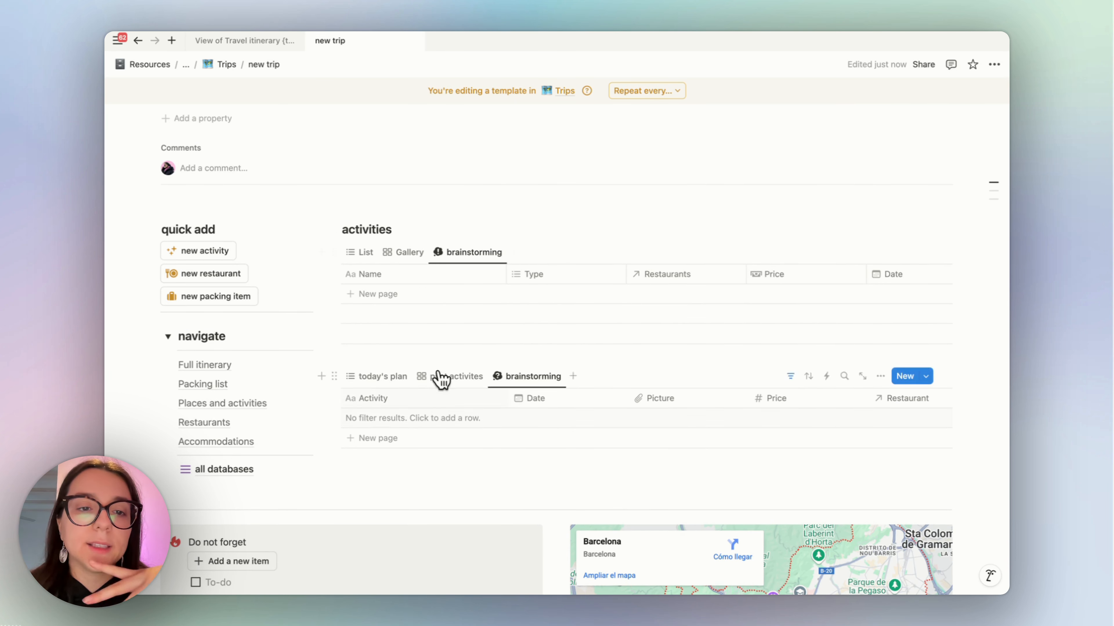
Delete the old linked database block containing the today's plan, past activites and brainstorming views.
left_click(334, 379)
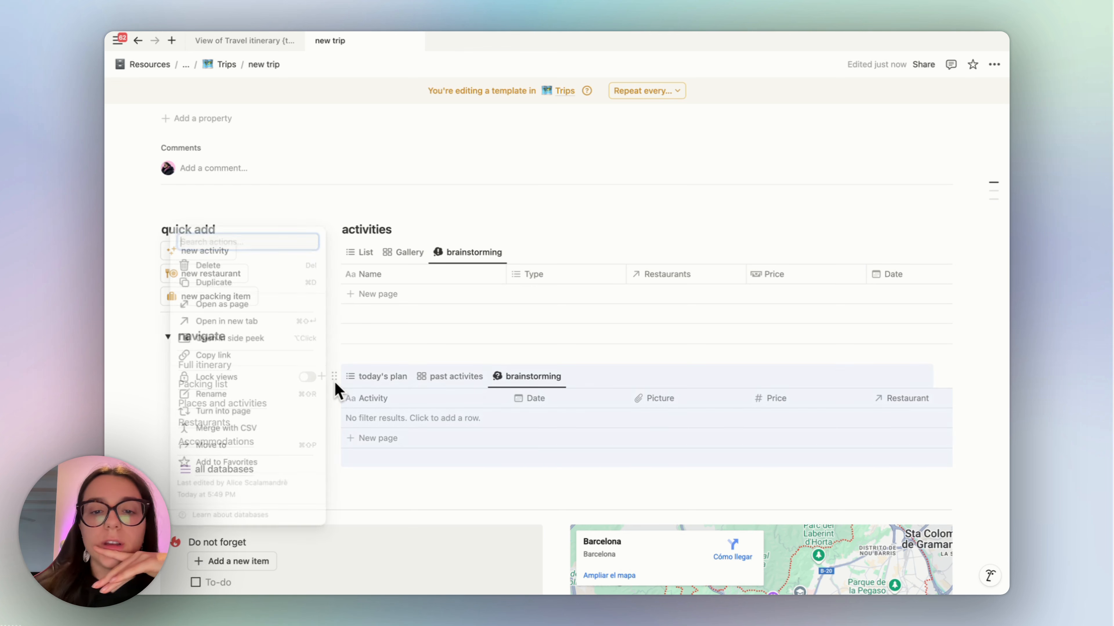
key("Delete")
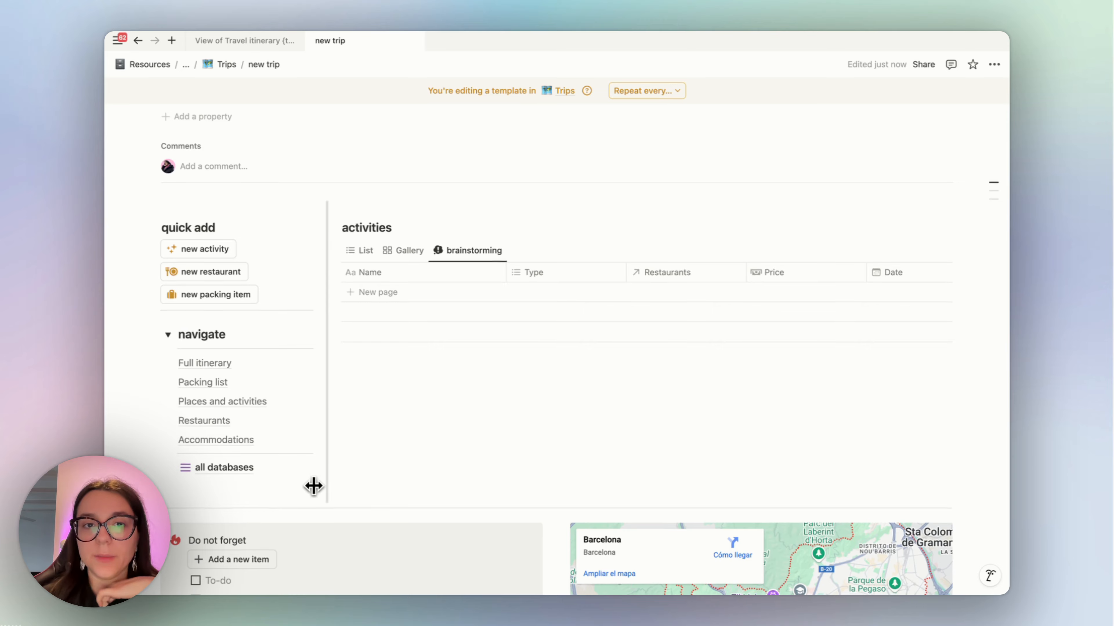
scroll(314, 486, "down", 5)
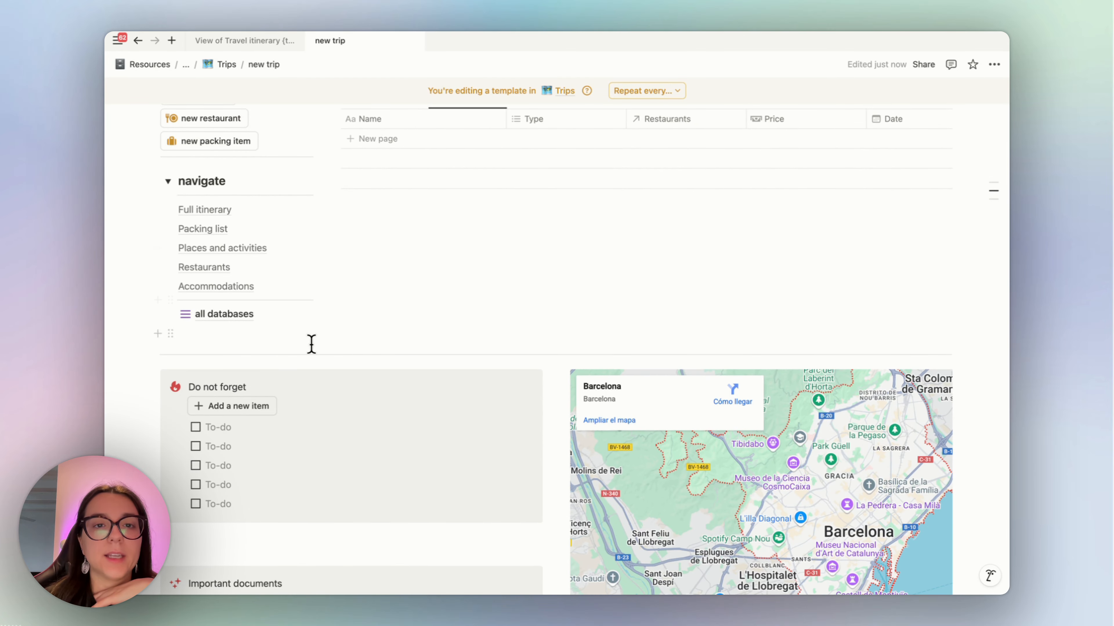
scroll(311, 343, "up", 8)
scroll(311, 344, "down", 2)
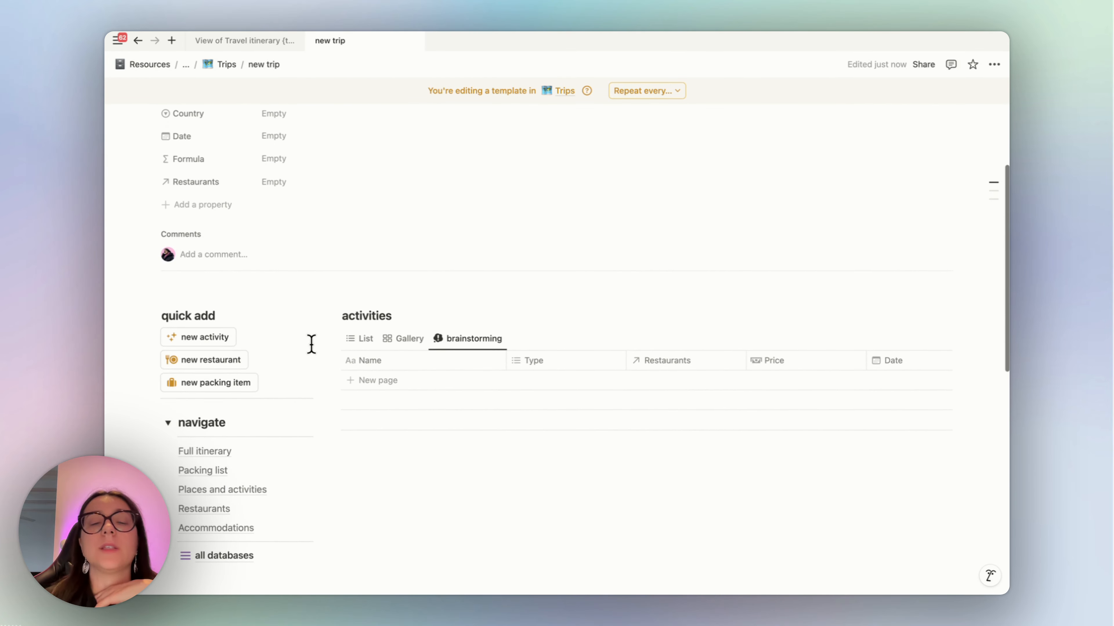
scroll(312, 344, "down", 3)
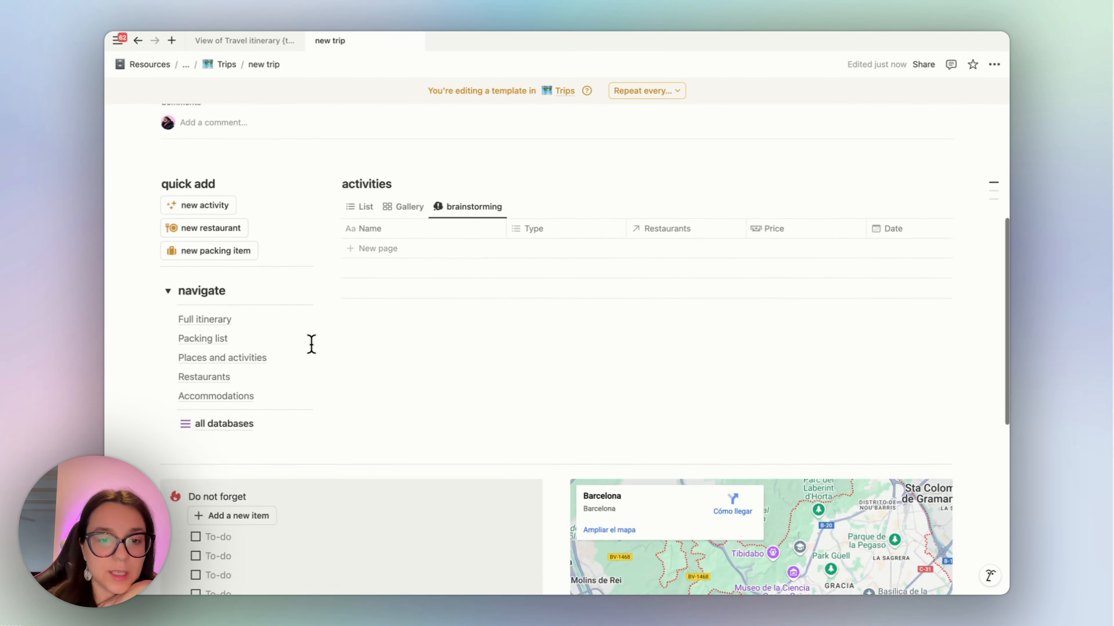
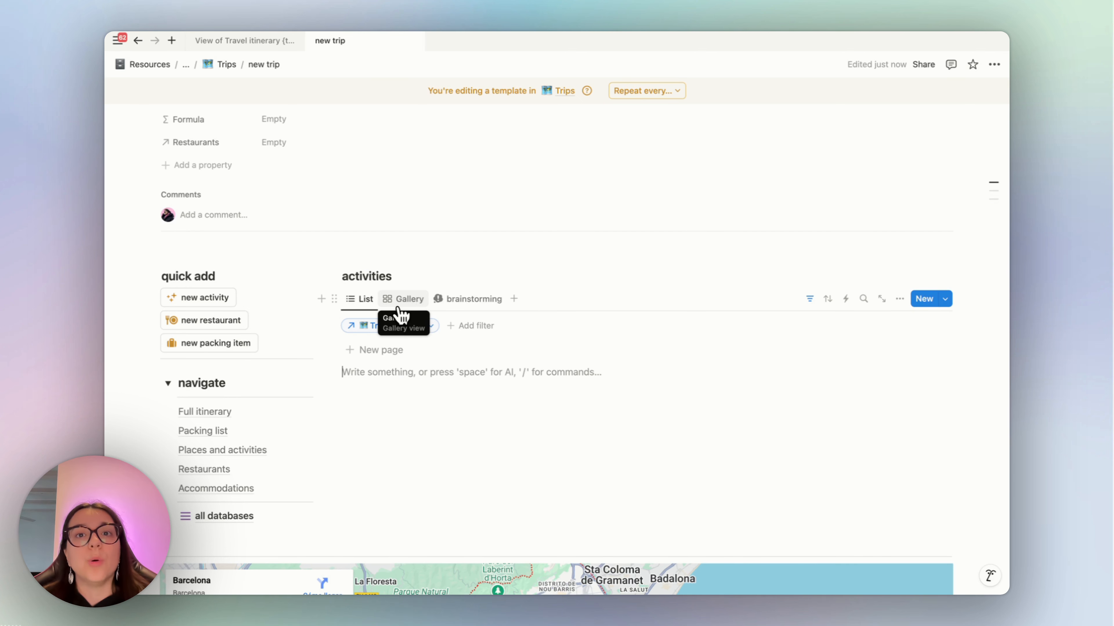
Filter the Gallery view of activities so that Trips contains new trip.
left_click(399, 300)
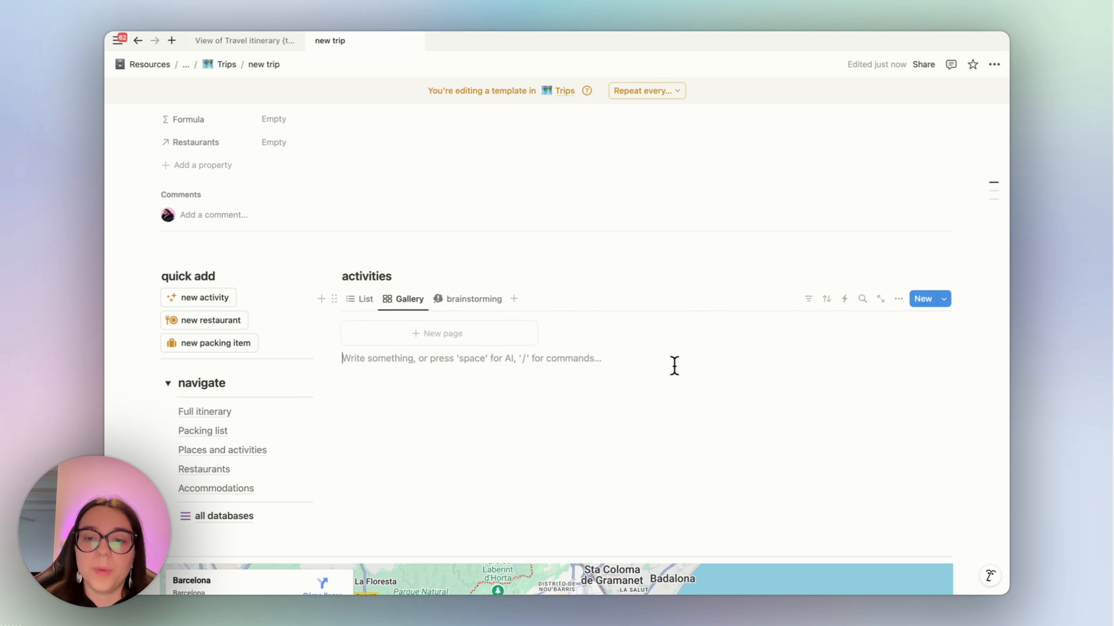
left_click(810, 299)
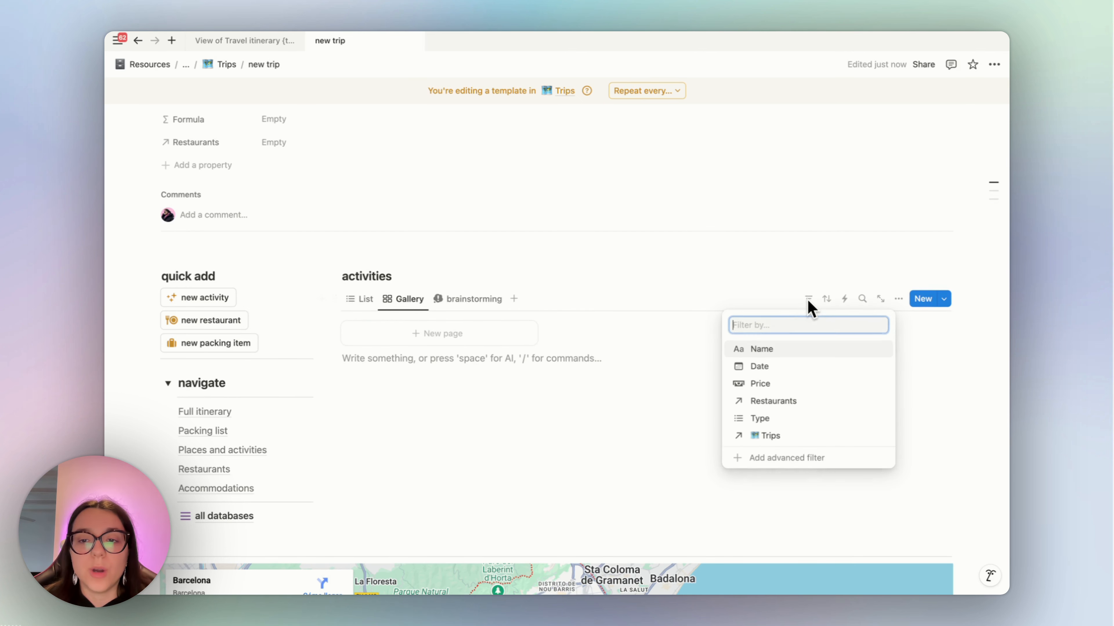
left_click(763, 436)
left_click(346, 388)
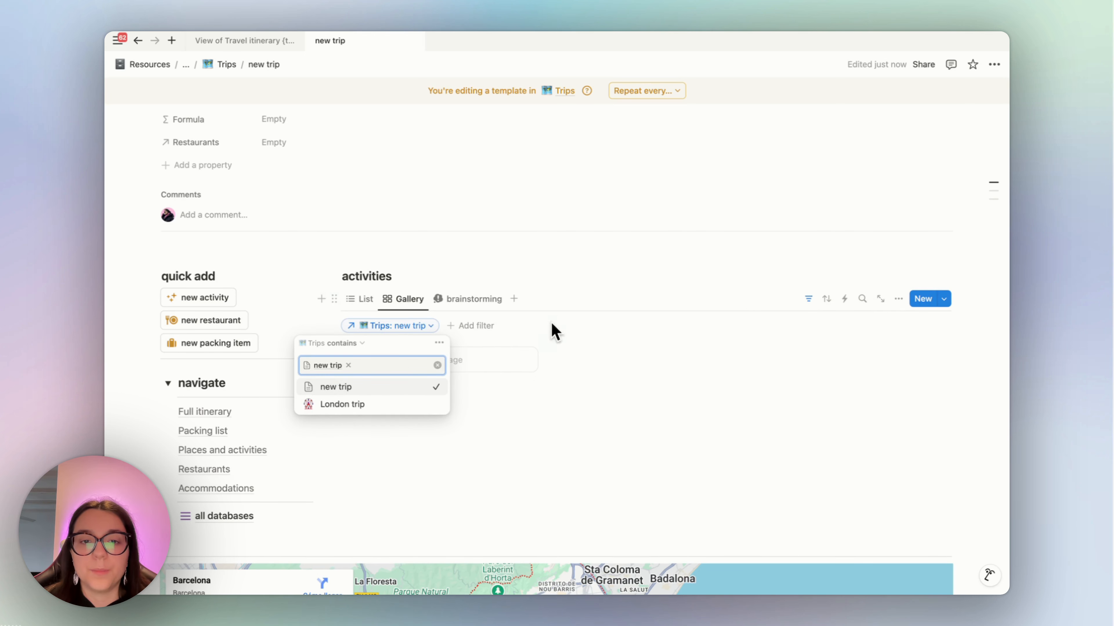
key("Escape")
Filter the brainstorming view of activities so that Trips contains new trip.
left_click(474, 300)
left_click(794, 300)
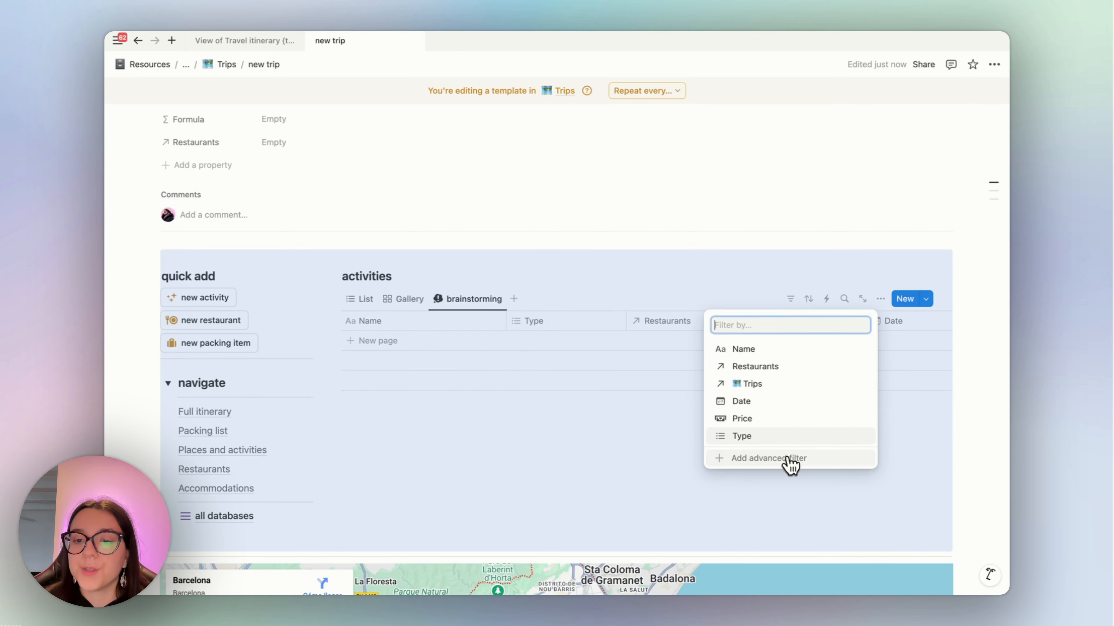
left_click(780, 394)
left_click(380, 387)
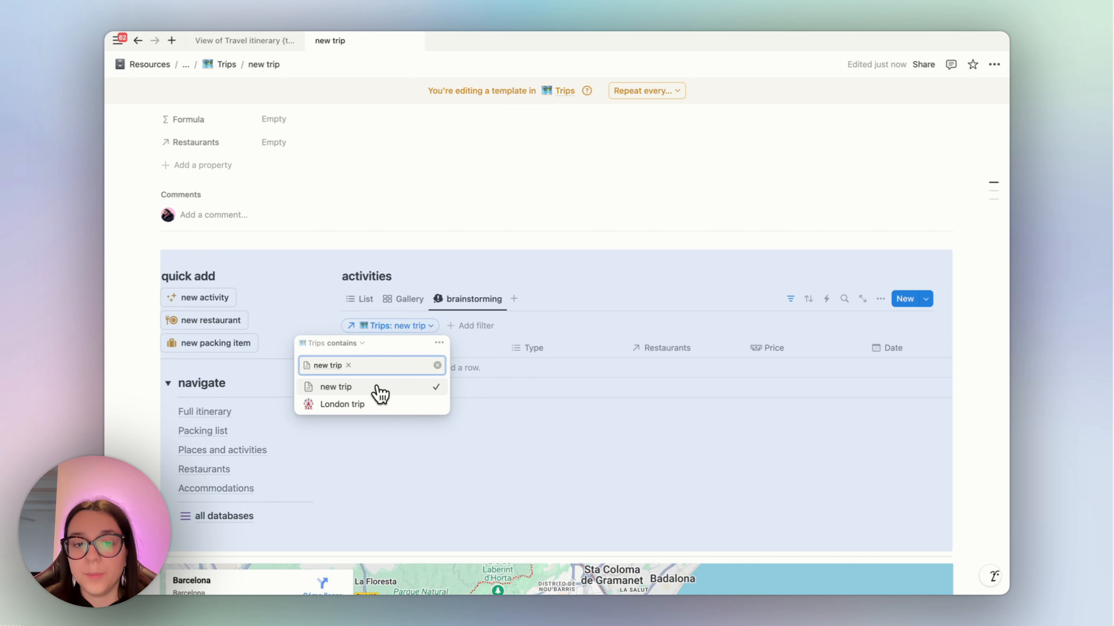
left_click(560, 276)
Return to the Trips database and set the new trip template as default for all its views.
scroll(562, 280, "up", 5)
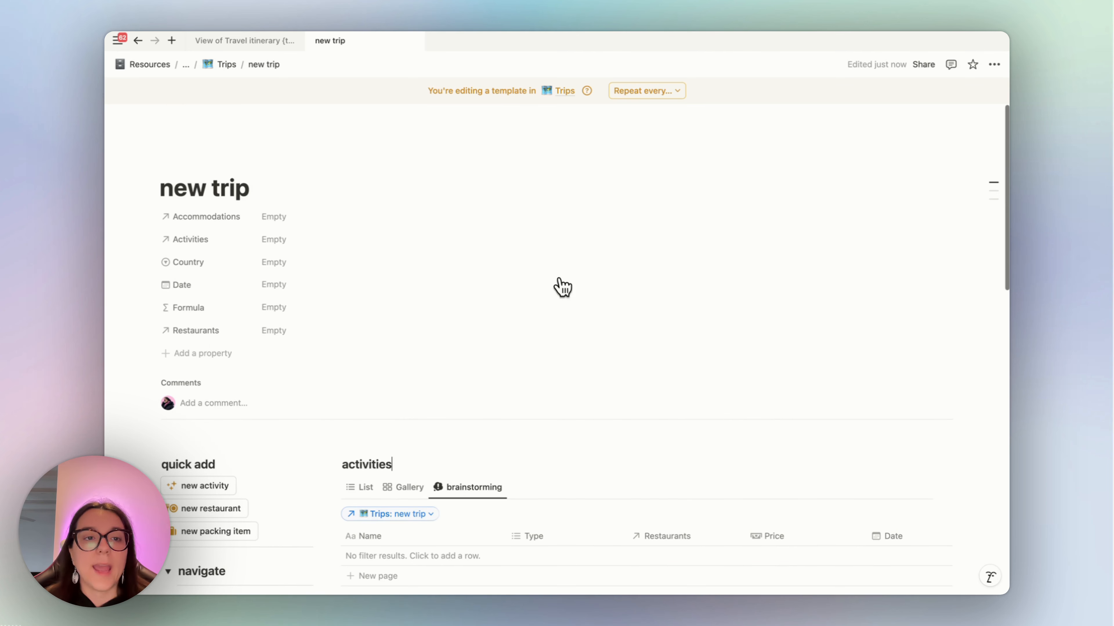
left_click(205, 65)
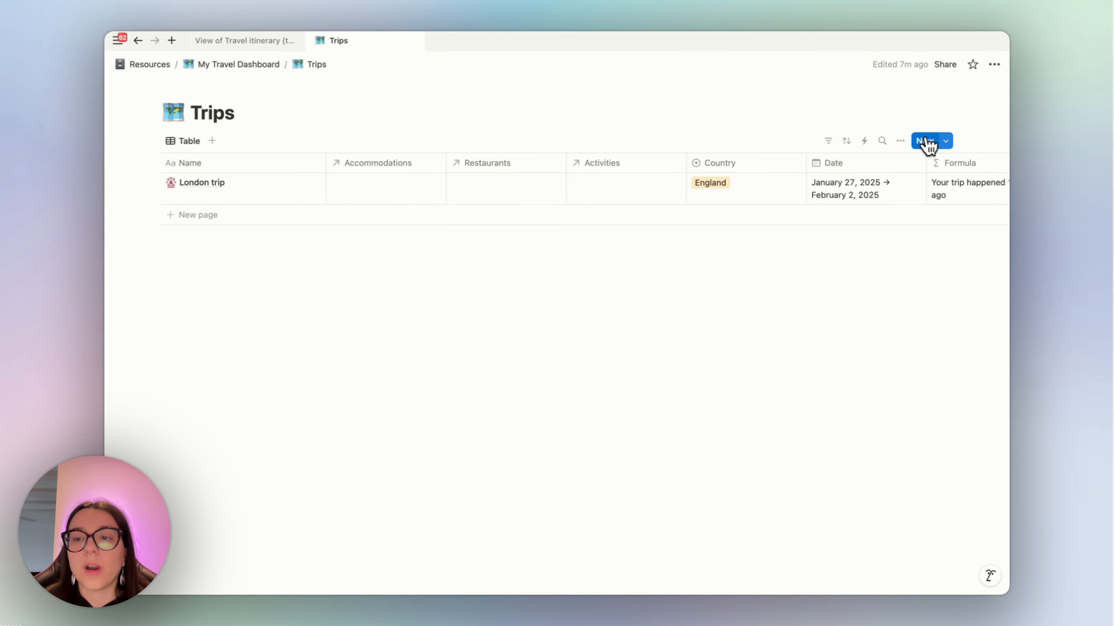
left_click(946, 141)
left_click(990, 183)
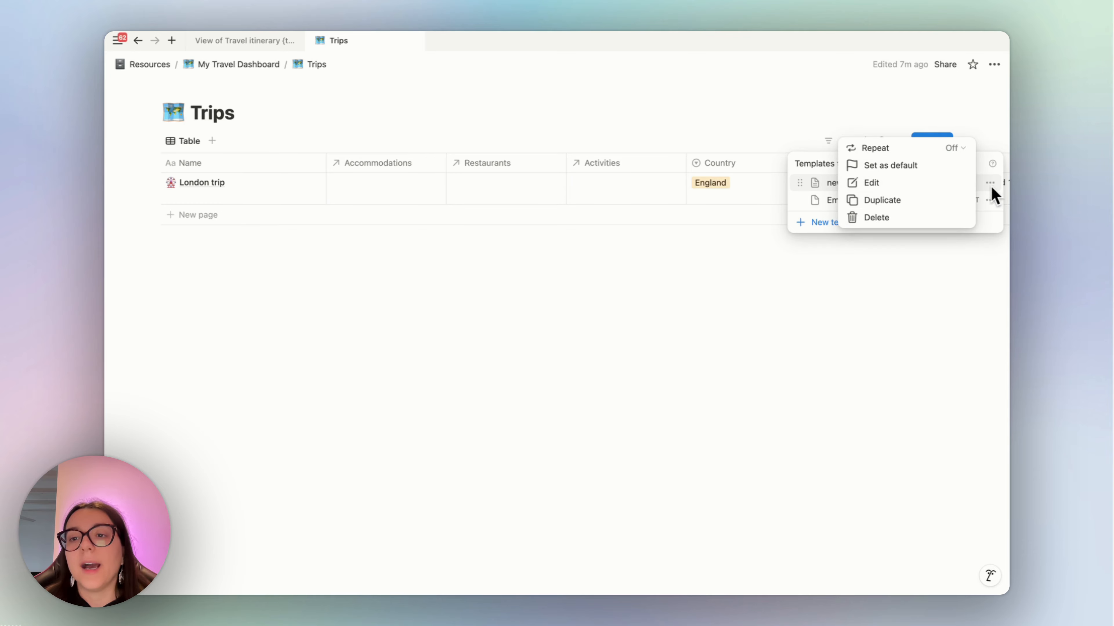
left_click(920, 166)
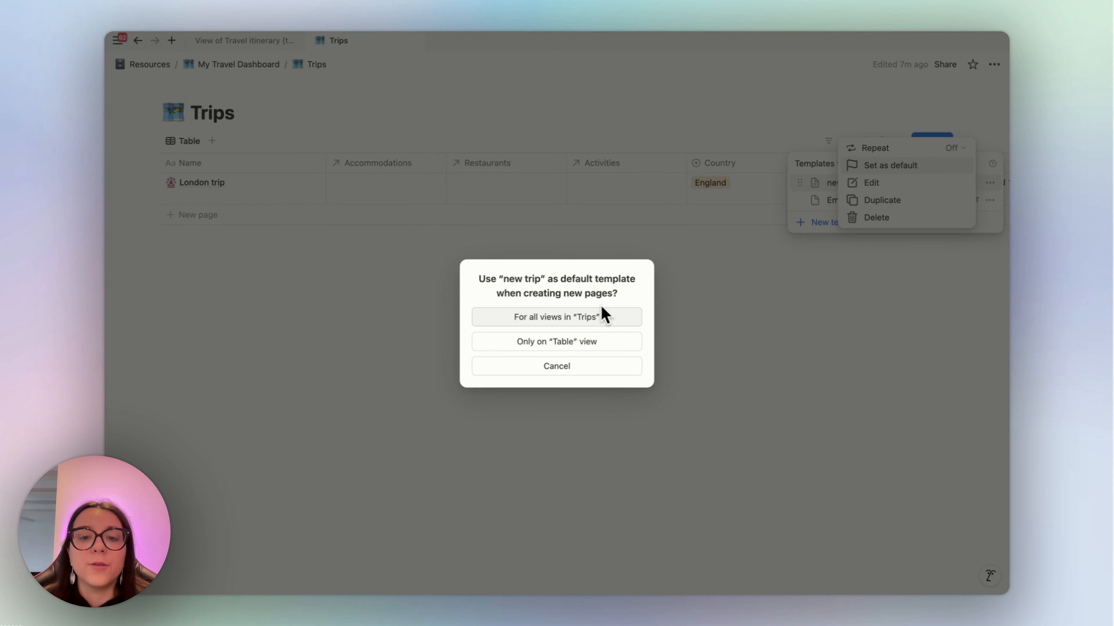
left_click(608, 320)
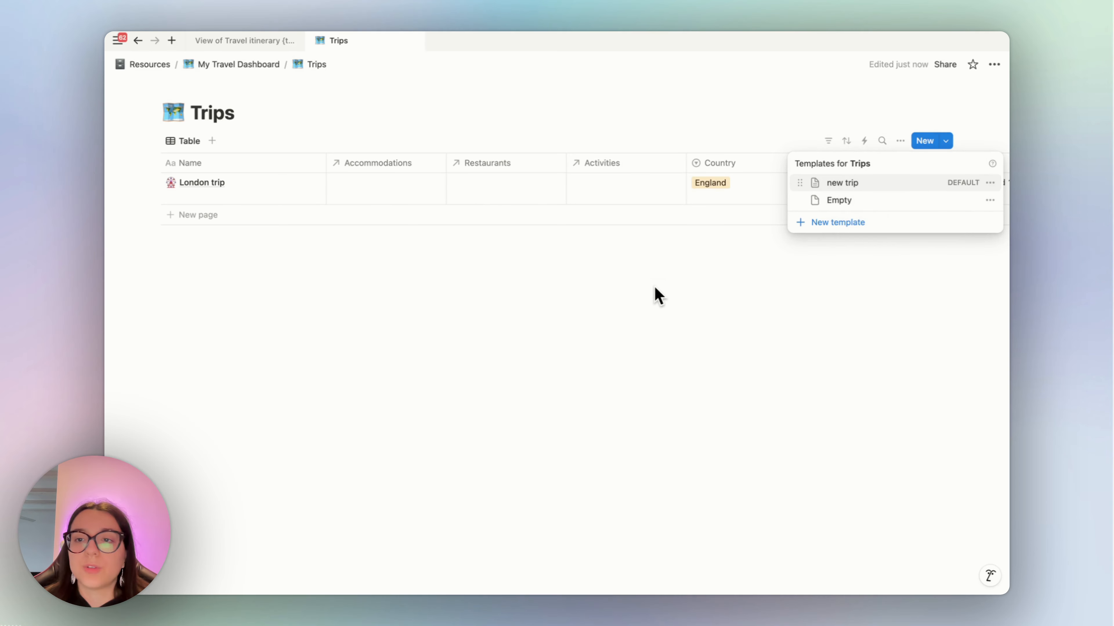
Create a trip from the default template, open it as a full page and add a new activity titled "go to the beach".
left_click(924, 141)
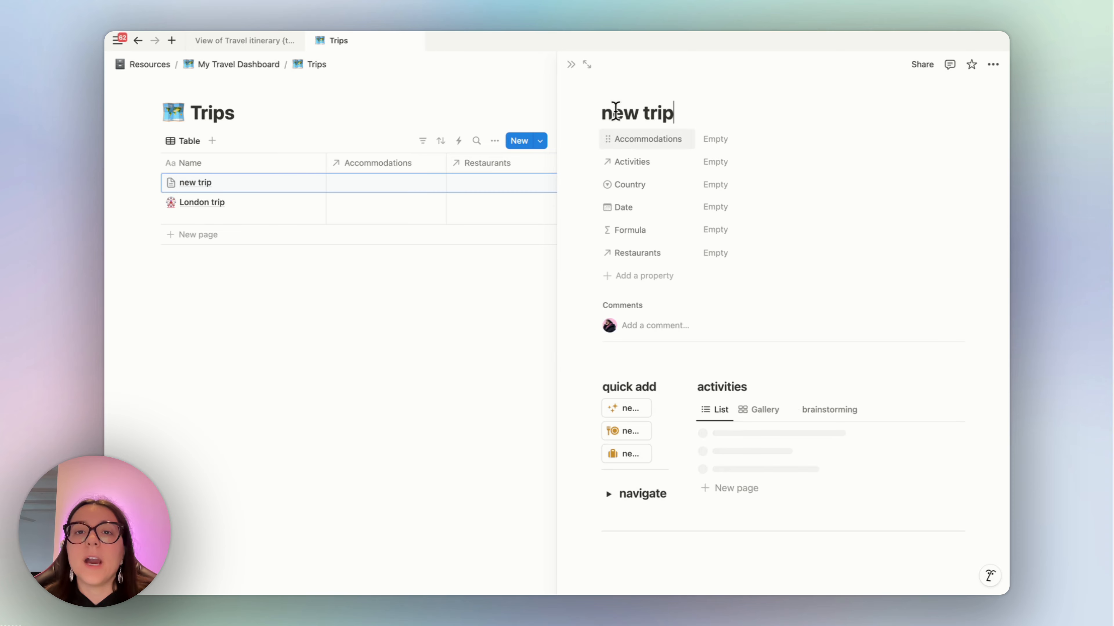
left_click(587, 65)
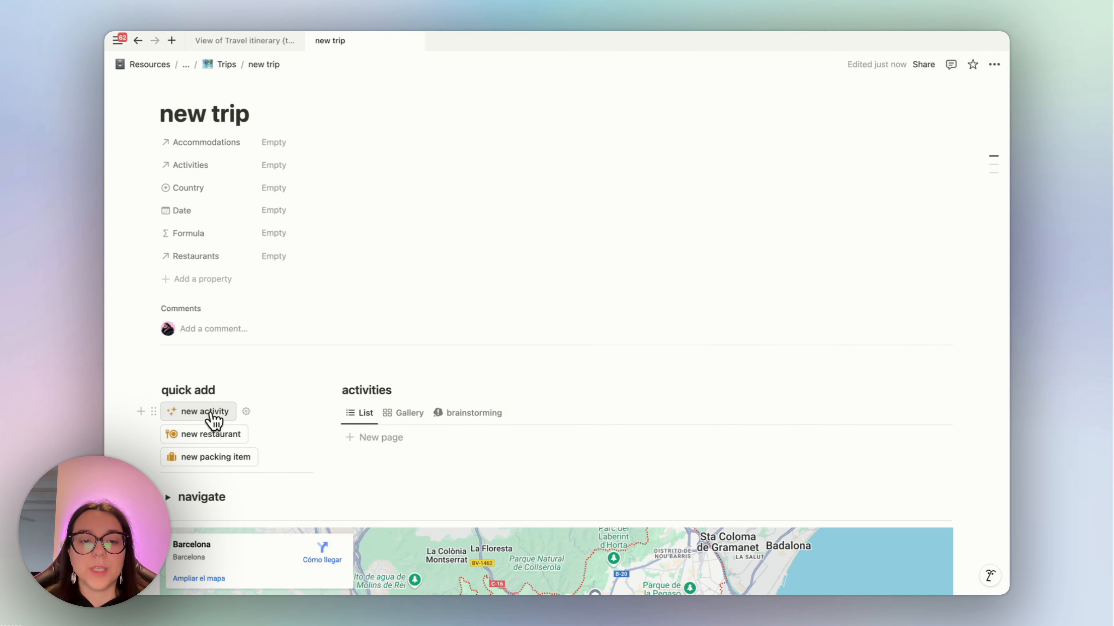
left_click(210, 414)
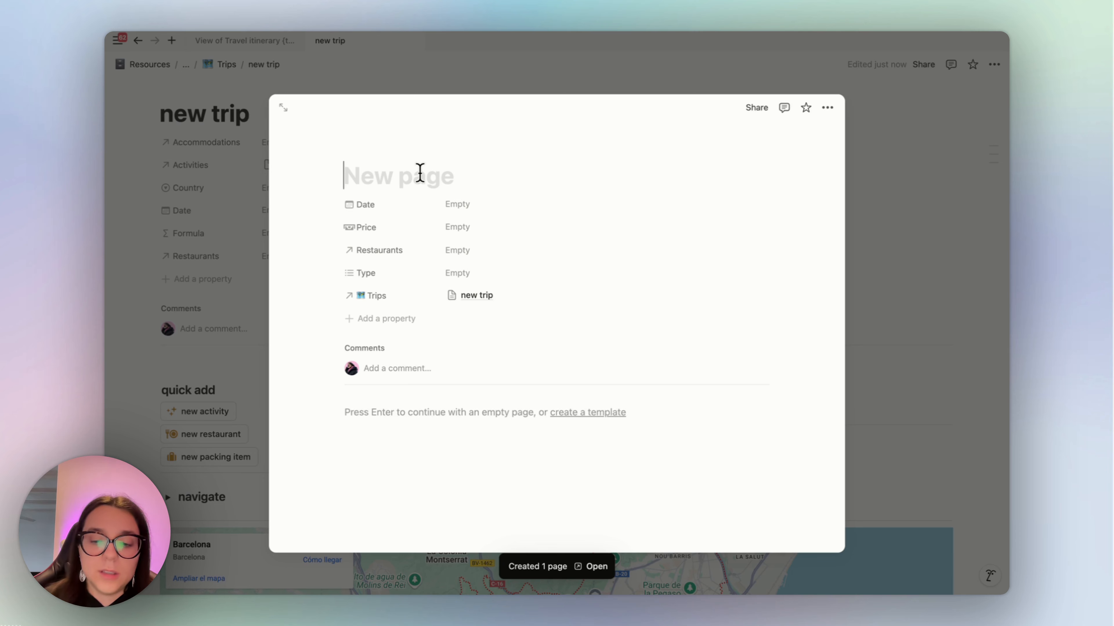
type("go t")
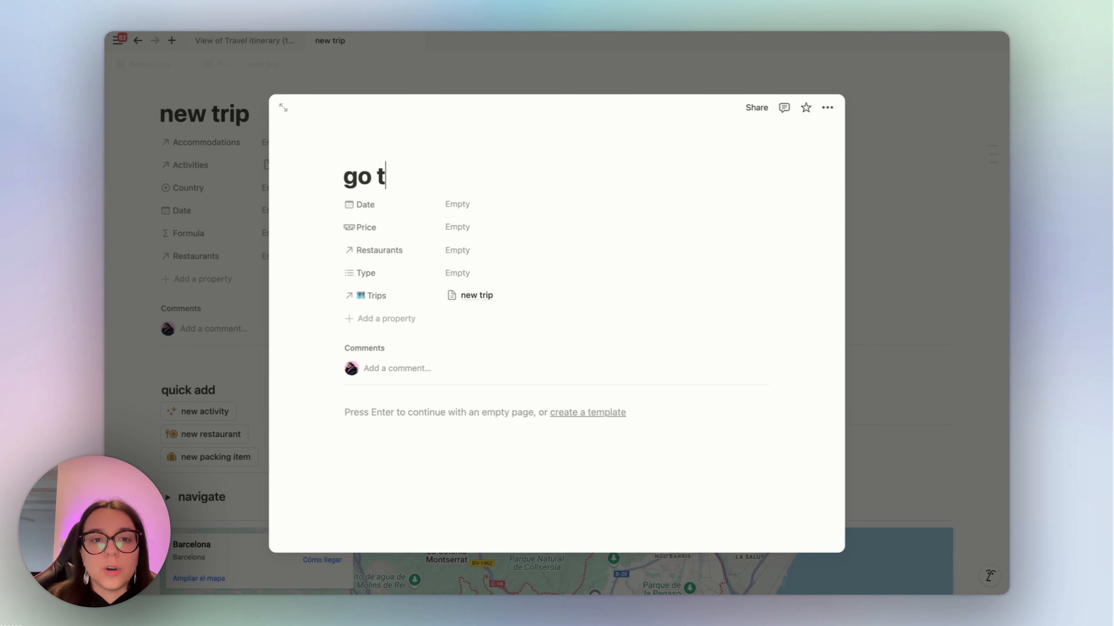
type("o the beach")
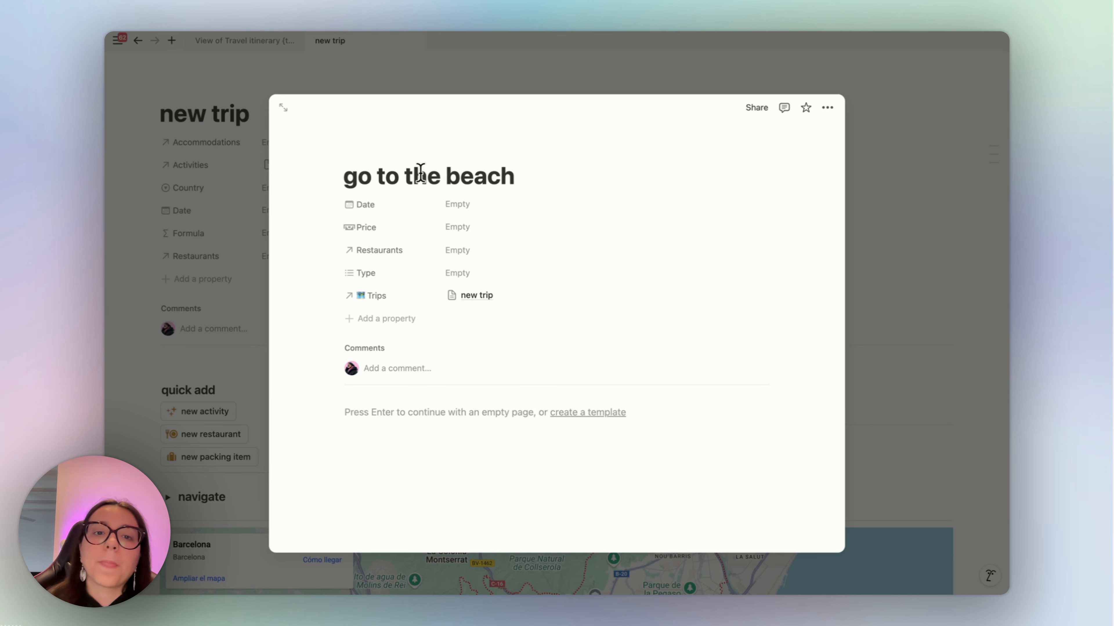
Close the beach activity and check the activities list on the new trip page.
left_click(870, 261)
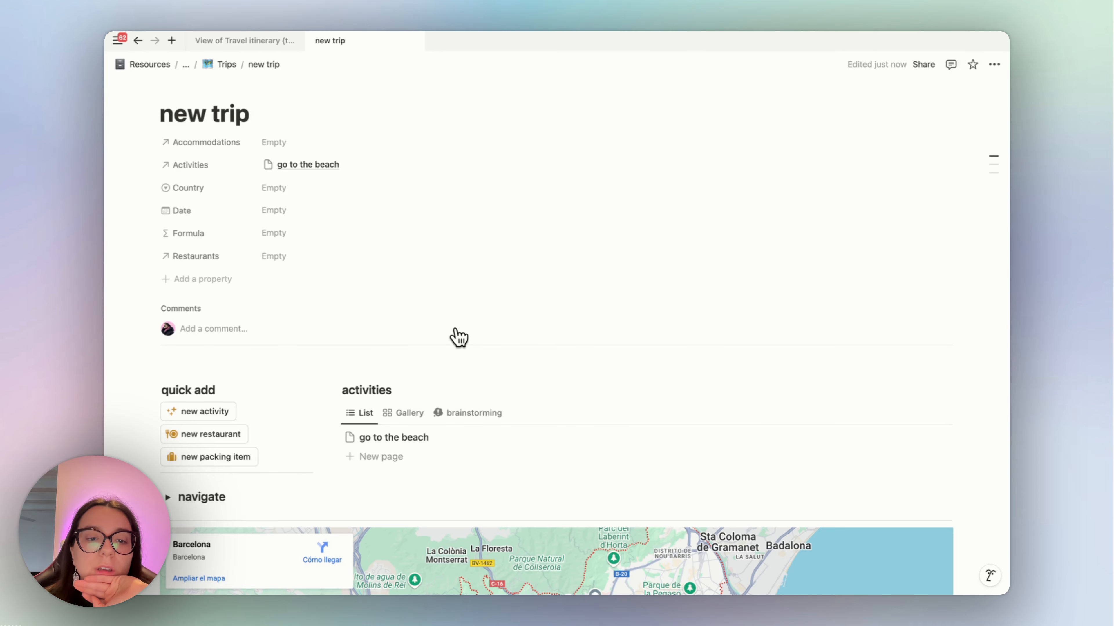
scroll(456, 336, "down", 4)
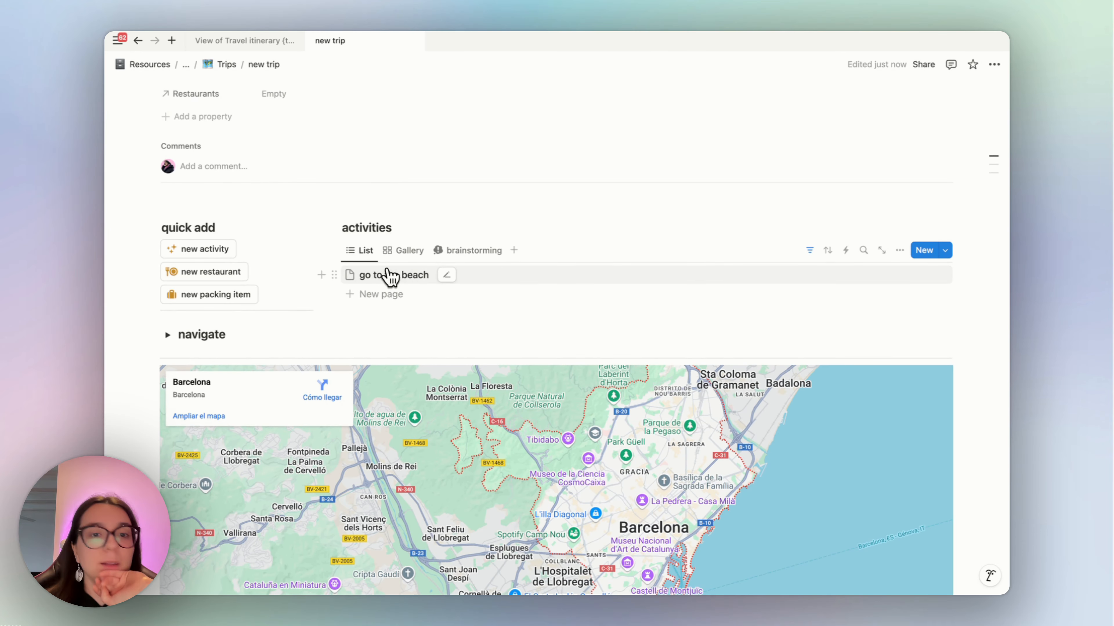
scroll(350, 109, "up", 10)
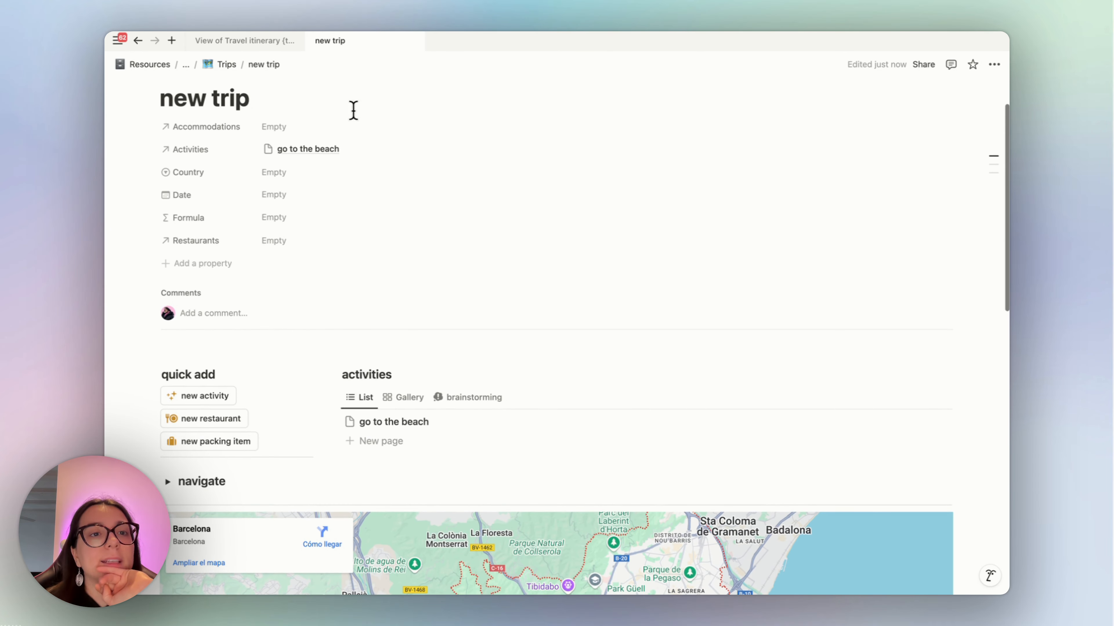
Open London trip from the Trips database, apply the new trip template to it and open it as a full page.
left_click(224, 65)
left_click(307, 202)
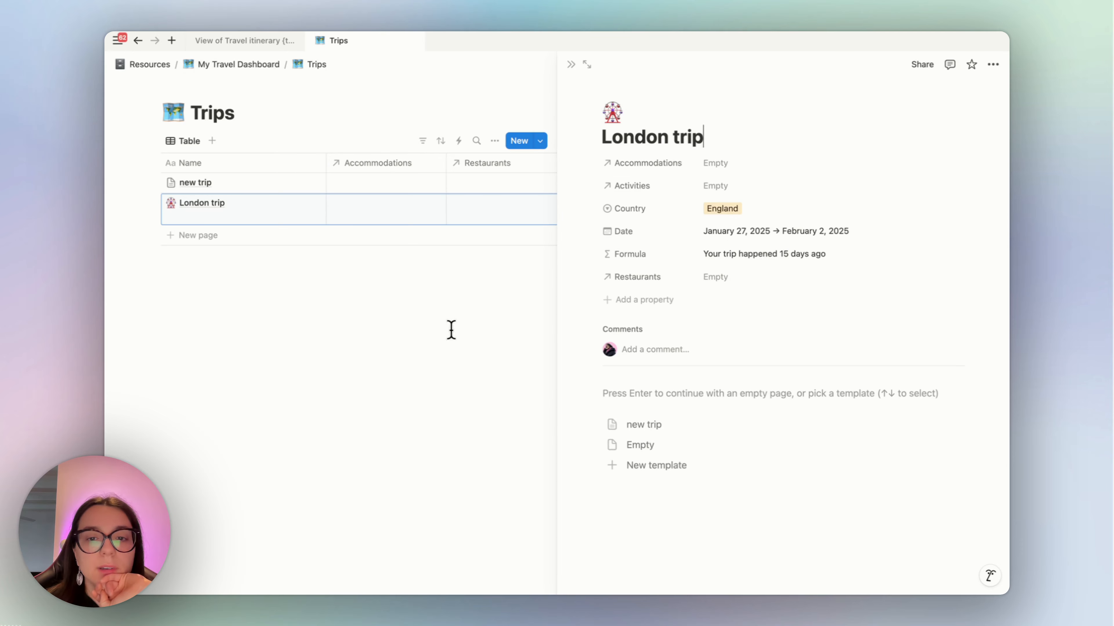
left_click(632, 425)
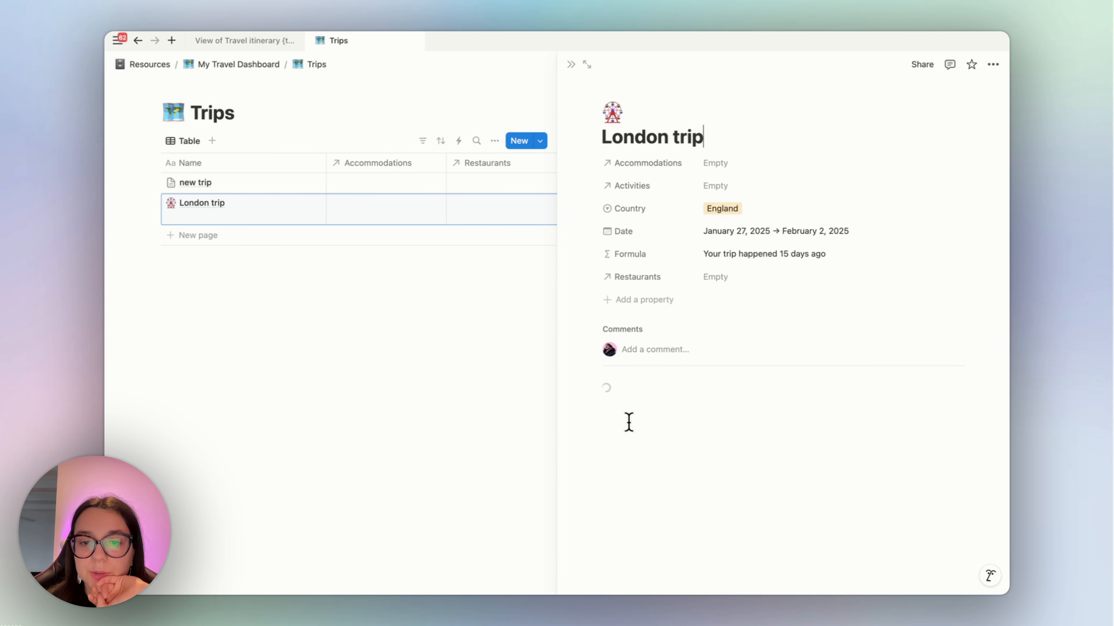
left_click(587, 65)
Check the England trip's activities section and rename the page as "London trip".
scroll(634, 436, "down", 3)
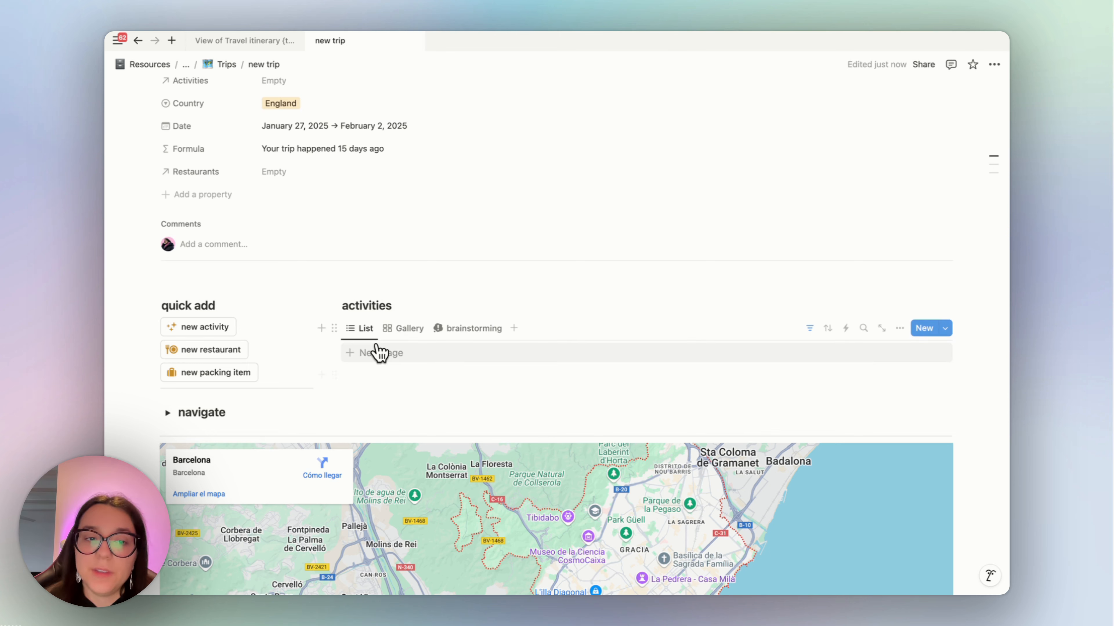
scroll(456, 395, "up", 3)
scroll(285, 166, "up", 1)
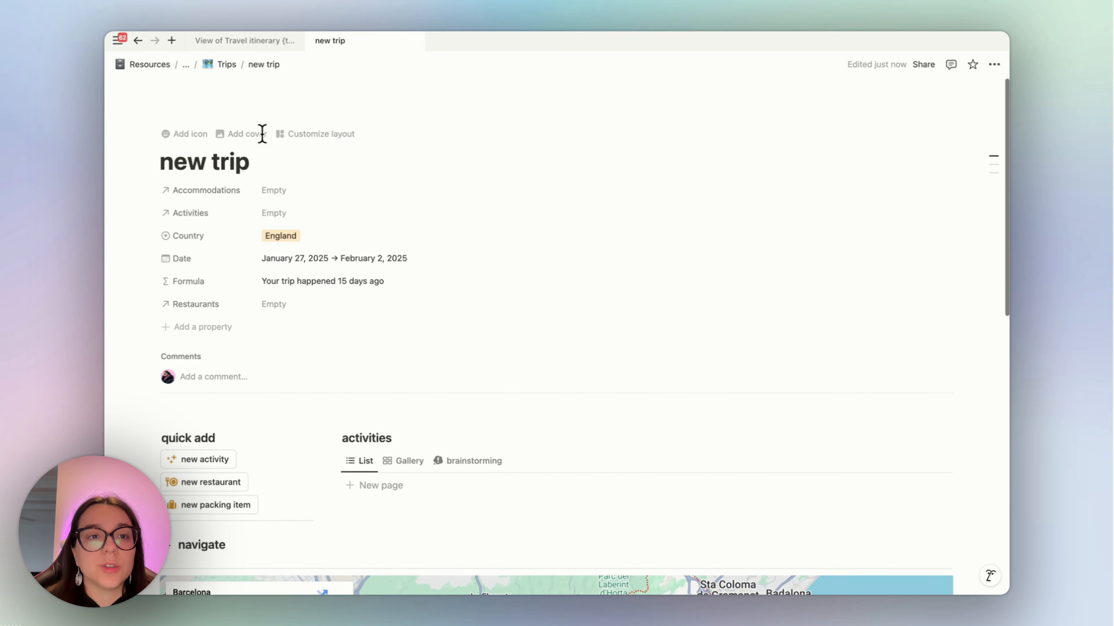
left_click_drag(252, 164, 103, 162)
type("London trip")
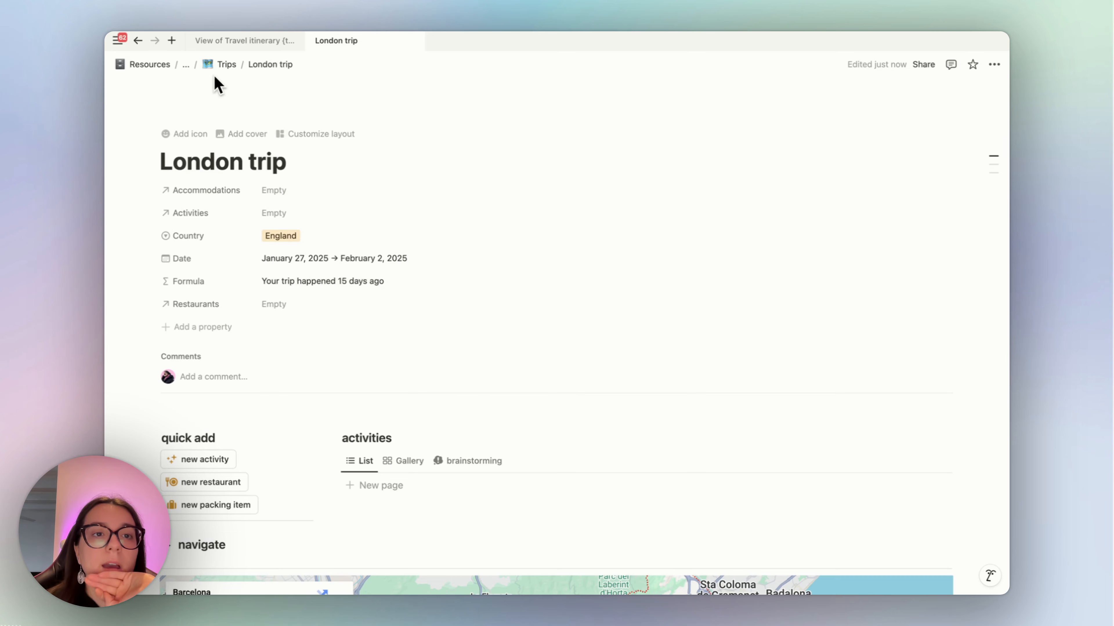
Return to the Trips database and preview the new trip entry to compare it with London trip.
left_click(222, 66)
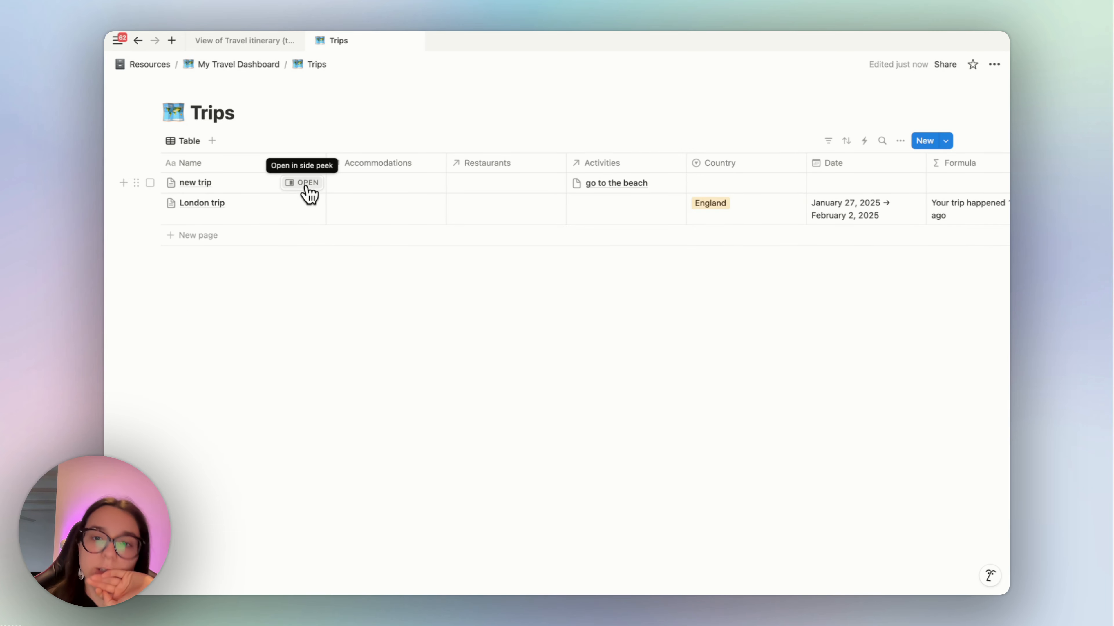
left_click(307, 183)
left_click(484, 301)
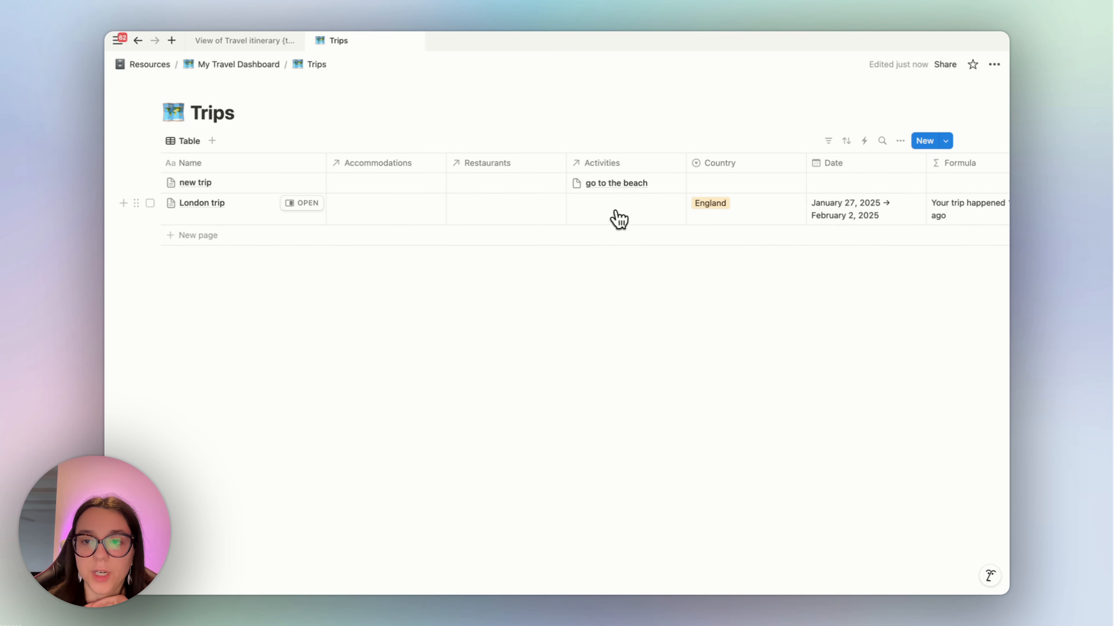
Go back to My Travel Dashboard and review its trips, restaurants and accommodations databases.
left_click(218, 66)
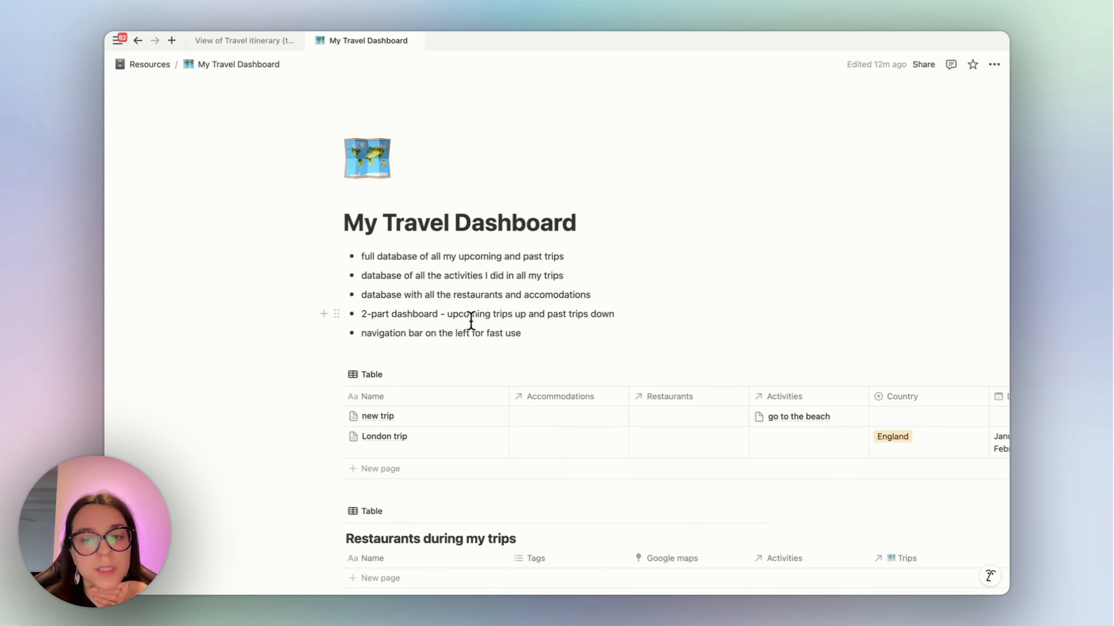
scroll(471, 320, "down", 5)
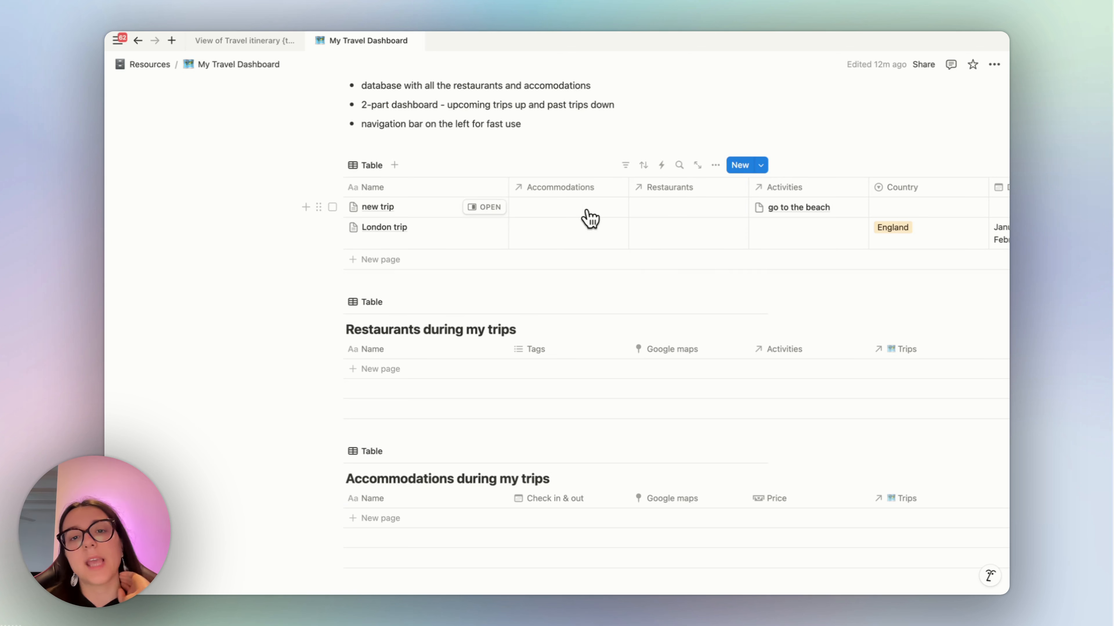
scroll(584, 215, "right", 3)
scroll(576, 217, "left", 3)
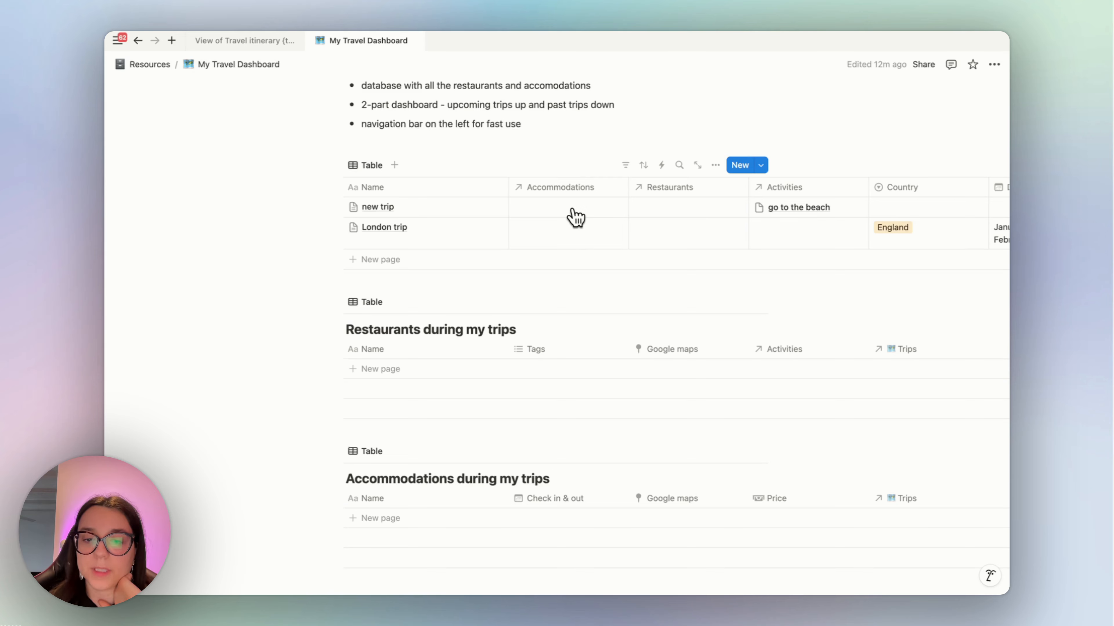
scroll(575, 217, "down", 2)
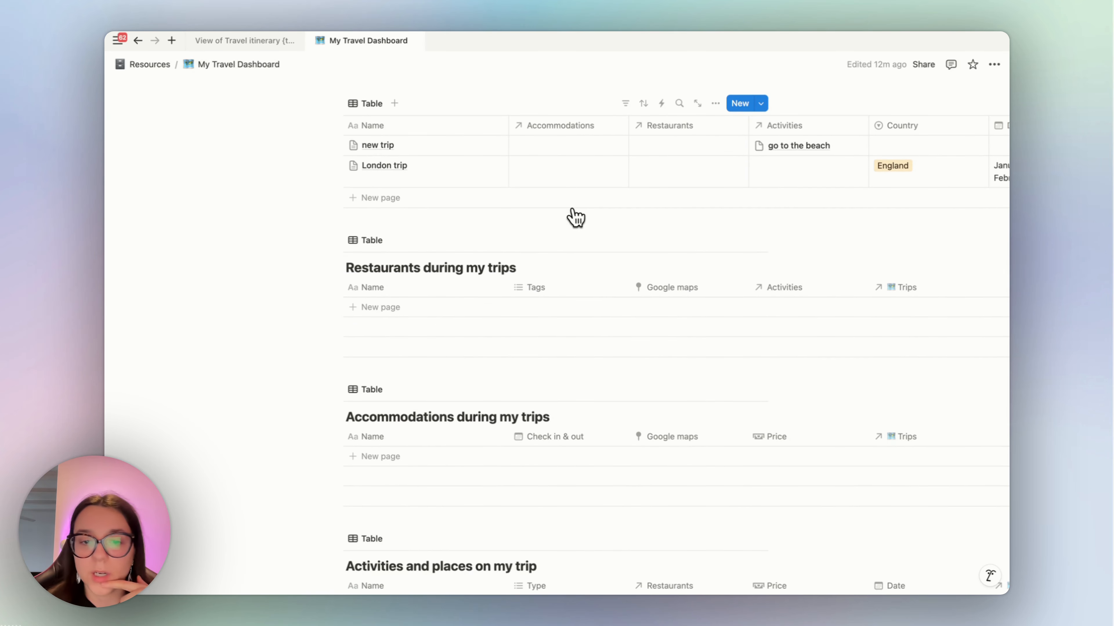
scroll(576, 217, "up", 3)
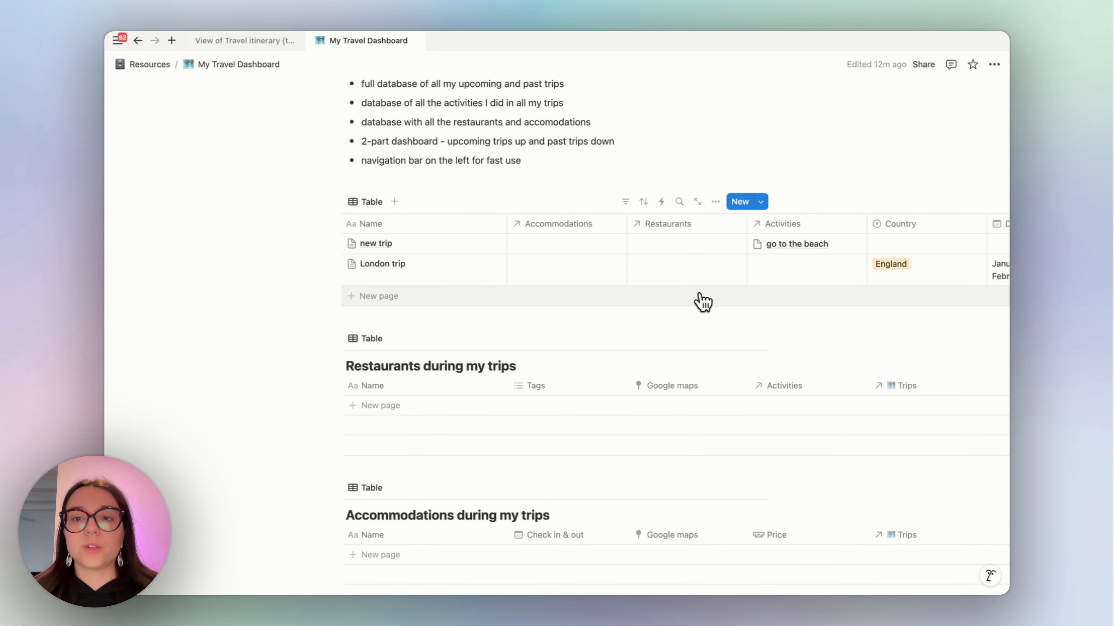
scroll(702, 302, "up", 3)
scroll(702, 301, "down", 1)
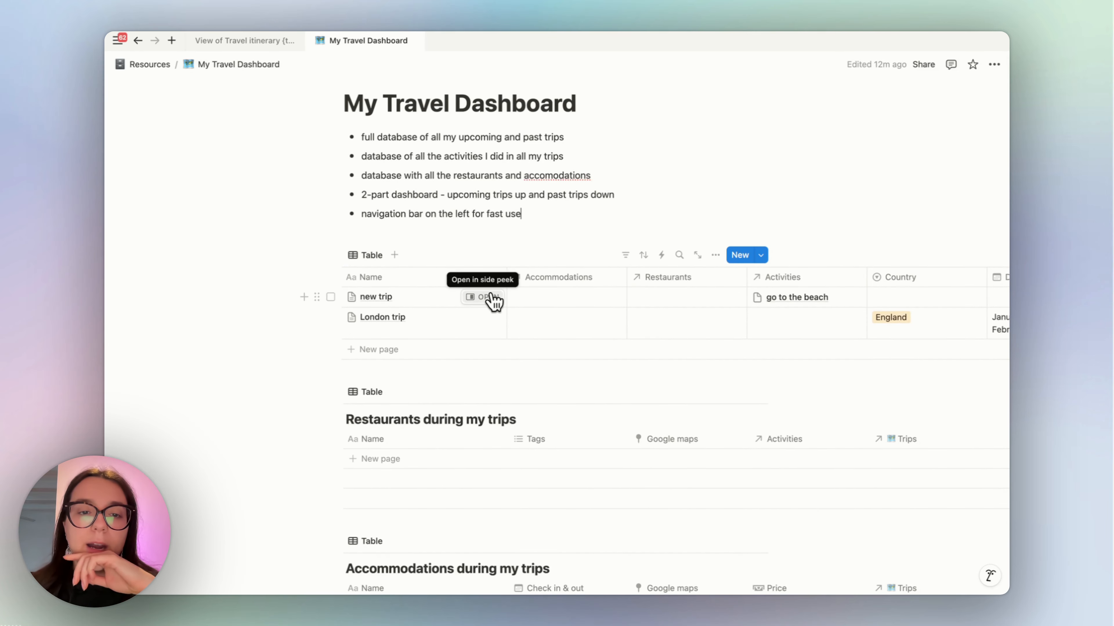
Preview the new trip from the dashboard, expand its navigate toggle and widen the quick add column.
left_click(485, 298)
scroll(763, 270, "down", 3)
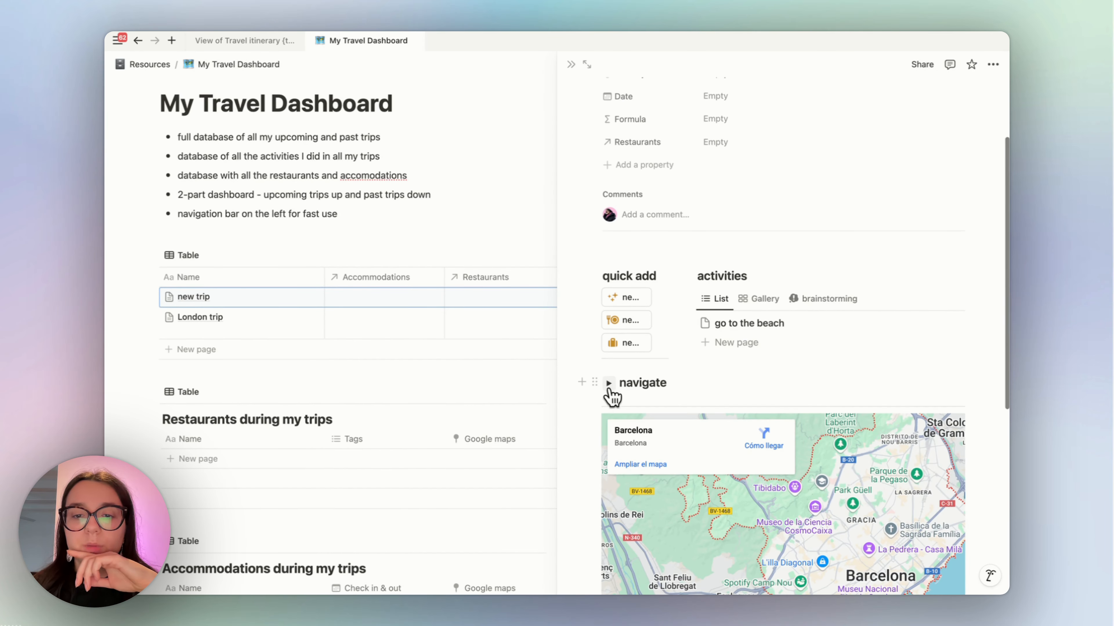
left_click(608, 384)
scroll(666, 393, "down", 4)
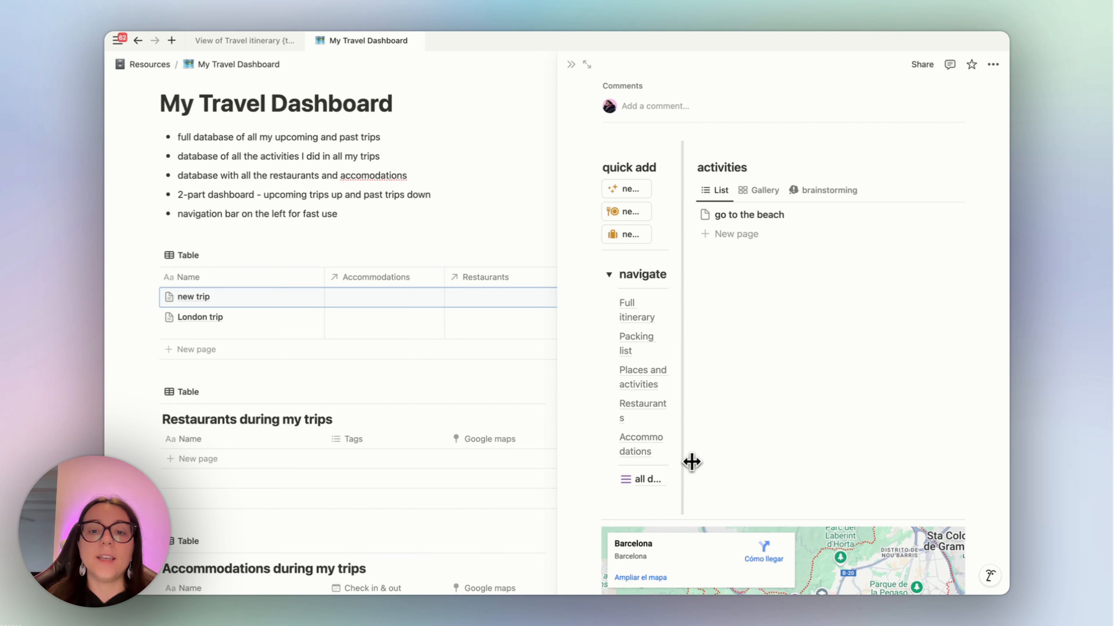
left_click_drag(682, 402, 783, 391)
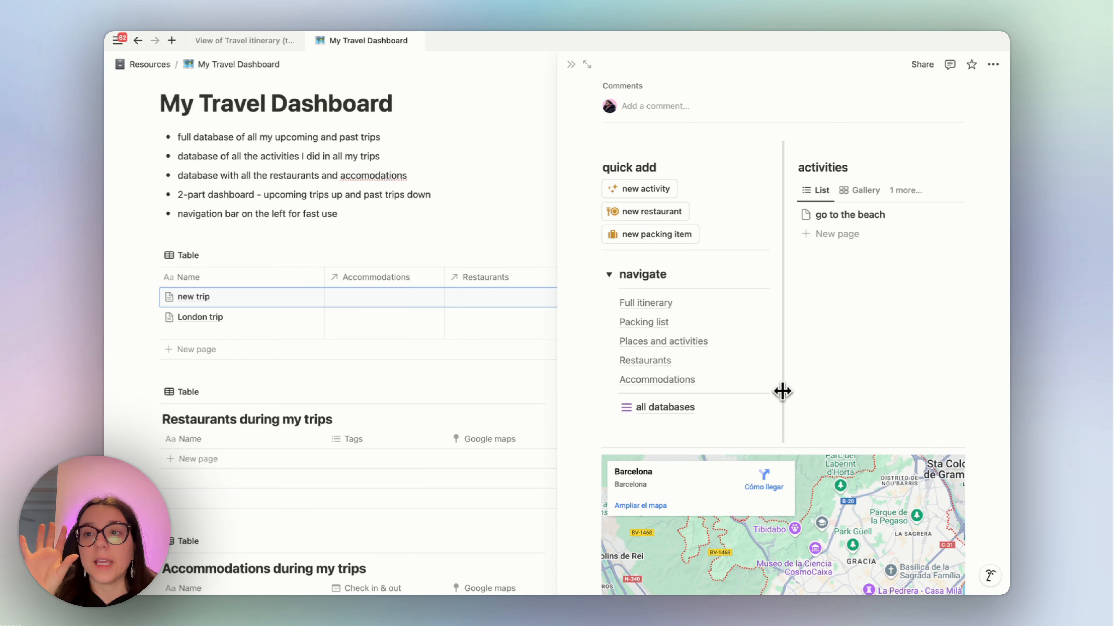
left_click_drag(783, 391, 731, 388)
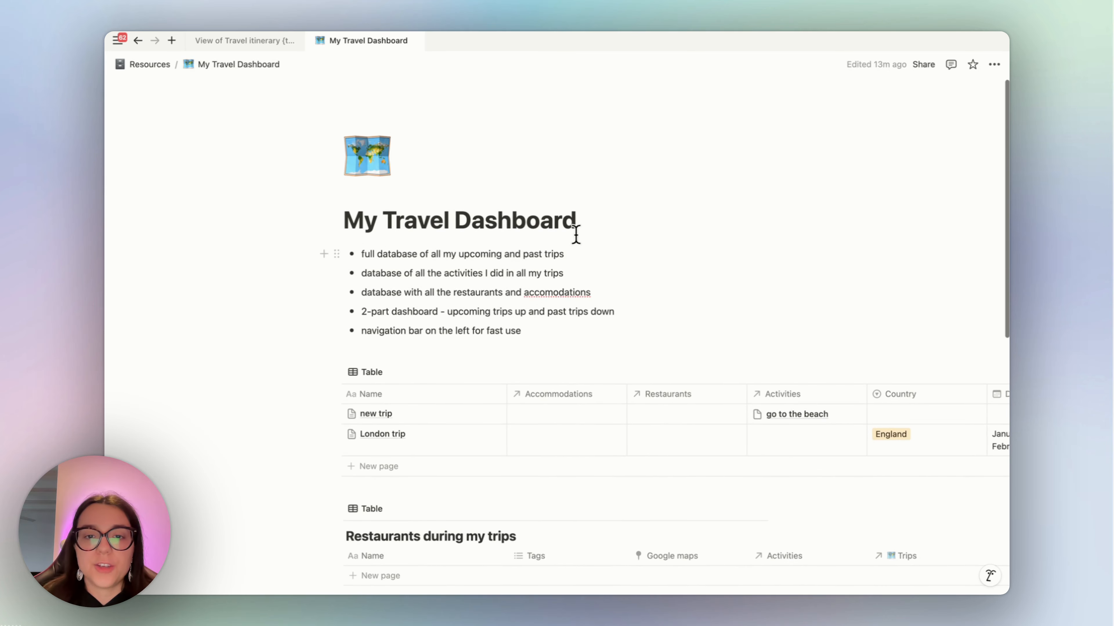
left_click(578, 225)
key("Return")
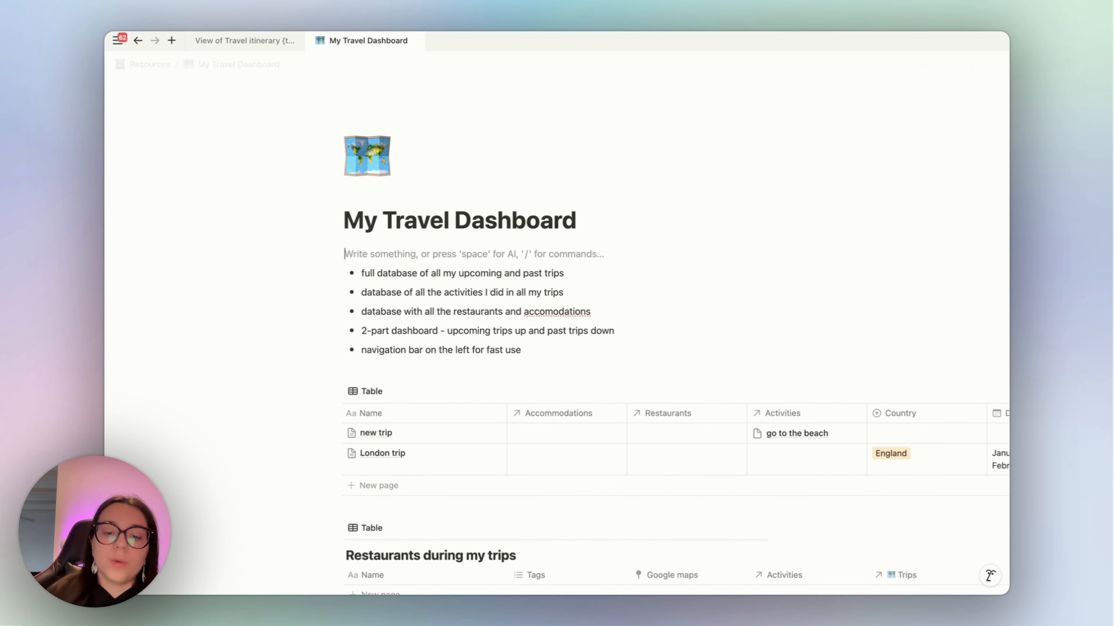
key("BackSpace")
Insert a 2 columns block on My Travel Dashboard directly below the bulleted list.
left_click(554, 329)
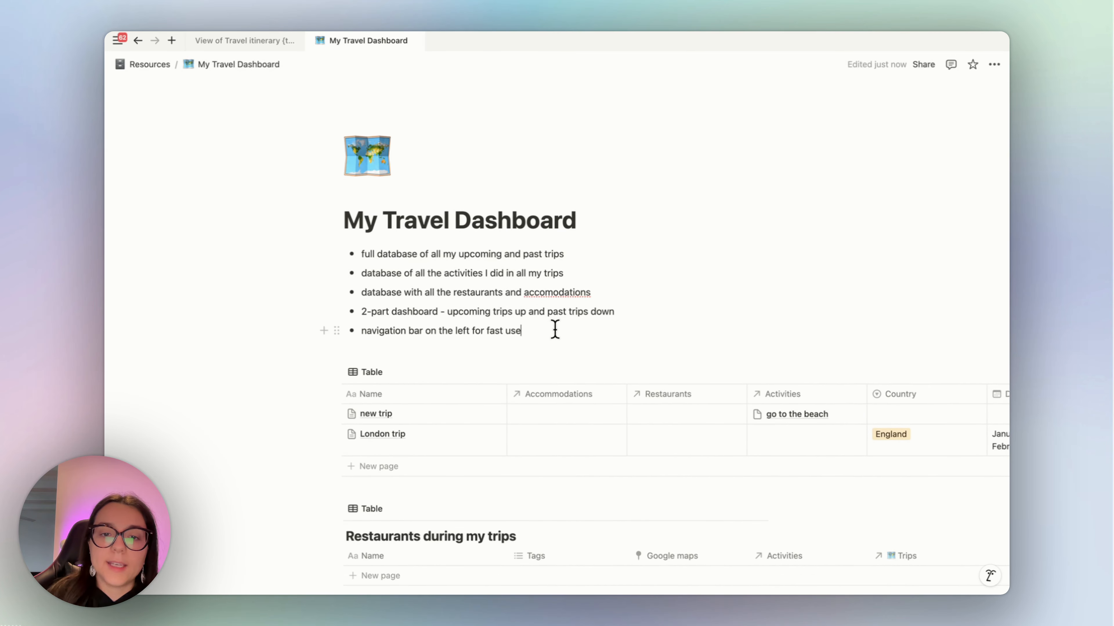
key("Return")
key("Return")
type("/2col")
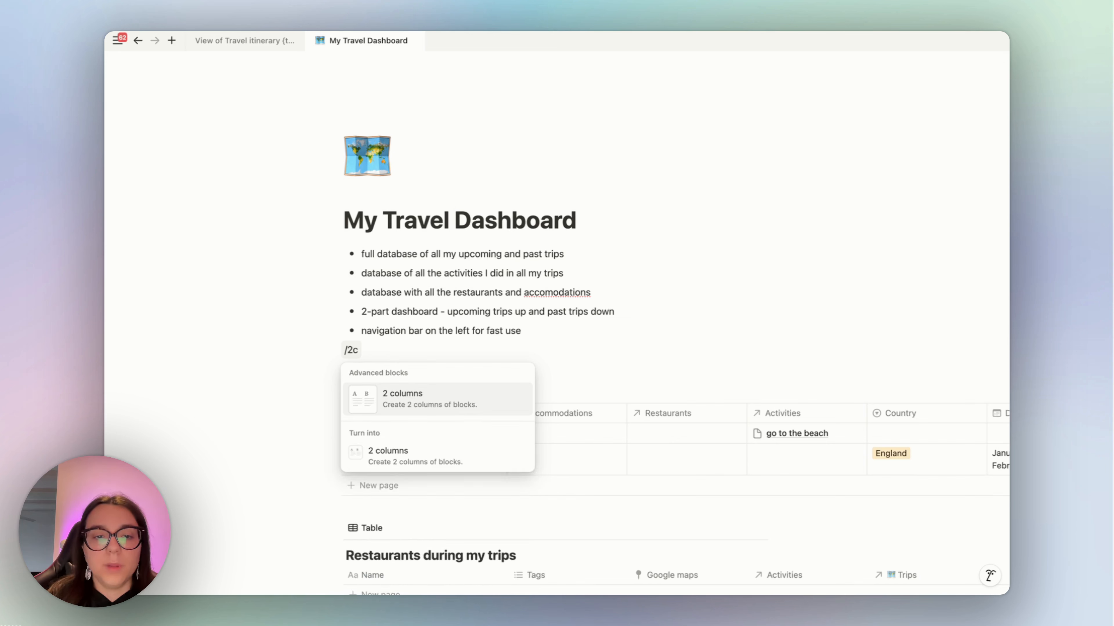
key("Return")
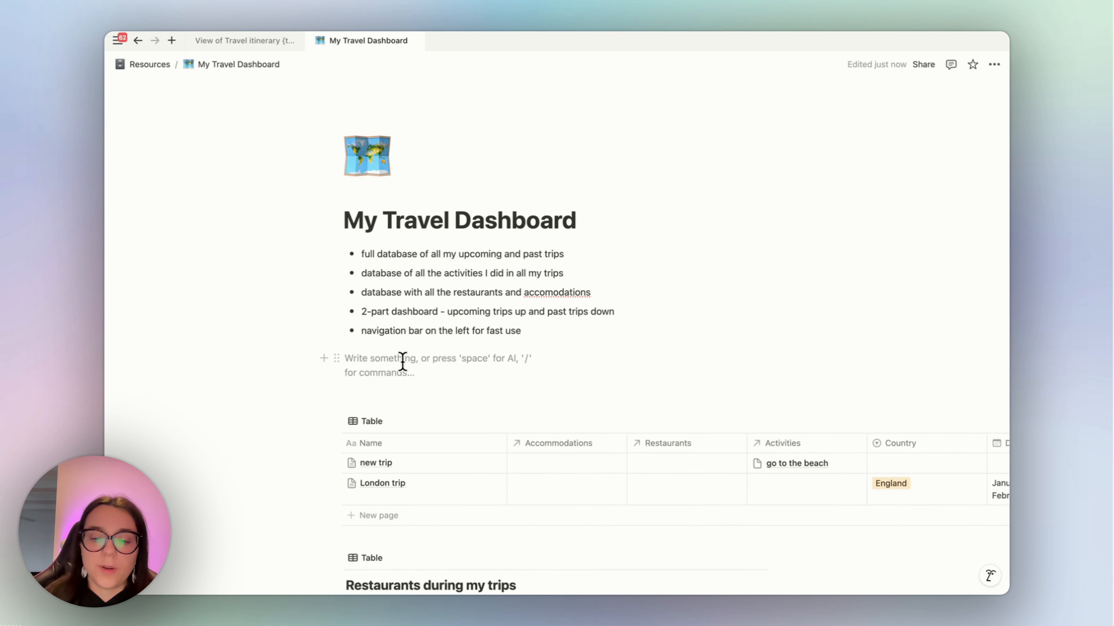
Create a toggle titled "navigation" below the bulleted list and replace it with a Heading 3 toggle of the same title.
type("> ")
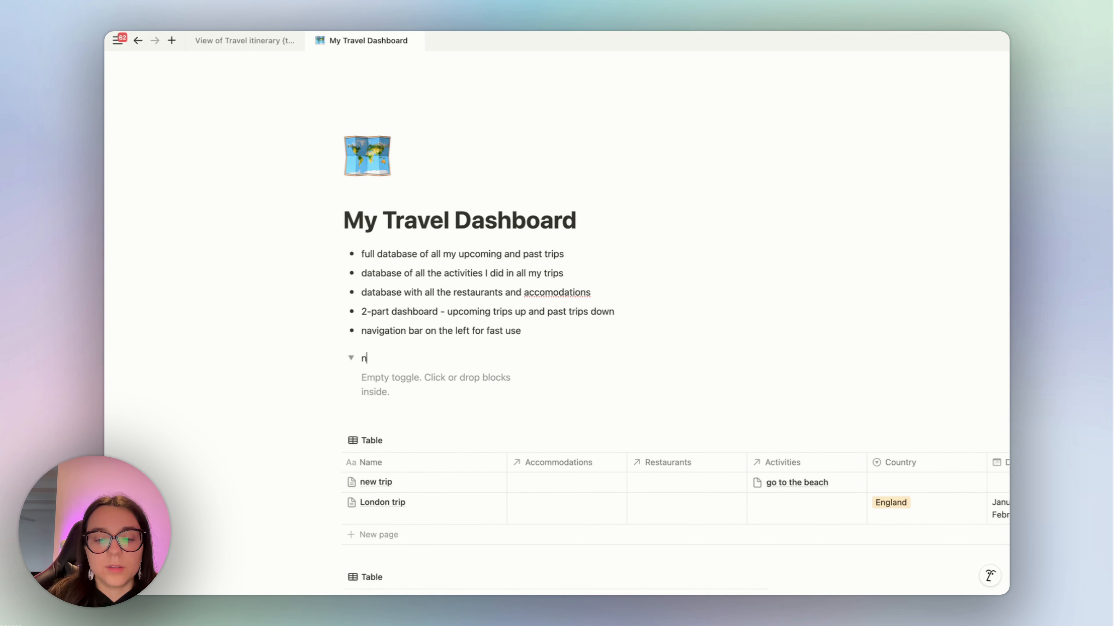
type("navigation")
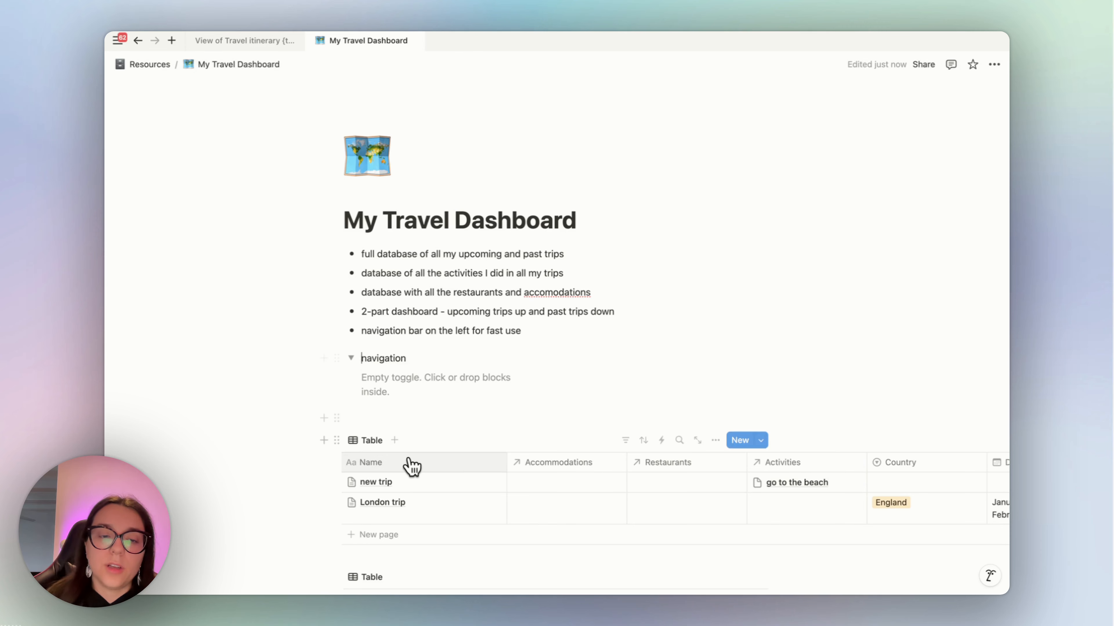
type("/h3")
key("Return")
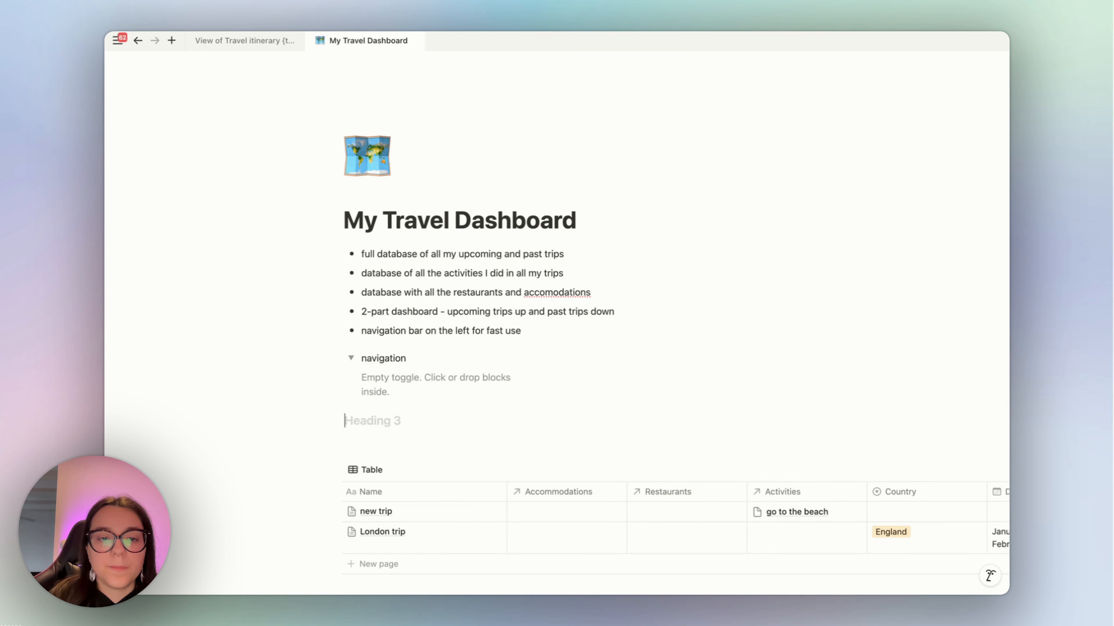
type("navigation")
left_click(343, 422)
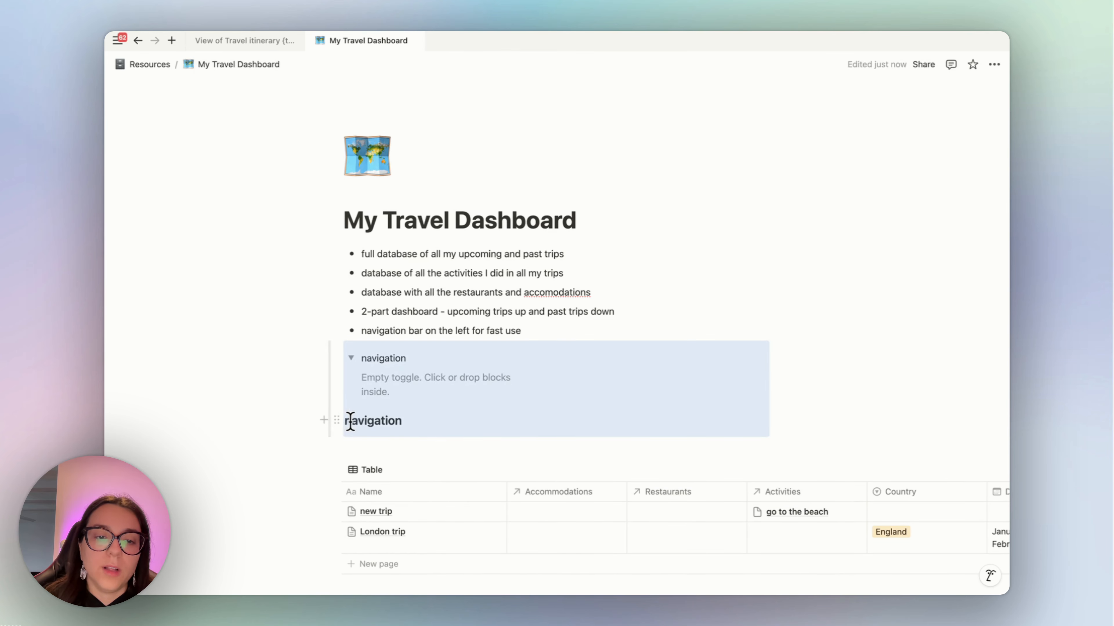
left_click(347, 420)
type(">")
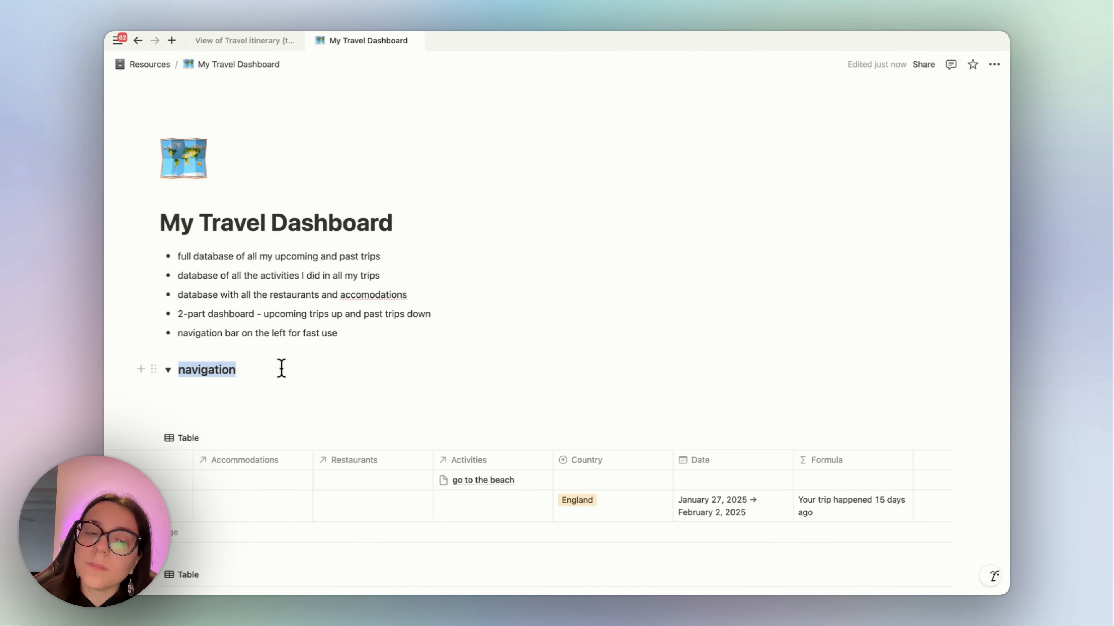
Start an empty text block inside the navigation toggle heading.
left_click_drag(281, 368, 247, 369)
left_click(244, 370)
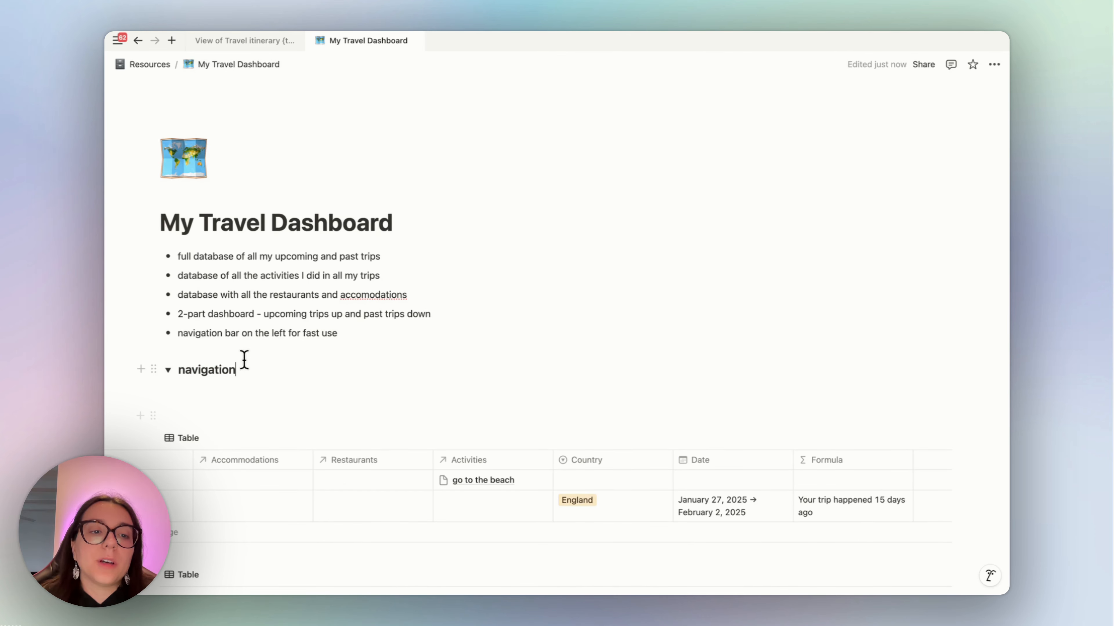
scroll(319, 517, "left", 3)
scroll(288, 354, "down", 3)
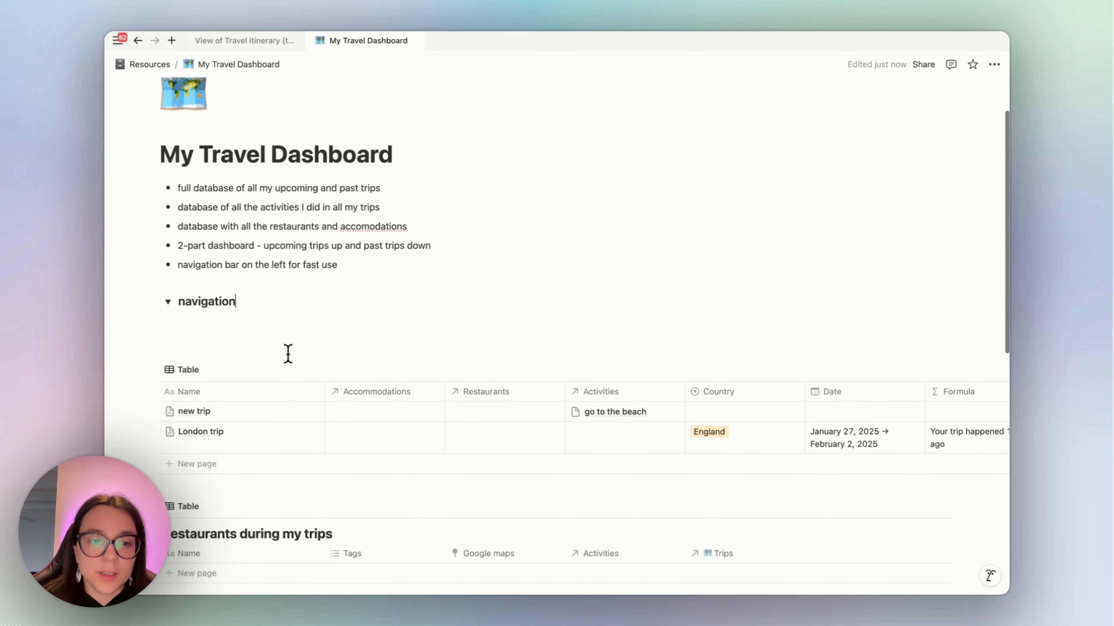
left_click(204, 278)
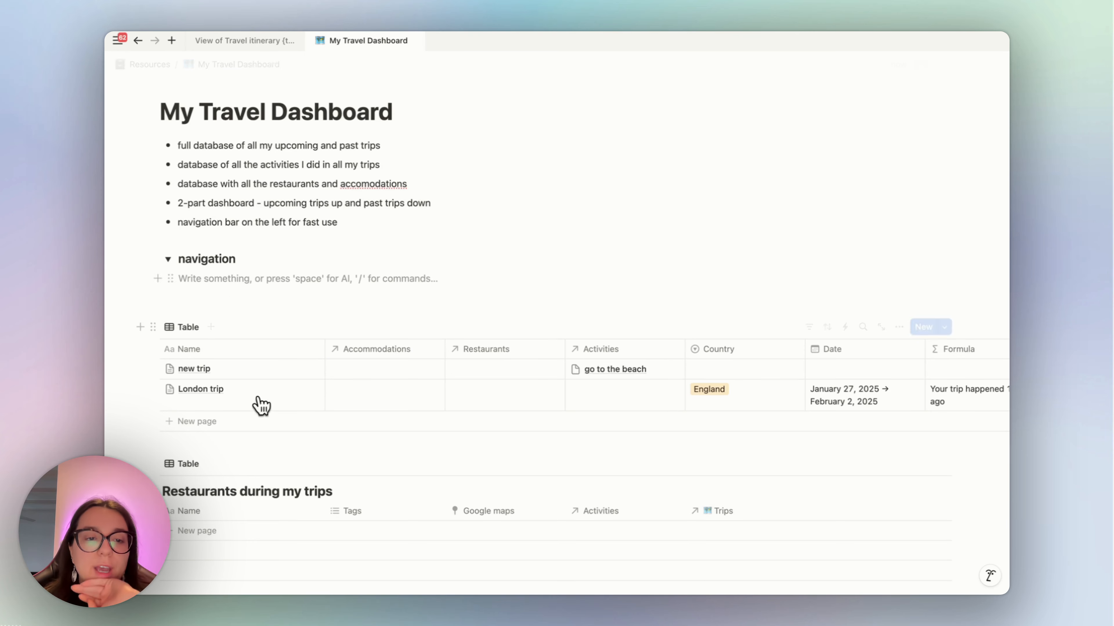
Preview London trip, expand its navigate toggle and open the all databases page.
left_click(298, 390)
scroll(835, 324, "down", 3)
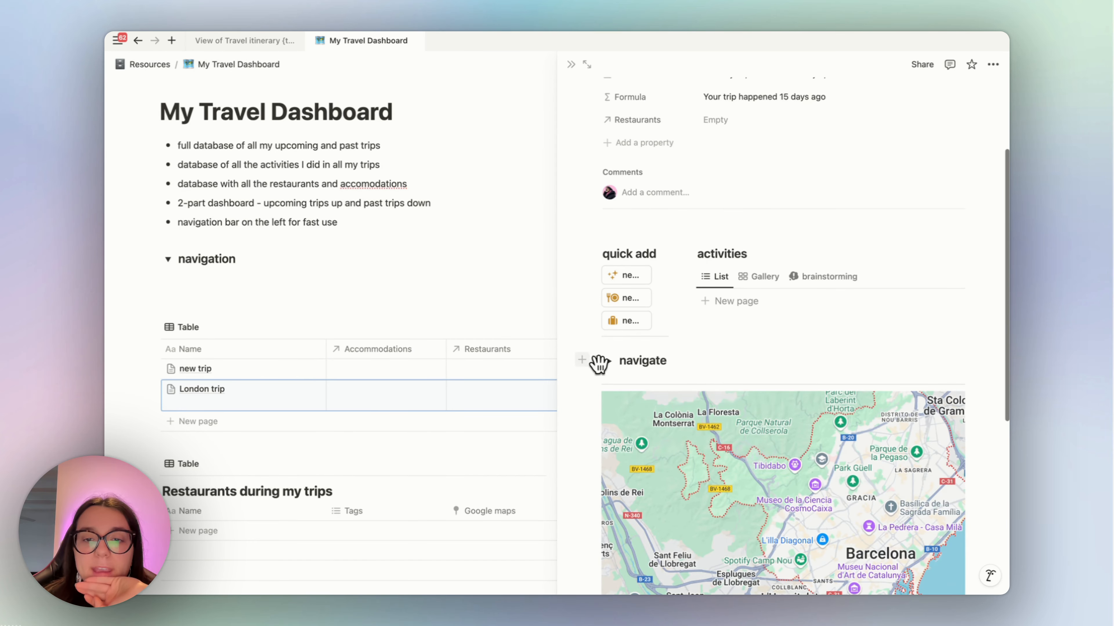
left_click(608, 361)
scroll(629, 398, "down", 4)
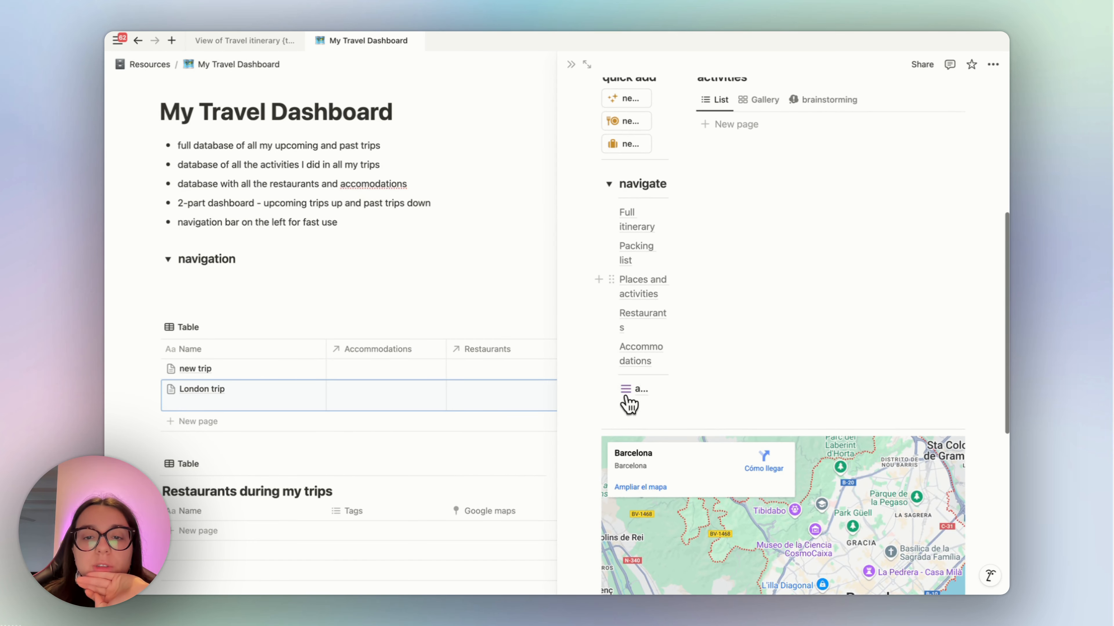
left_click(640, 392)
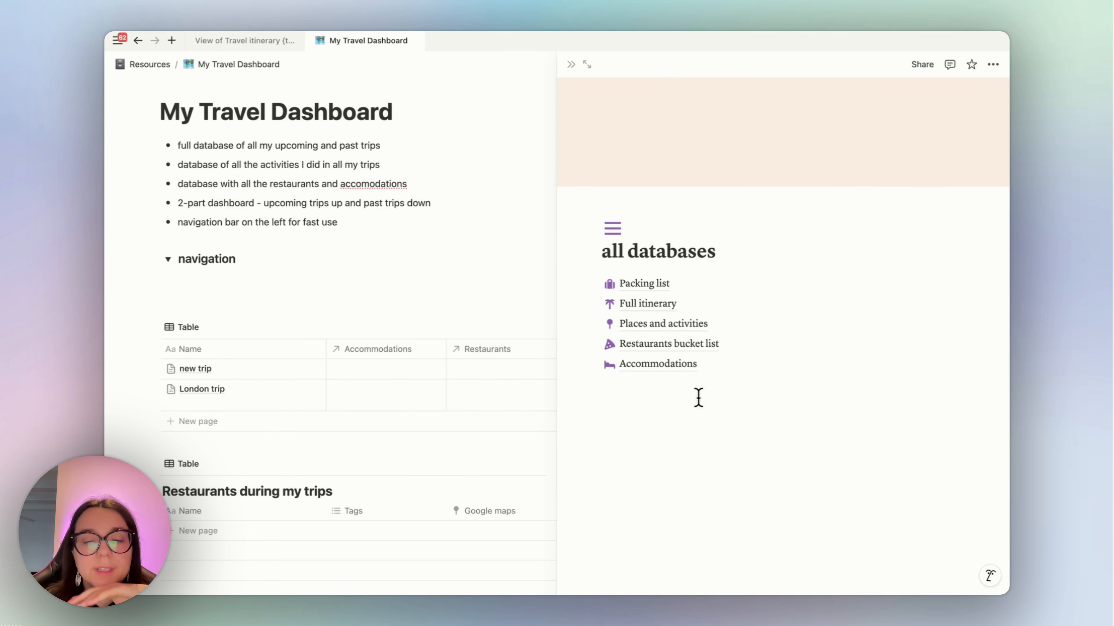
Open the Packing list page, examine its databases navigation bar and close the preview.
left_click(653, 285)
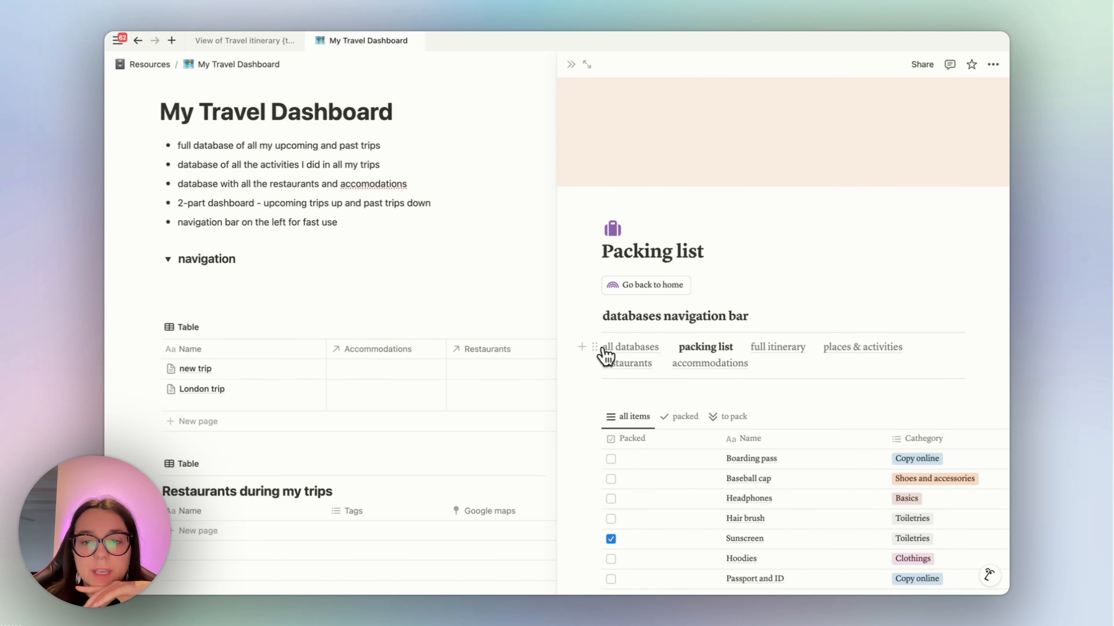
mouse_move(621, 359)
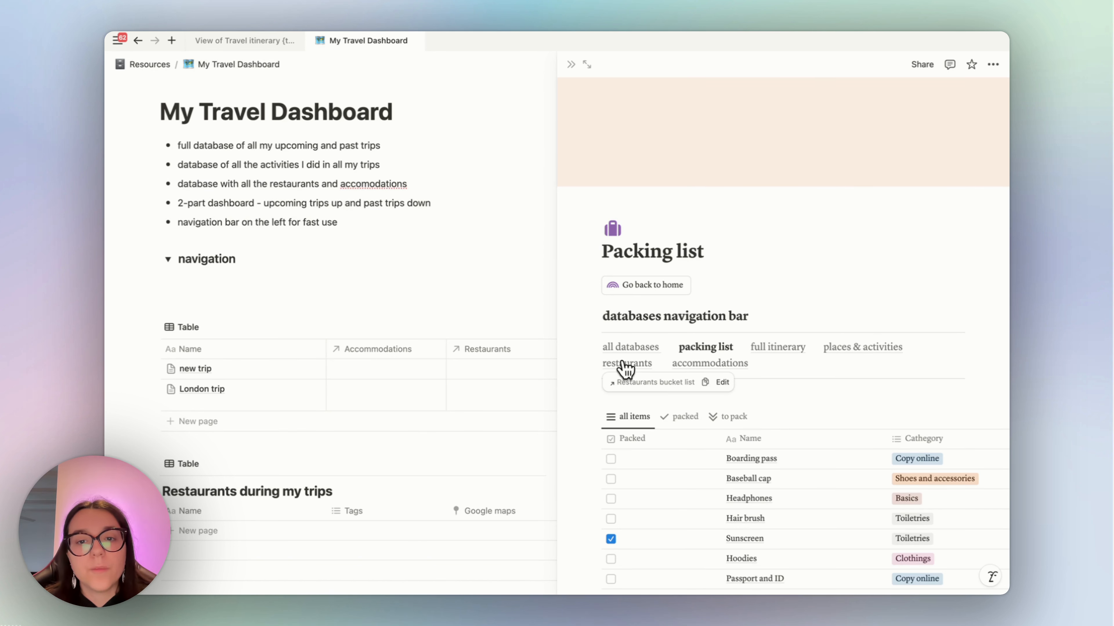
left_click(215, 278)
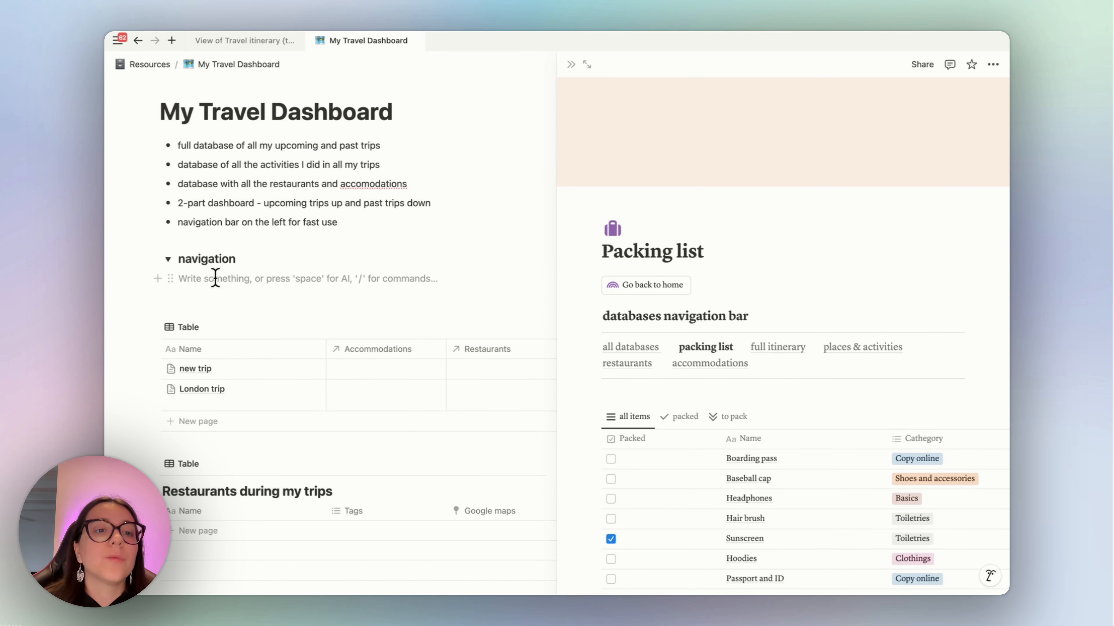
left_click(572, 65)
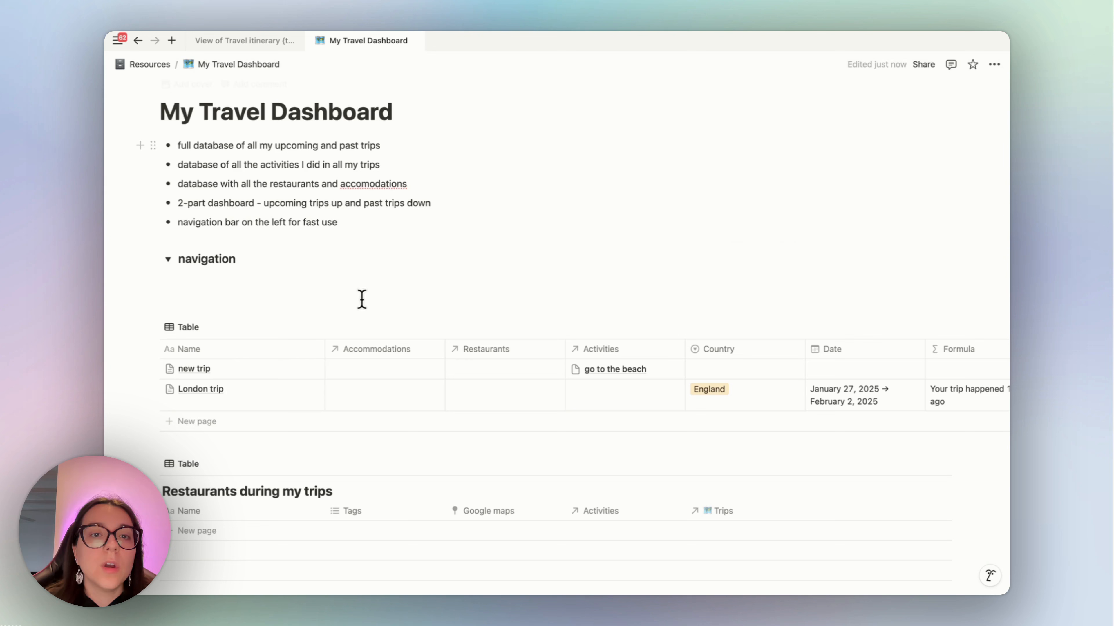
Add the text "all my trips" inside the navigation toggle heading on My Travel Dashboard.
left_click(199, 278)
scroll(200, 278, "down", 2)
scroll(199, 278, "up", 1)
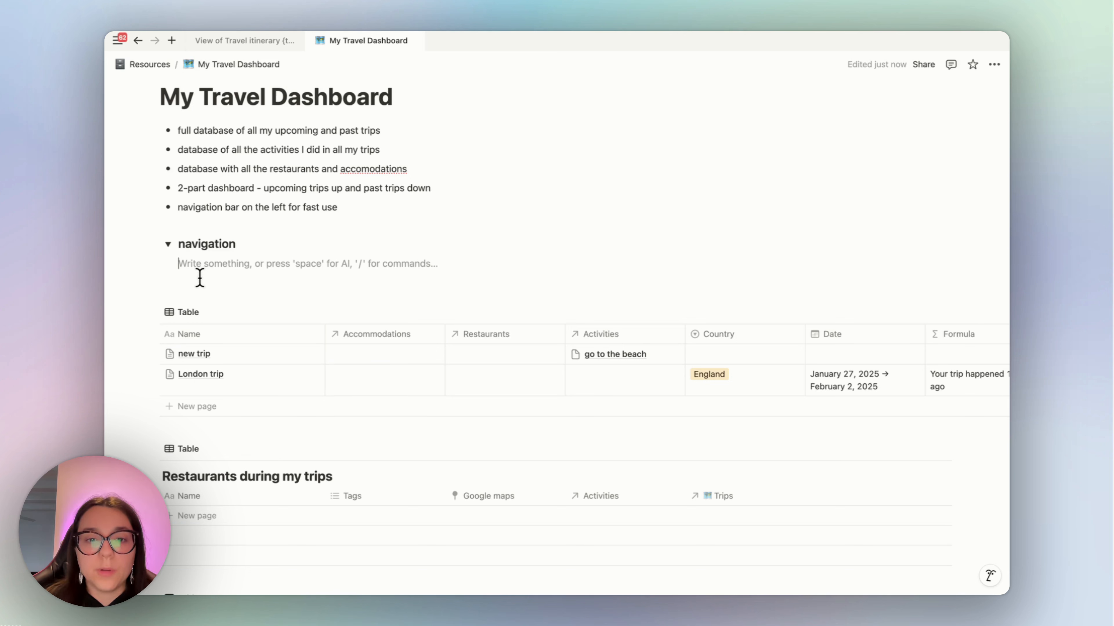
type("all my trips")
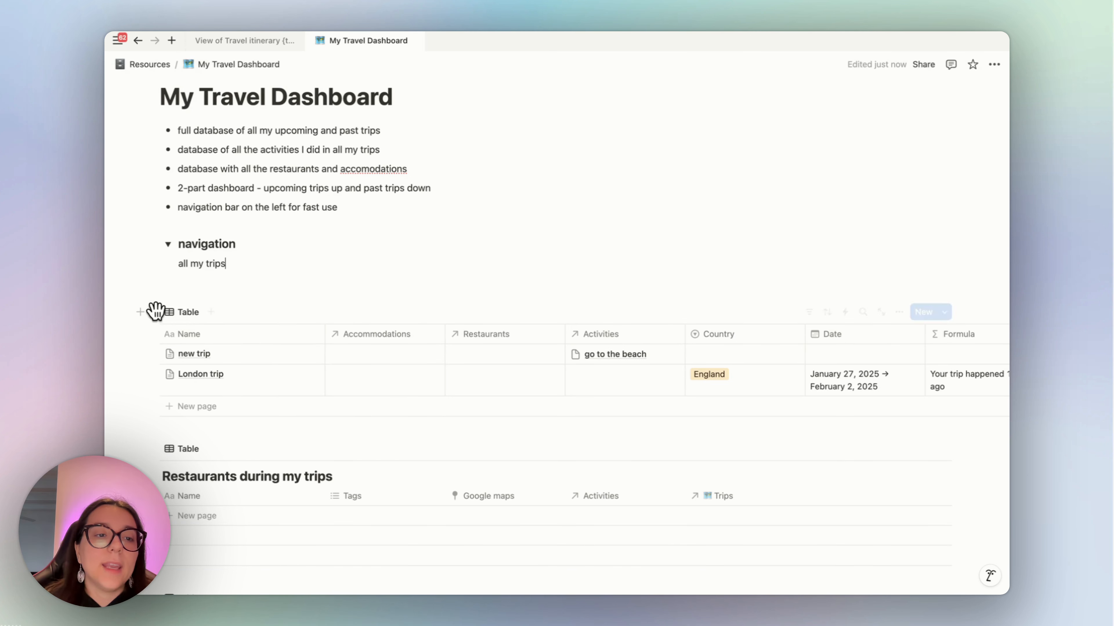
Copy the link to the trips table and apply it to the "all my trips" text in the navigation toggle.
left_click(155, 311)
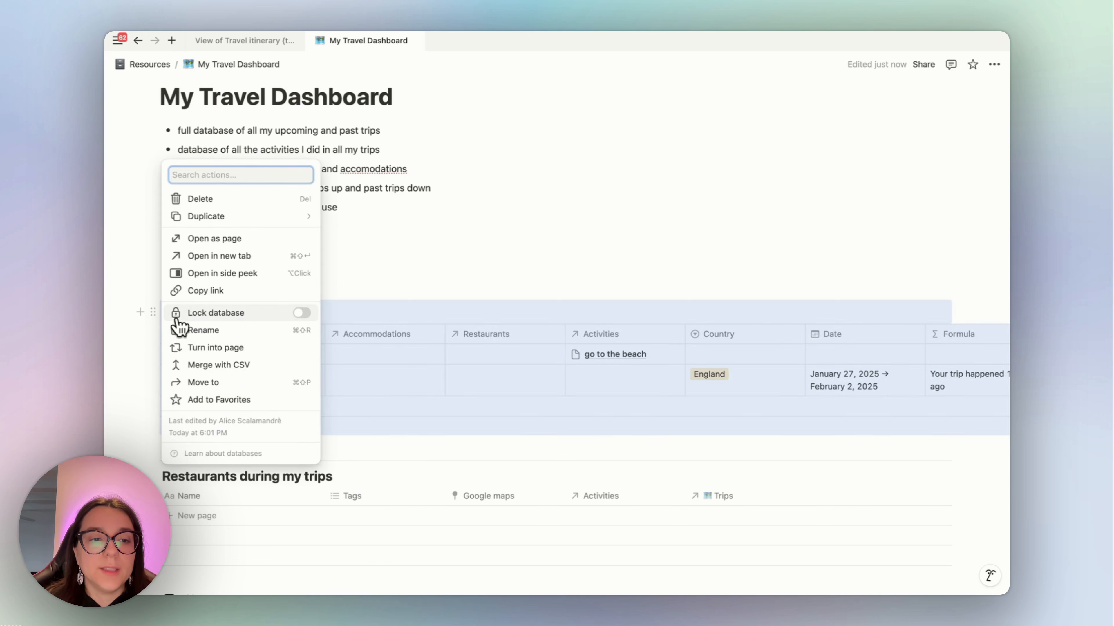
left_click(226, 292)
left_click_drag(231, 264, 179, 264)
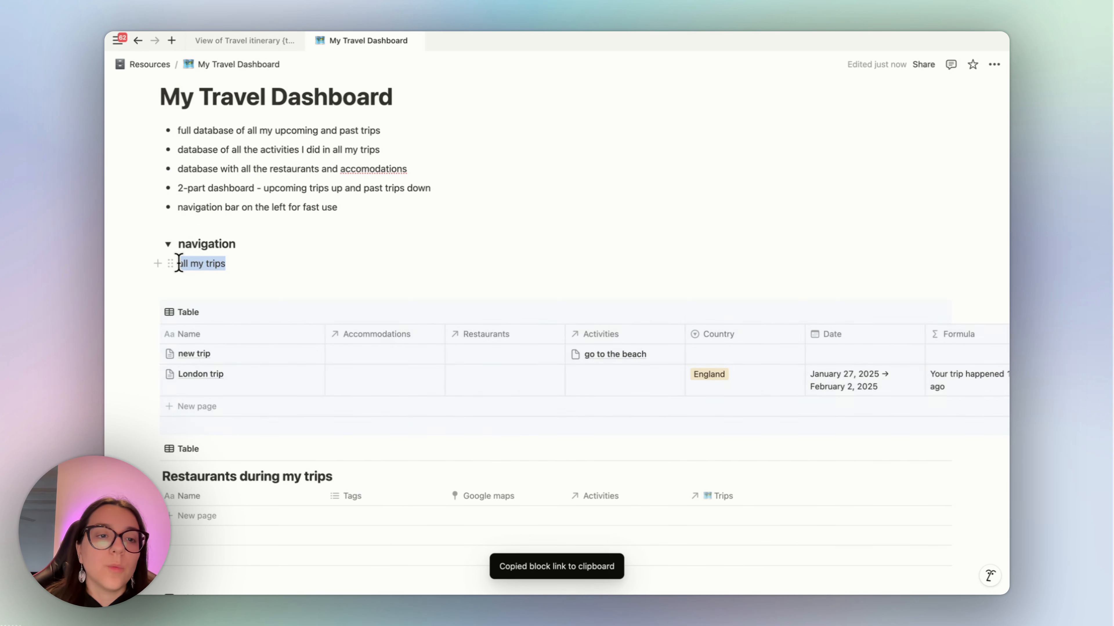
left_click(488, 241)
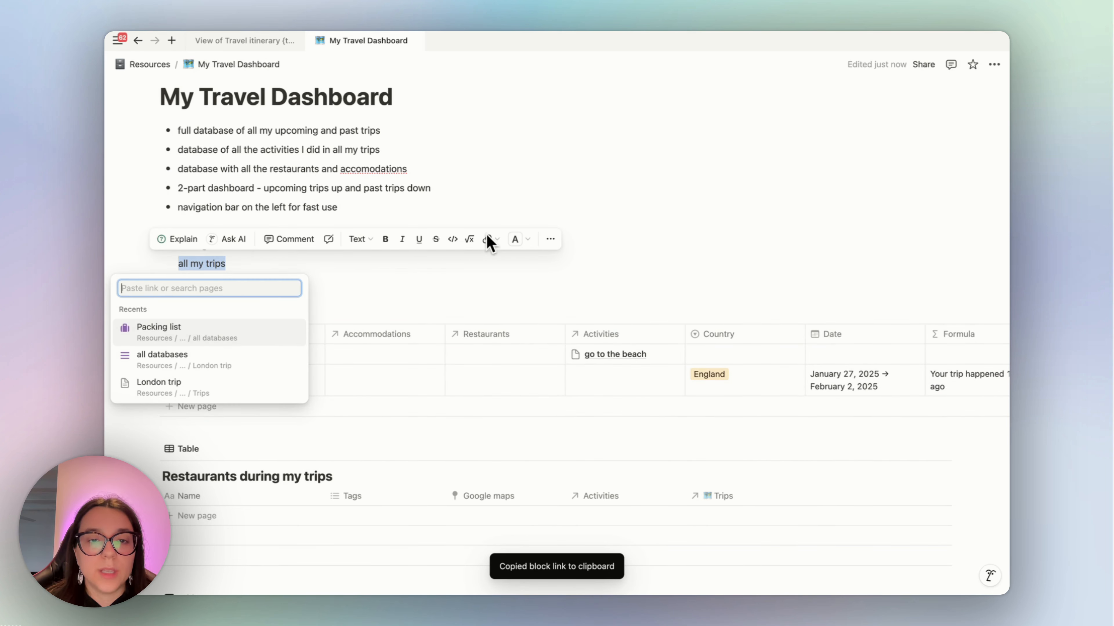
key("super+v")
key("Return")
left_click(241, 281)
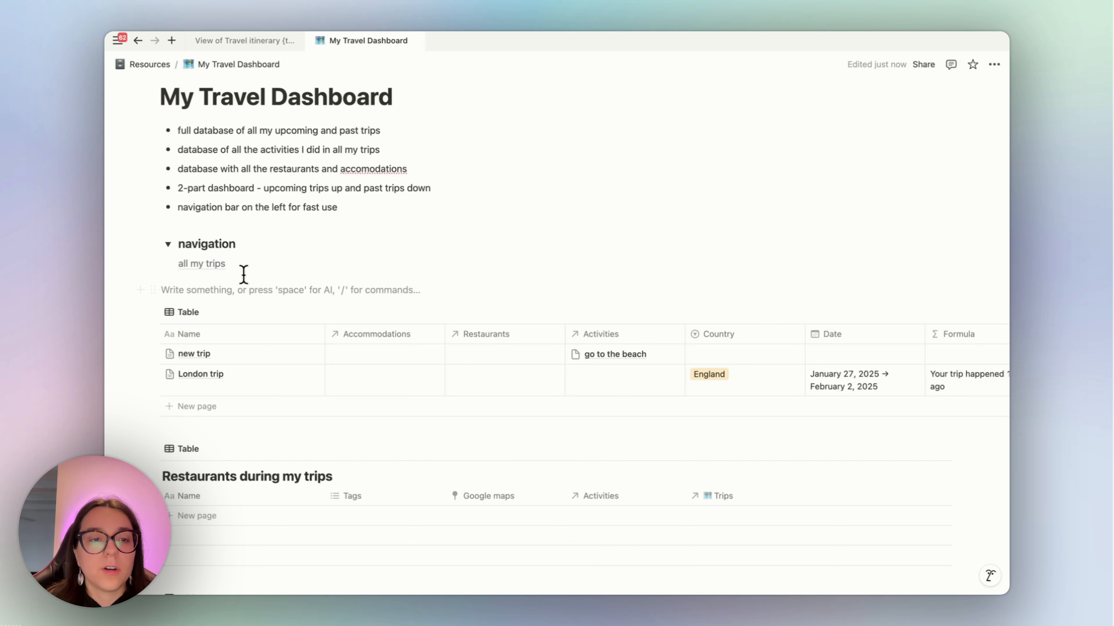
Test the "all my trips" link, look through the Trips table's columns and return to My Travel Dashboard.
left_click(213, 264)
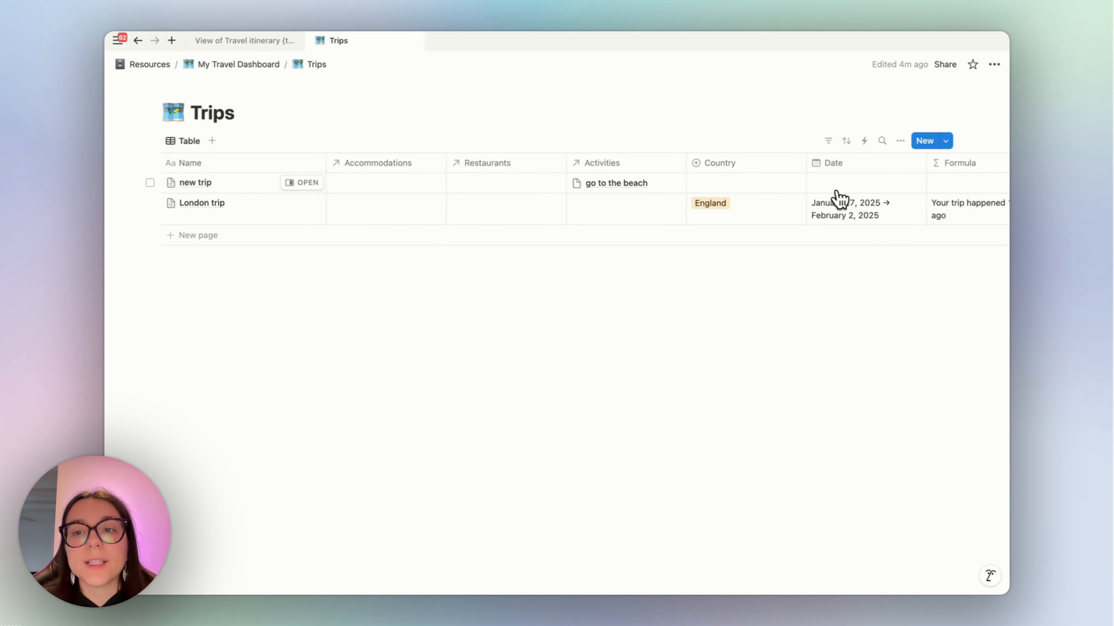
scroll(838, 201, "right", 5)
scroll(838, 199, "left", 5)
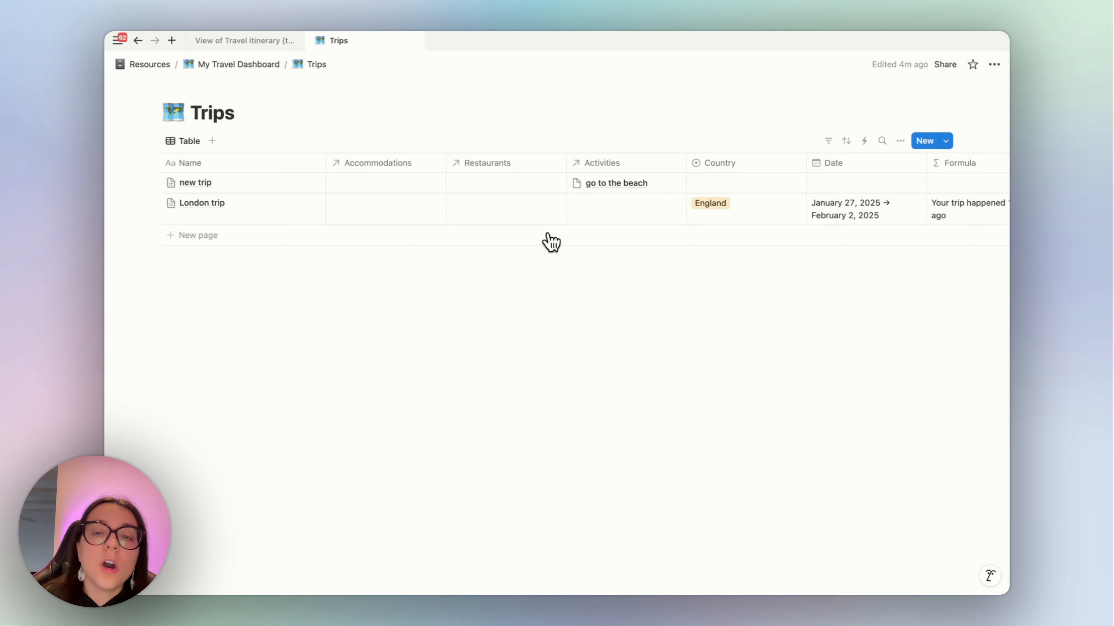
scroll(453, 188, "right", 3)
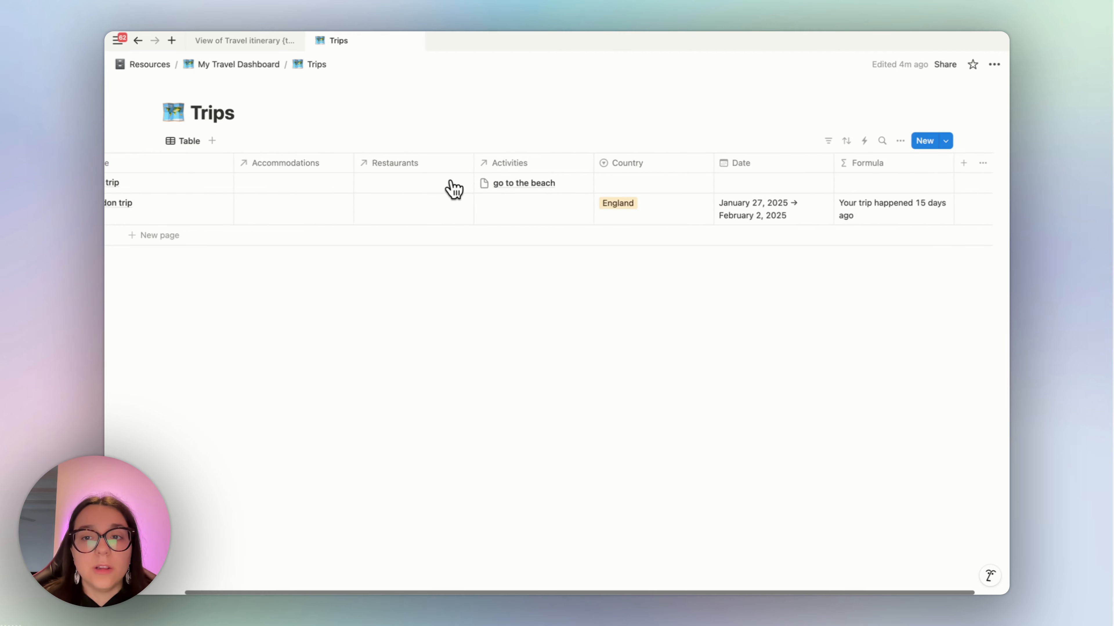
left_click(236, 65)
scroll(306, 239, "down", 5)
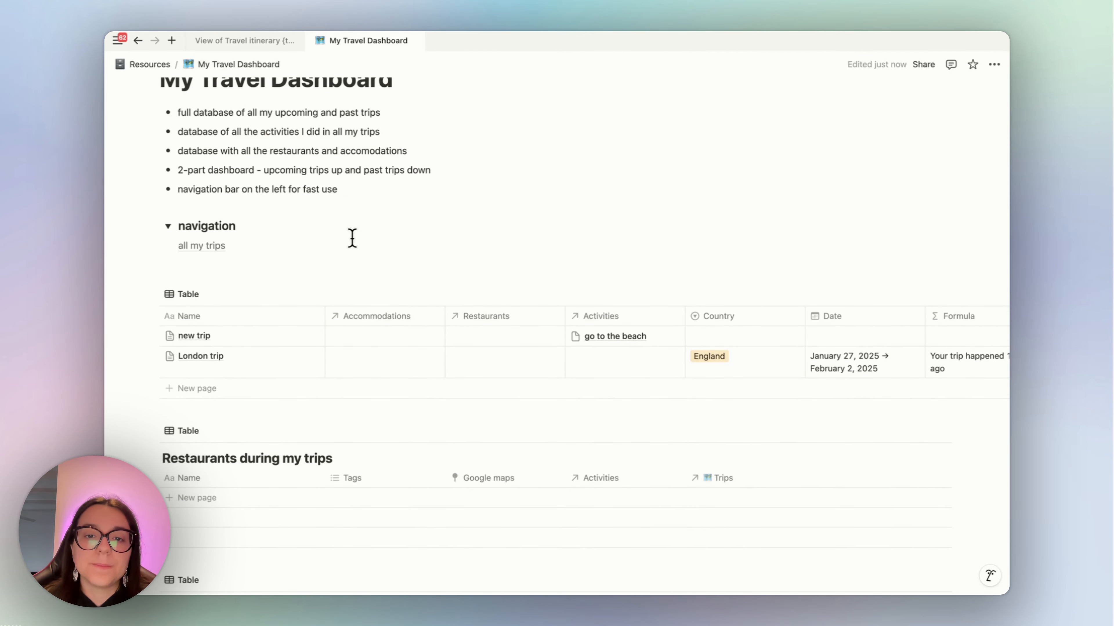
scroll(352, 238, "up", 5)
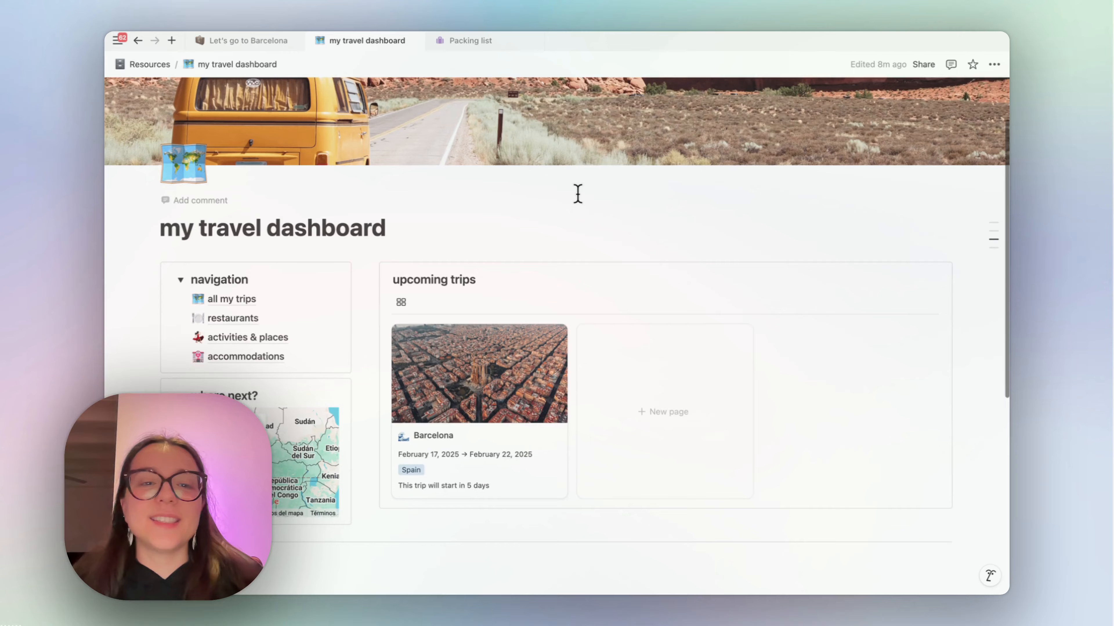
Examine the finished my travel dashboard, collapsing and expanding its "navigation" and "where next?" toggles.
scroll(574, 192, "down", 3)
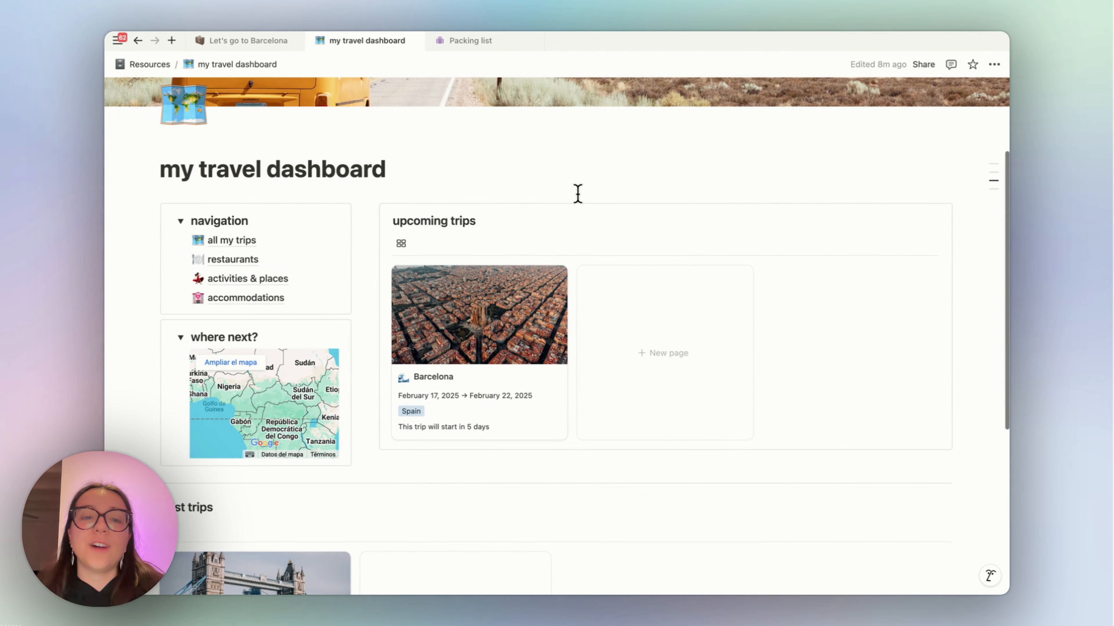
scroll(434, 140, "up", 2)
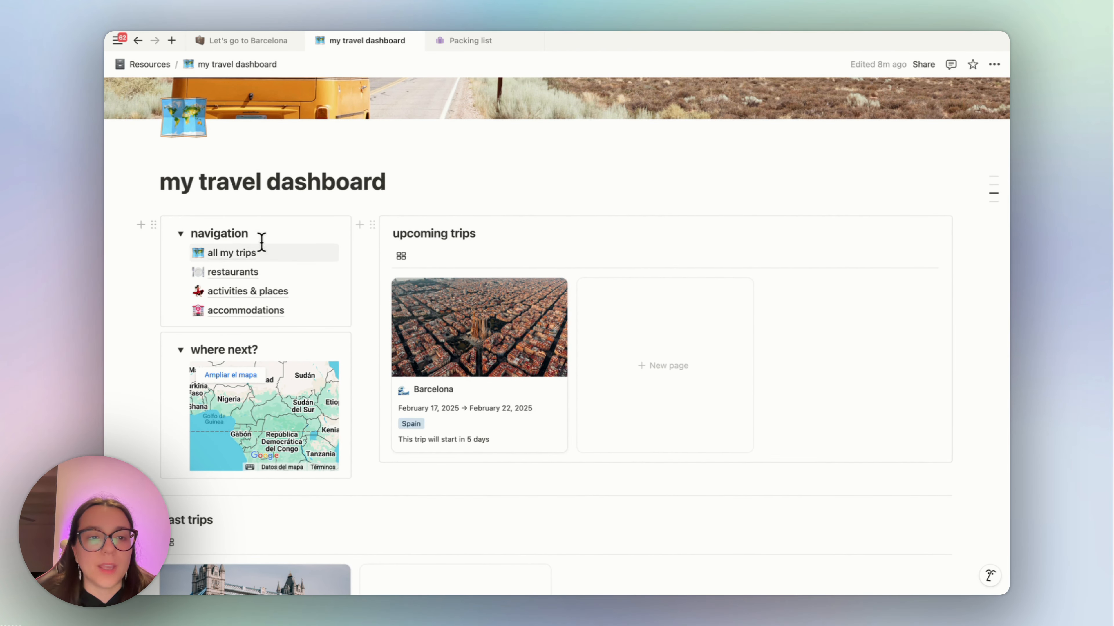
left_click(181, 234)
left_click(181, 234)
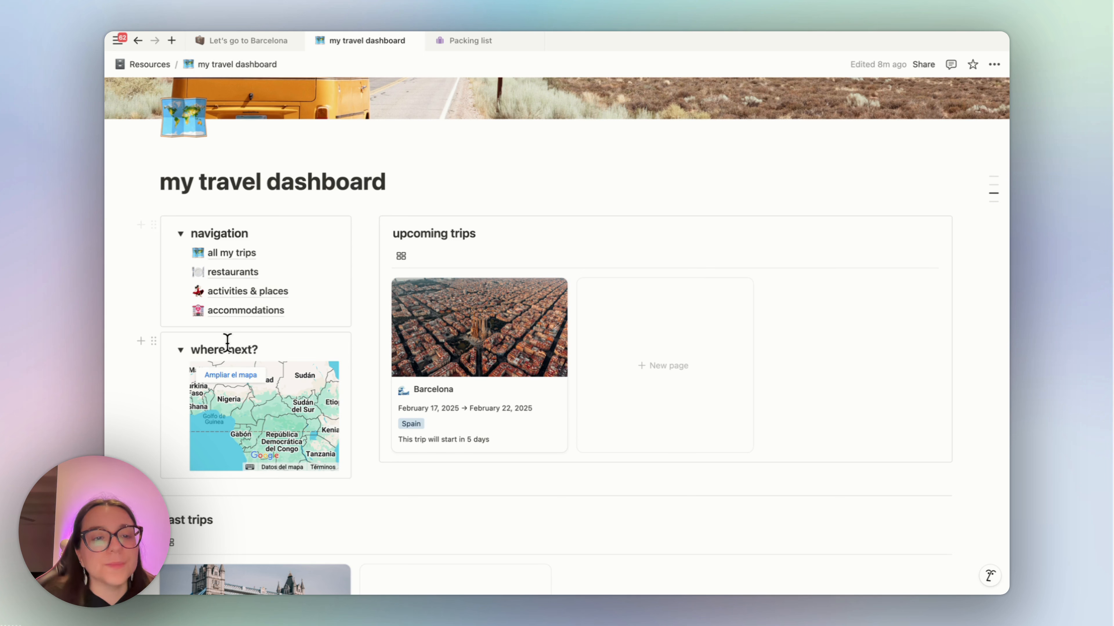
left_click(181, 349)
left_click(181, 349)
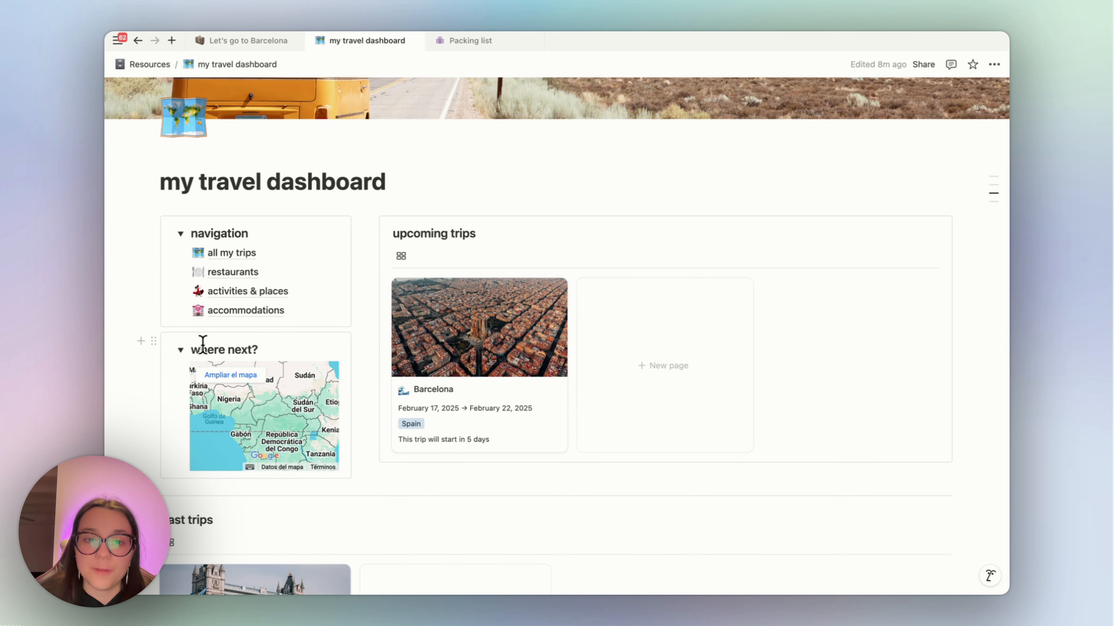
scroll(299, 308, "down", 1)
scroll(299, 300, "down", 1)
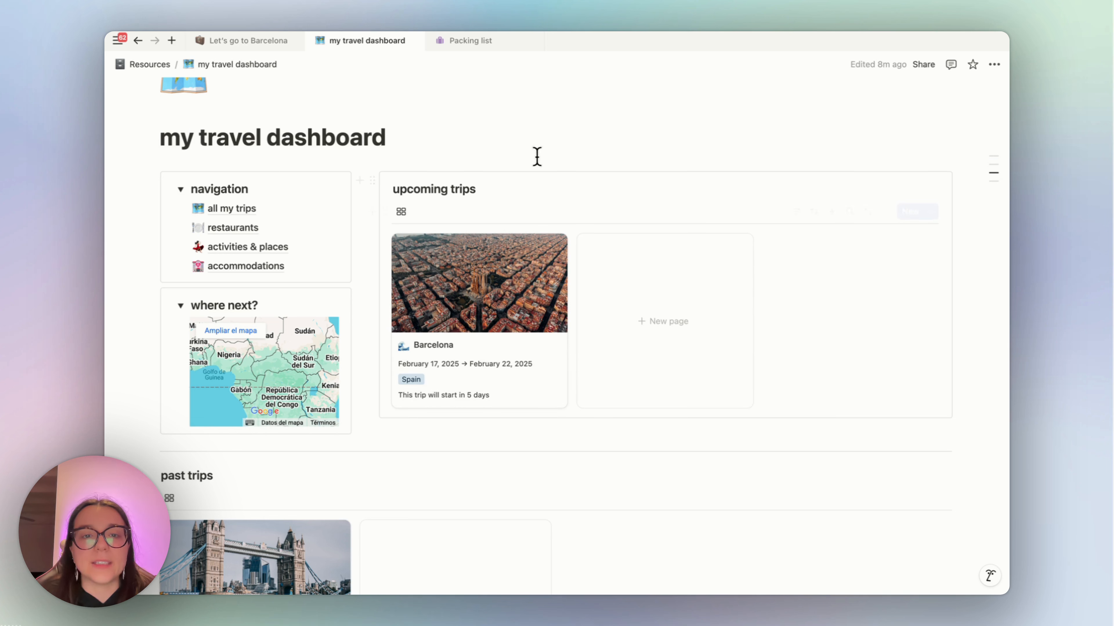
Inspect the Date filter of the upcoming trips gallery, then hide the filter bar again.
left_click_drag(392, 188, 477, 189)
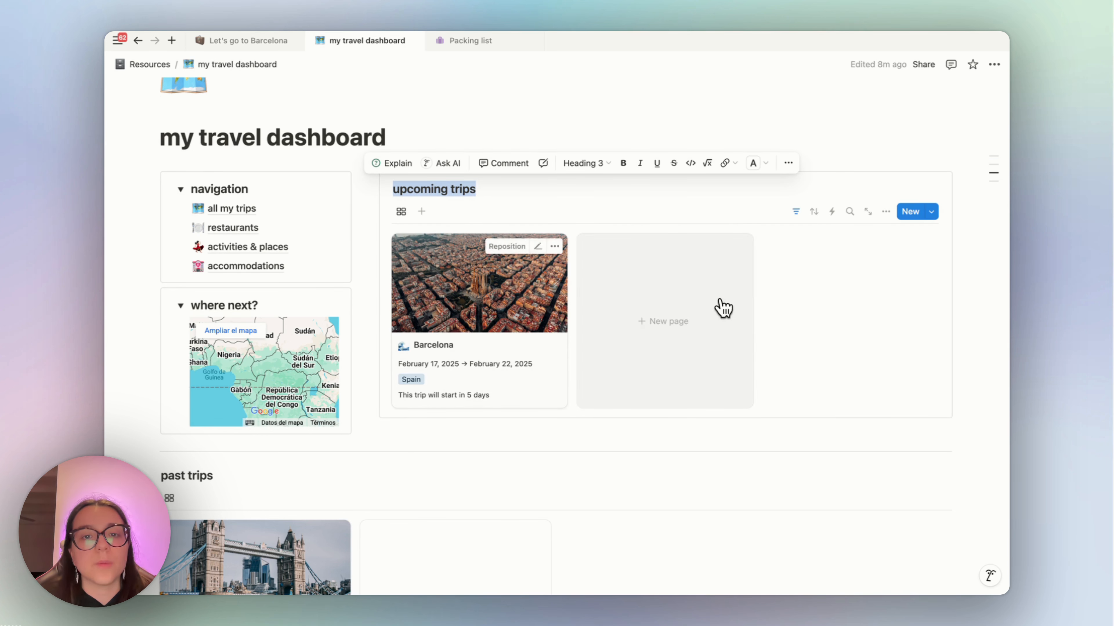
left_click(797, 212)
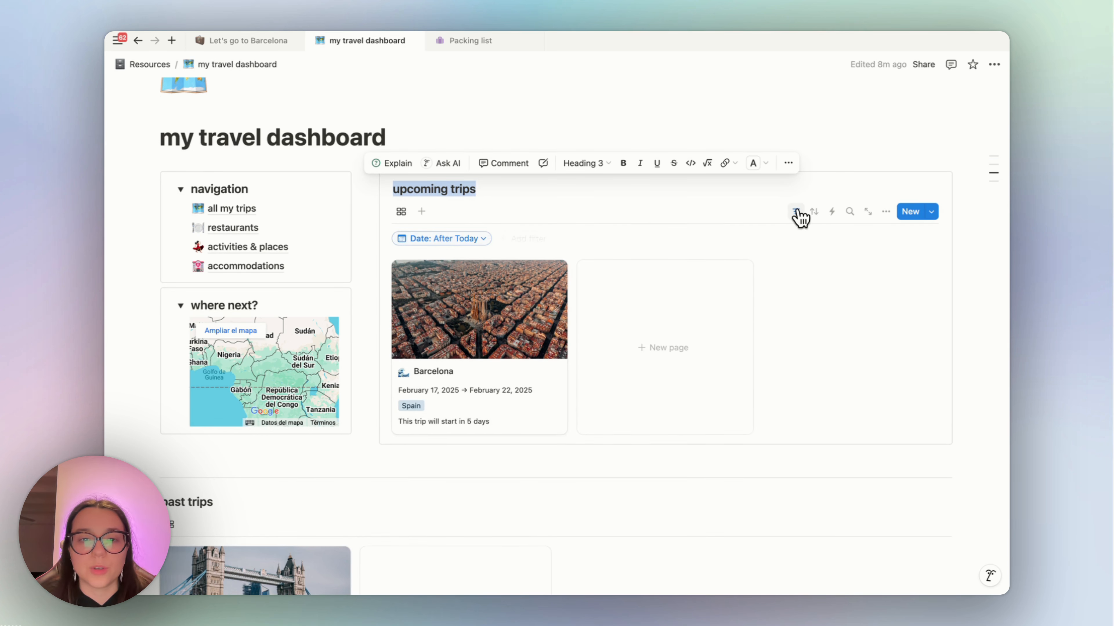
left_click(473, 241)
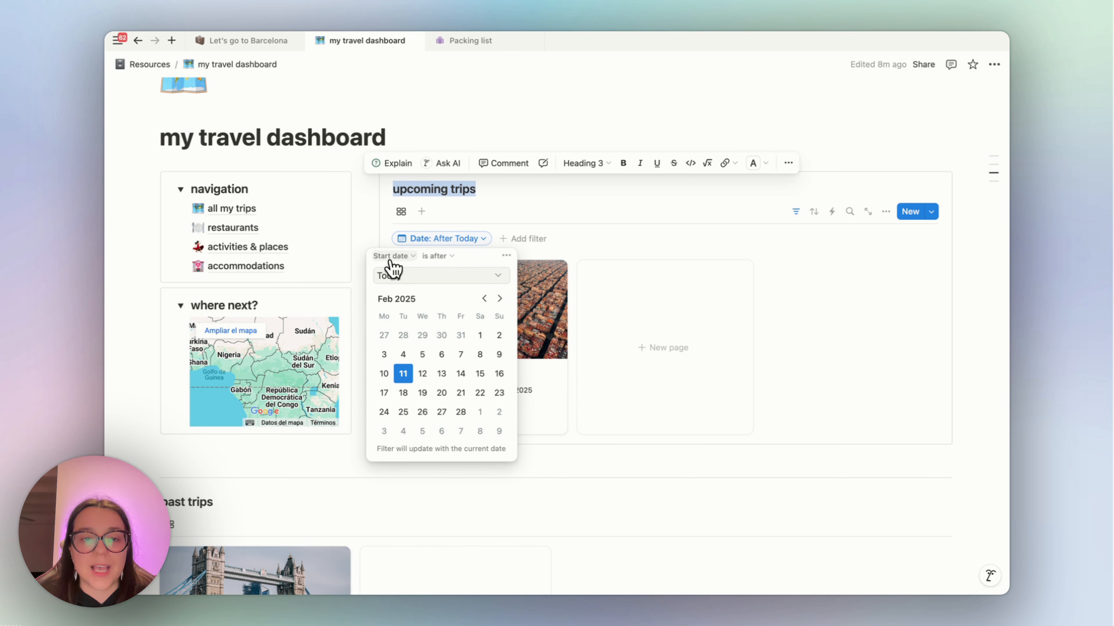
left_click(557, 194)
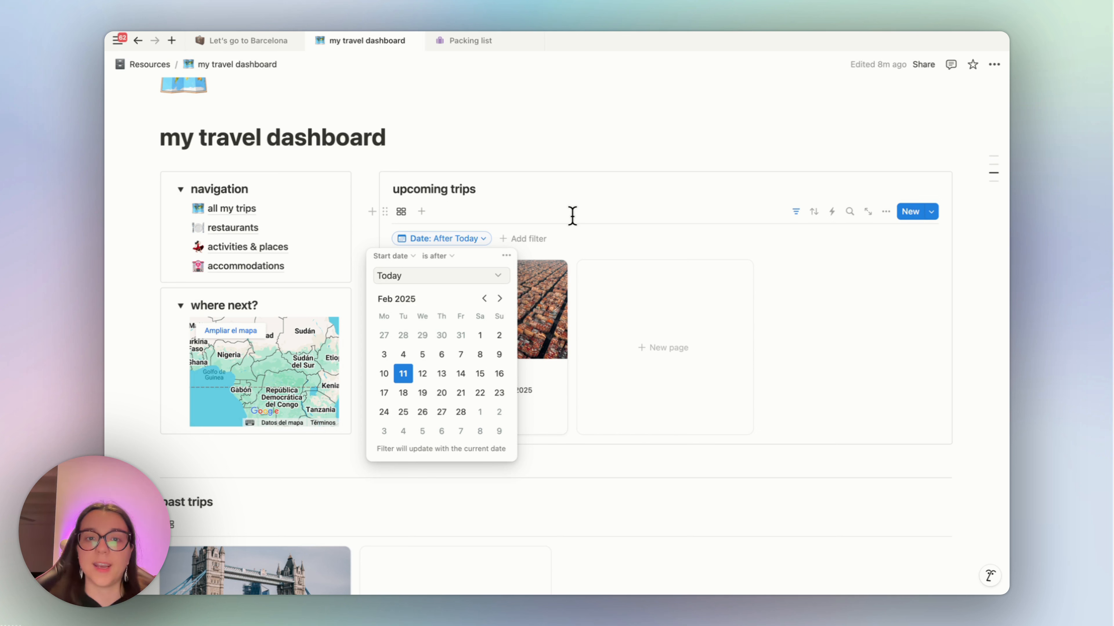
left_click(535, 211)
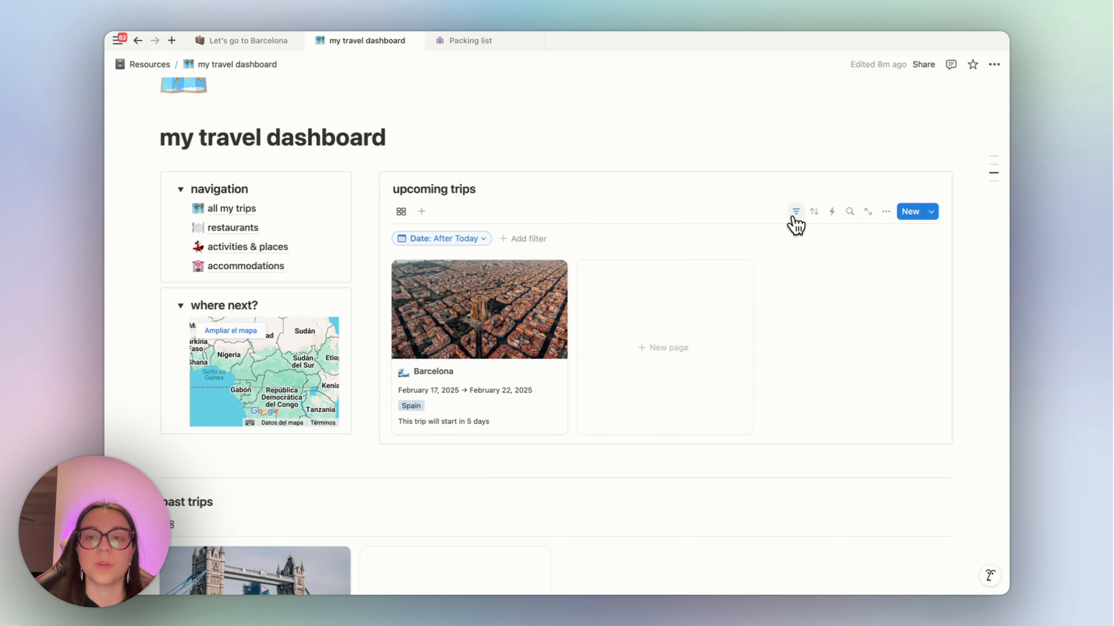
left_click(803, 211)
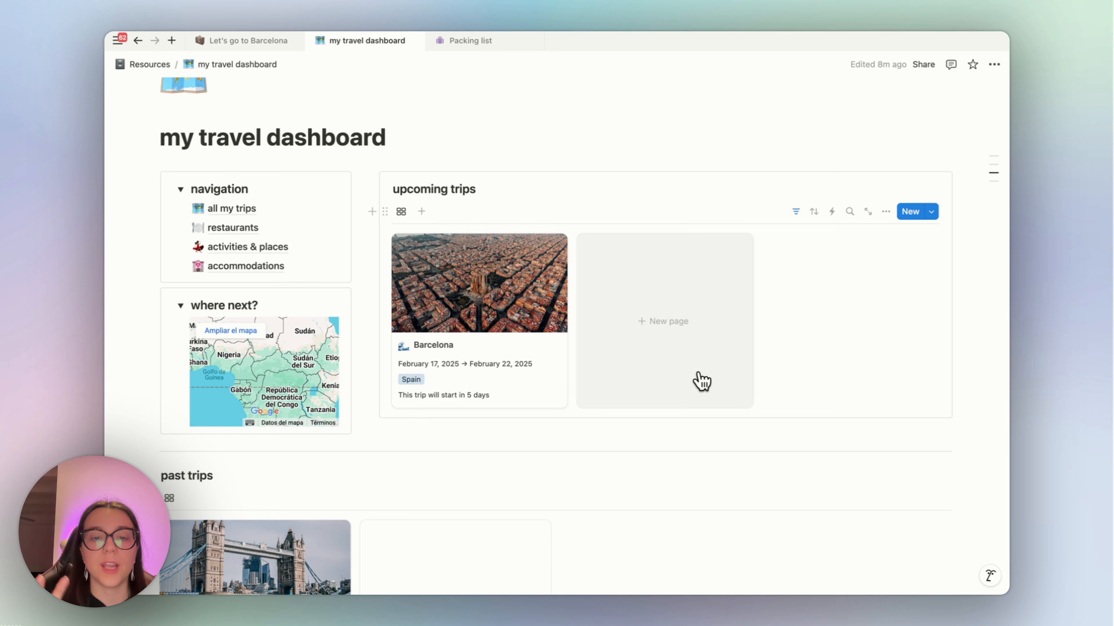
Review the past trips gallery on the finished dashboard and return to the navigation section.
scroll(500, 398, "down", 3)
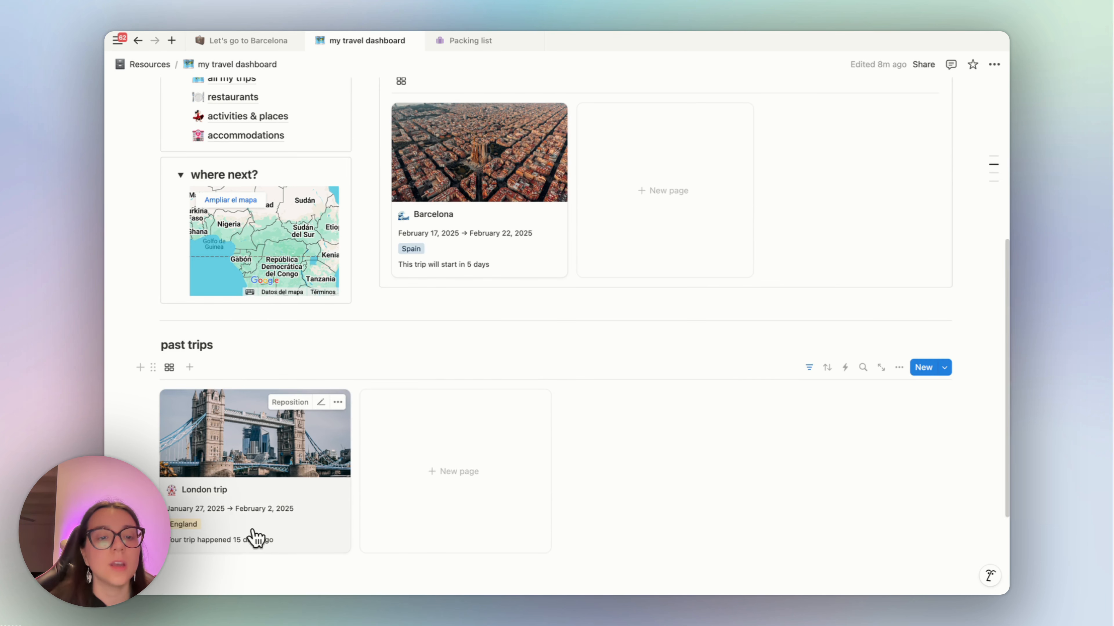
scroll(472, 244, "up", 1)
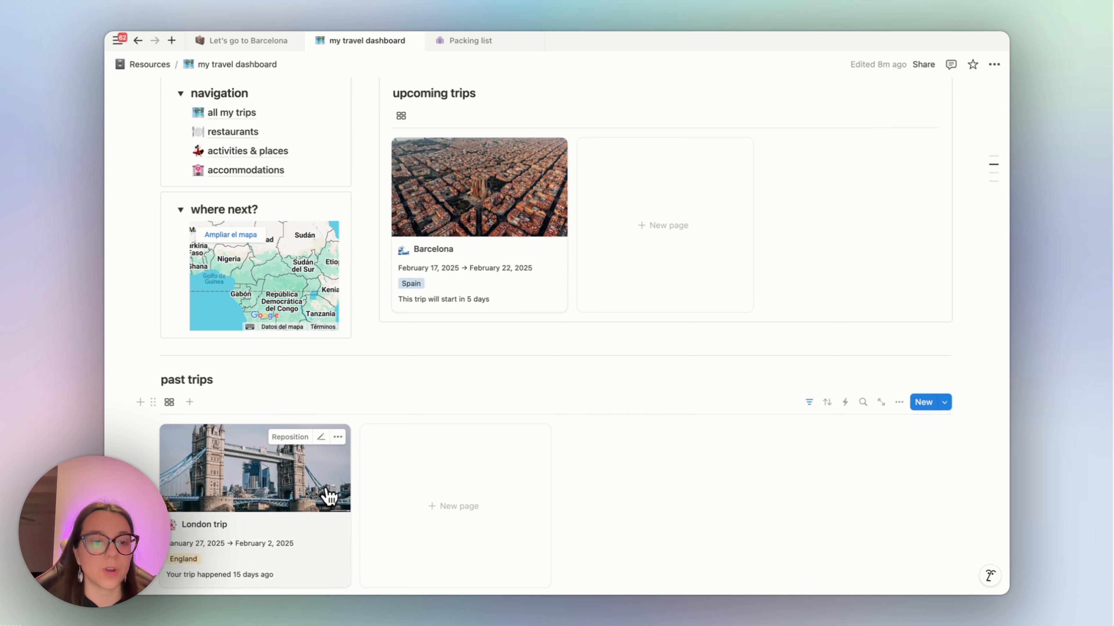
scroll(328, 495, "up", 3)
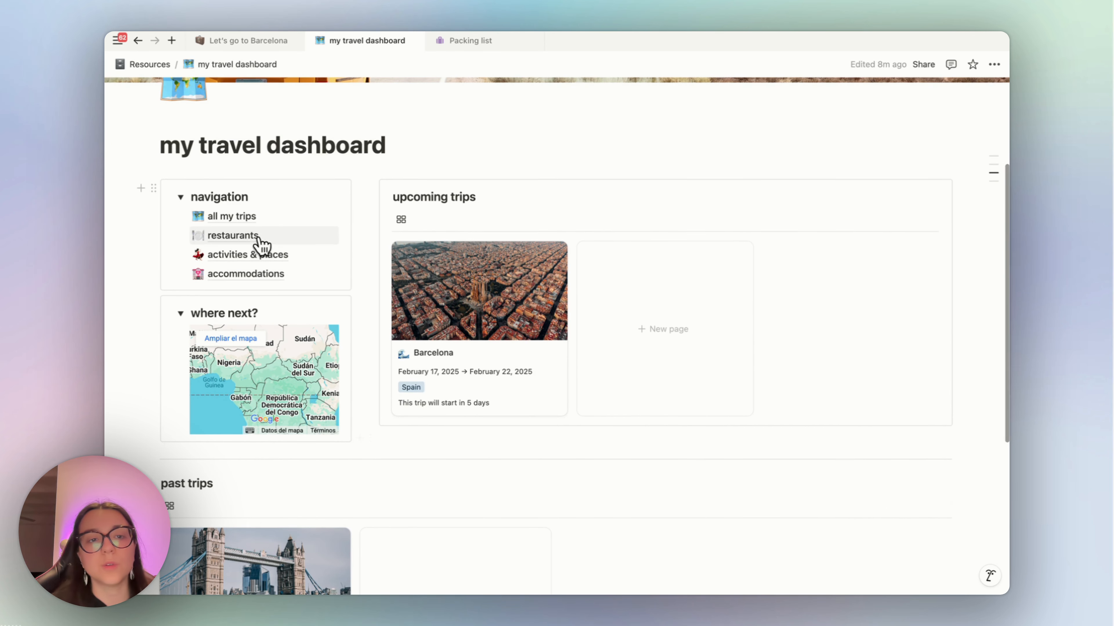
View the all my trips page and go back to the home dashboard through its confirmation prompt.
left_click(240, 224)
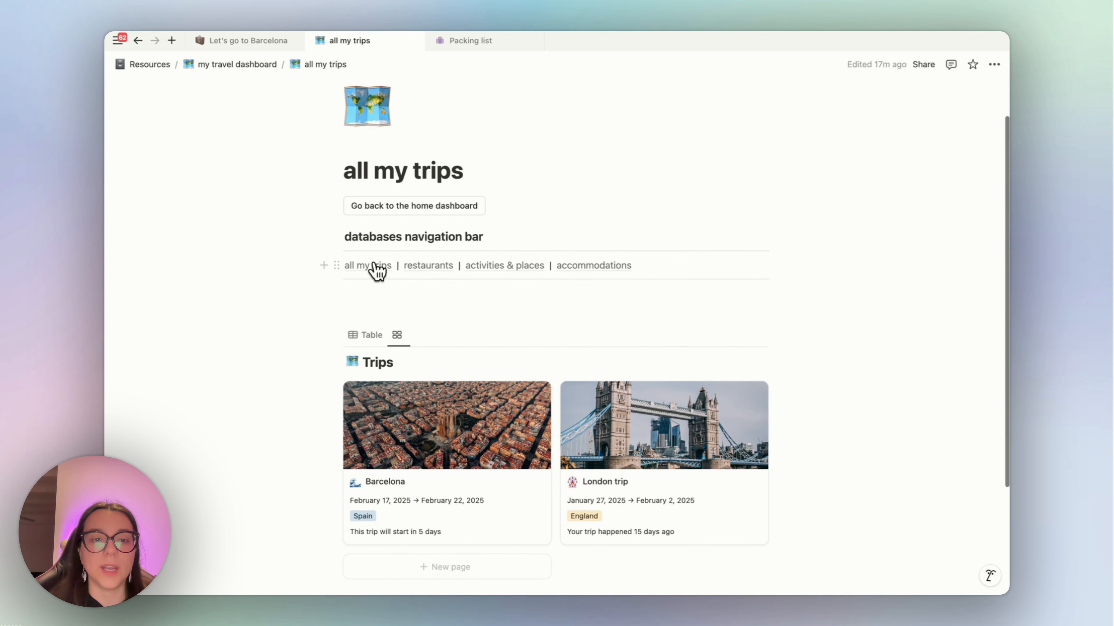
left_click(461, 206)
left_click(553, 330)
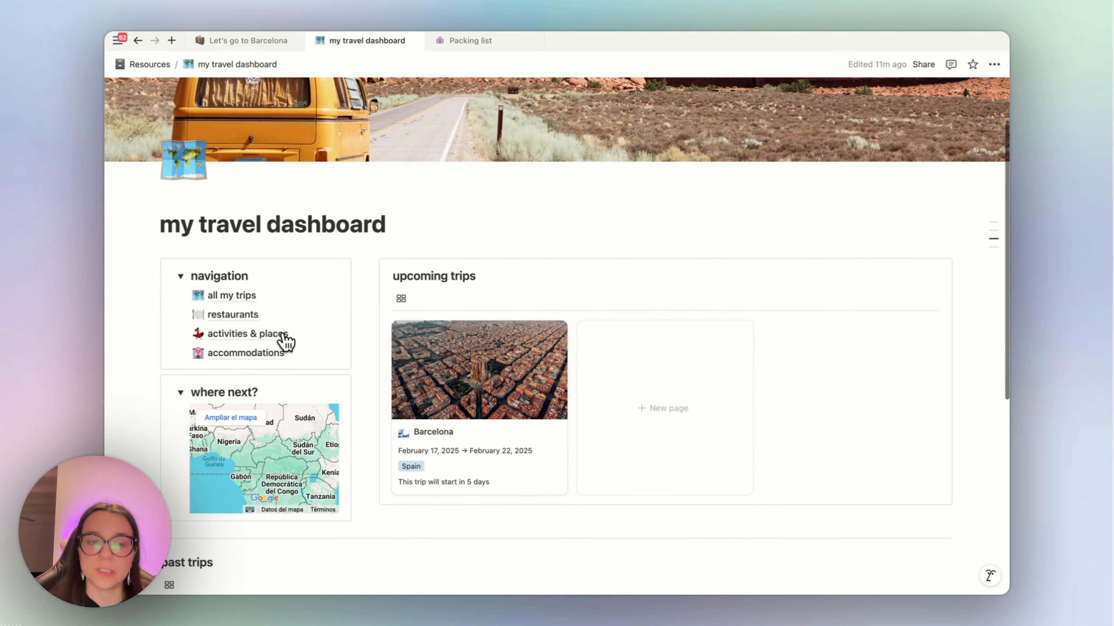
Reopen all my trips, decline its go-back prompt and examine the Trips gallery below the databases navigation bar.
left_click(220, 295)
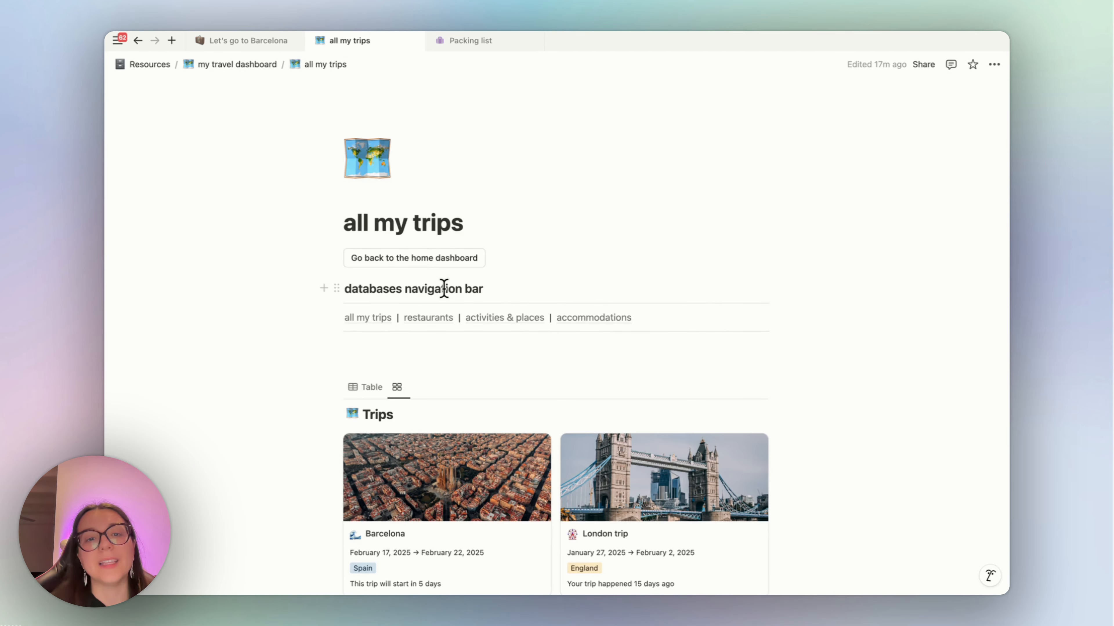
left_click(438, 263)
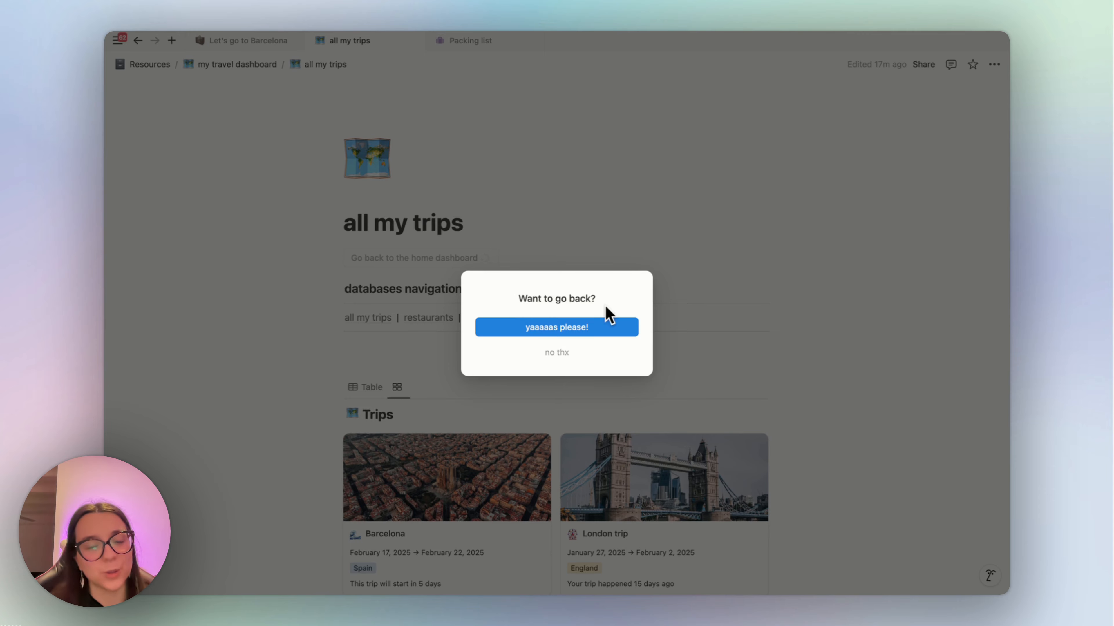
left_click(570, 355)
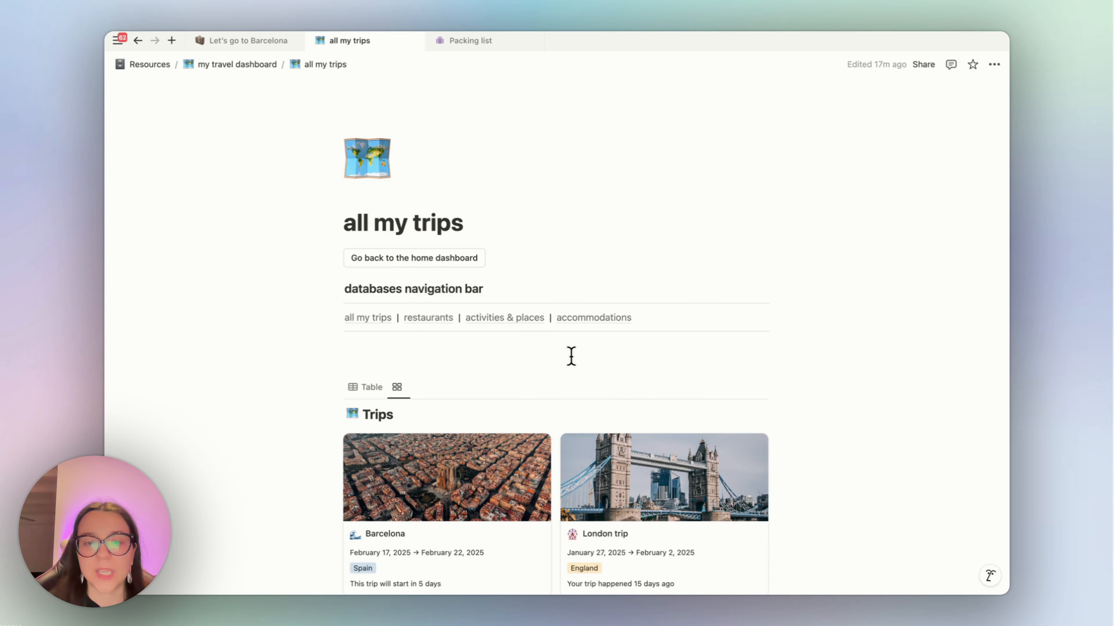
scroll(514, 343, "down", 3)
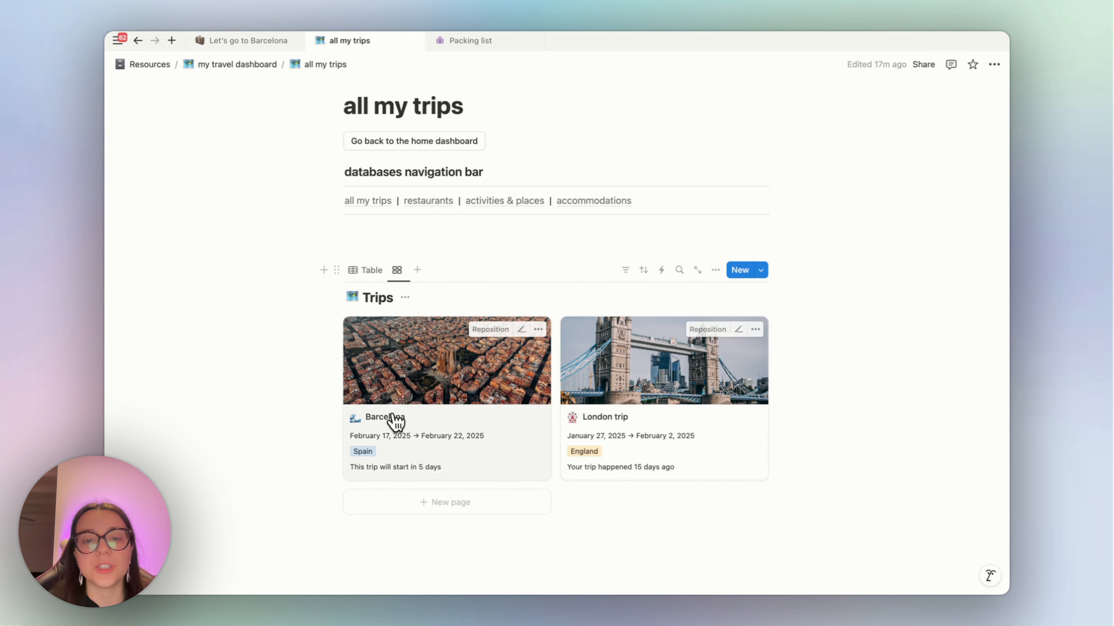
Switch the trips database to its Table view, examine its columns and return to the home dashboard.
left_click(365, 269)
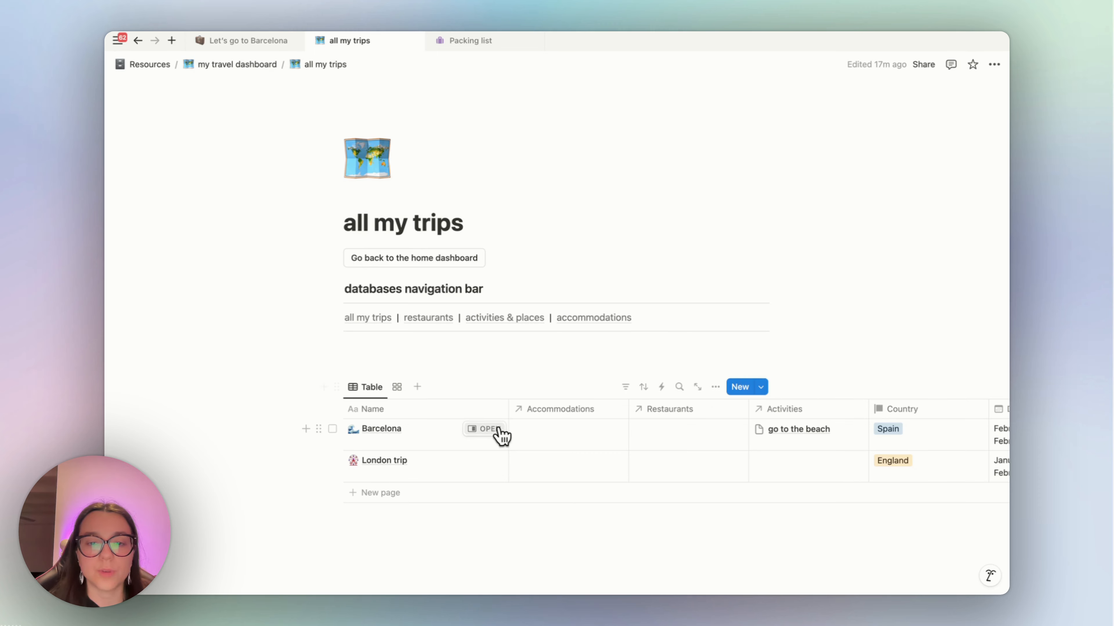
scroll(501, 434, "down", 2)
scroll(652, 378, "right", 2)
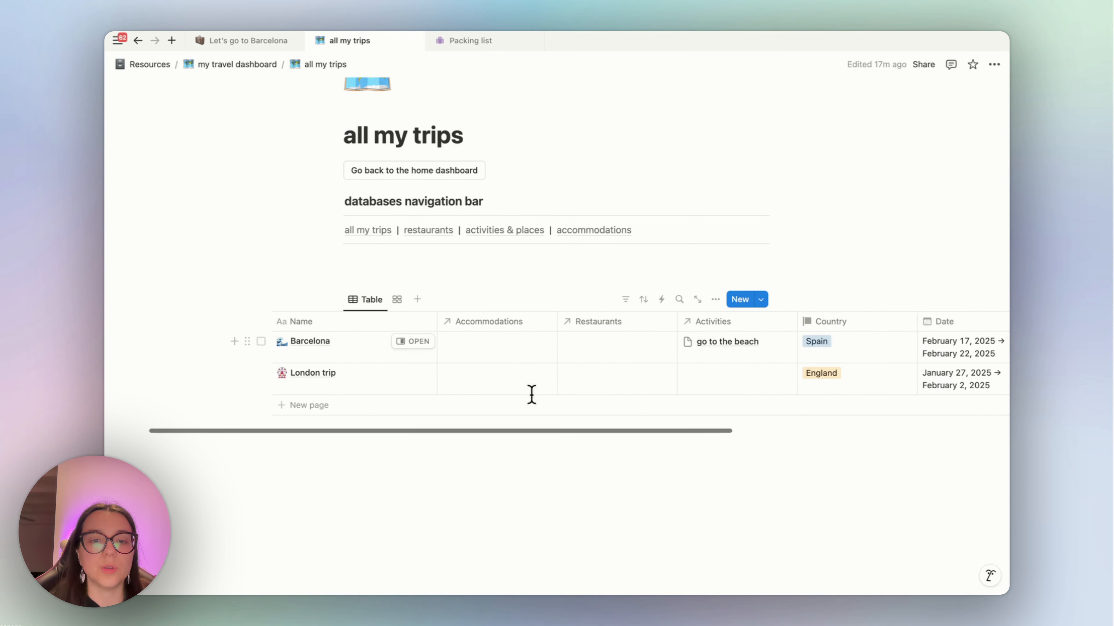
scroll(640, 364, "right", 2)
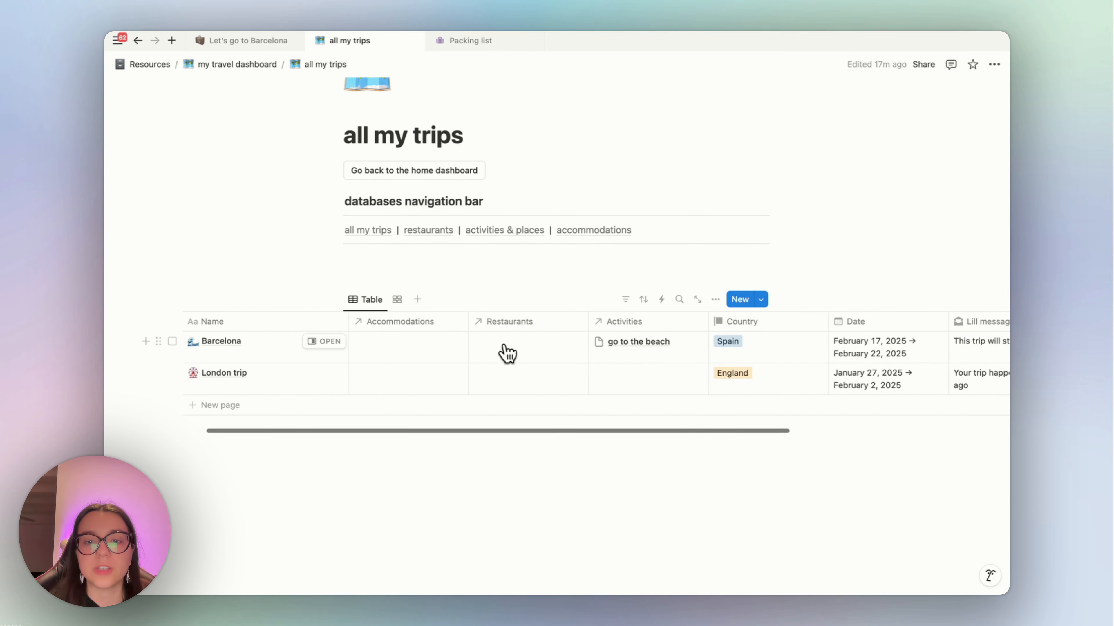
scroll(641, 356, "right", 4)
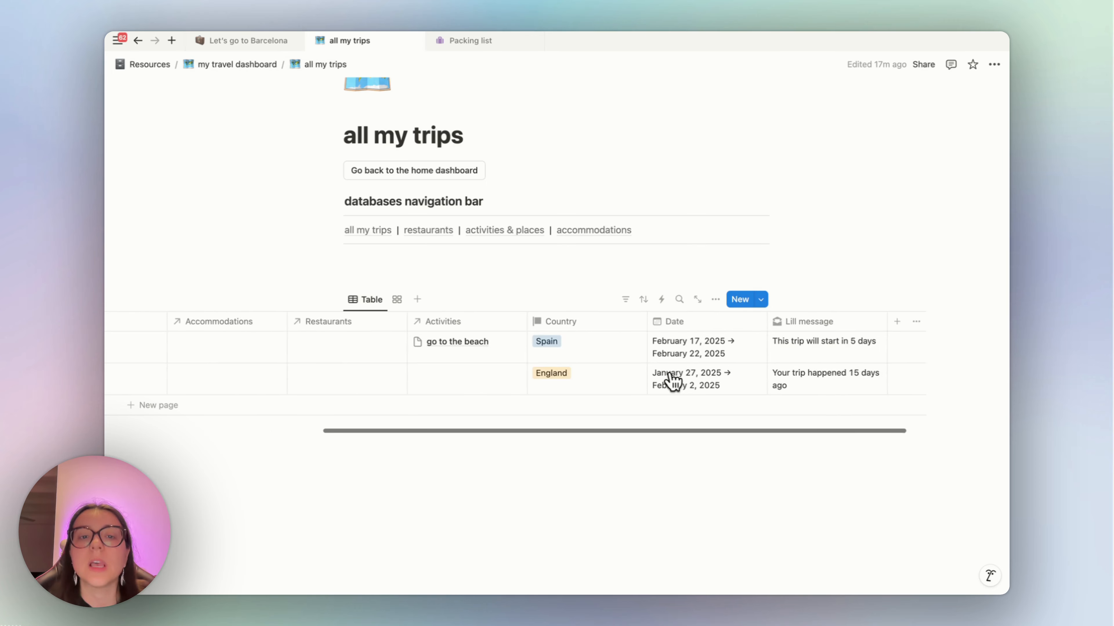
scroll(669, 379, "left", 8)
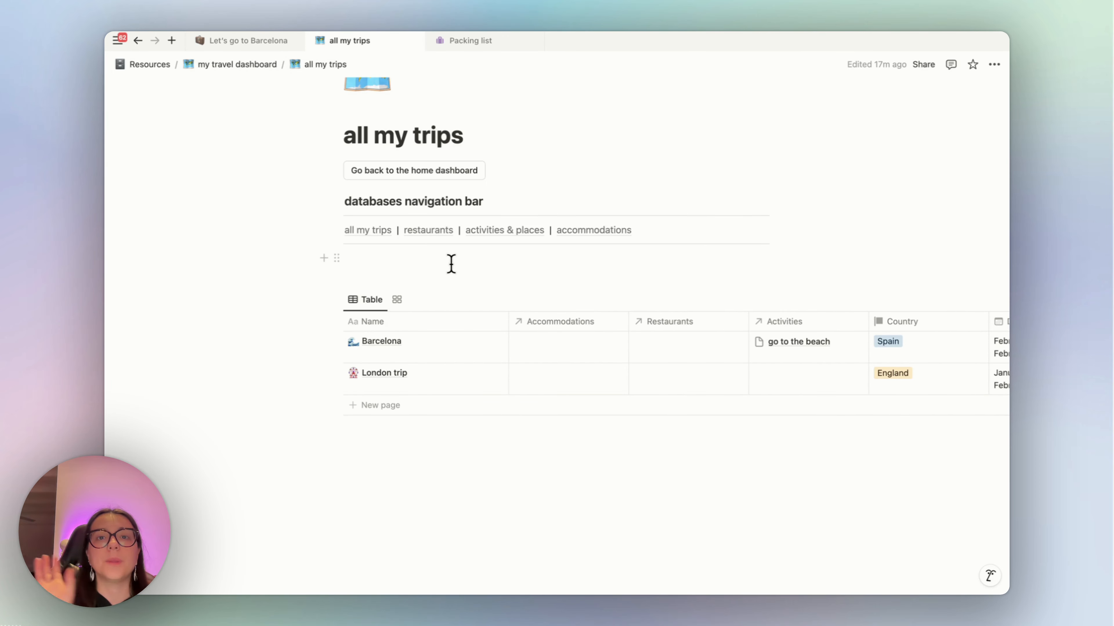
scroll(451, 264, "up", 1)
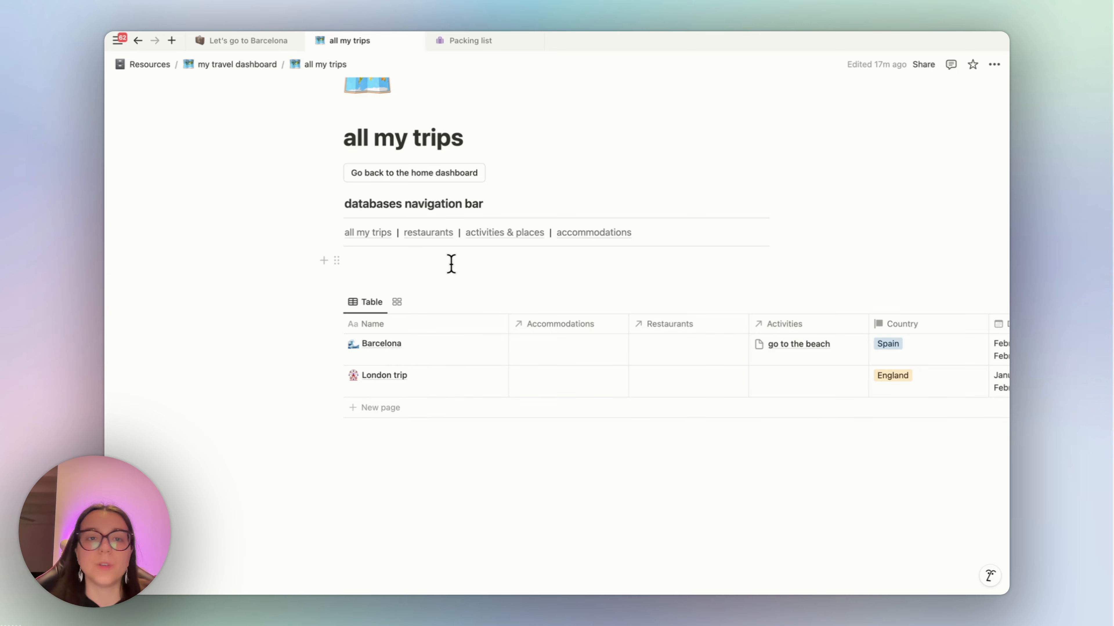
scroll(451, 265, "up", 3)
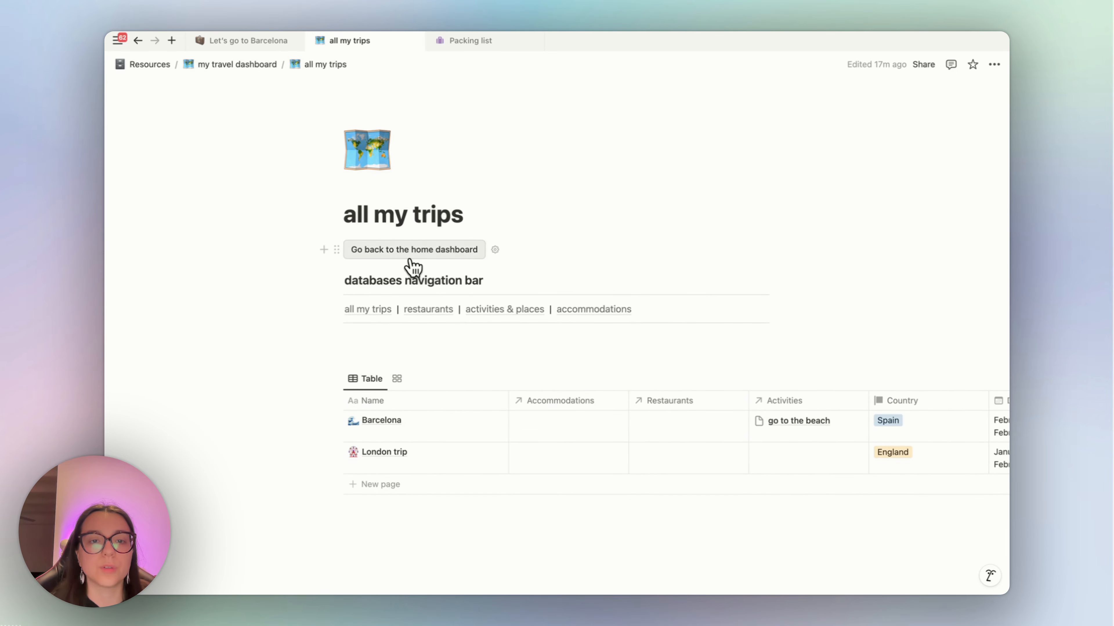
left_click(412, 250)
left_click(544, 328)
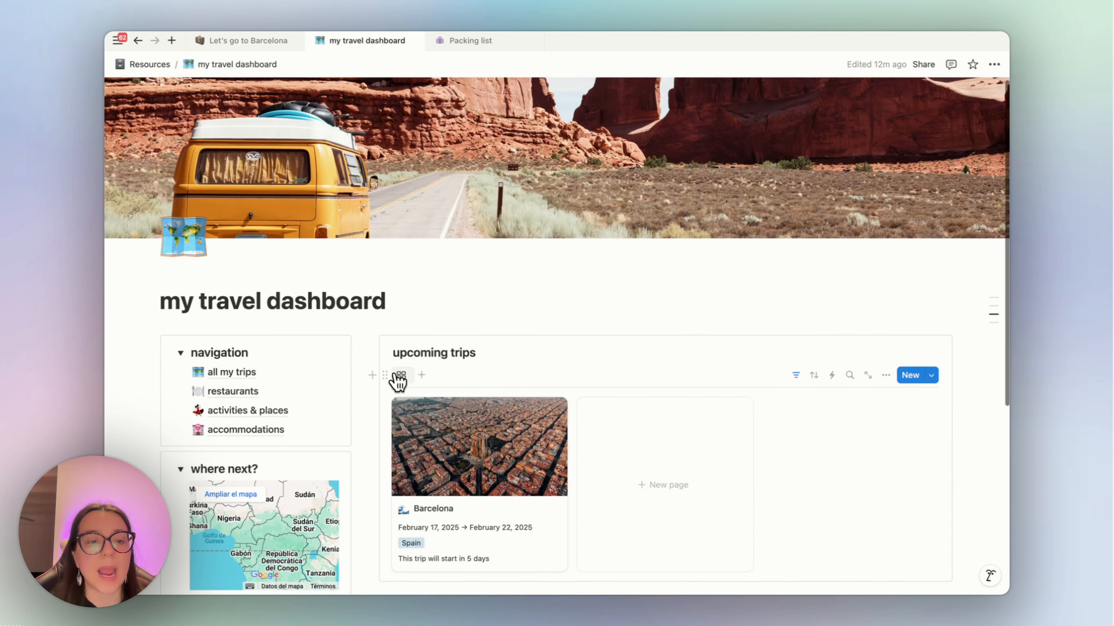
View the accommodations page from the navigation section and go back to the home dashboard.
scroll(399, 382, "down", 5)
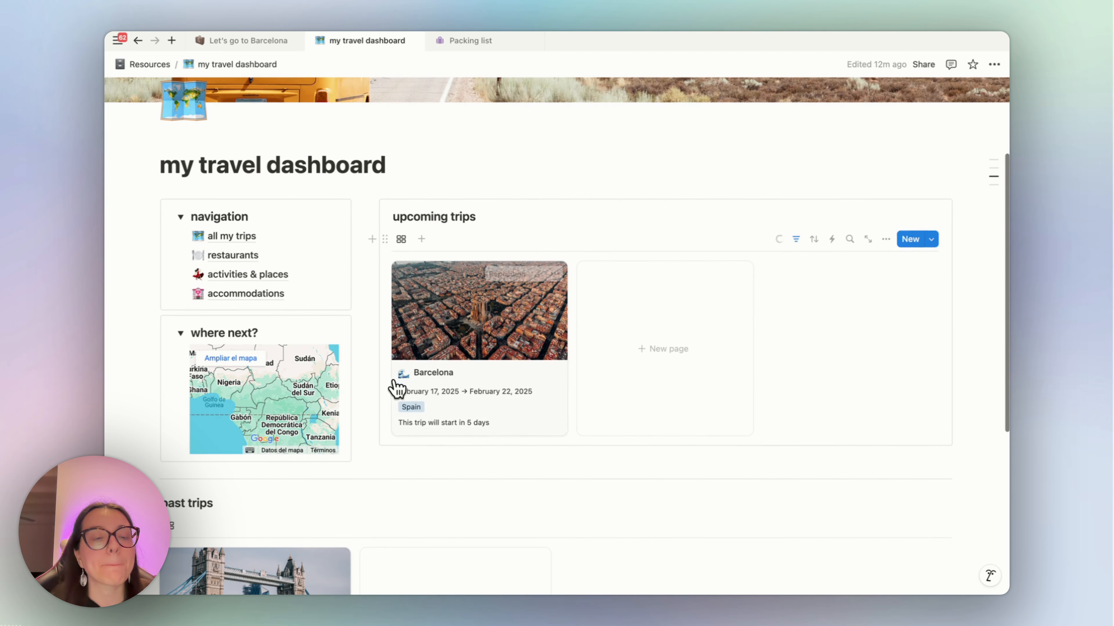
left_click(265, 304)
scroll(485, 393, "down", 2)
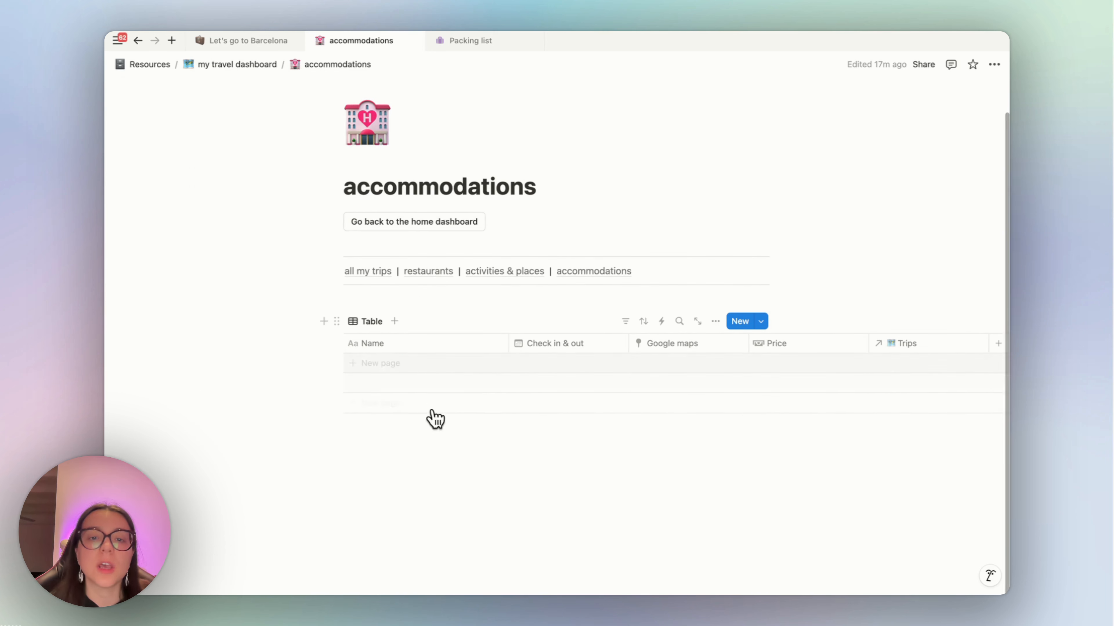
left_click(416, 233)
left_click(546, 329)
View the templates available for Trips in the upcoming trips section, closing the list without choosing one.
scroll(233, 351, "down", 3)
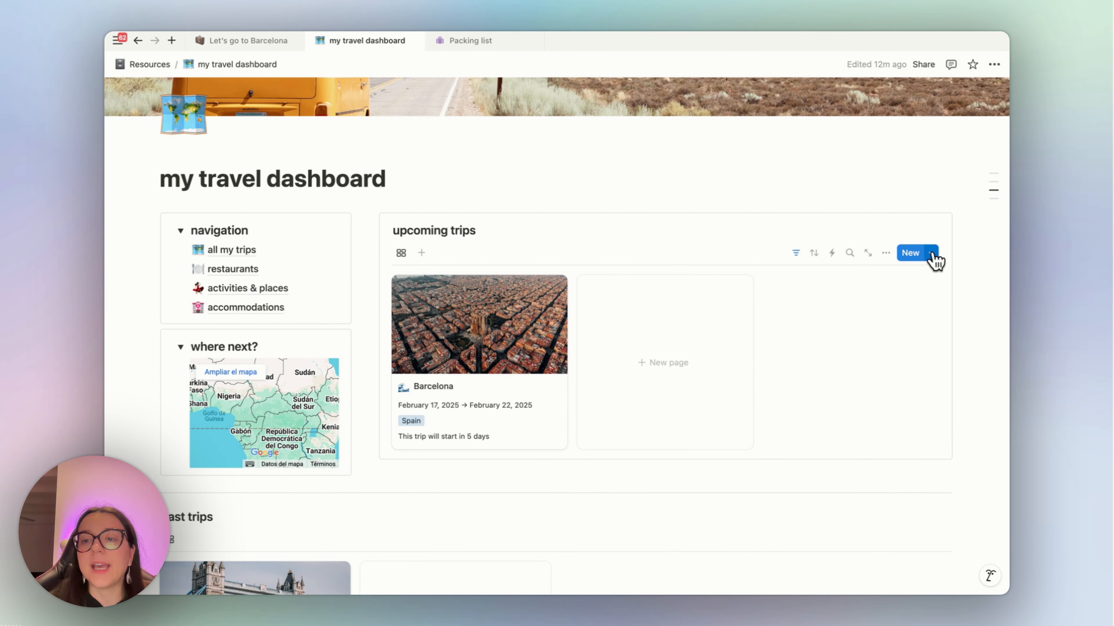
left_click(931, 253)
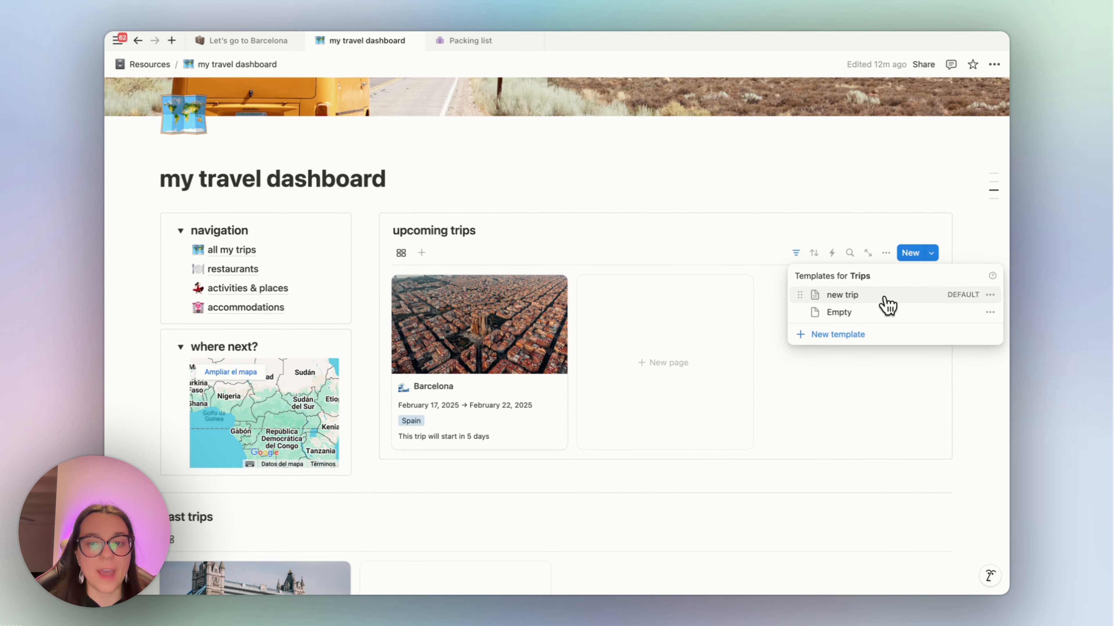
left_click(762, 233)
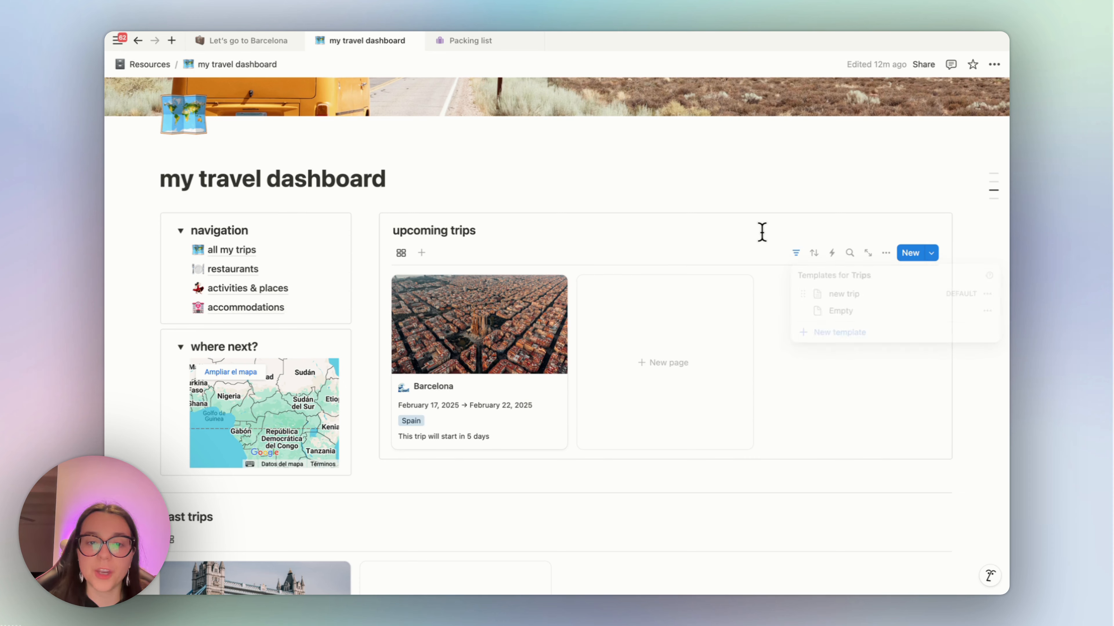
Select the upcoming trips block briefly, and jump to the navigation and past trips headings through the page outline before returning to the dashboard's beginning.
scroll(763, 233, "up", 3)
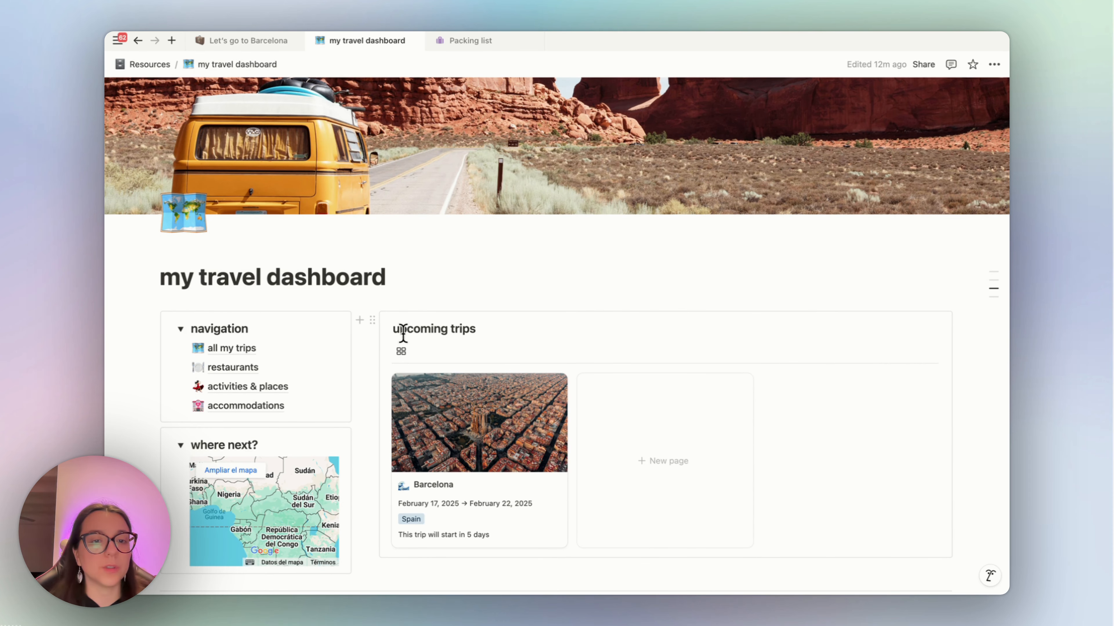
mouse_move(397, 329)
left_mouse_down()
mouse_move(502, 328)
mouse_move(396, 333)
left_mouse_up()
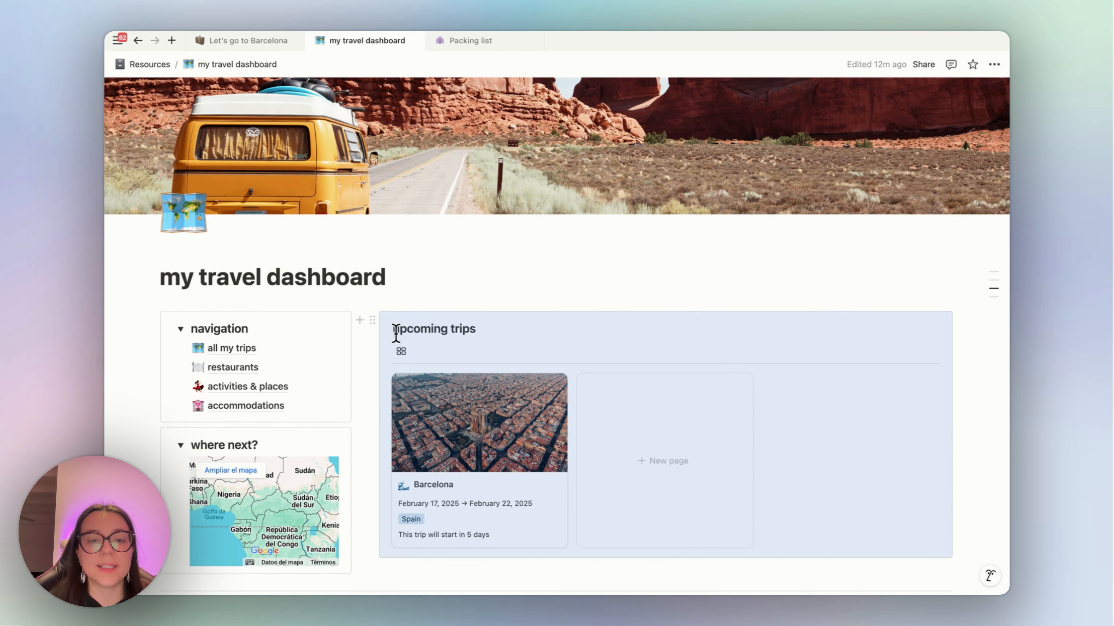
left_click(396, 333)
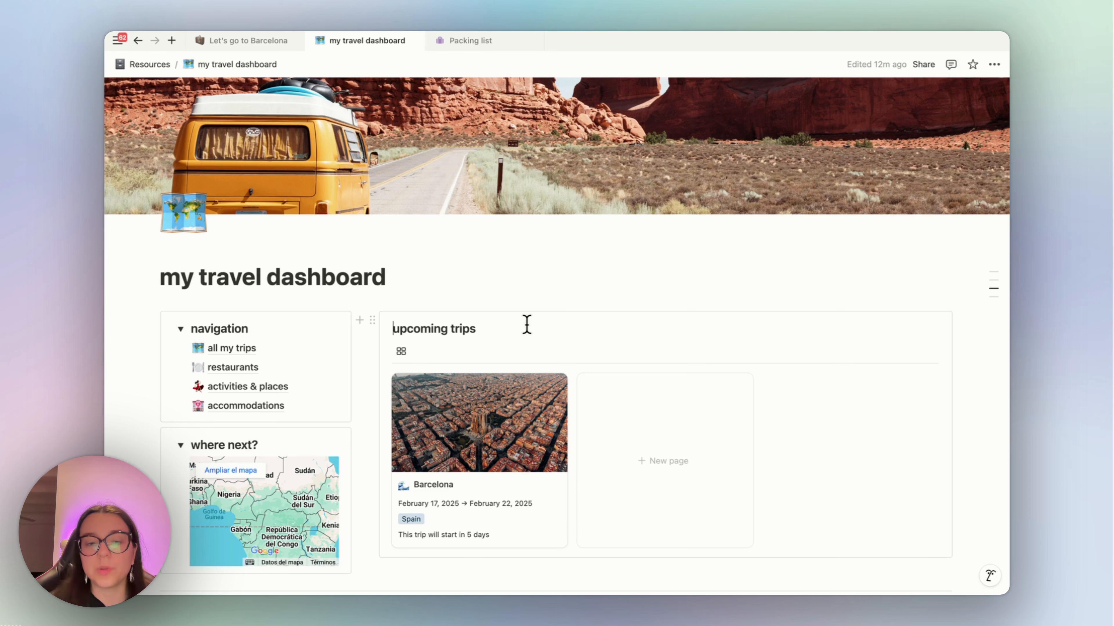
scroll(526, 324, "down", 1)
mouse_move(989, 263)
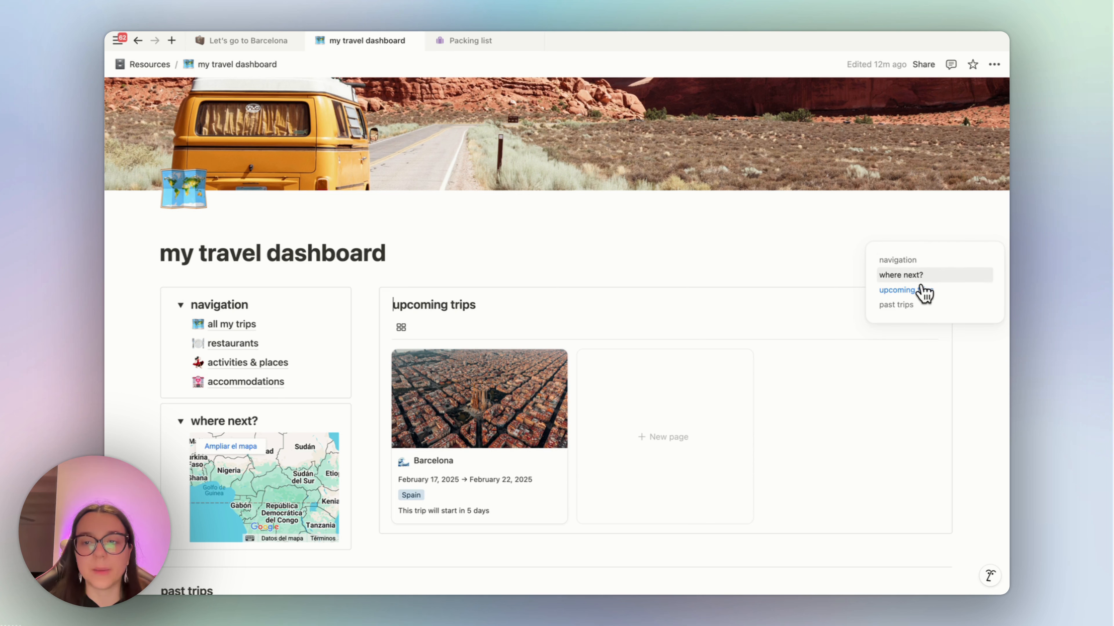
left_click(929, 263)
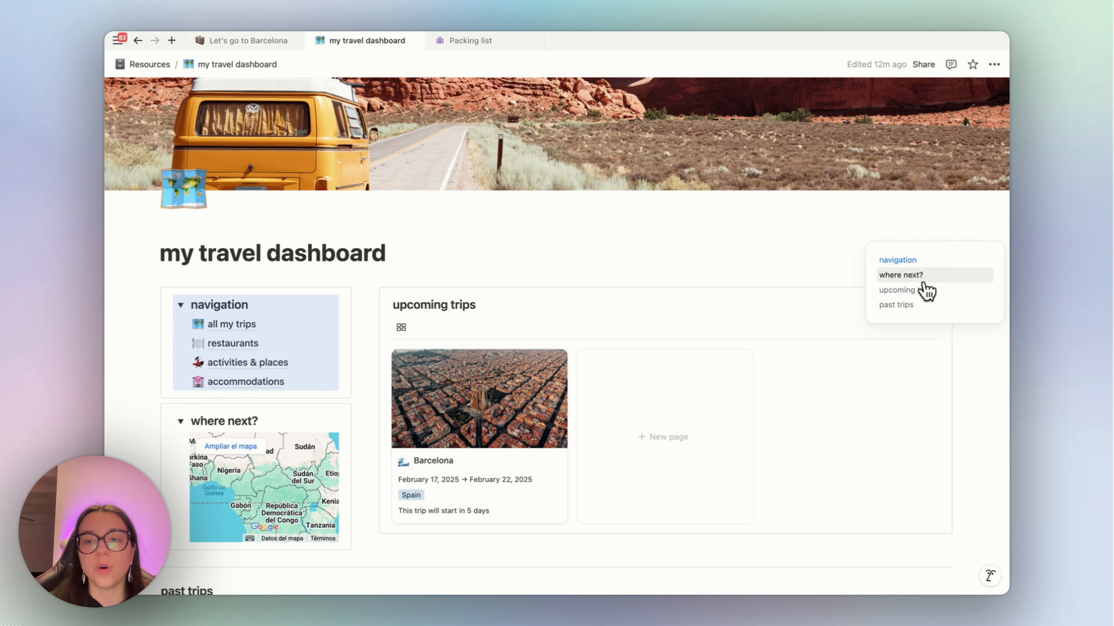
left_click(910, 306)
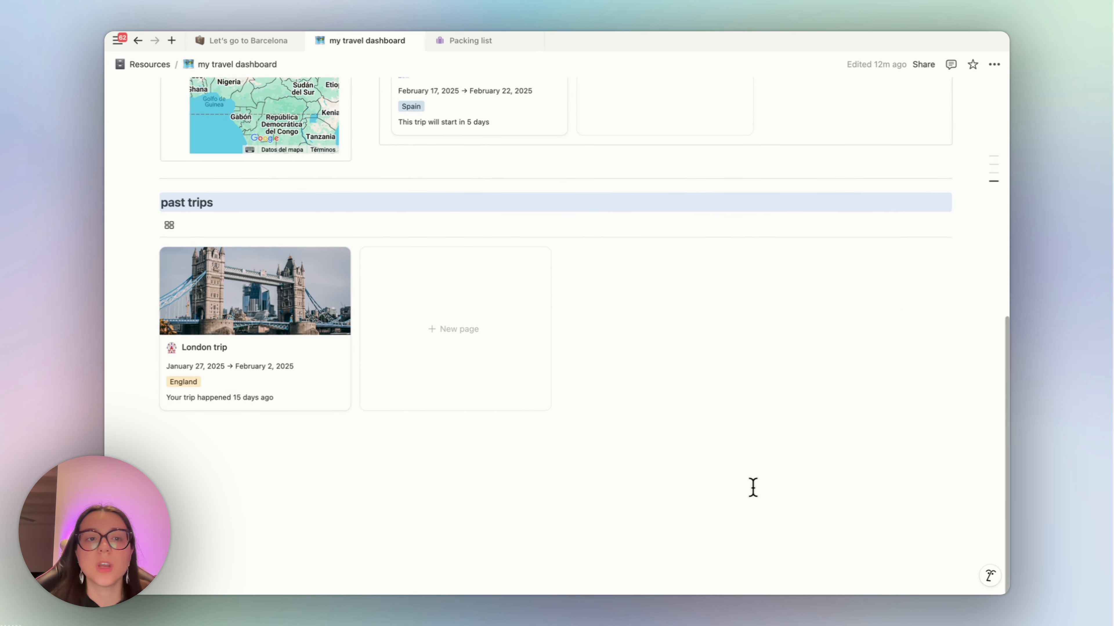
scroll(753, 487, "up", 10)
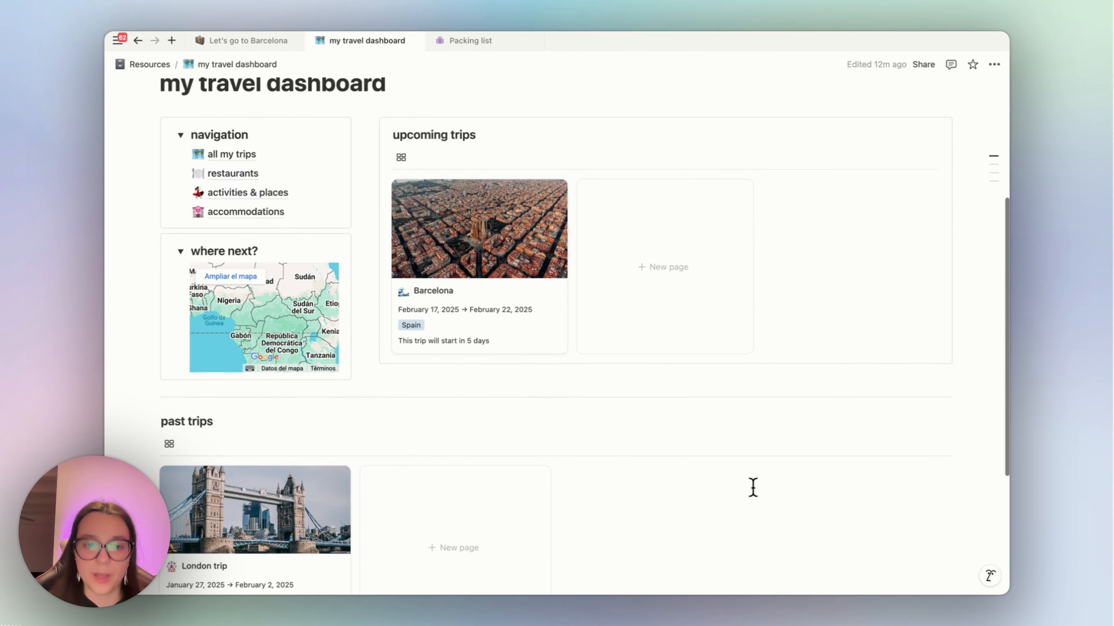
scroll(753, 488, "up", 3)
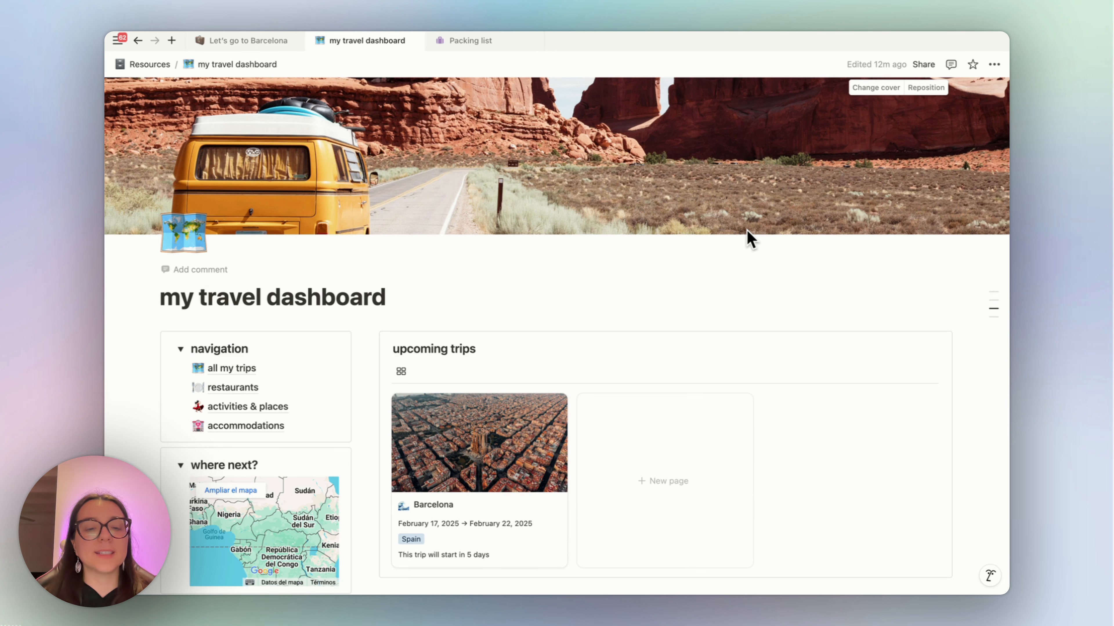
Open the Barcelona trip from the upcoming trips gallery as a full page.
scroll(748, 233, "down", 4)
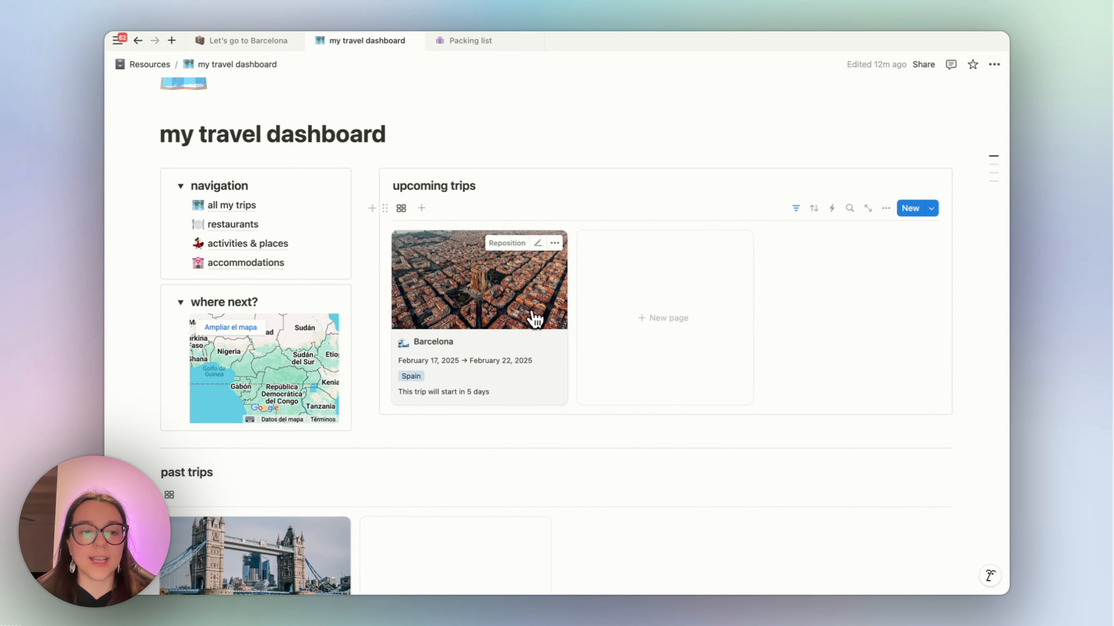
left_click(534, 319)
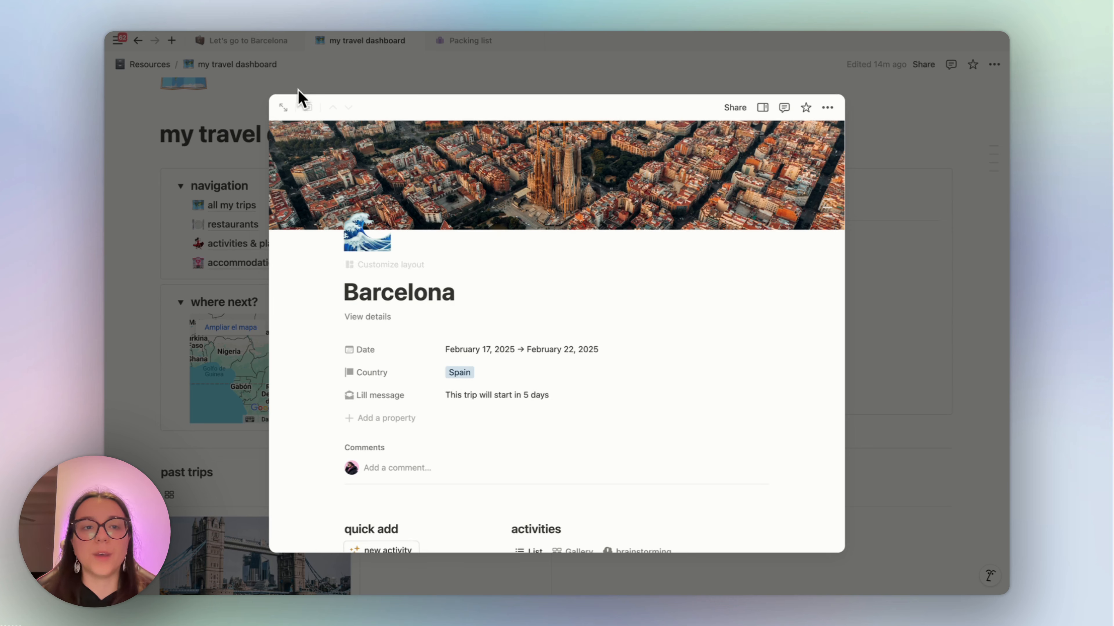
left_click(284, 108)
scroll(514, 348, "down", 3)
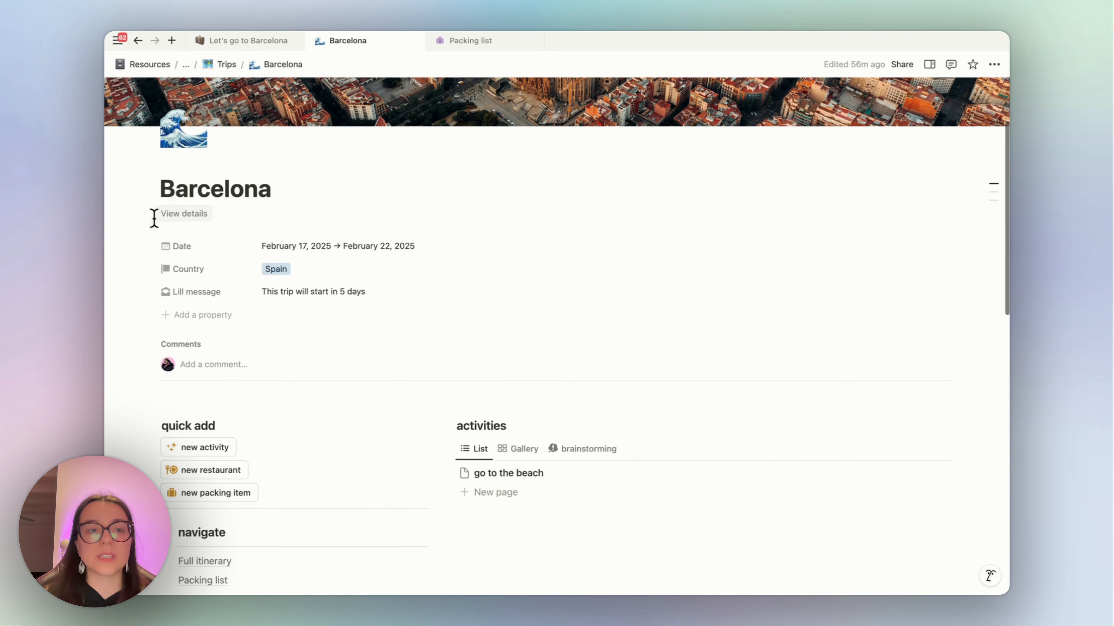
Open the layout customization of the Barcelona trip page and apply the layout to all pages.
scroll(373, 249, "up", 2)
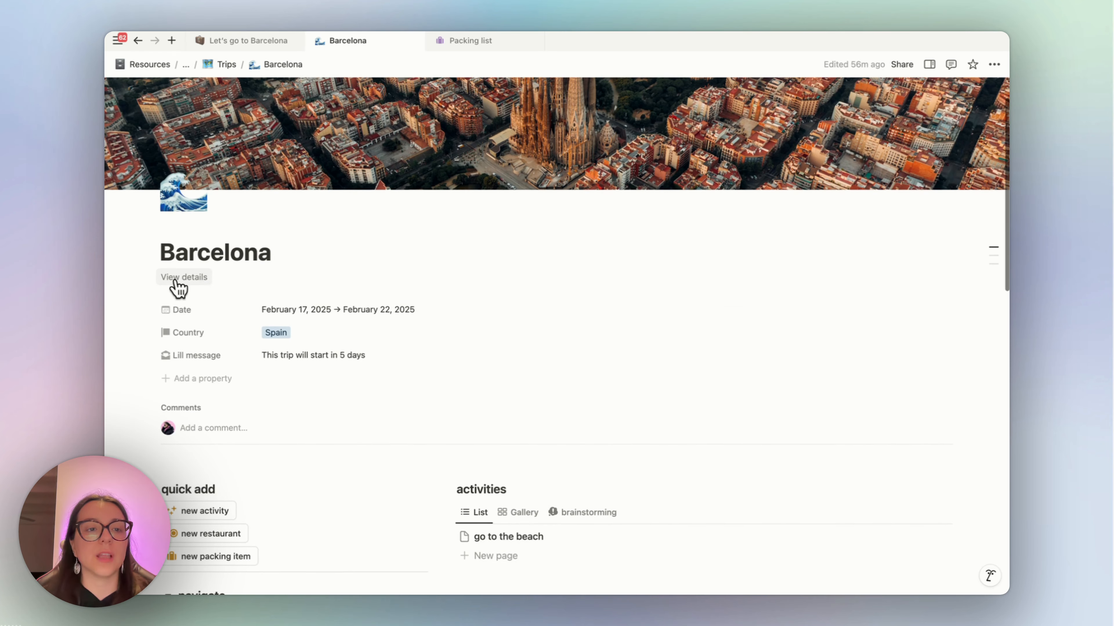
left_click(216, 226)
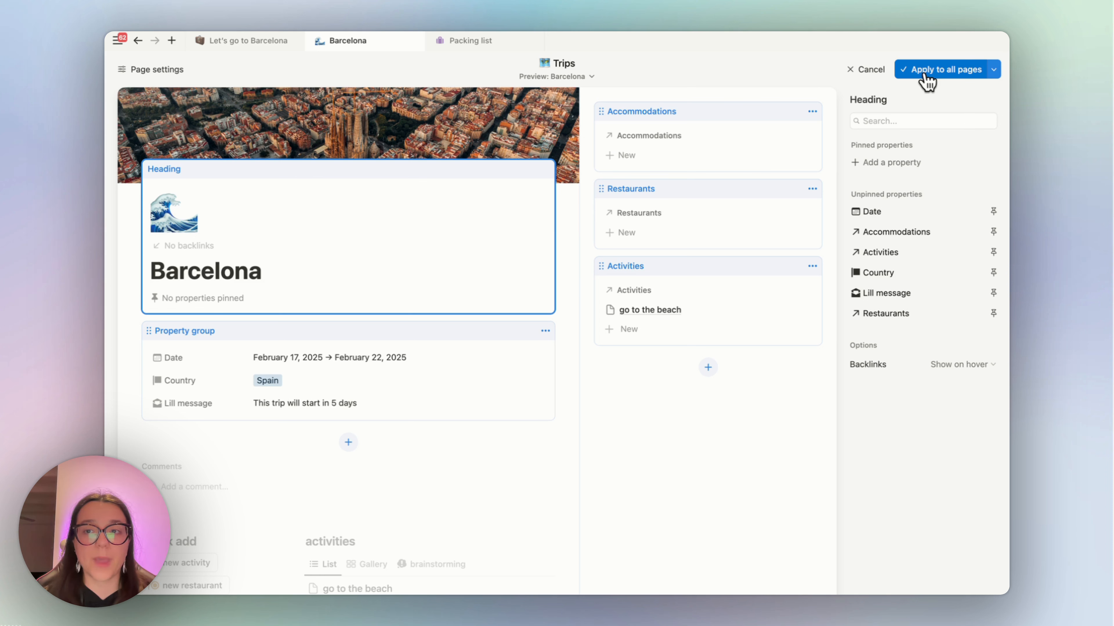
left_click(913, 75)
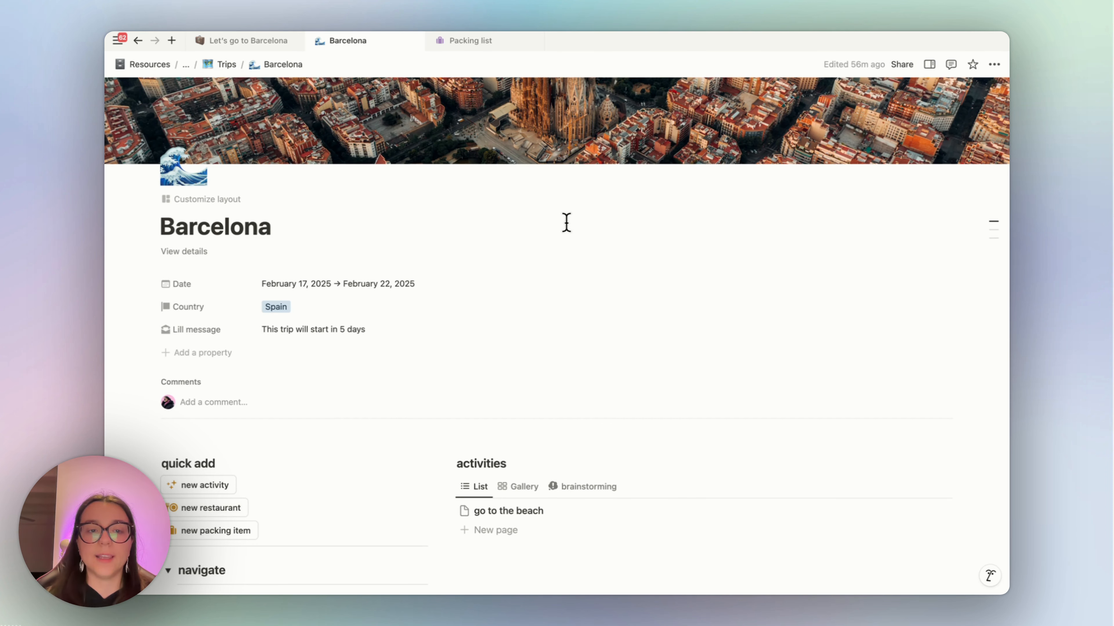
Review the Barcelona page's quick add buttons, navigate links, activities, map and day-by-day itinerary, and open the collapsed breadcrumb levels.
scroll(507, 303, "down", 7)
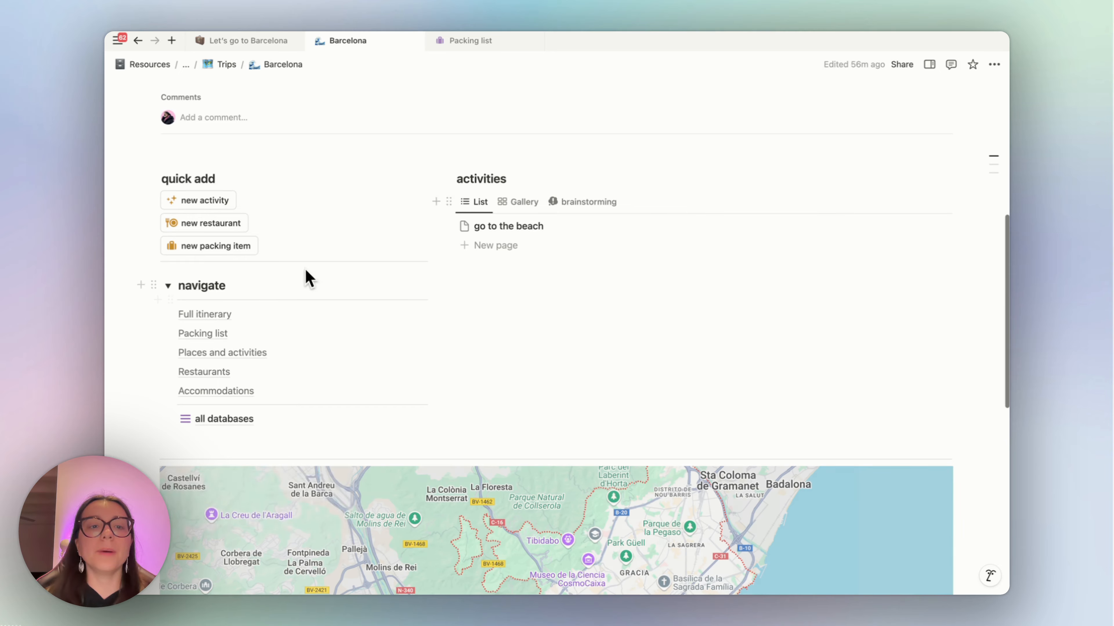
scroll(464, 447, "down", 8)
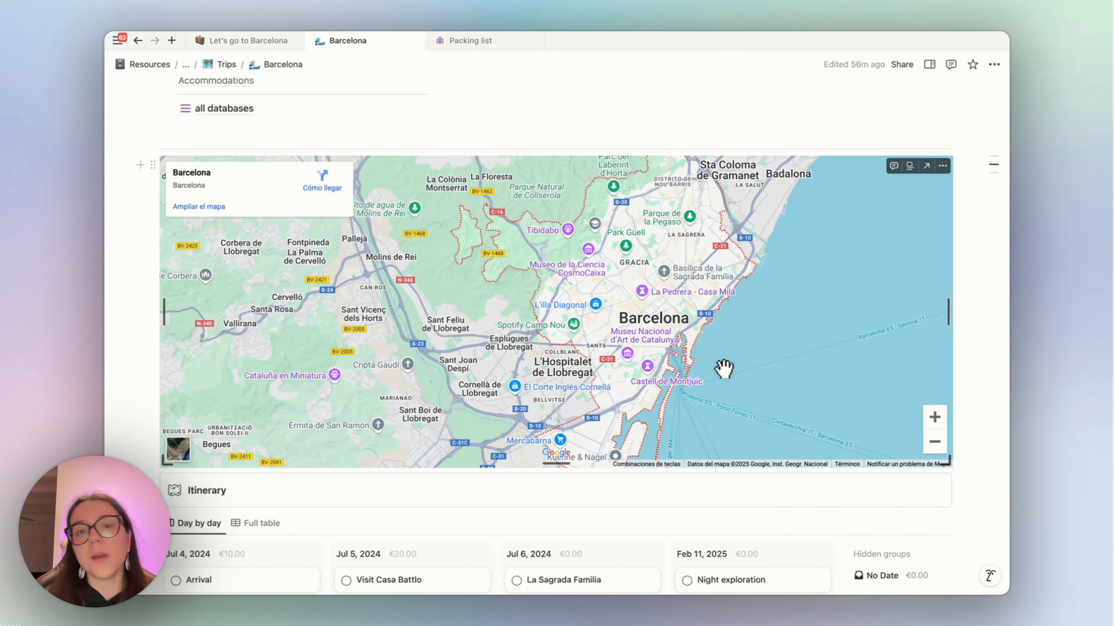
scroll(722, 373, "up", 3)
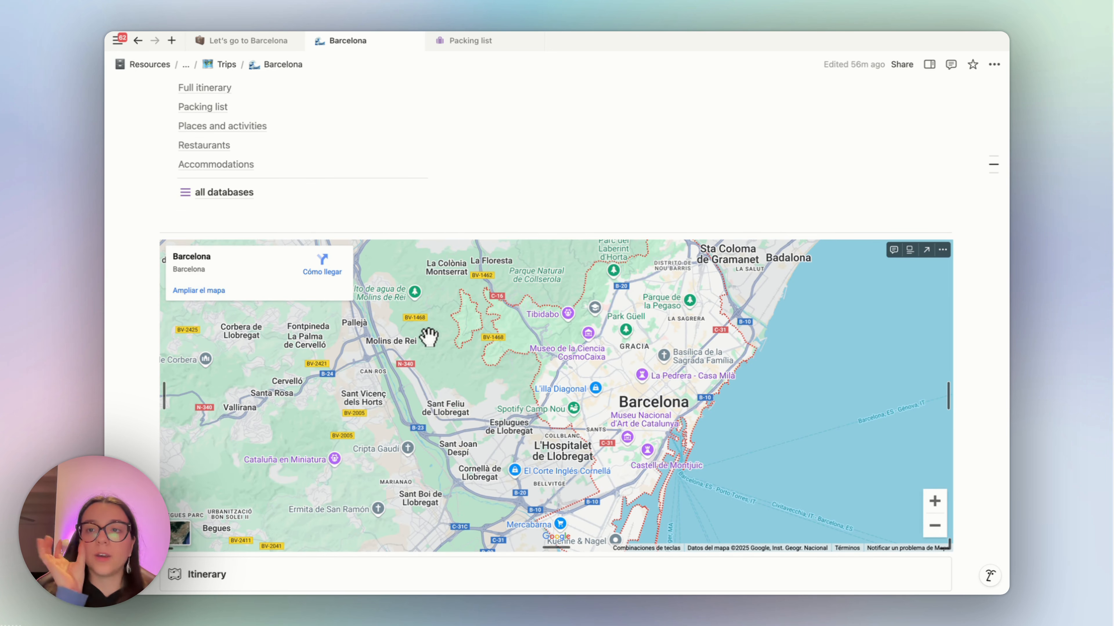
scroll(429, 337, "down", 5)
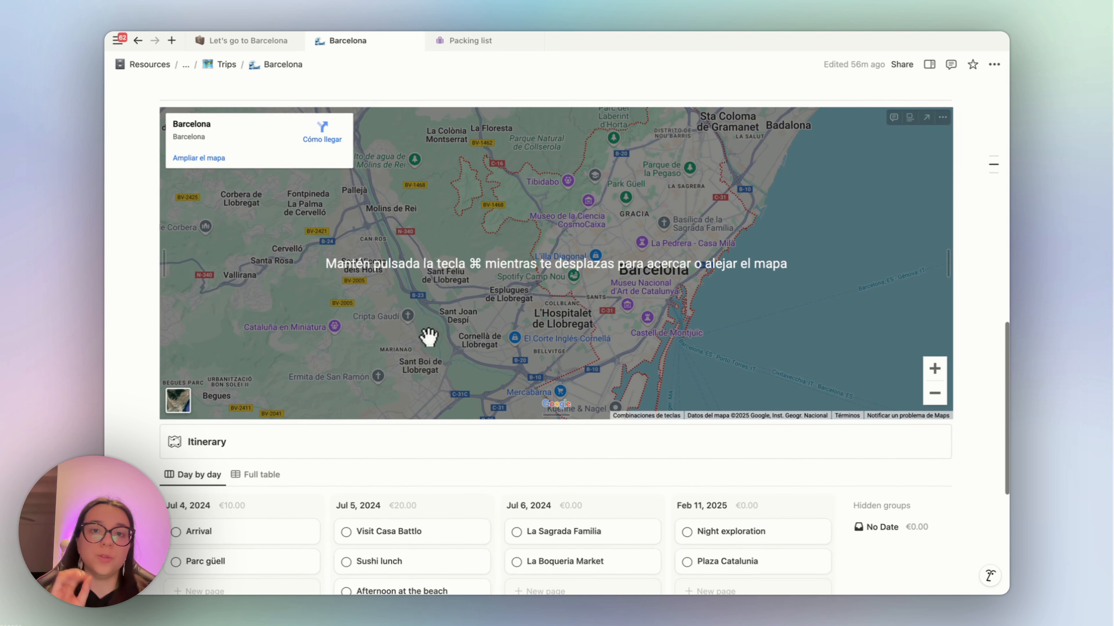
scroll(429, 337, "down", 5)
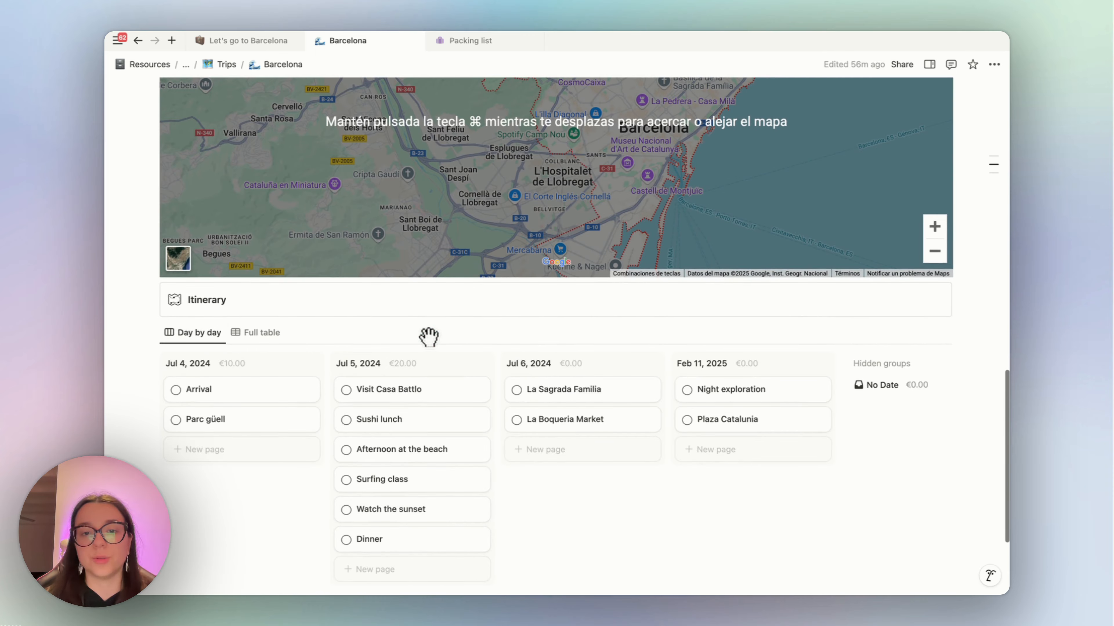
scroll(533, 450, "down", 2)
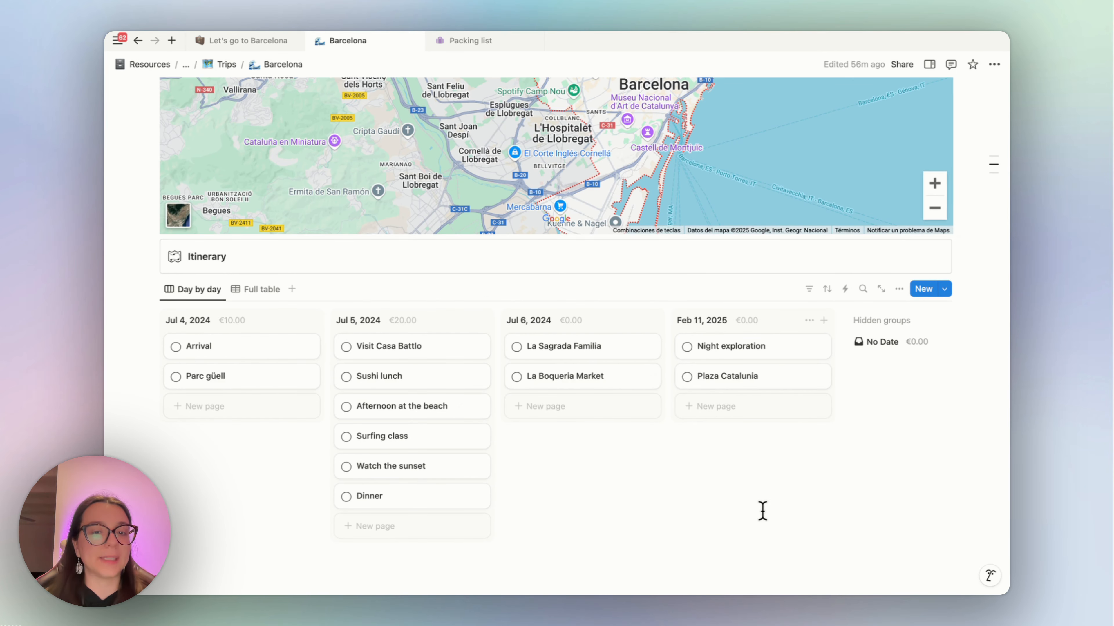
scroll(763, 510, "up", 5)
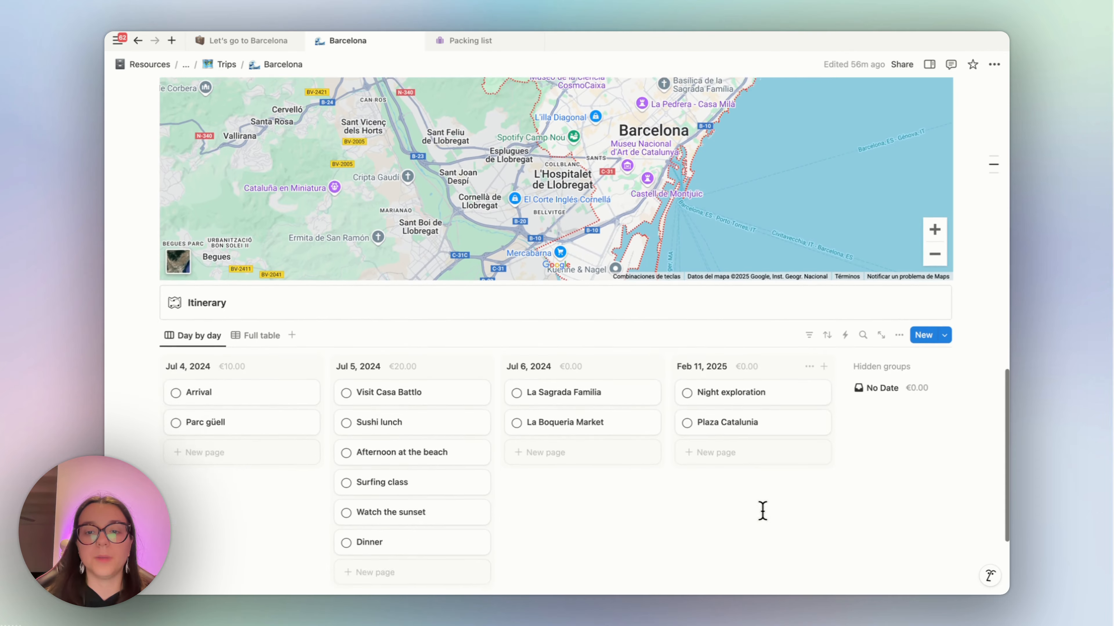
scroll(765, 520, "up", 15)
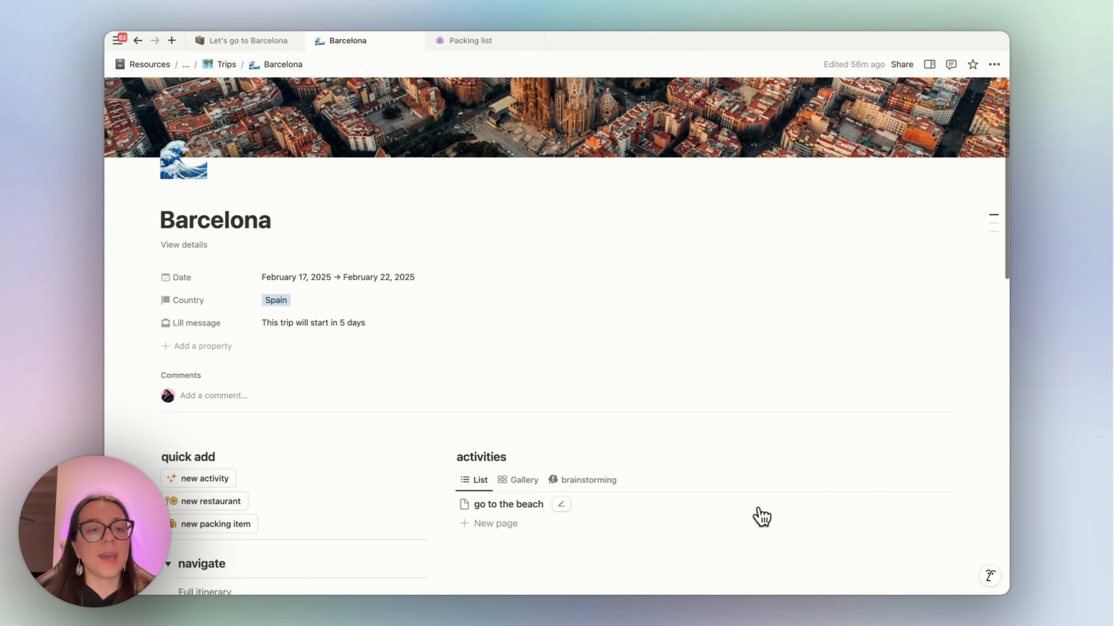
left_click(186, 66)
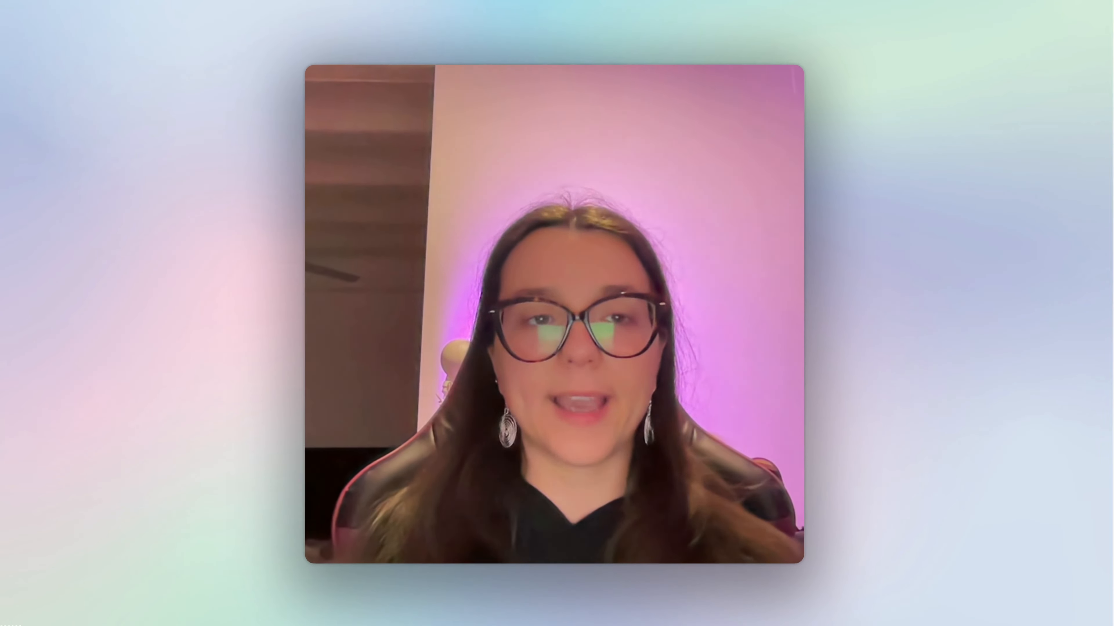